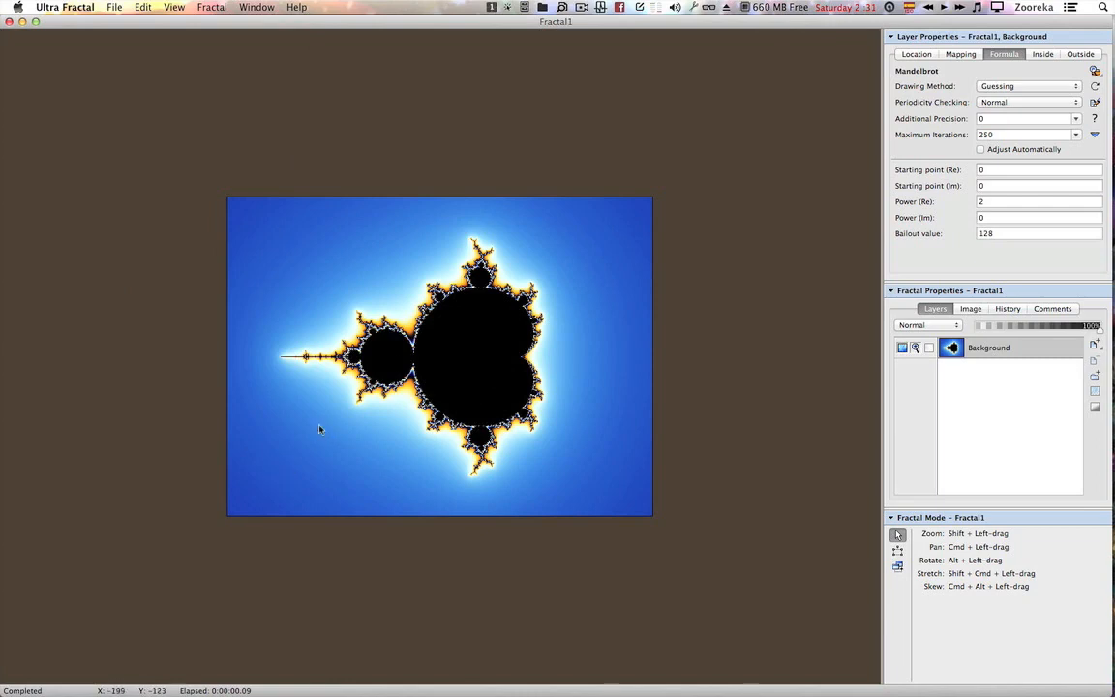
# Open the help tutorials, read the Introduction to Masking page, and close the help.
pyautogui.click(297, 8)
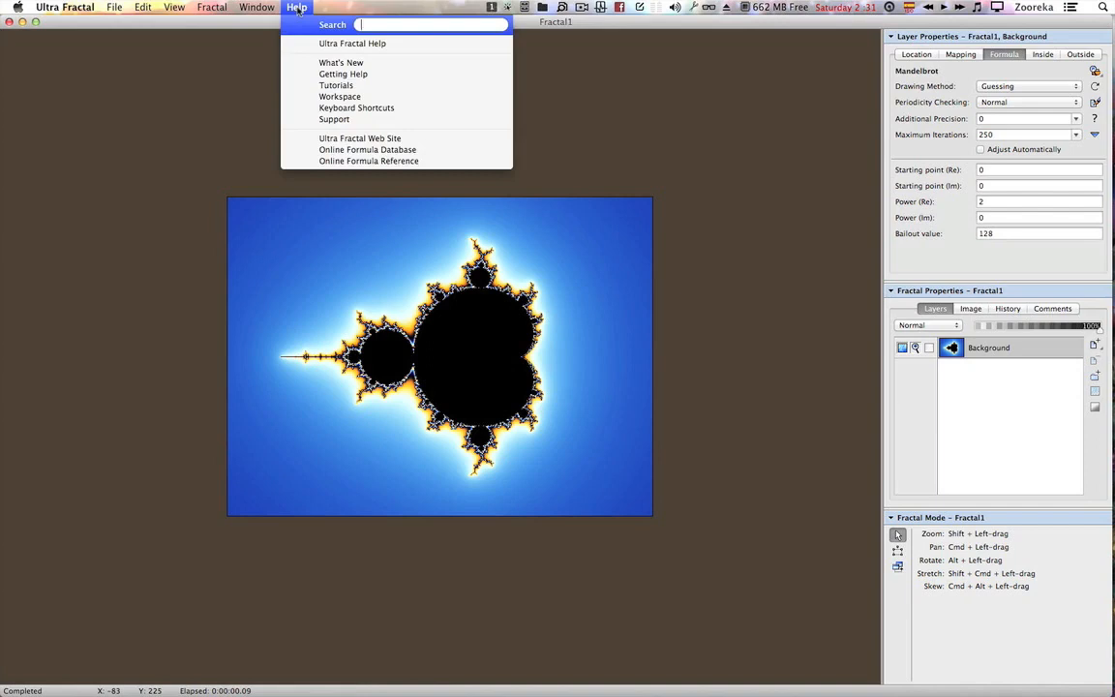
pyautogui.click(317, 87)
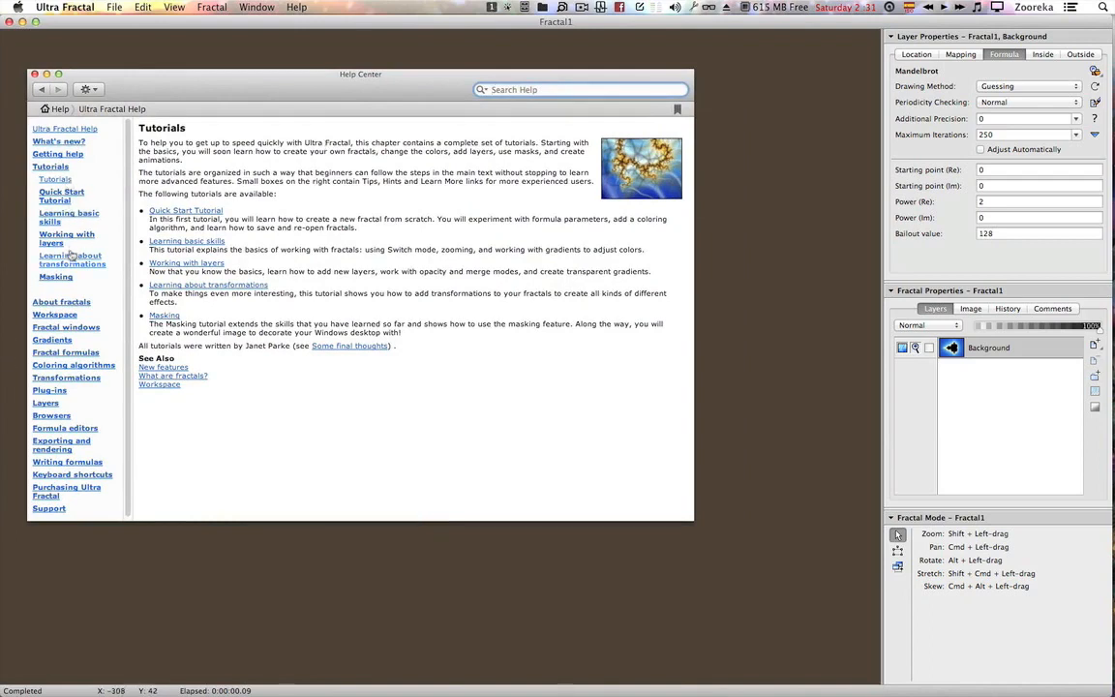
pyautogui.click(57, 181)
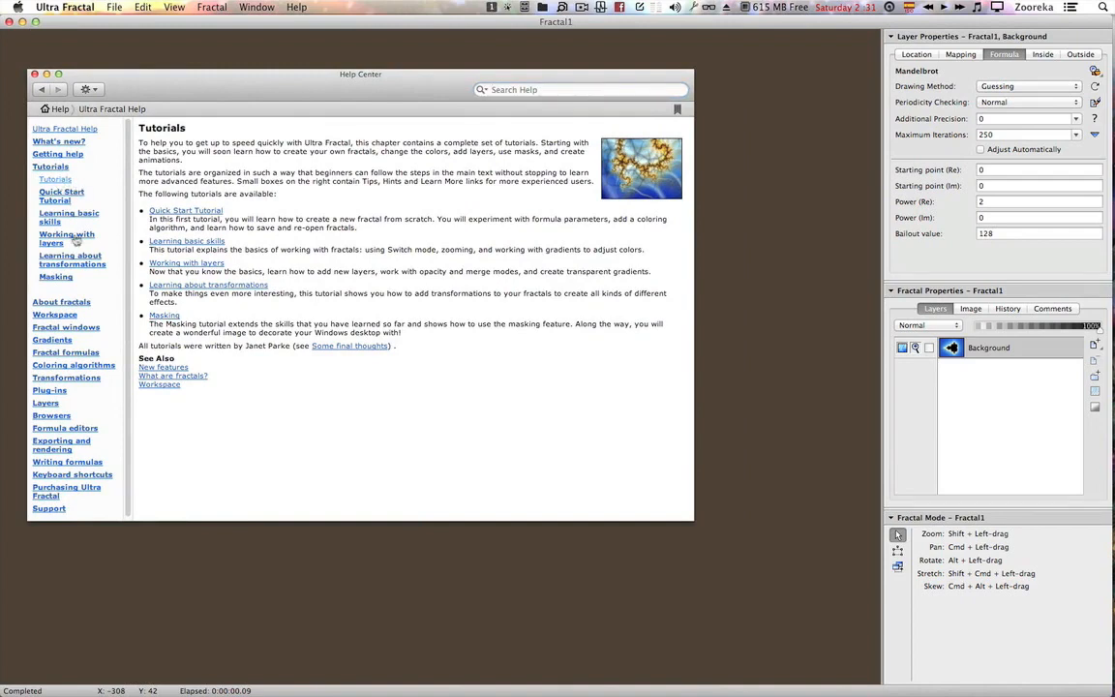
pyautogui.click(164, 317)
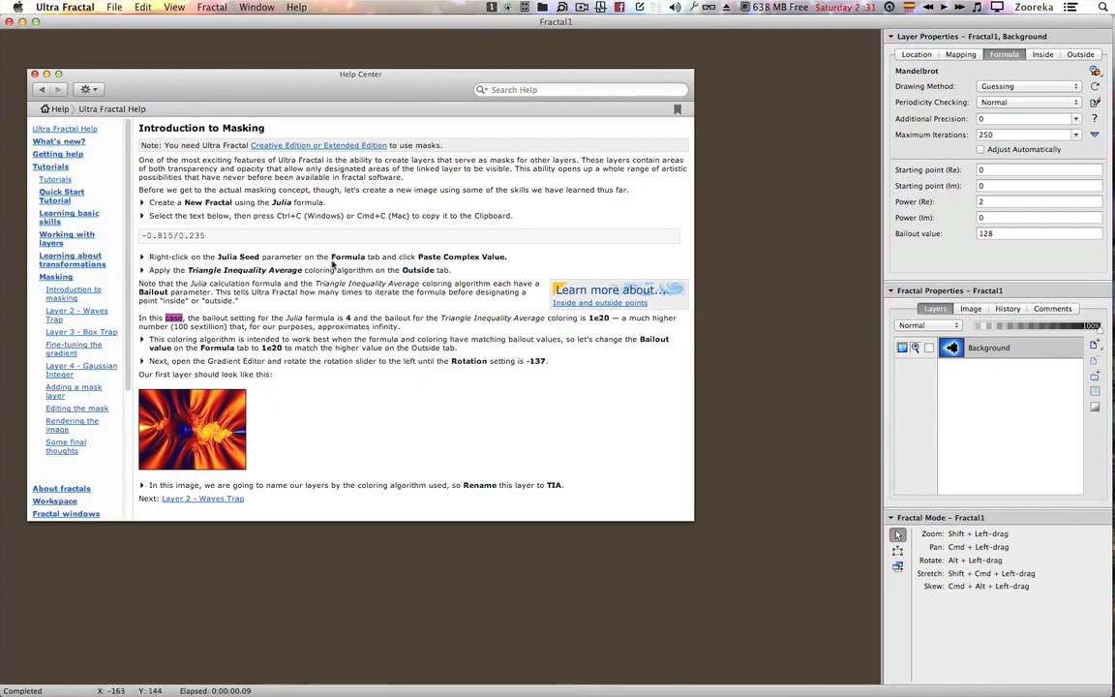
pyautogui.moveTo(299, 97); pyautogui.dragTo(315, 85)
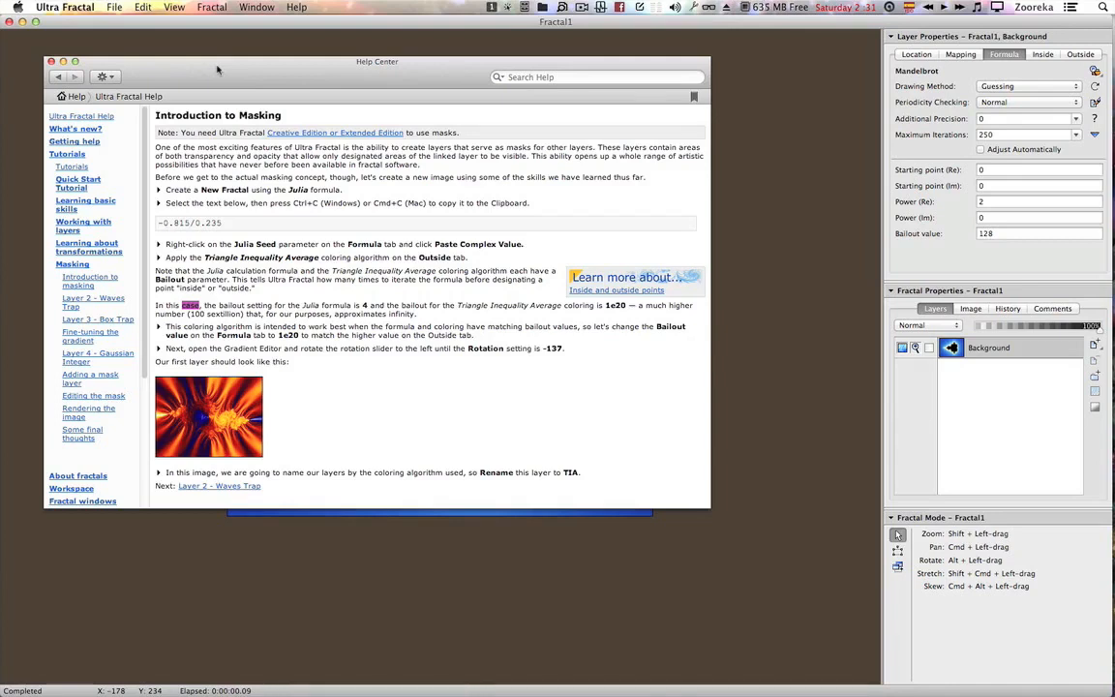
pyautogui.moveTo(218, 70); pyautogui.dragTo(222, 92)
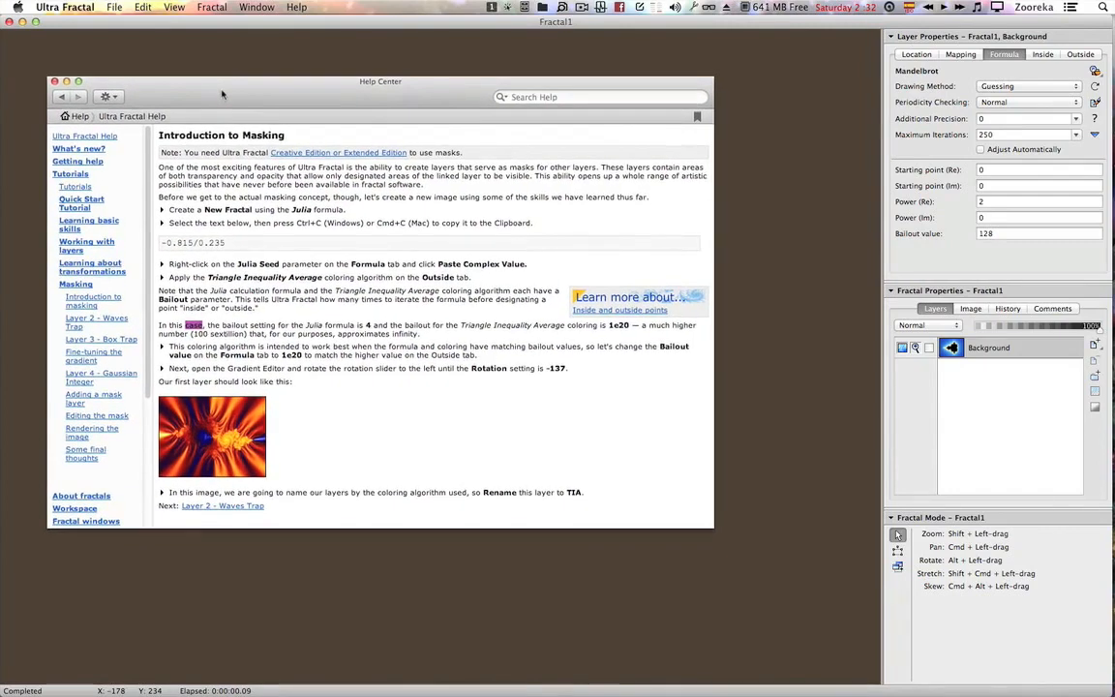
pyautogui.click(54, 81)
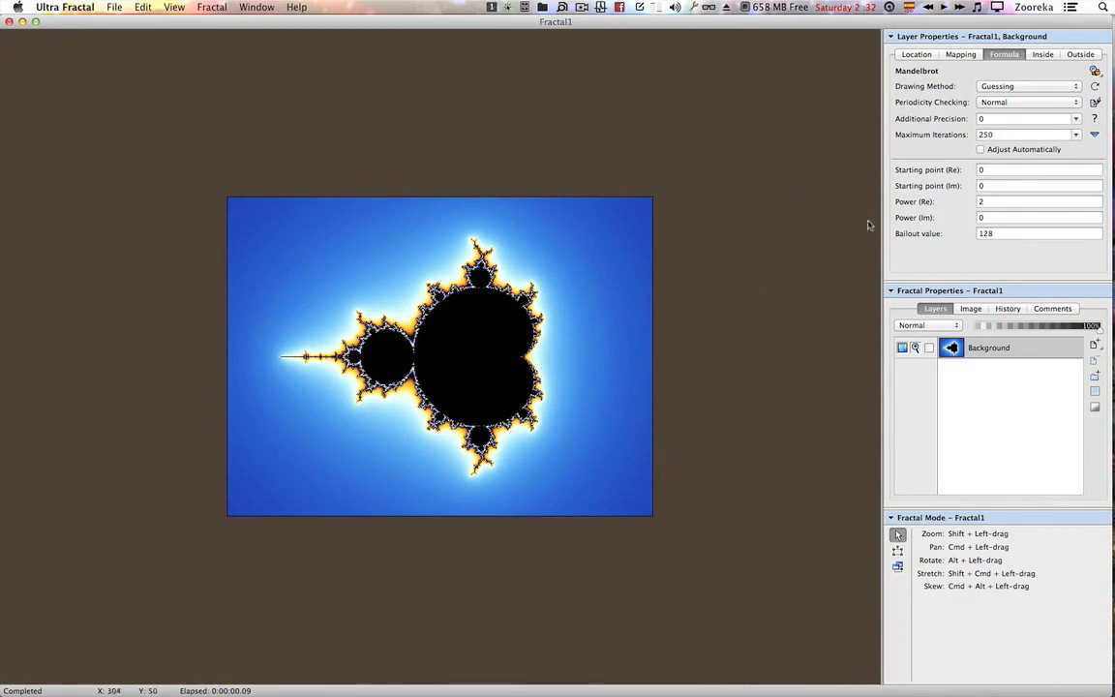
# Switch the layer's formula to Julia from Standard.ufm and reset its location to centre 0, 0.
pyautogui.click(1095, 70)
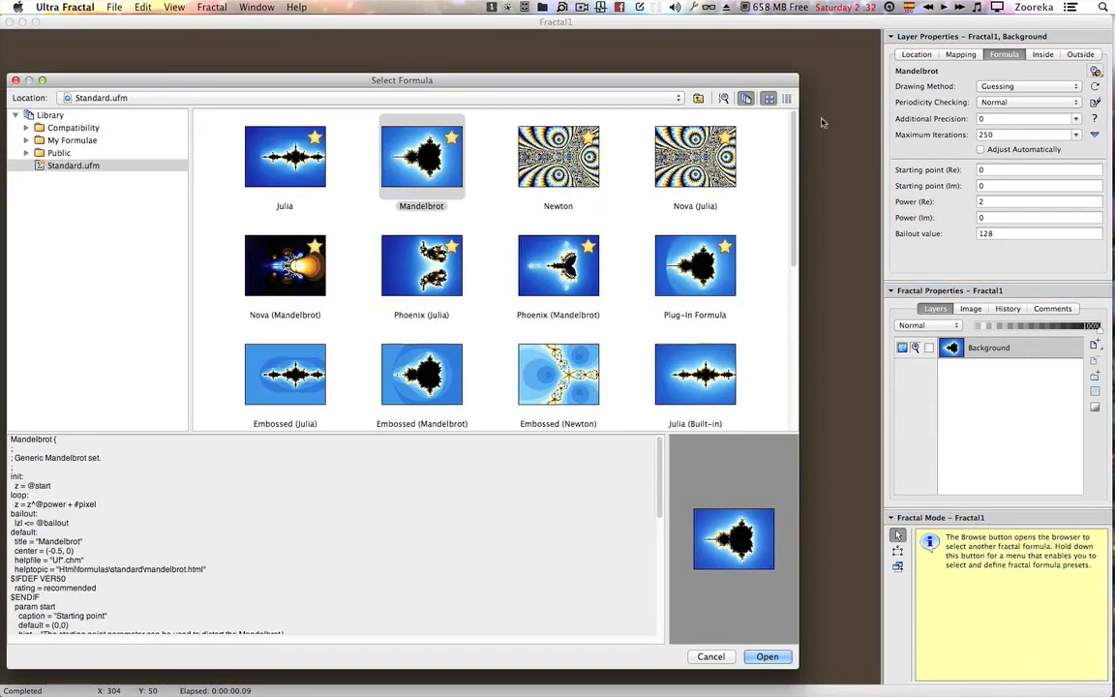
pyautogui.doubleClick(288, 164)
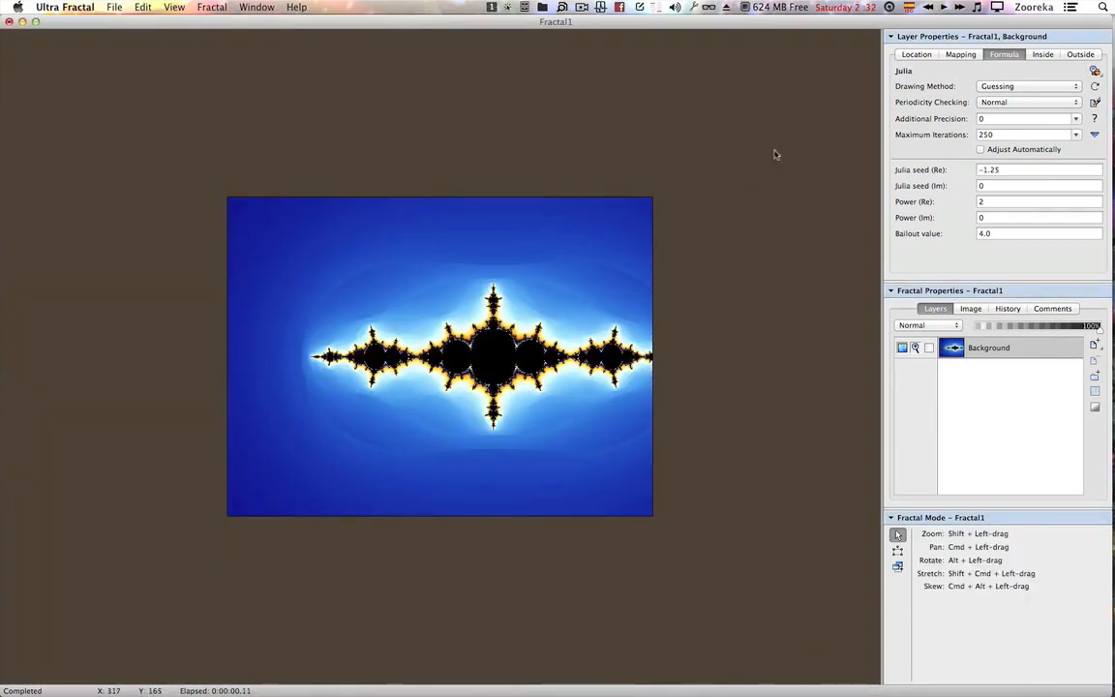
pyautogui.click(915, 54)
pyautogui.click(1093, 152)
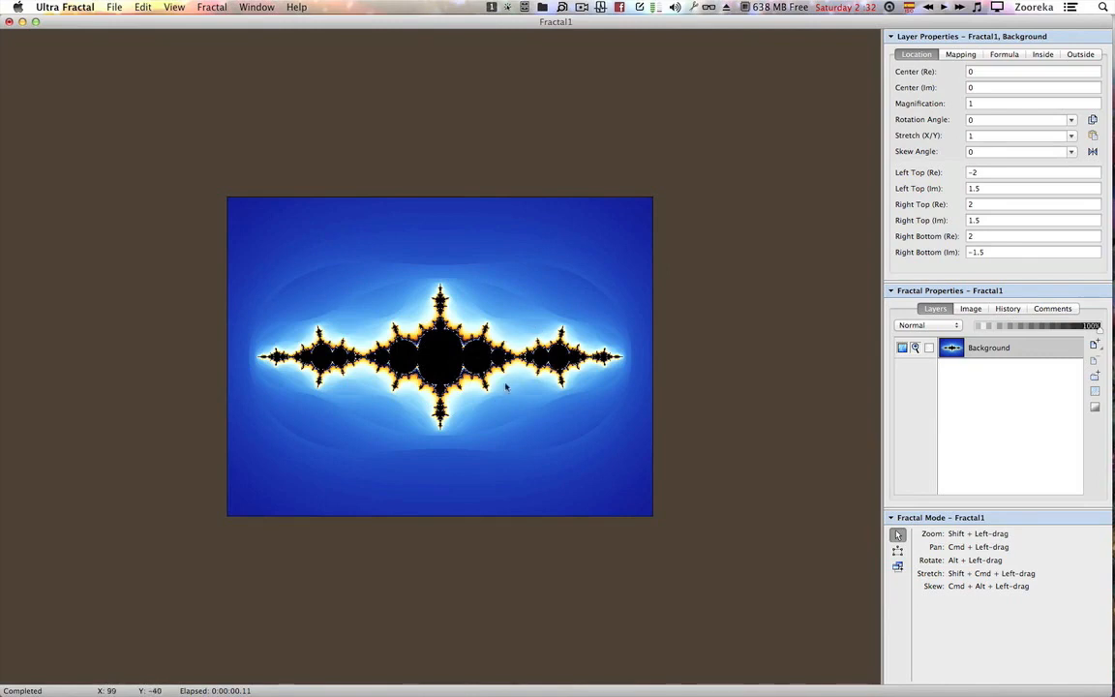
# Detach Layer Properties as a floating window and set the formula's drawing method to Multi-pass Linear and periodicity checking to Off.
pyautogui.moveTo(984, 65)
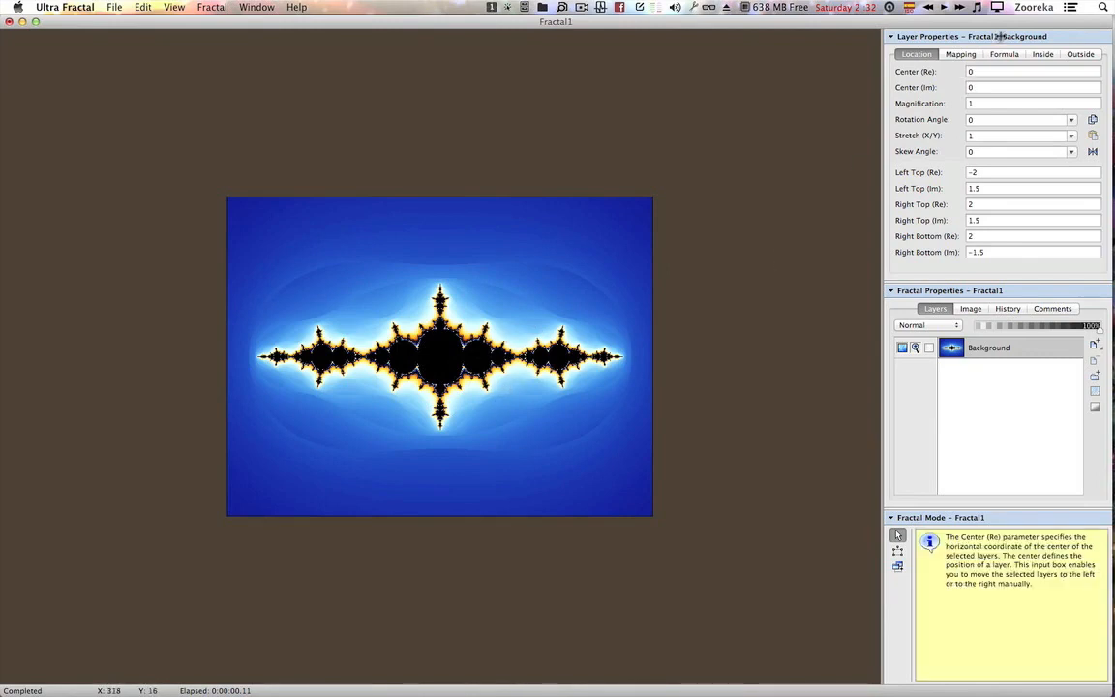
pyautogui.click(1004, 54)
pyautogui.moveTo(1027, 36); pyautogui.dragTo(163, 124)
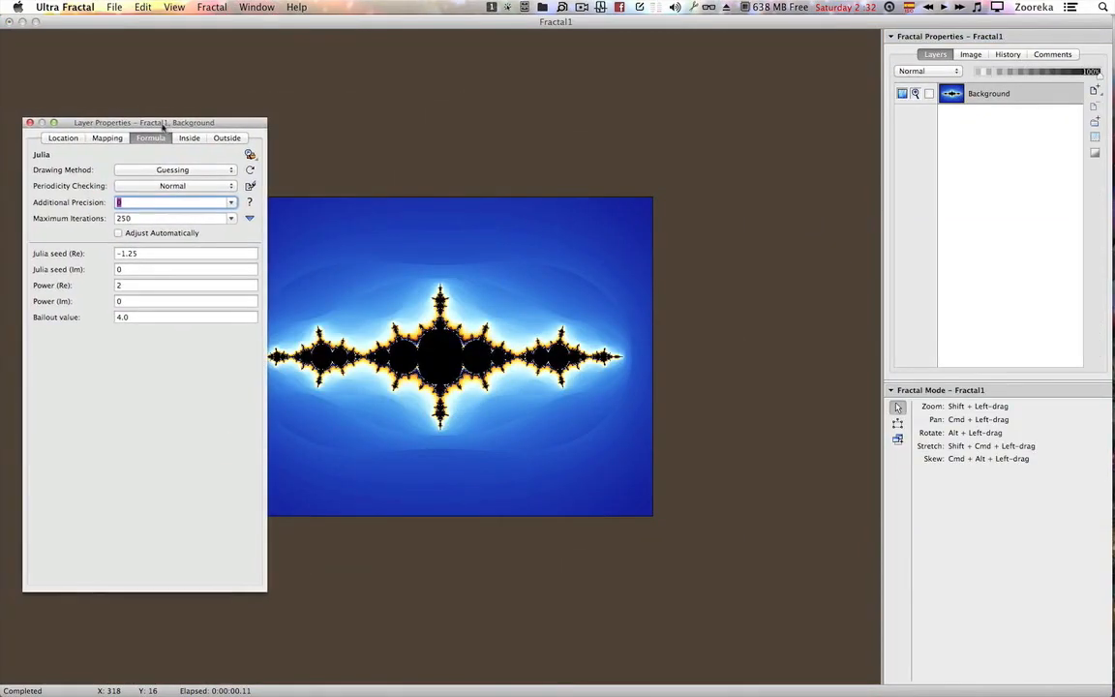
pyautogui.click(159, 170)
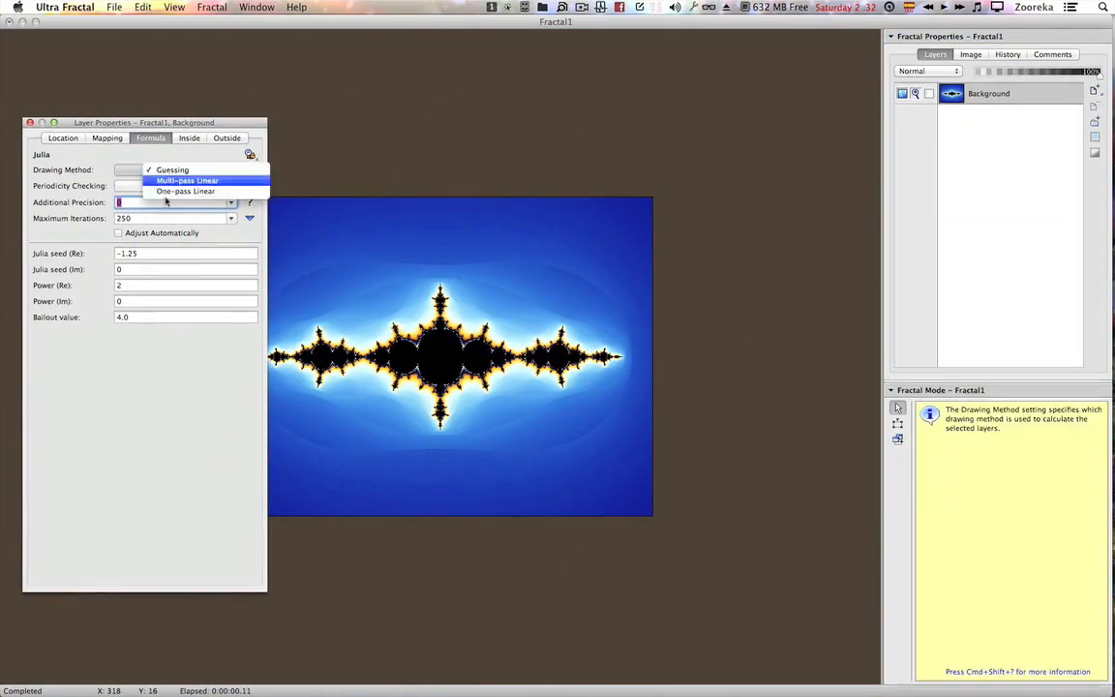
pyautogui.click(171, 181)
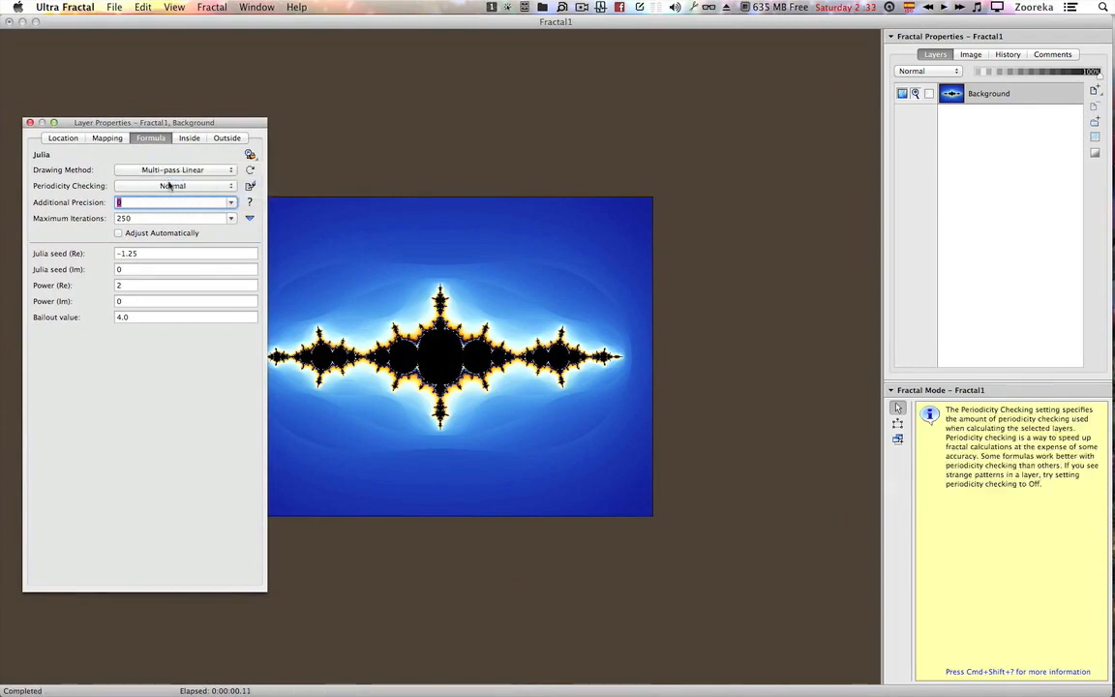
pyautogui.click(170, 185)
pyautogui.click(166, 166)
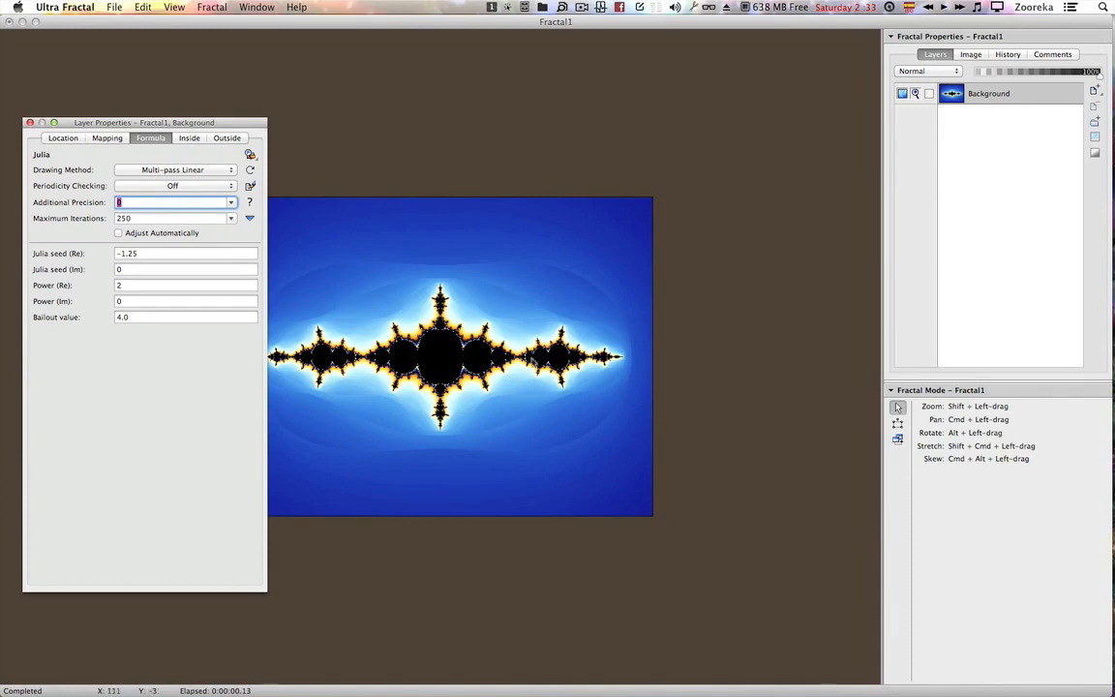
# Start Explore for the Julia seed and detach Fractal Mode as a large floating preview beside the exploring grid.
pyautogui.moveTo(243, 297)
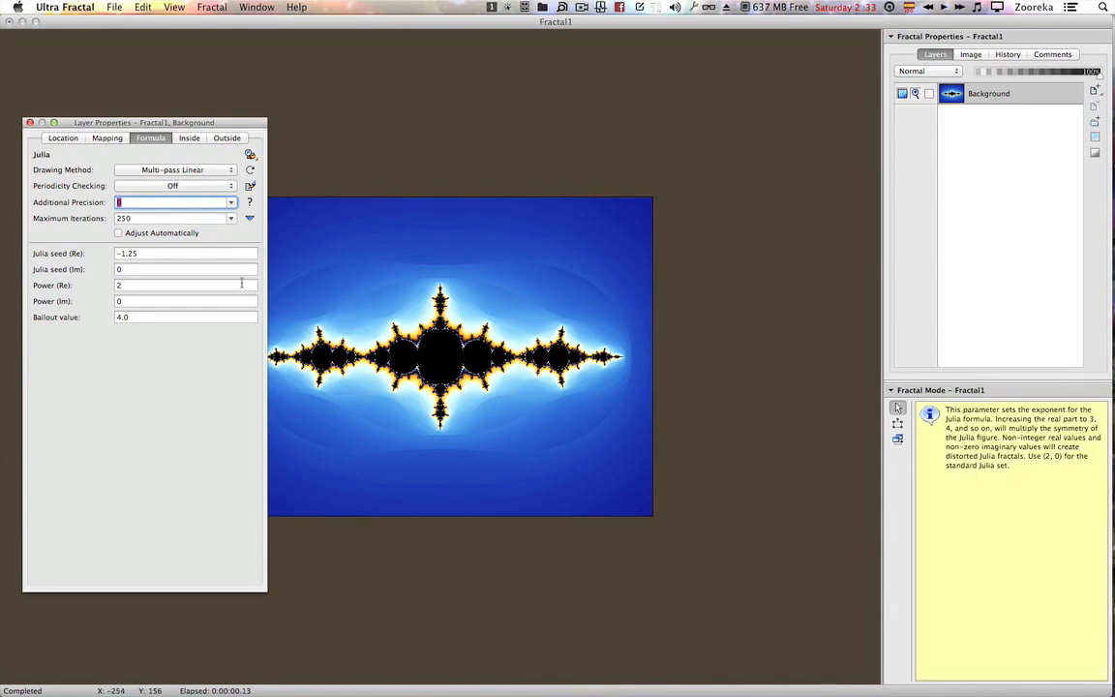
pyautogui.moveTo(216, 272)
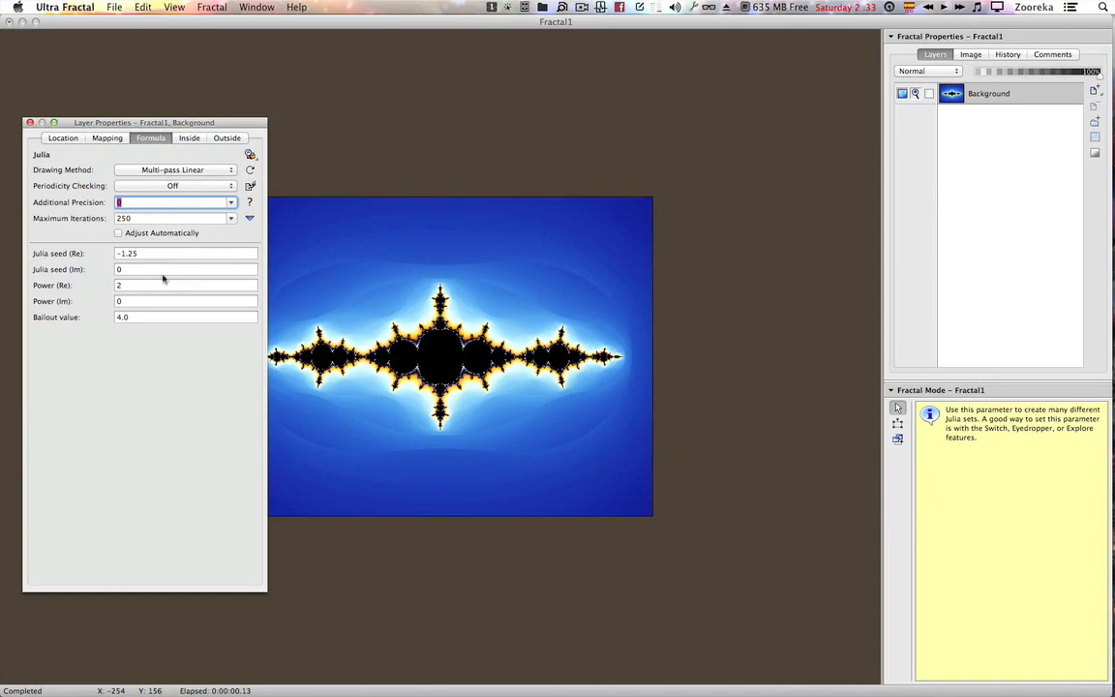
pyautogui.click(248, 252)
pyautogui.click(237, 266)
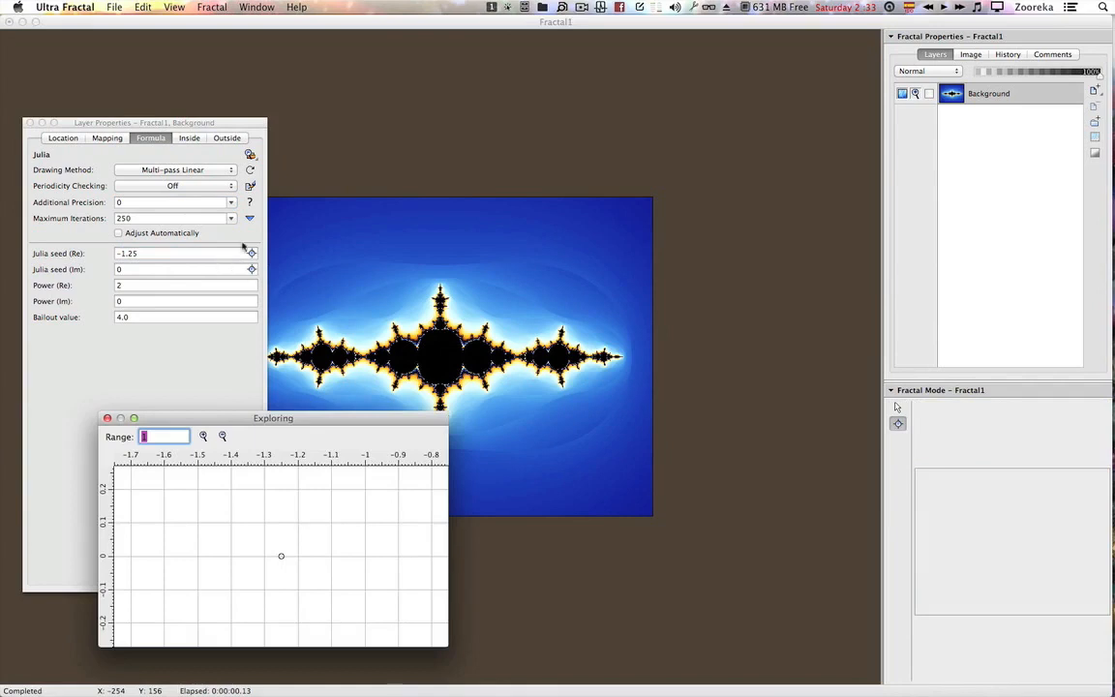
pyautogui.rightClick(236, 260)
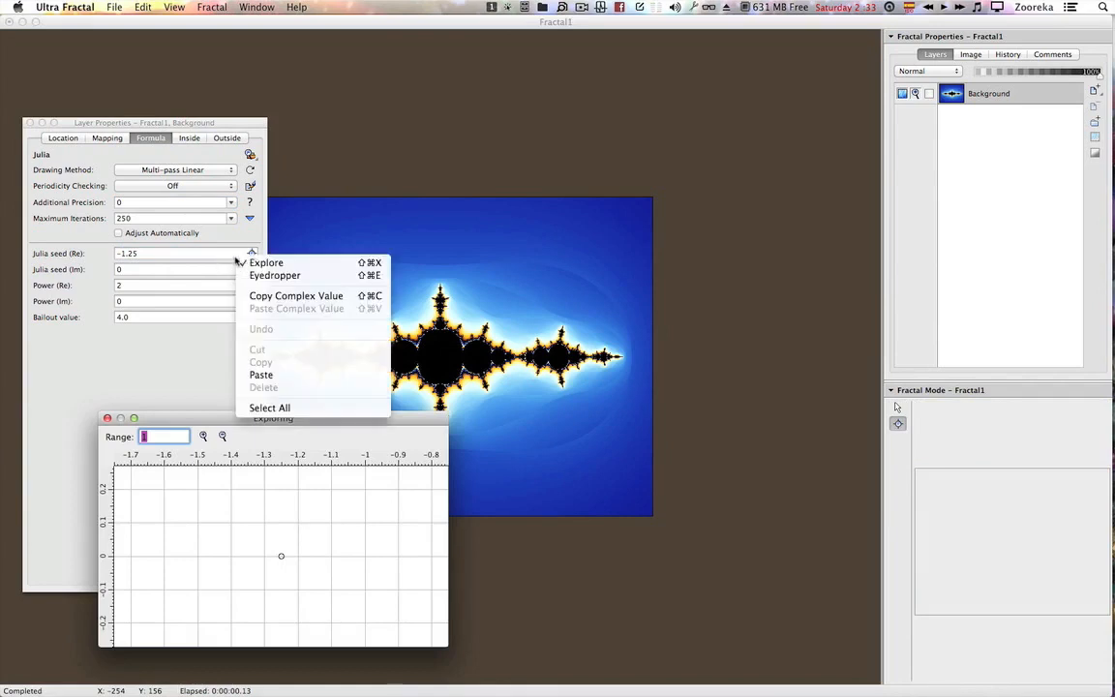
pyautogui.click(242, 256)
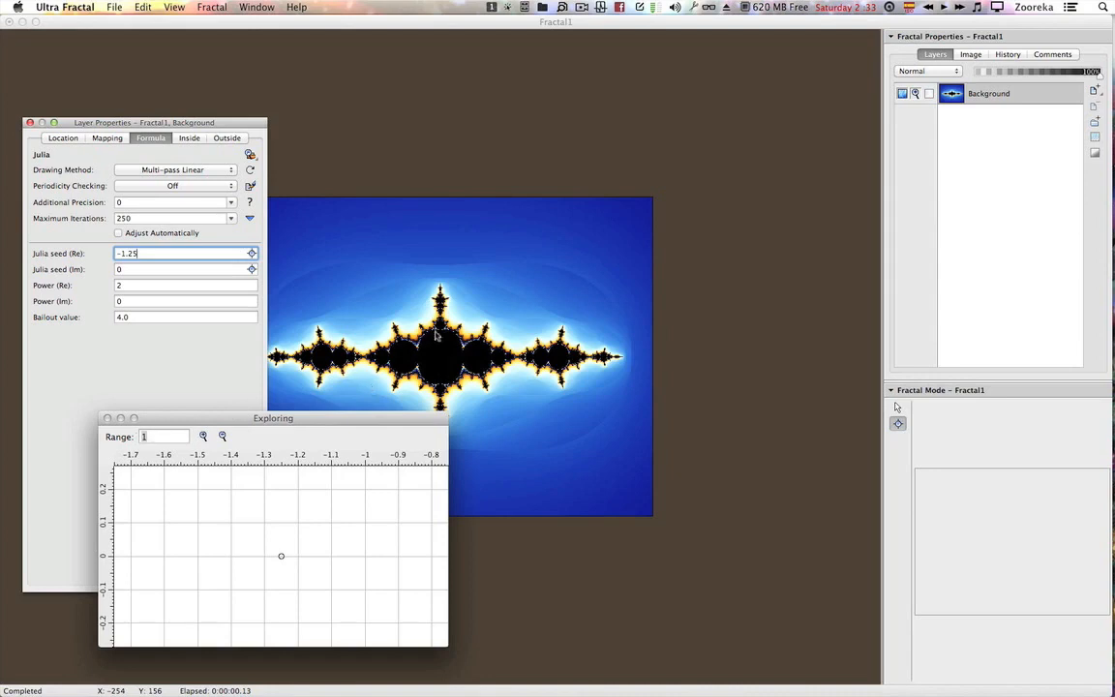
pyautogui.moveTo(290, 423); pyautogui.dragTo(241, 423)
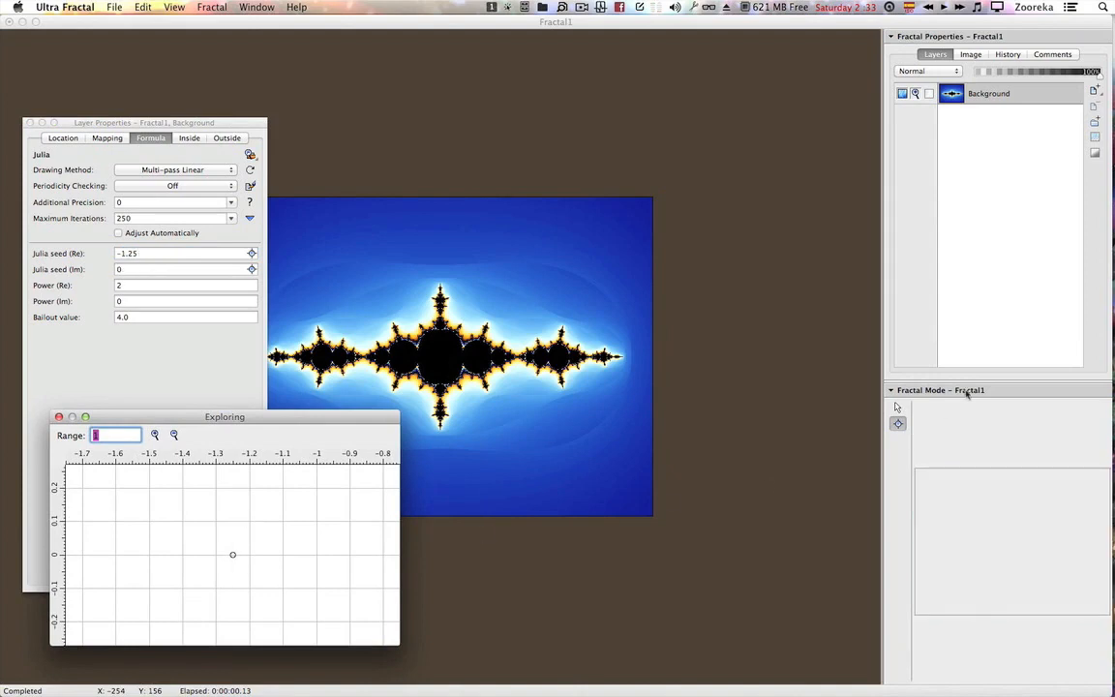
pyautogui.click(819, 391)
pyautogui.moveTo(958, 390); pyautogui.dragTo(620, 114)
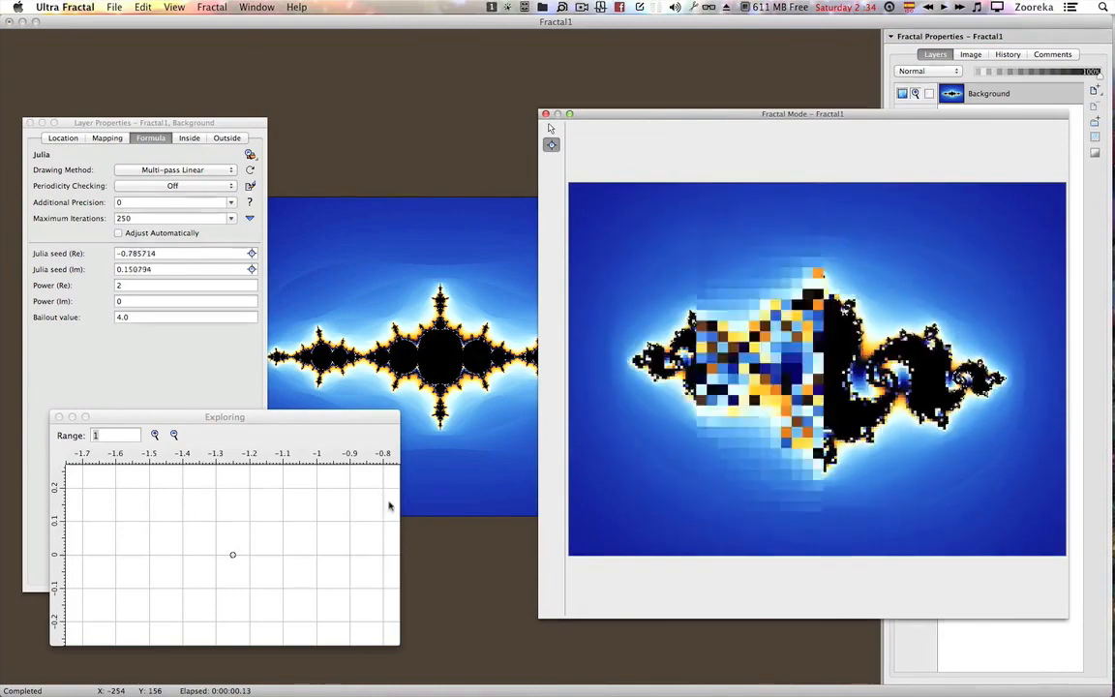
# Preview Julia seed variations at different points of the exploring grid.
pyautogui.moveTo(307, 611); pyautogui.dragTo(253, 621)
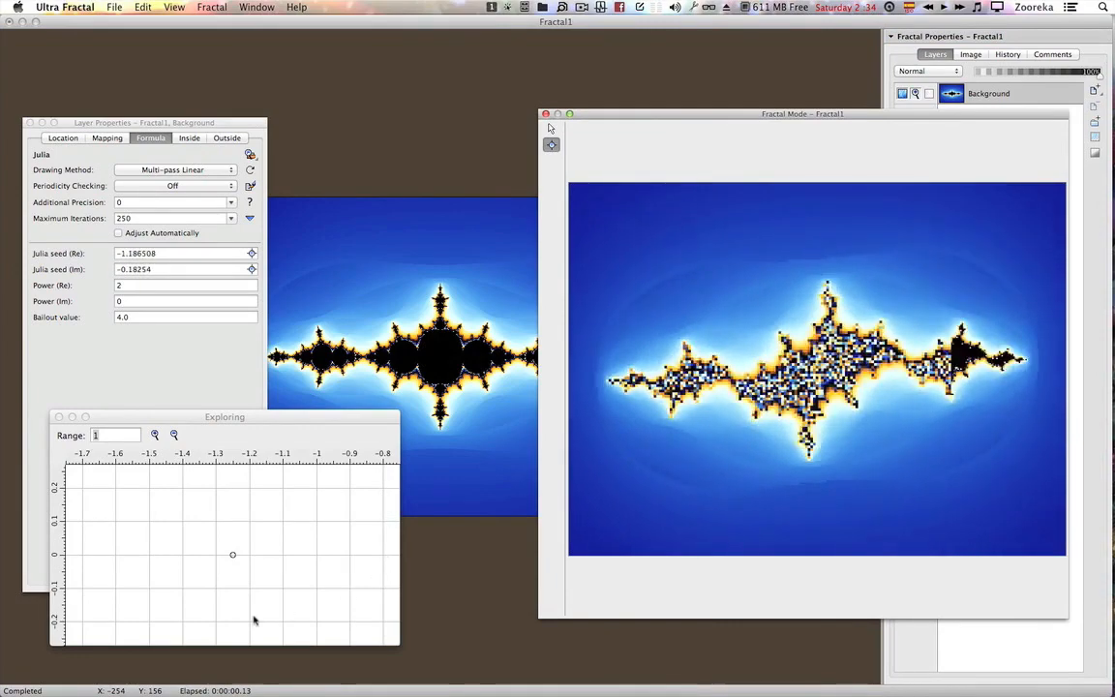
pyautogui.moveTo(181, 574); pyautogui.dragTo(306, 603)
pyautogui.moveTo(316, 541); pyautogui.dragTo(366, 505)
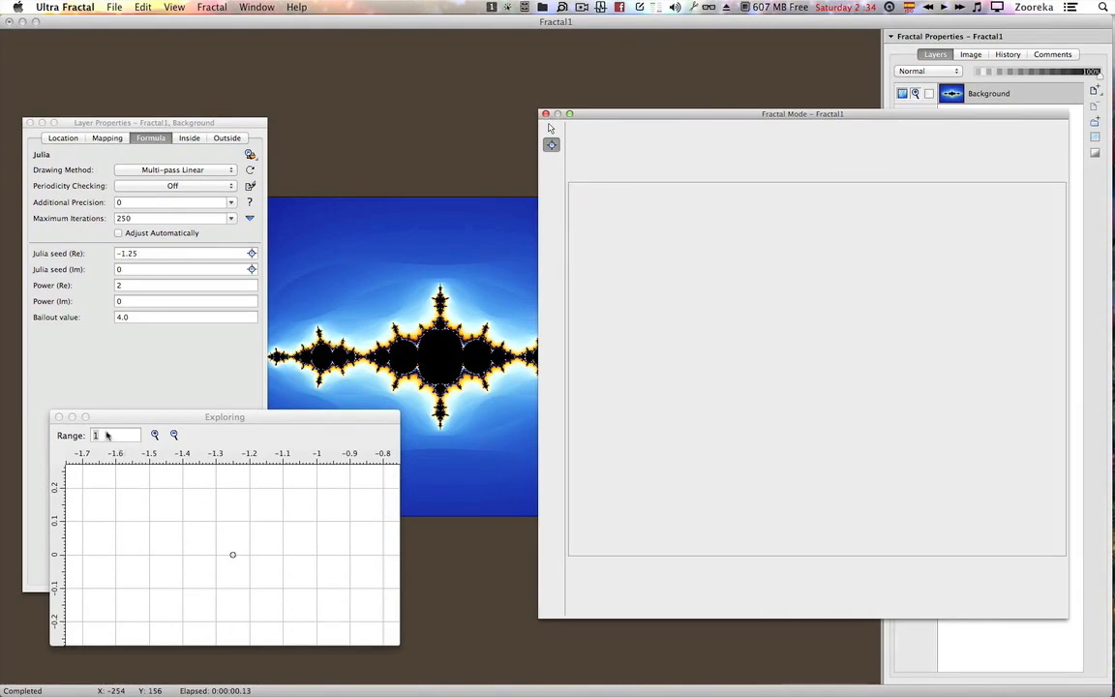
# Set the exploring range to 5 and pick a Julia seed of 0.615079 (Re), -0.248016 (Im) on the grid.
pyautogui.press('KP_5')
pyautogui.click(123, 435)
pyautogui.write('5')
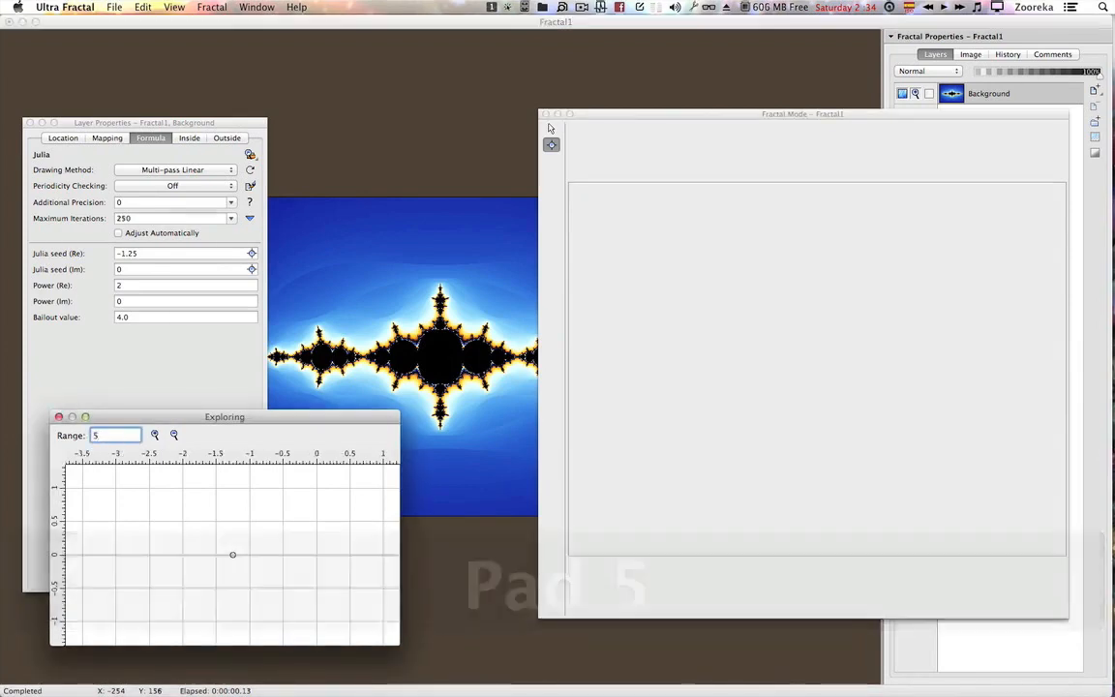
pyautogui.press('KP_Enter')
pyautogui.moveTo(140, 479); pyautogui.dragTo(358, 576)
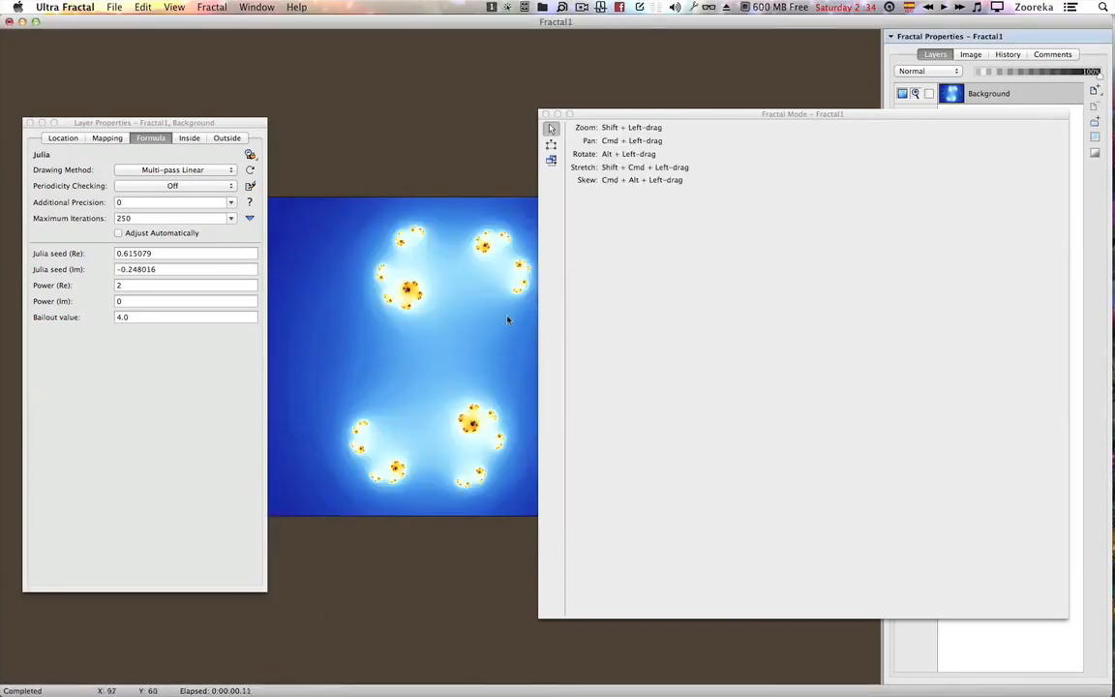
# Explore the Julia seed again at range 1, pick 0.430555 (Re), -0.402778 (Im), and redock the Fractal Mode window.
pyautogui.moveTo(642, 113); pyautogui.dragTo(668, 121)
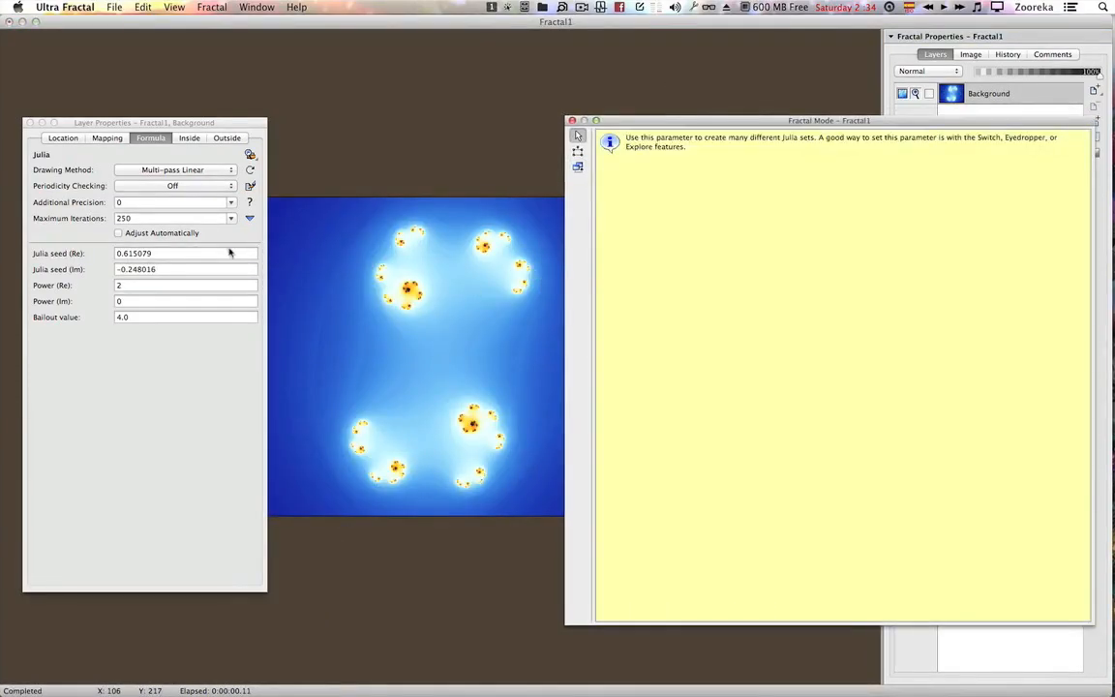
pyautogui.click(230, 252)
pyautogui.rightClick(230, 244)
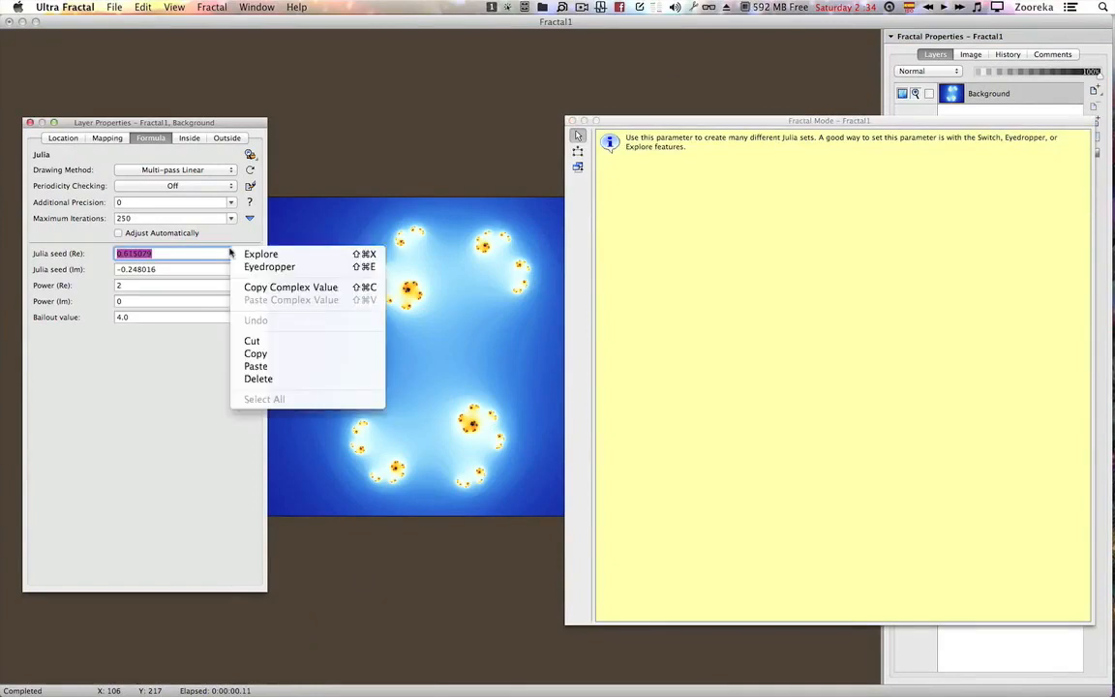
pyautogui.click(254, 251)
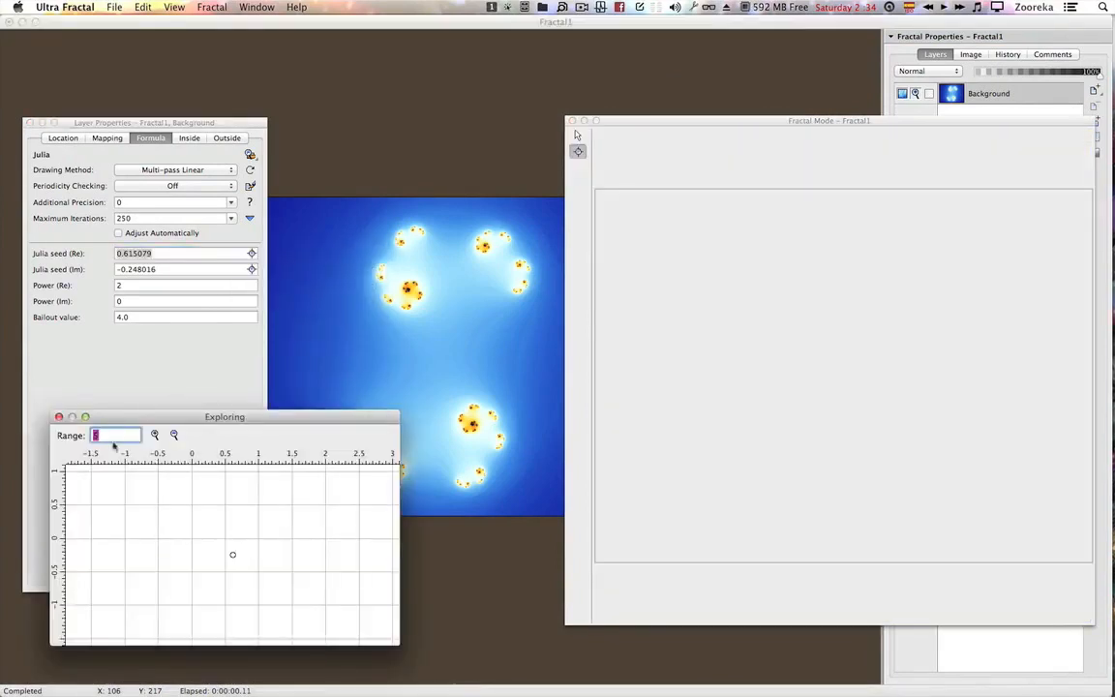
pyautogui.write('1')
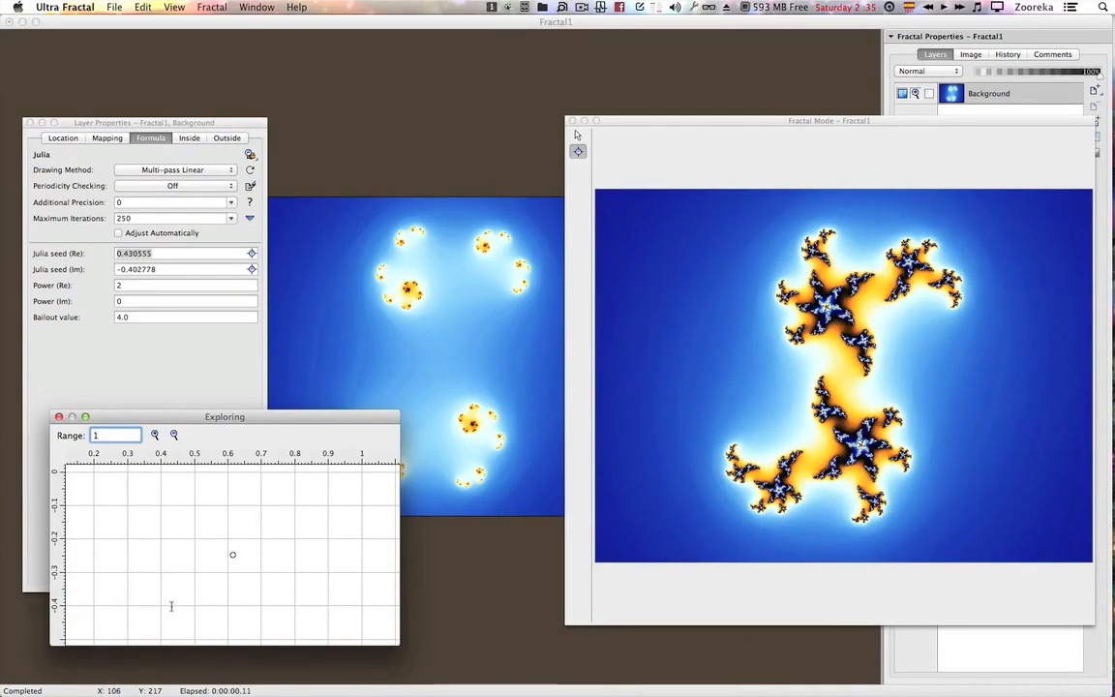
pyautogui.click(171, 606)
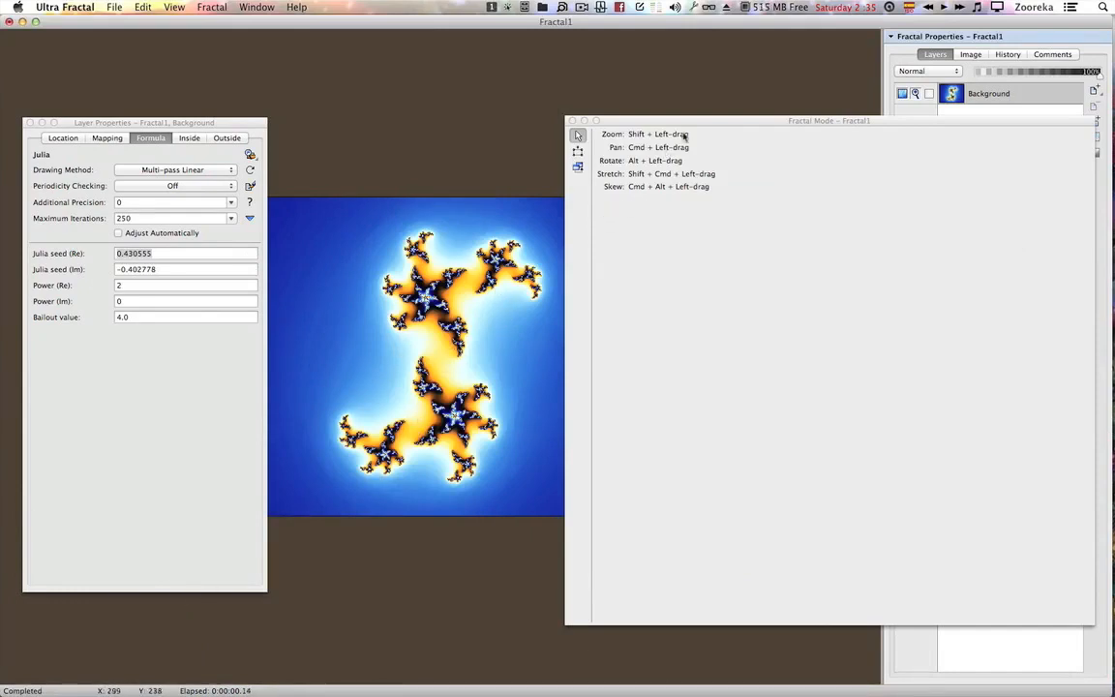
pyautogui.moveTo(662, 124); pyautogui.dragTo(1010, 568)
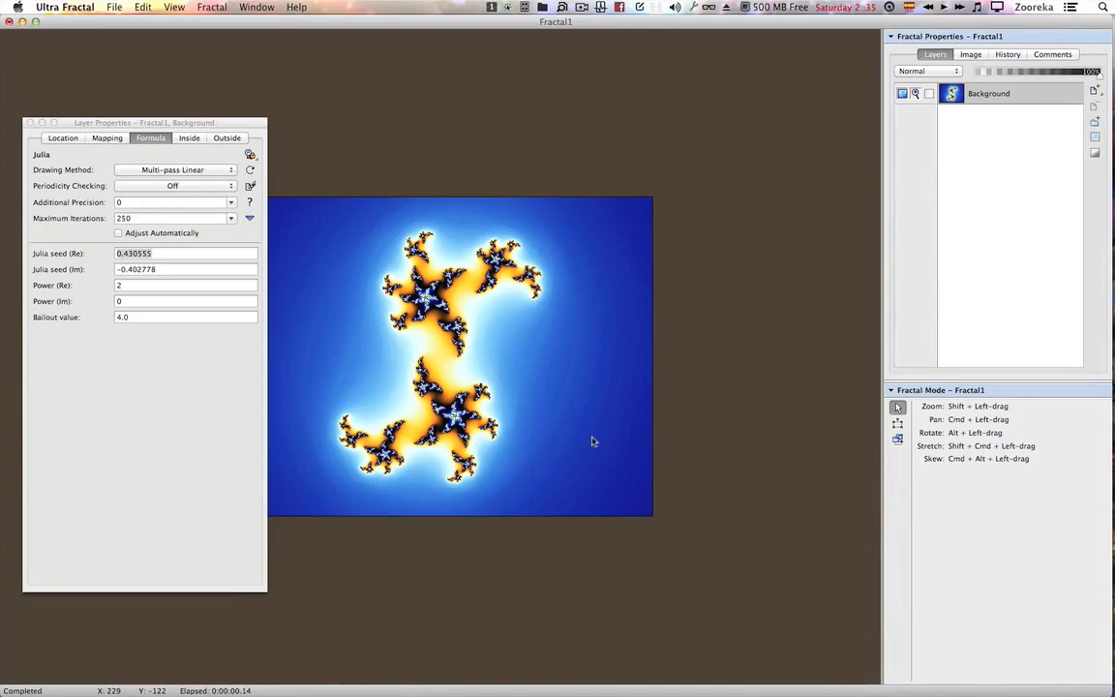
pyautogui.click(296, 8)
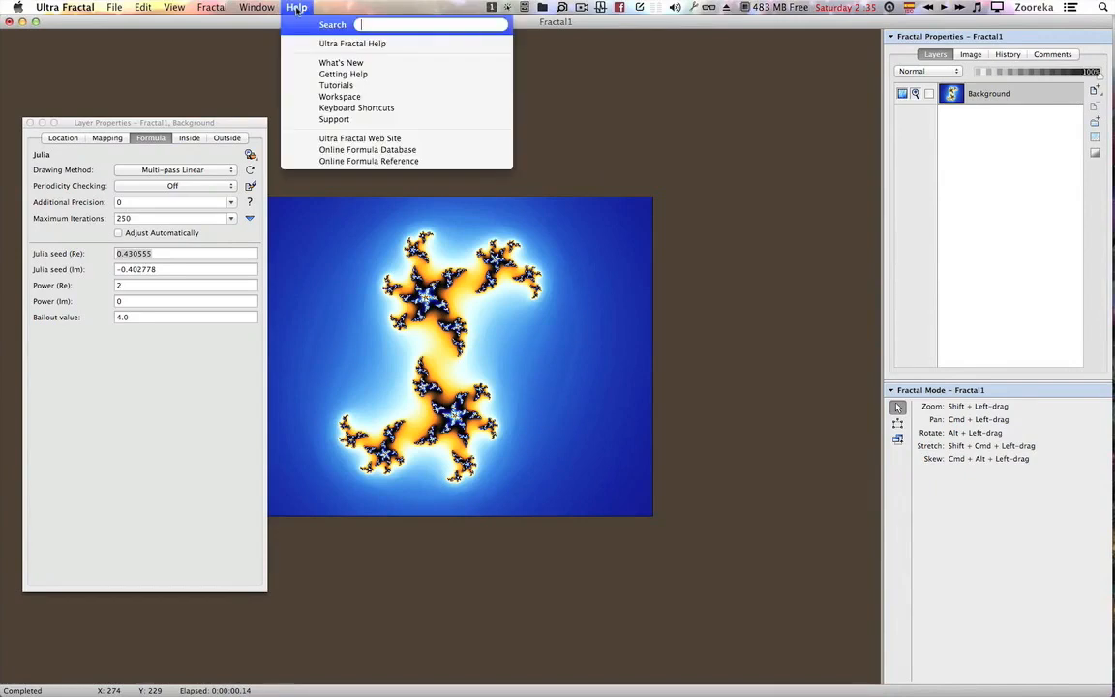
pyautogui.moveTo(256, 8)
pyautogui.moveTo(218, 11)
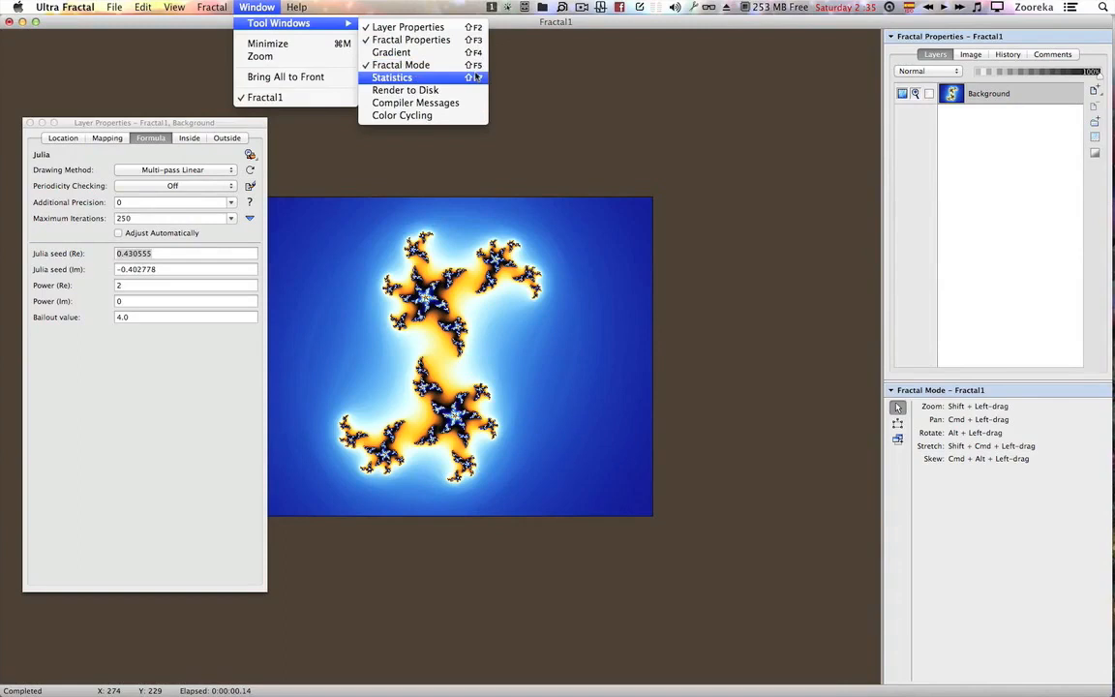
pyautogui.click(575, 67)
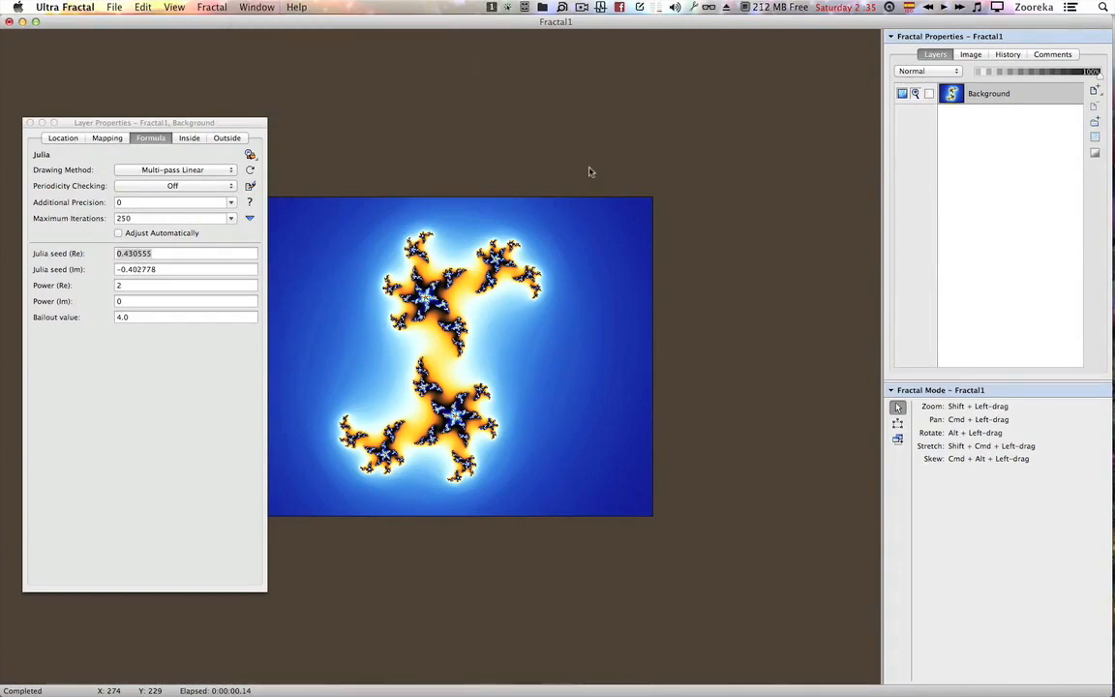
# Duplicate the Background layer three times.
pyautogui.hotkey('shift', 'F5')
pyautogui.hotkey('shift', 'F5')
pyautogui.moveTo(1063, 109)
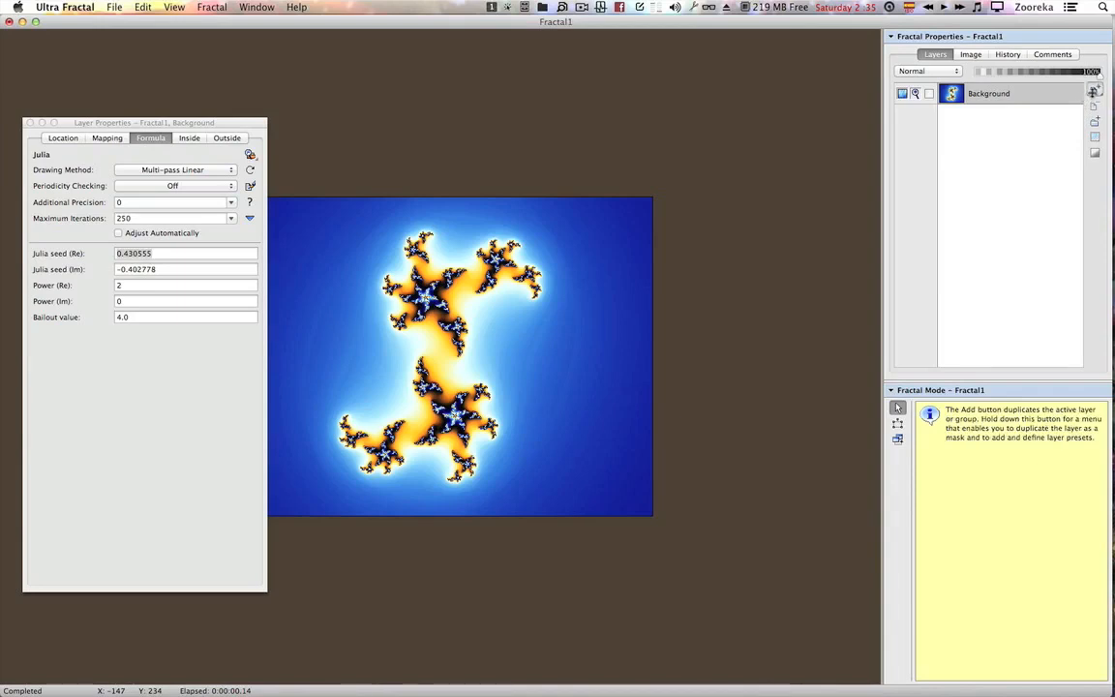
pyautogui.click(1093, 90)
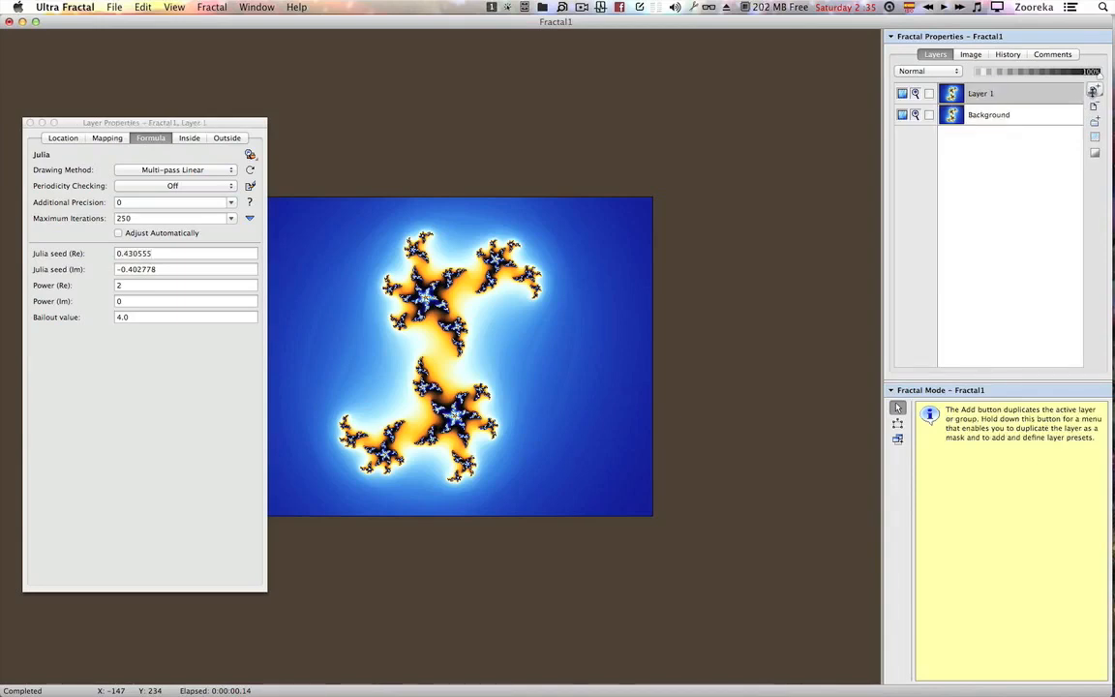
pyautogui.click(1093, 90)
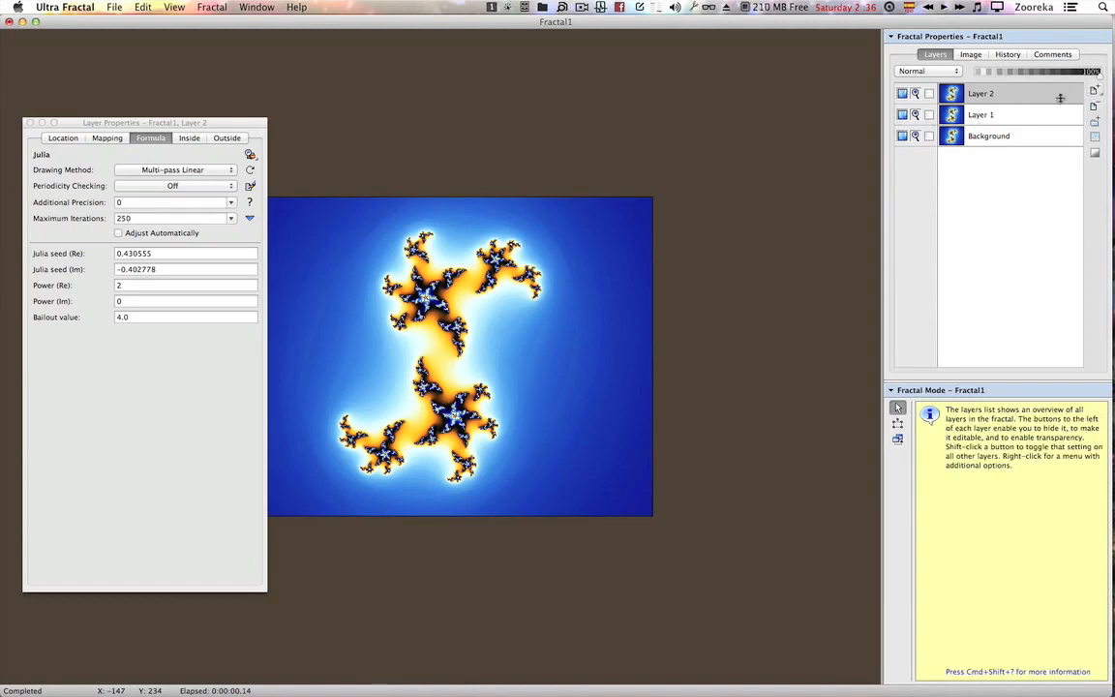
pyautogui.click(1095, 90)
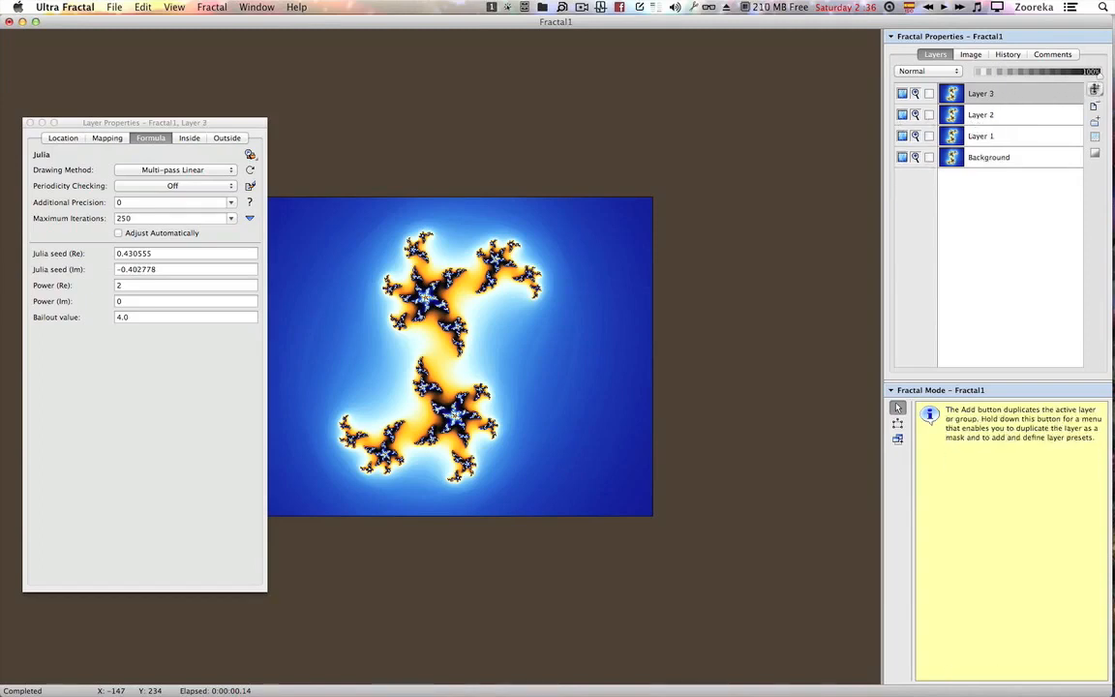
# Hide every layer except Layer 1 and set its outside coloring algorithm to Orbit Traps from Standard.ucl.
pyautogui.click(993, 160)
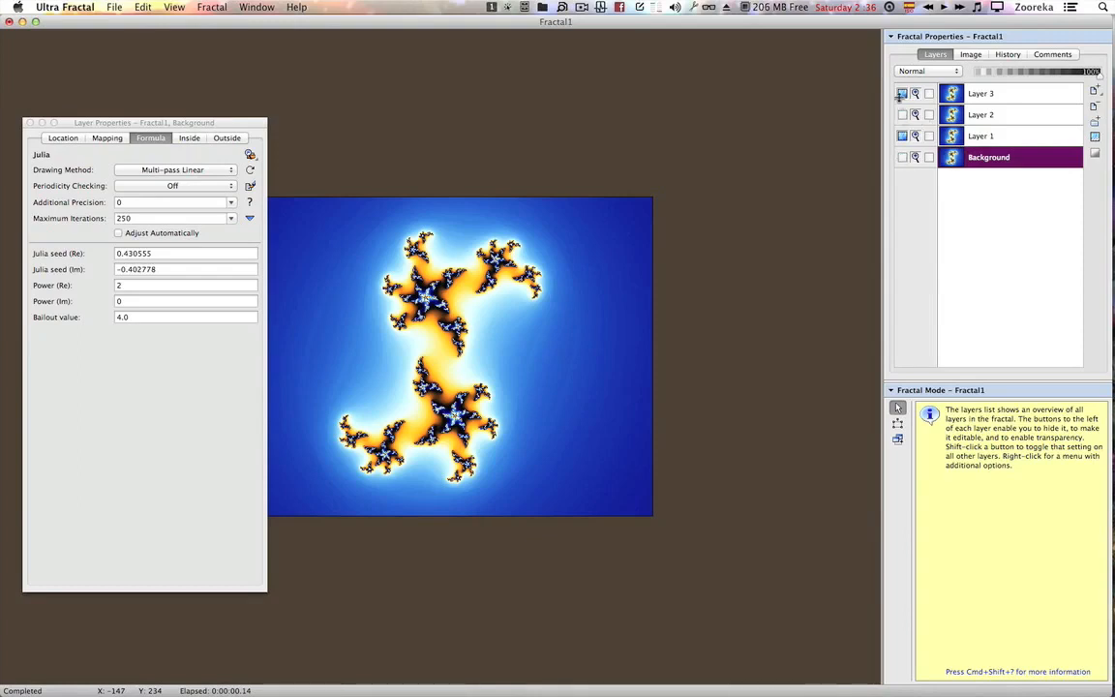
pyautogui.click(972, 136)
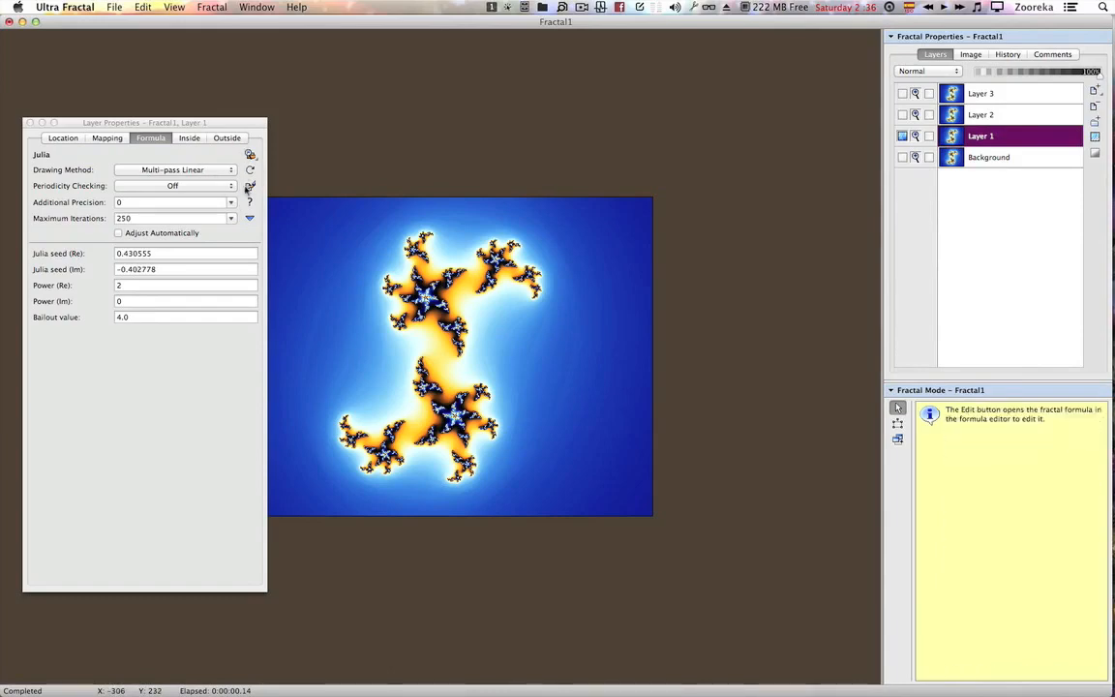
pyautogui.click(226, 137)
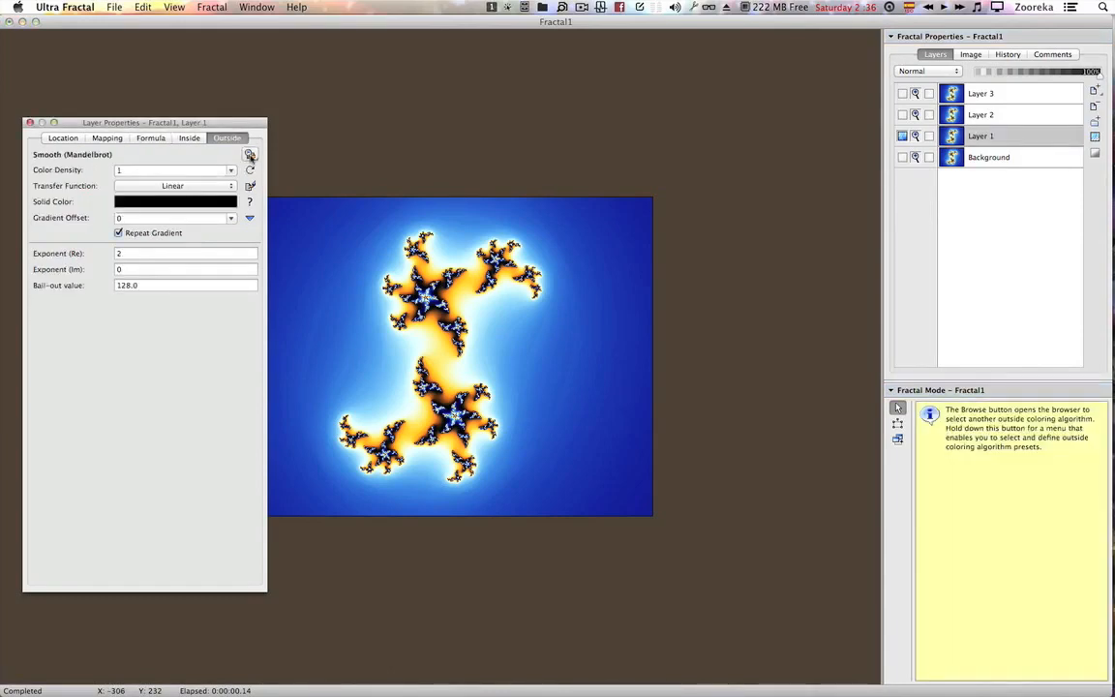
pyautogui.click(250, 156)
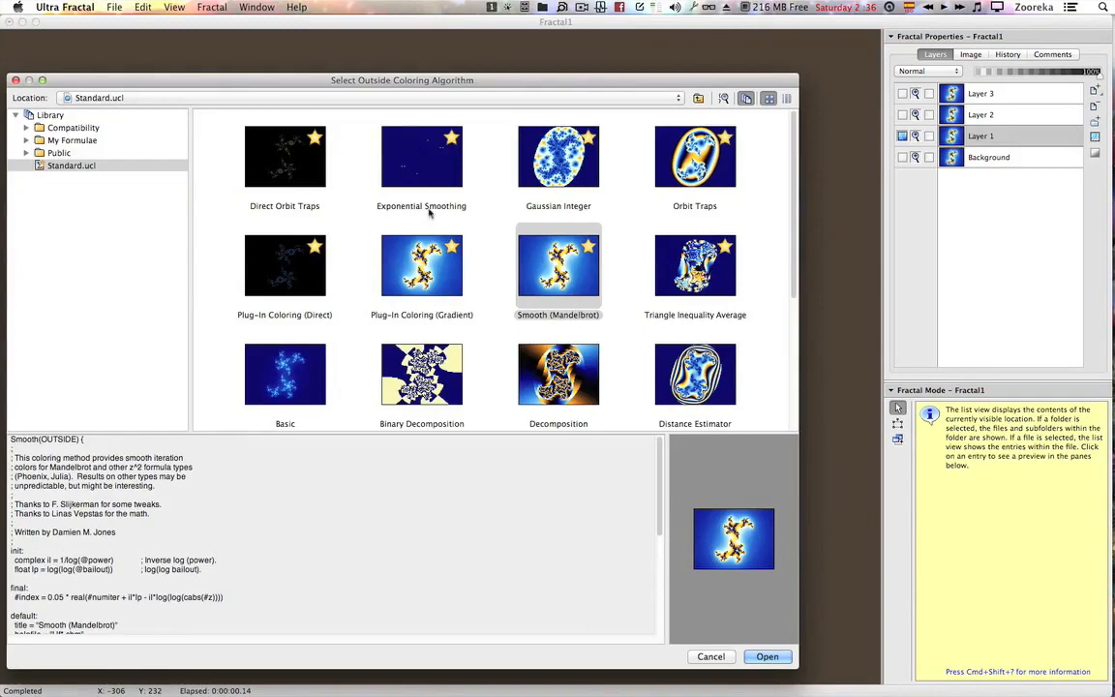
pyautogui.scroll(-5, 464, 253)
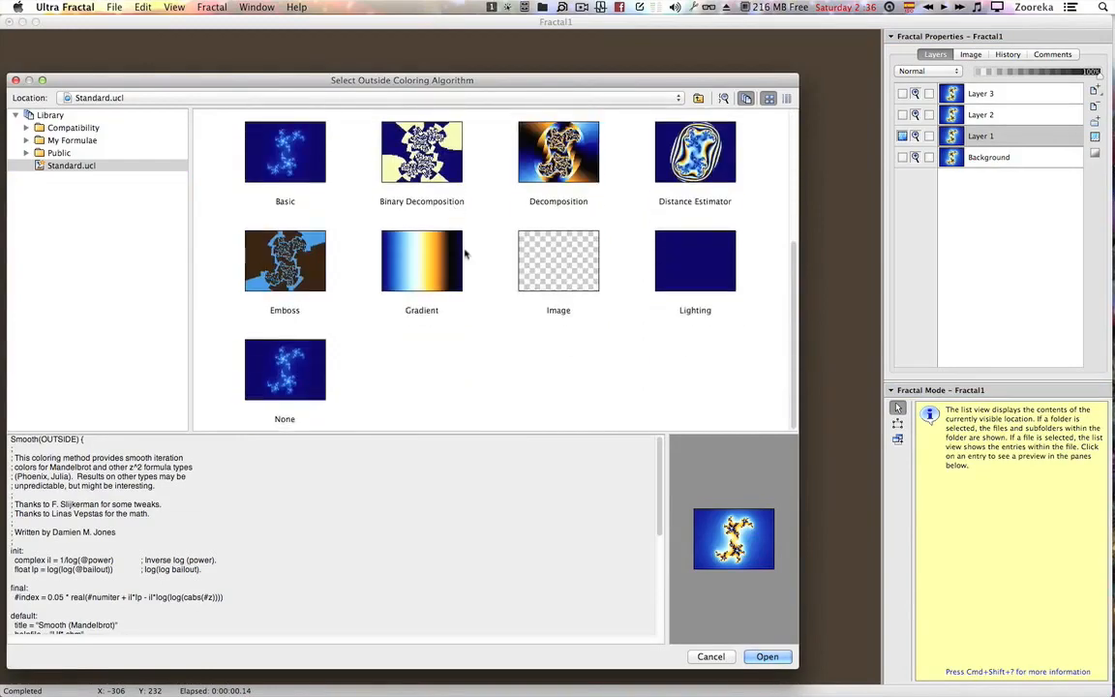
pyautogui.scroll(5, 465, 254)
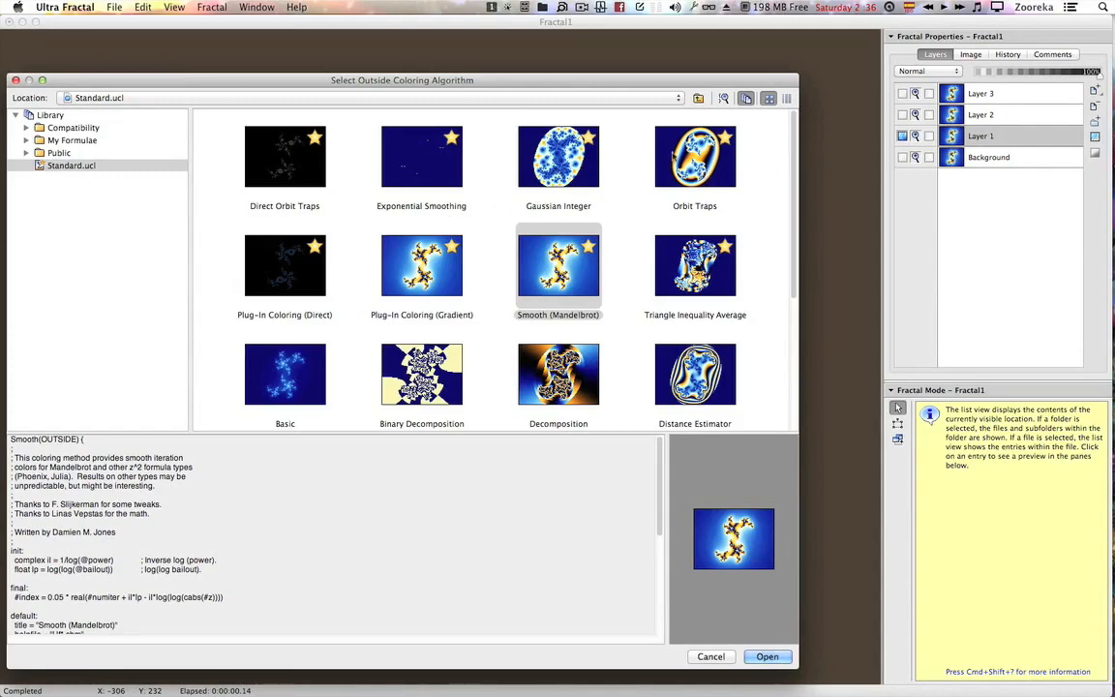
pyautogui.doubleClick(693, 158)
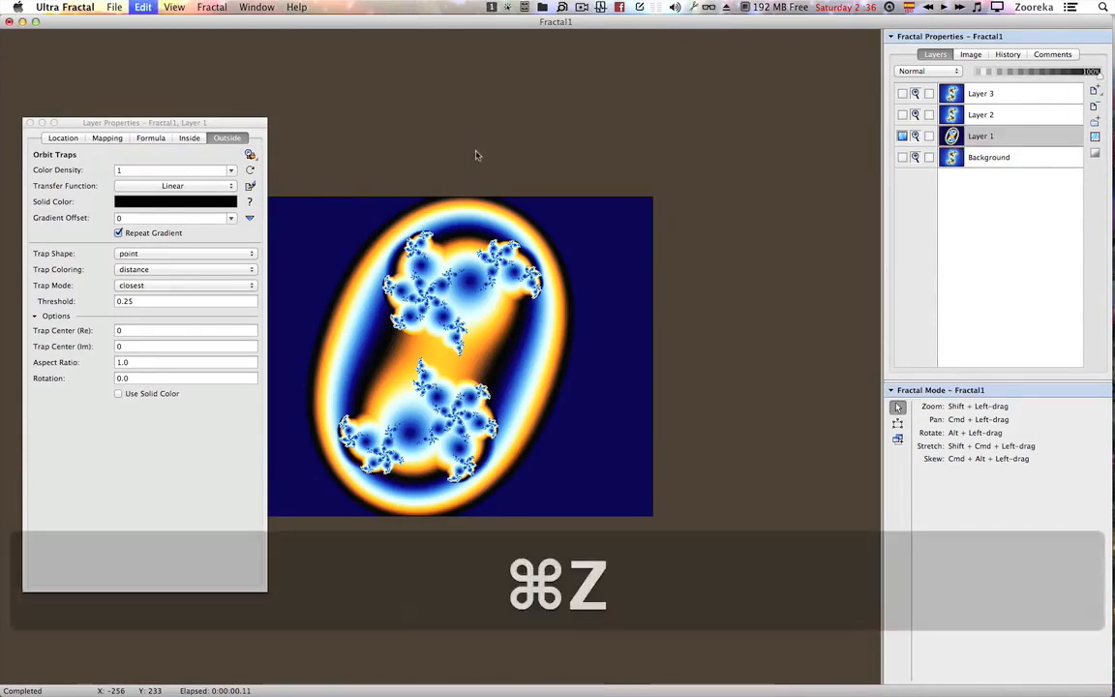
# Undo the Orbit Traps coloring and the layer duplications until only the Background layer remains.
pyautogui.press('super+z')
pyautogui.press('super+z')
pyautogui.press('super+z')
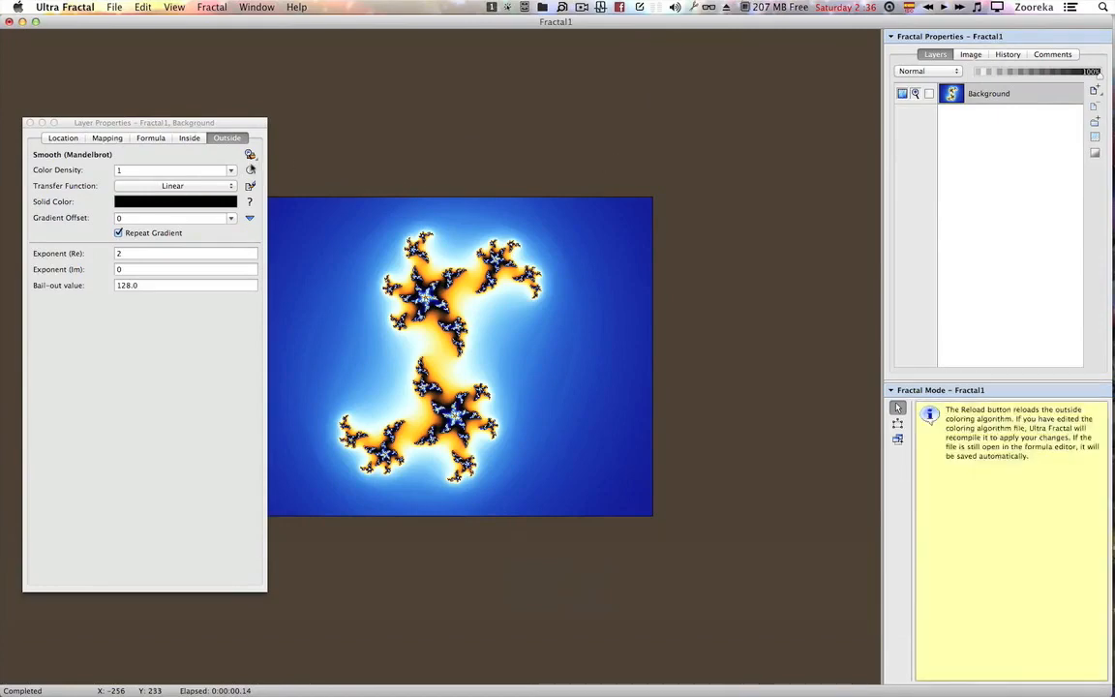
# Set the Background layer's outside coloring algorithm to Triangle Inequality Average from Standard.ucl.
pyautogui.click(250, 157)
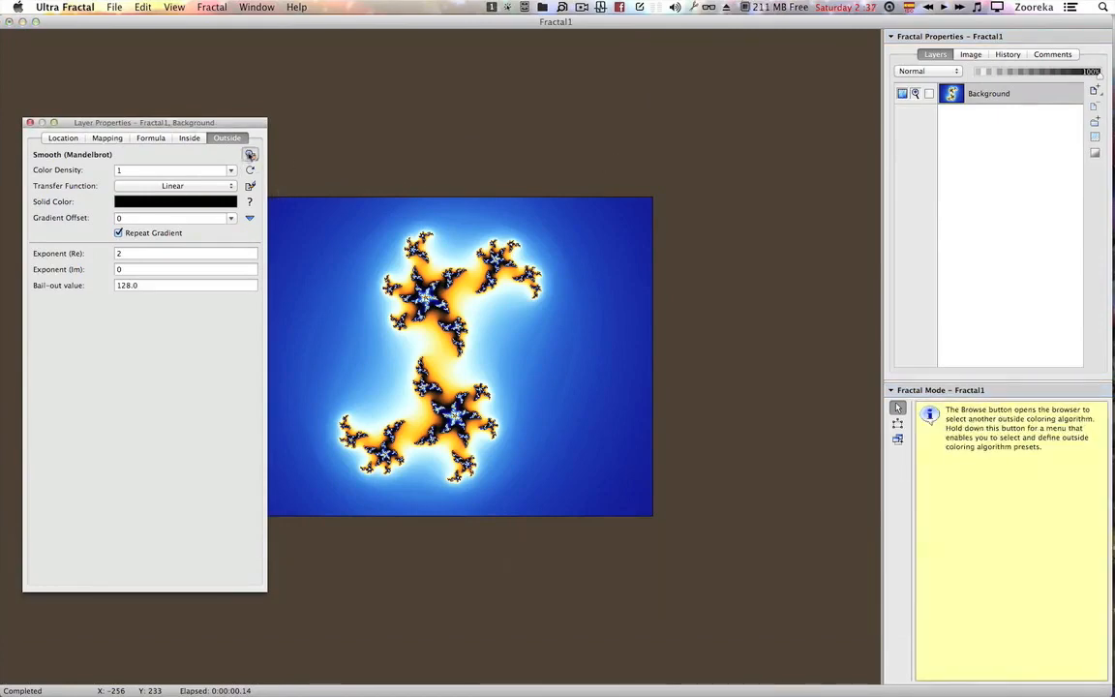
pyautogui.click(250, 155)
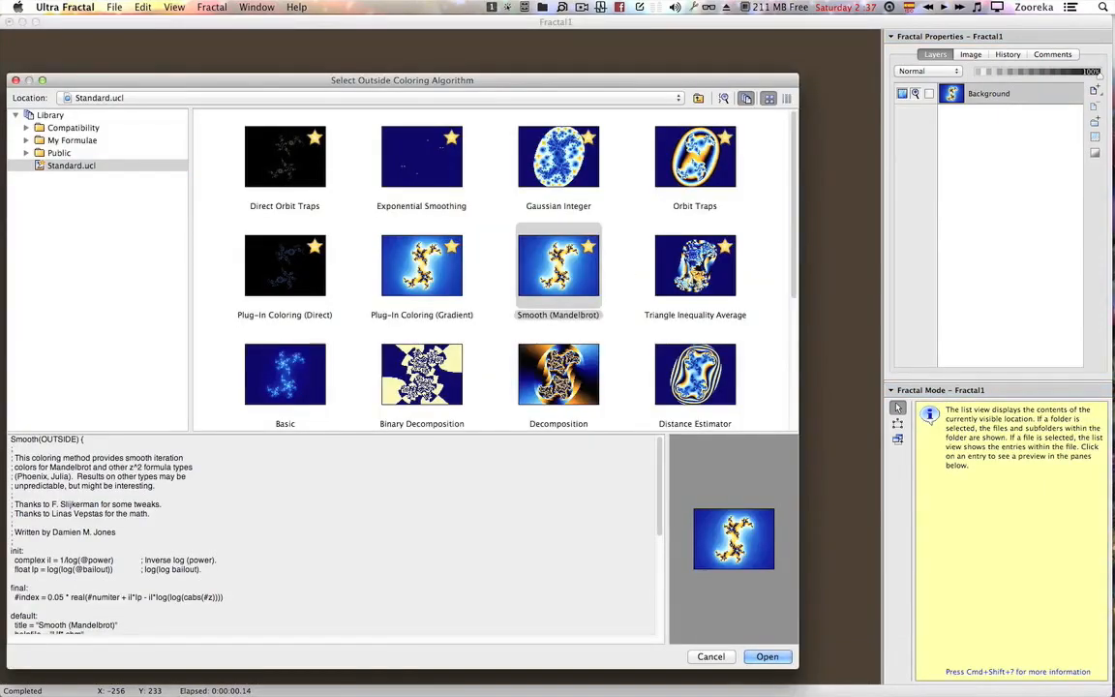
pyautogui.doubleClick(694, 276)
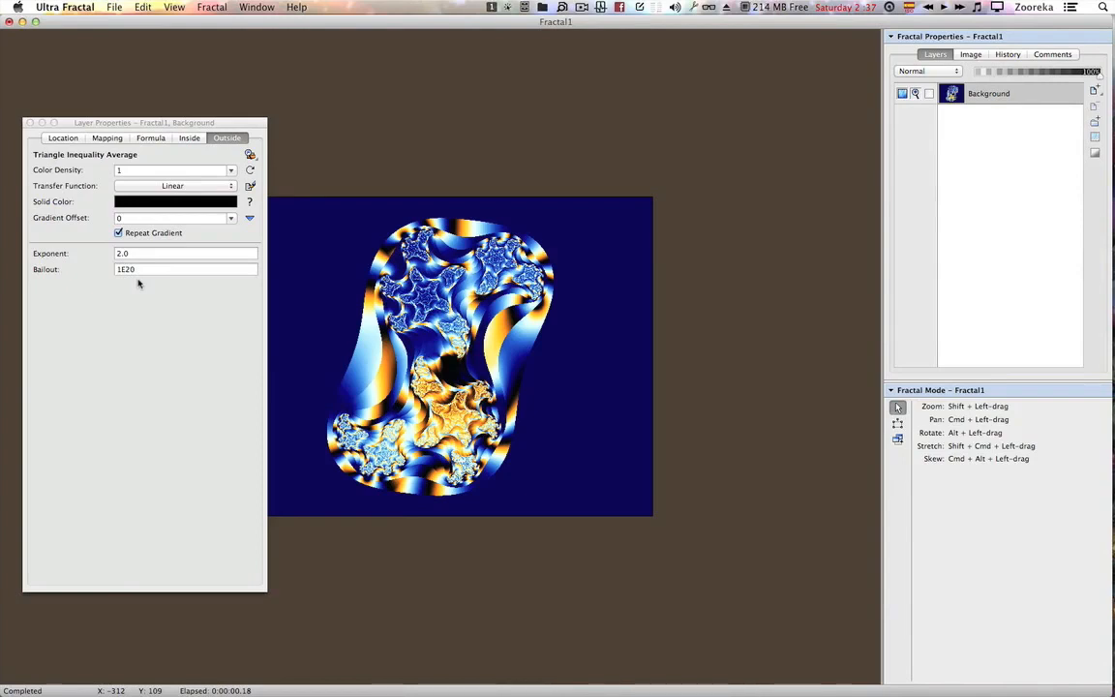
# Set the Julia formula's bailout value to 1E20 to match the outside coloring's bailout.
pyautogui.moveTo(139, 276)
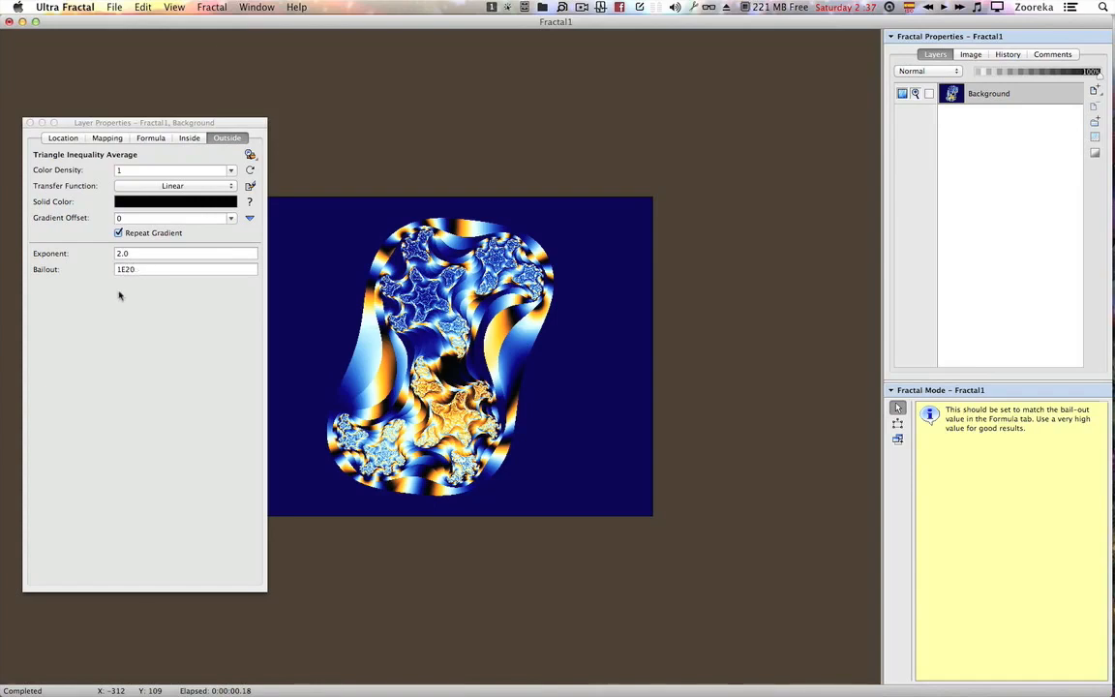
pyautogui.click(150, 137)
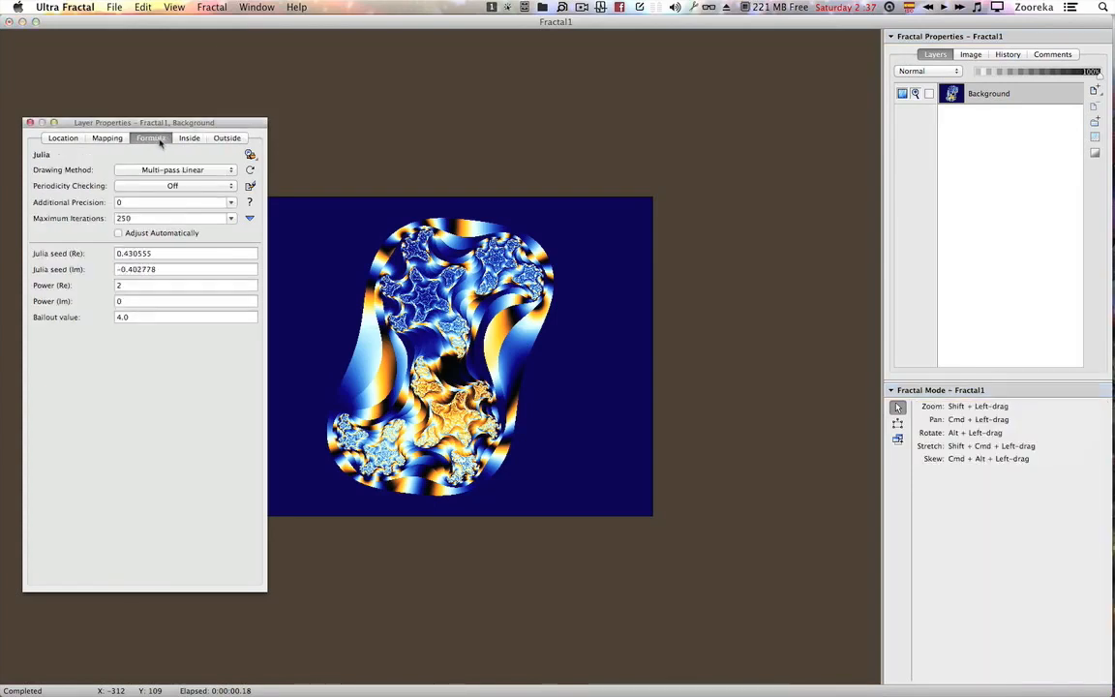
pyautogui.click(150, 318)
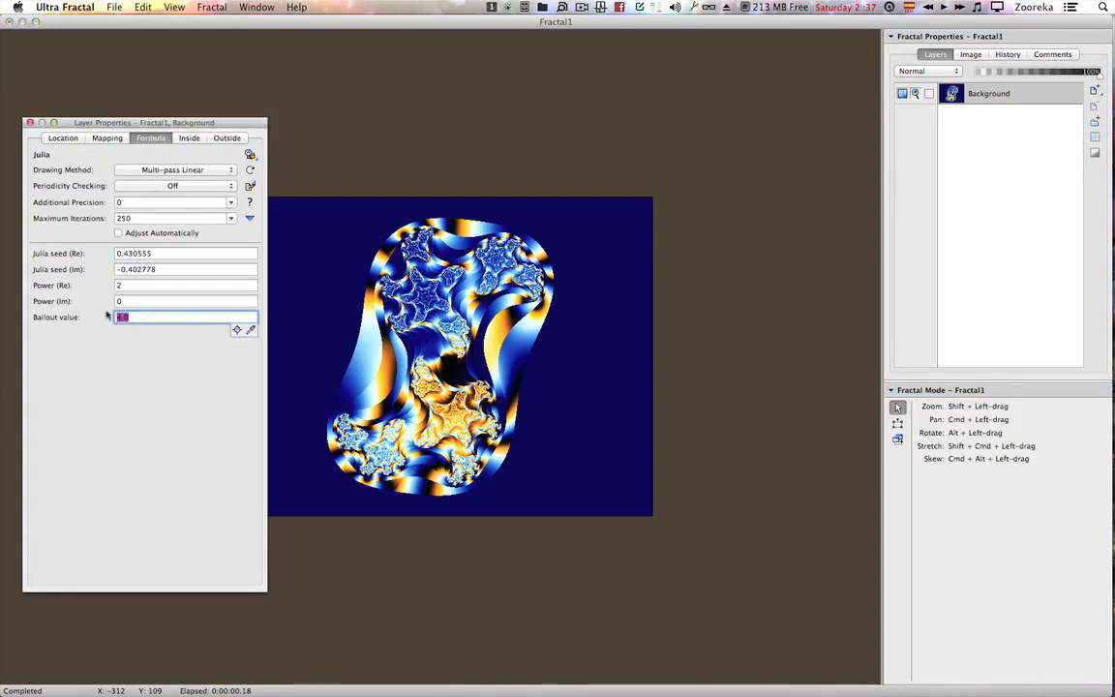
pyautogui.write('1E')
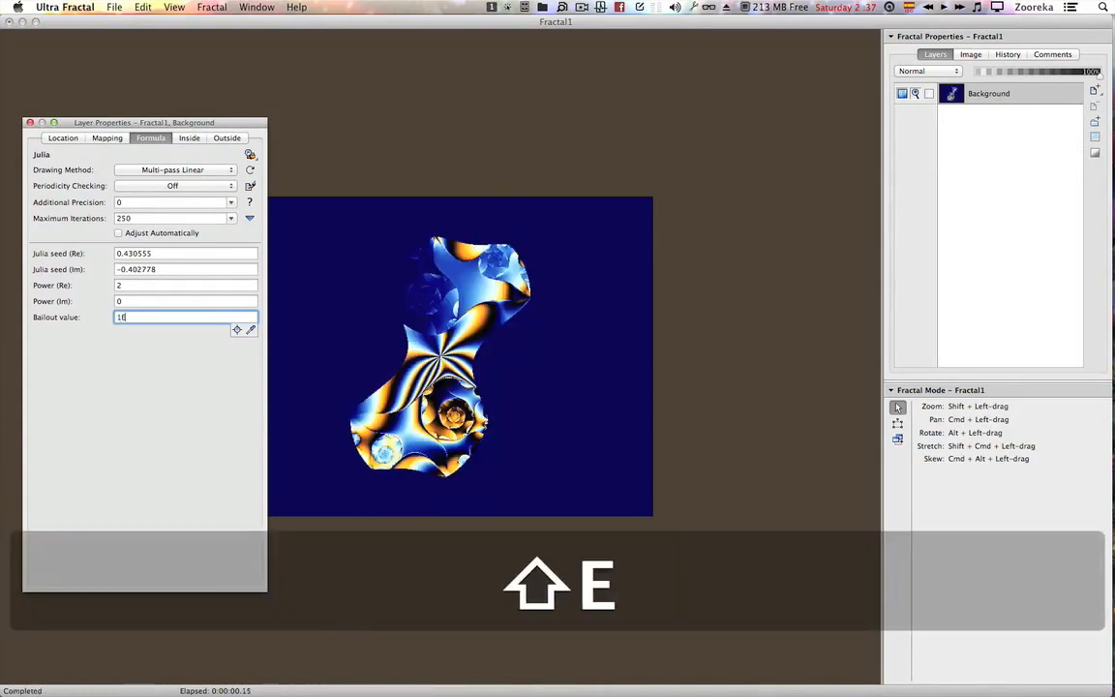
pyautogui.write('20')
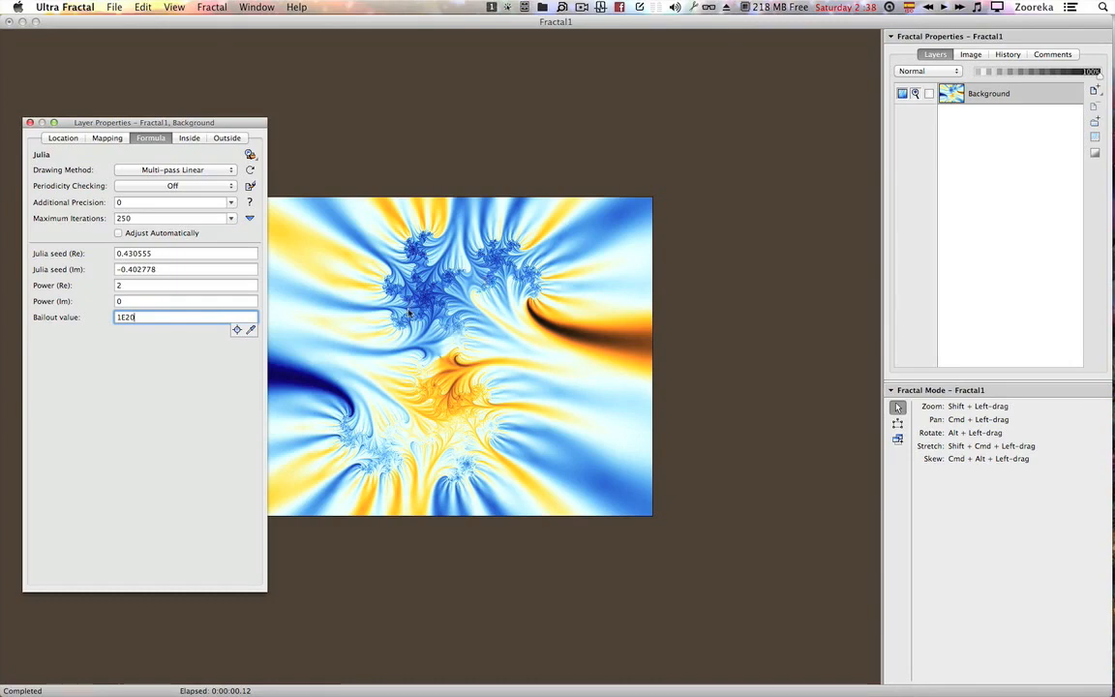
# Rotate the Background layer's gradient to -137 in the gradient editor, then close the editor.
pyautogui.press('F4')
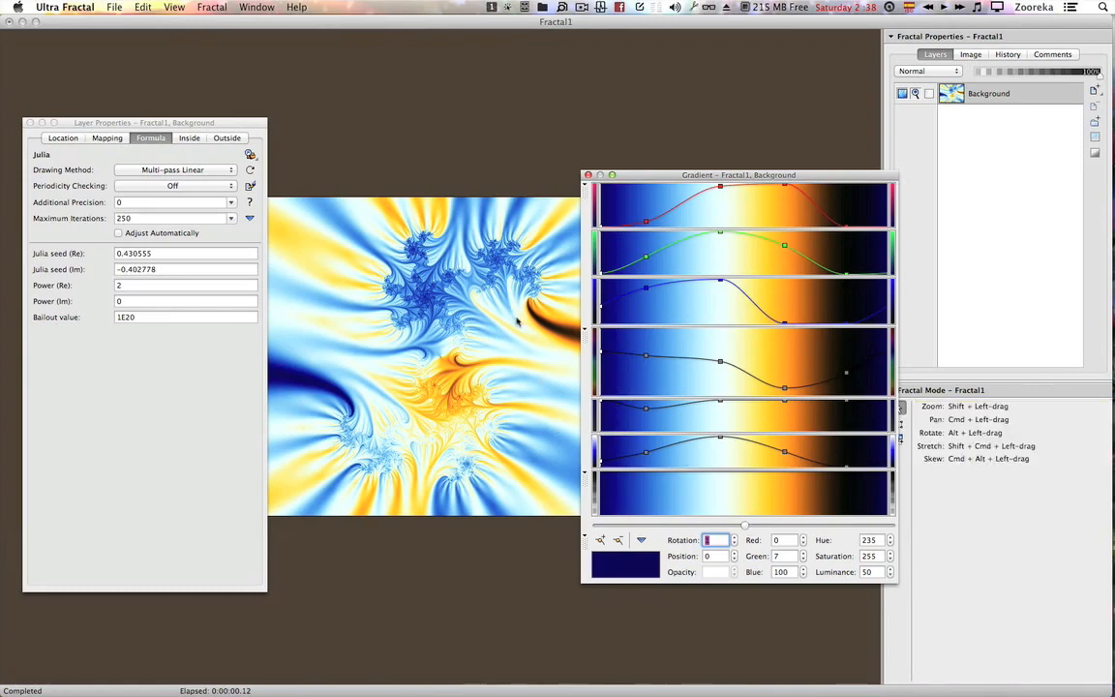
pyautogui.click(715, 479)
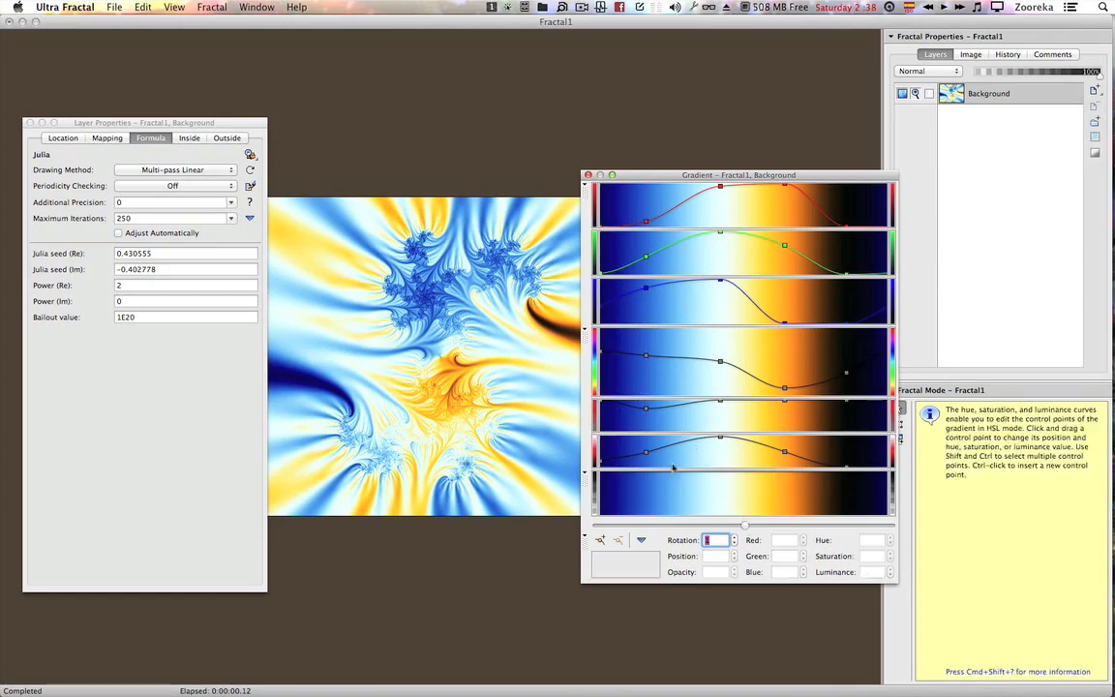
pyautogui.click(750, 504)
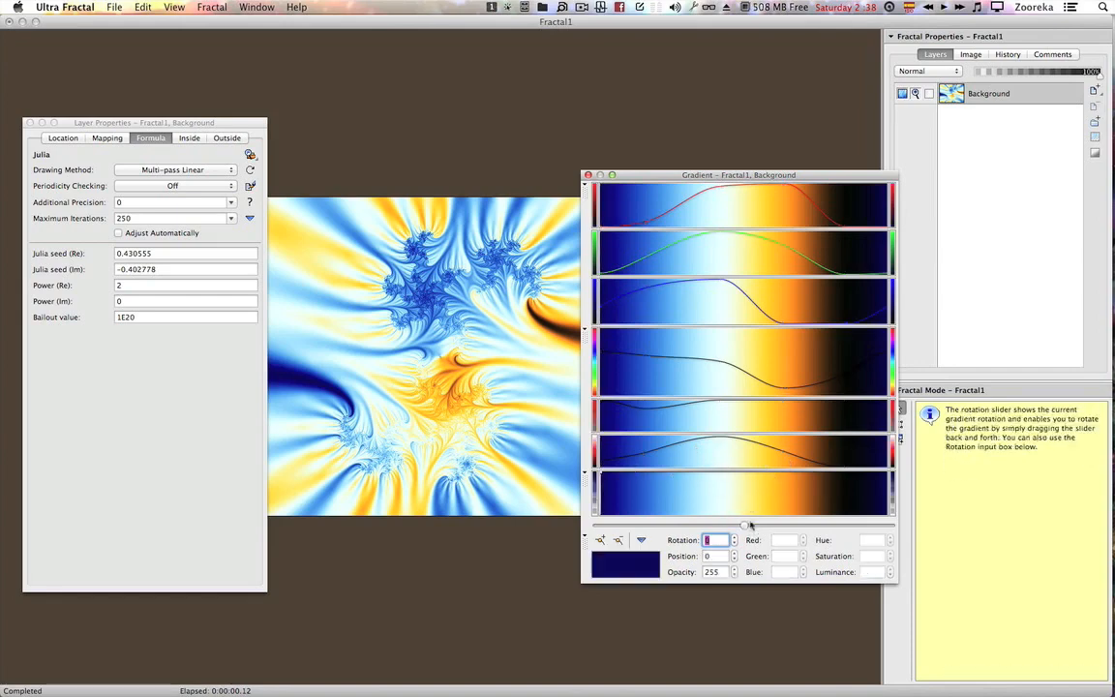
pyautogui.write('-114')
pyautogui.press('Return')
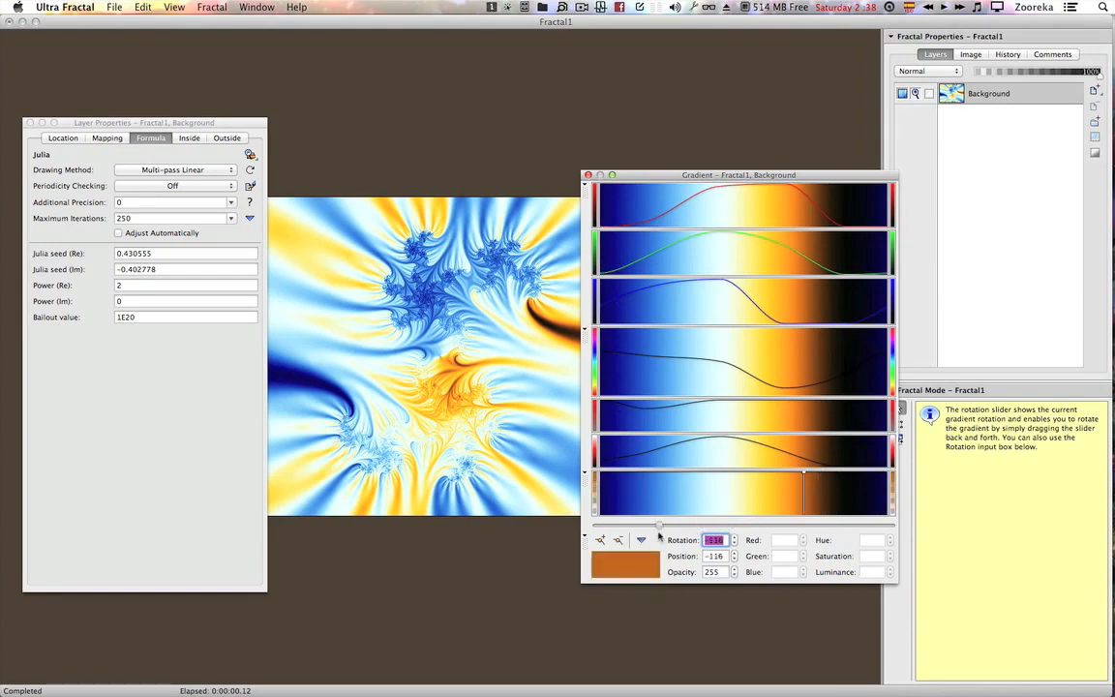
pyautogui.moveTo(748, 531); pyautogui.dragTo(751, 531)
pyautogui.click(724, 459)
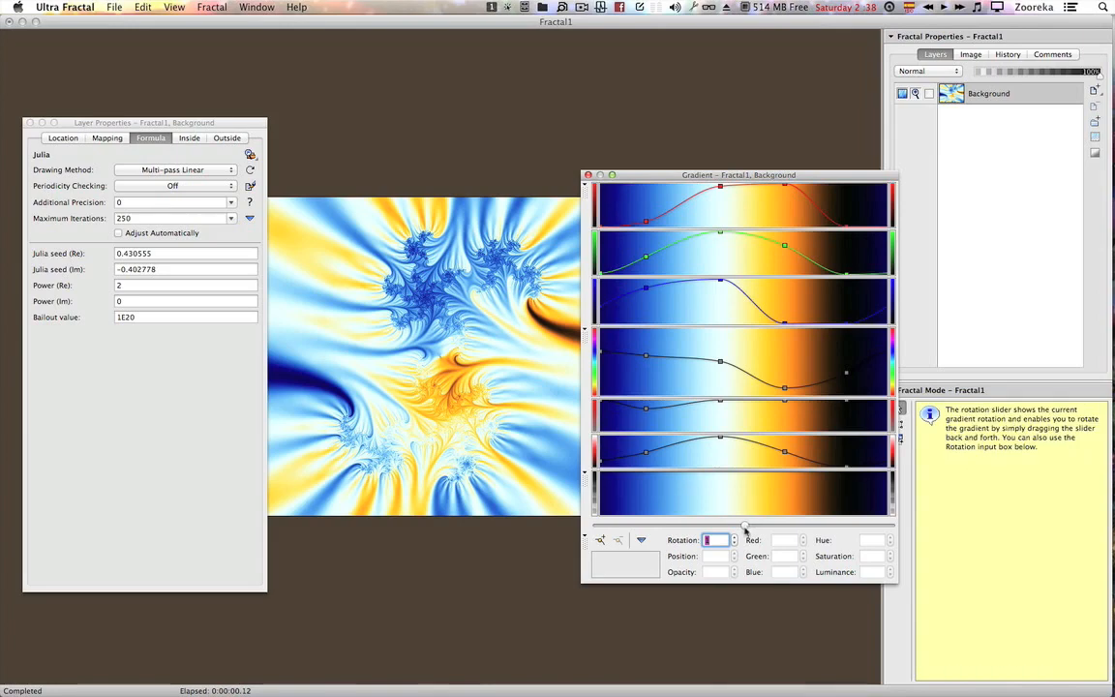
pyautogui.moveTo(746, 528); pyautogui.dragTo(642, 542)
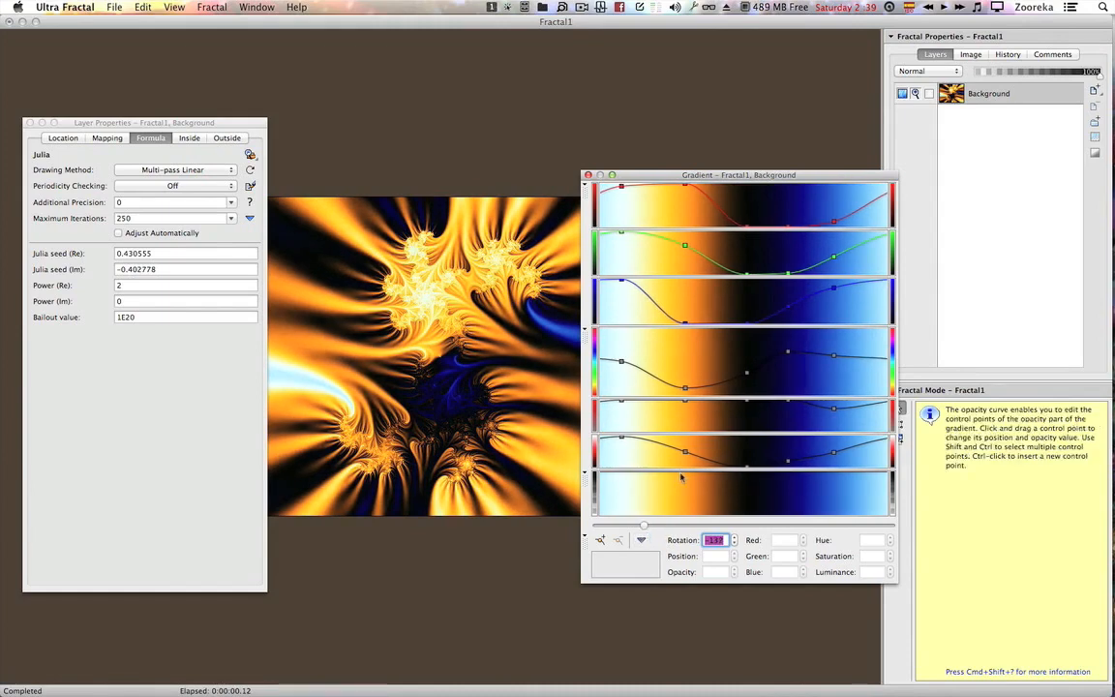
pyautogui.moveTo(631, 176); pyautogui.dragTo(730, 311)
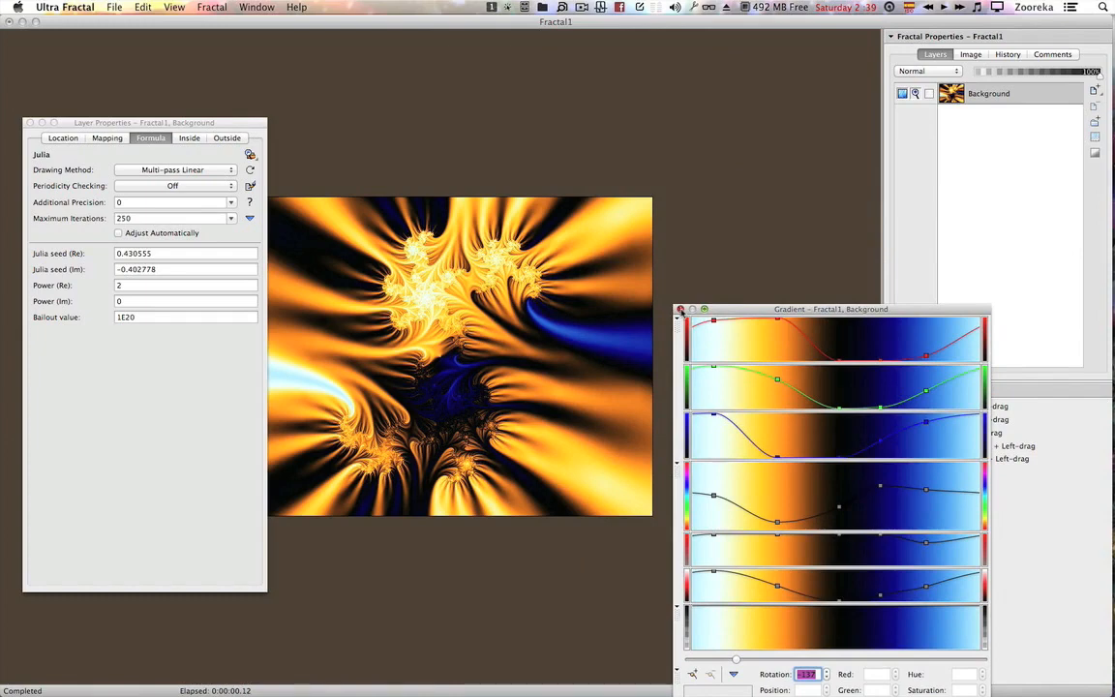
pyautogui.click(680, 310)
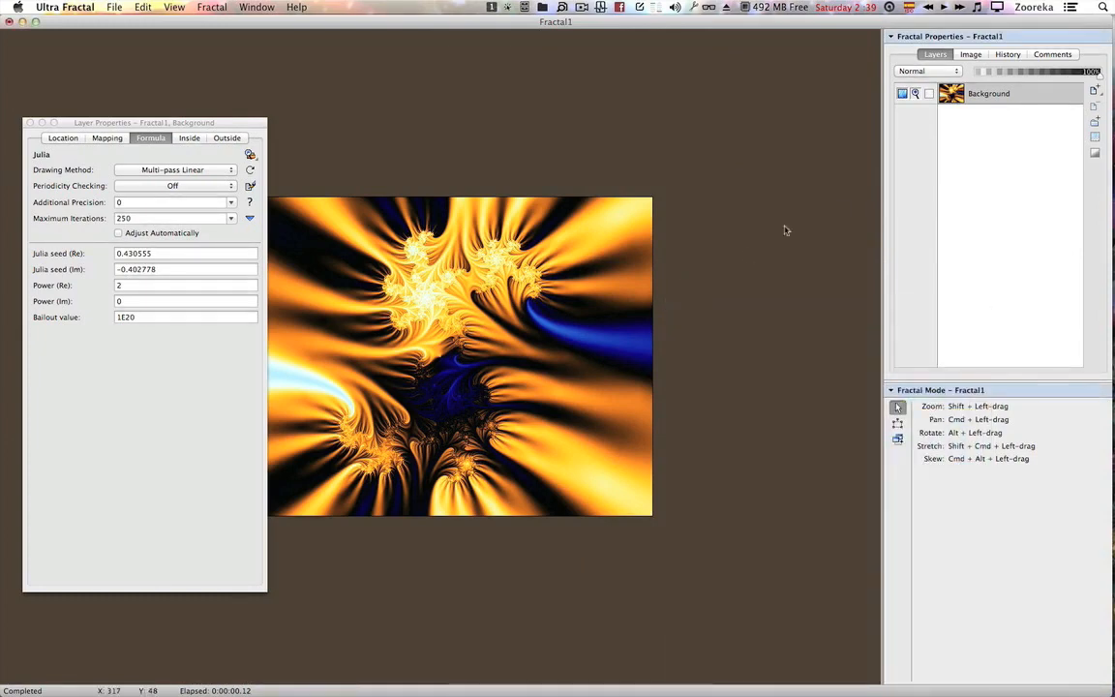
# Duplicate the Background layer and rename the copy Waves.
pyautogui.moveTo(989, 169)
pyautogui.moveTo(1095, 90)
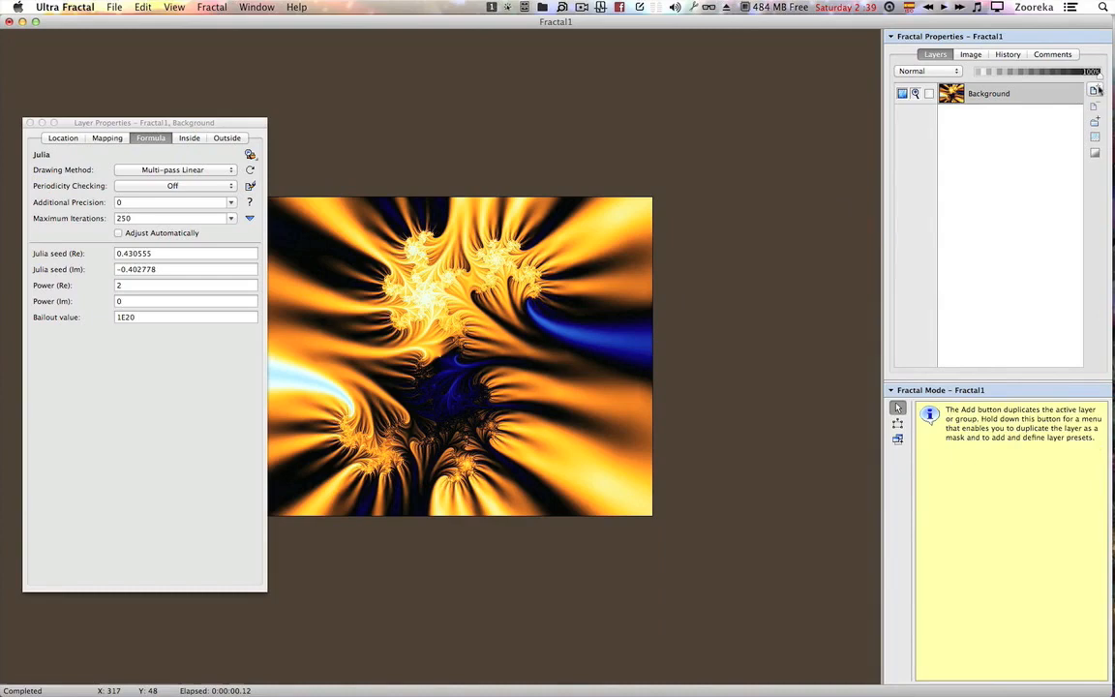
pyautogui.click(1095, 90)
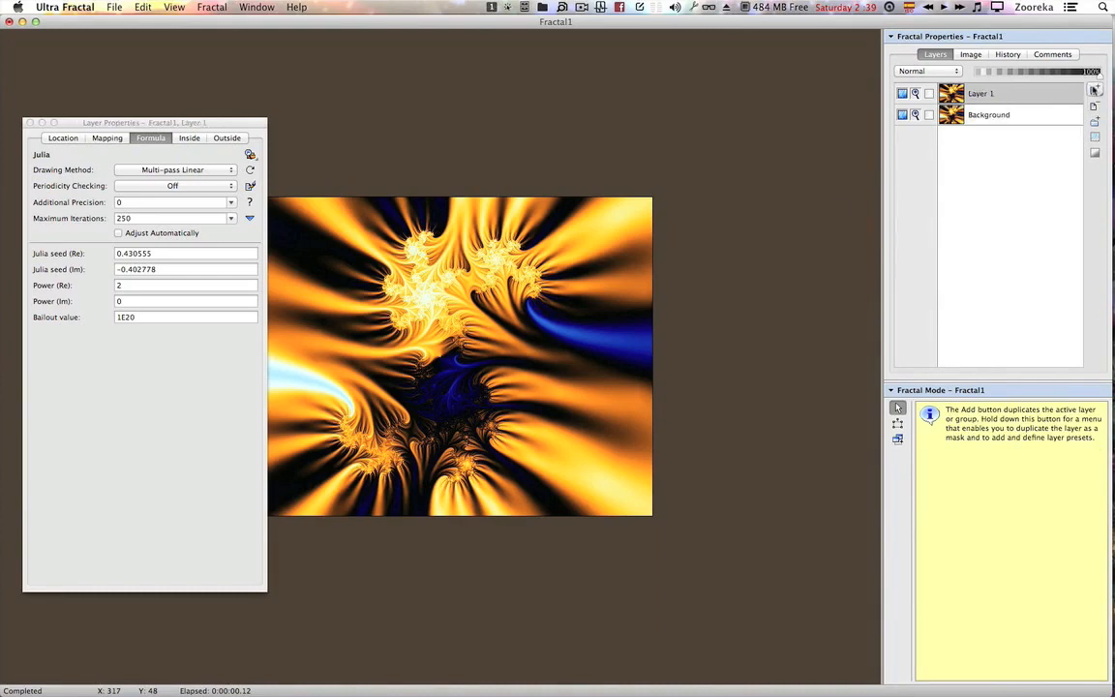
pyautogui.rightClick(997, 94)
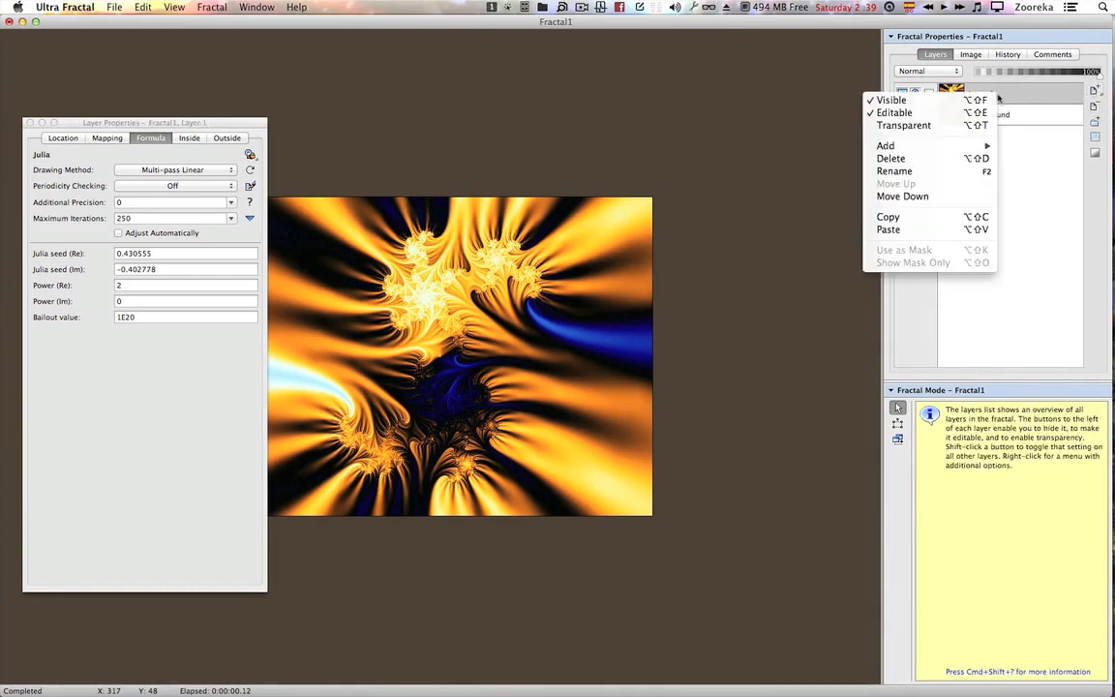
pyautogui.click(968, 176)
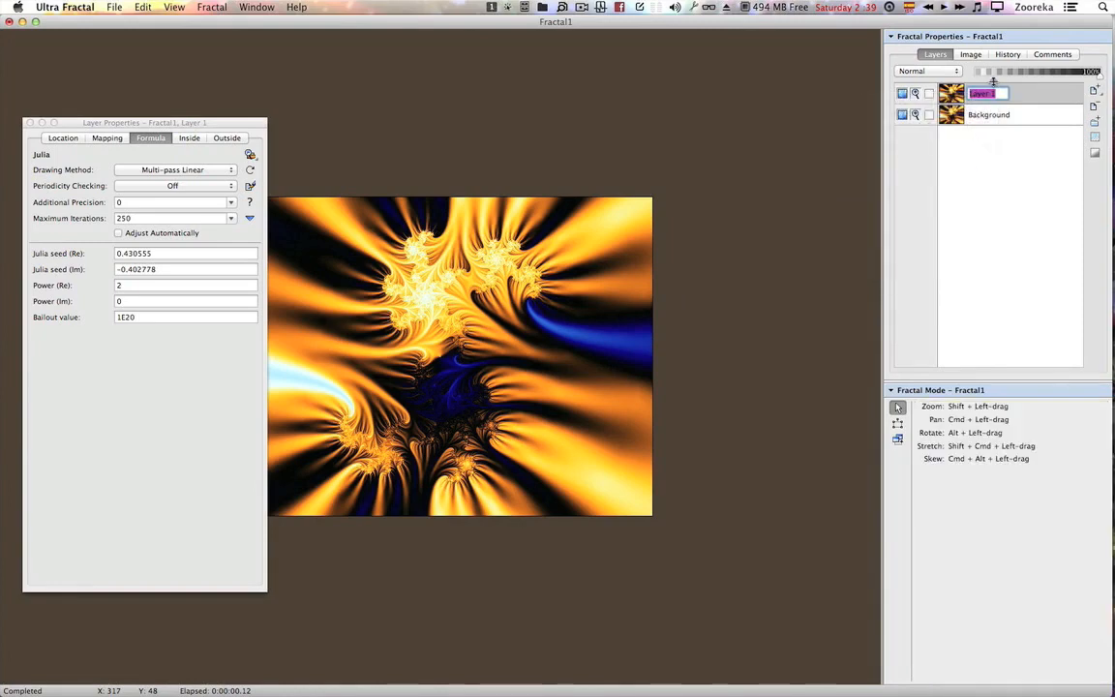
pyautogui.write('Waver')
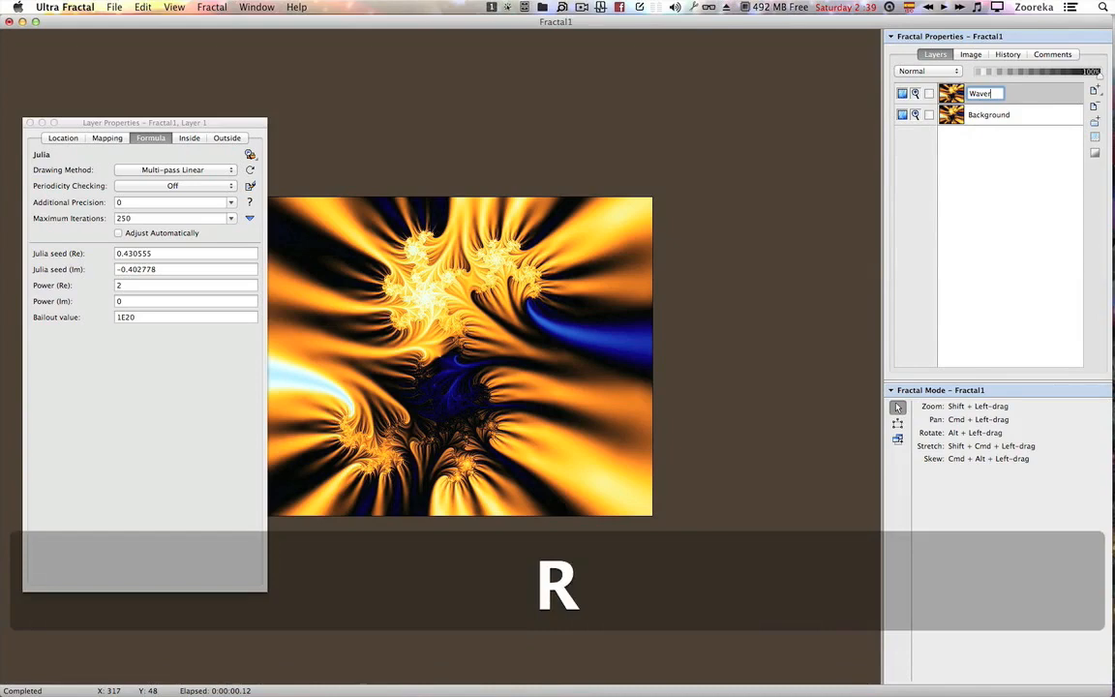
pyautogui.press('BackSpace')
pyautogui.write('s')
pyautogui.press('Return')
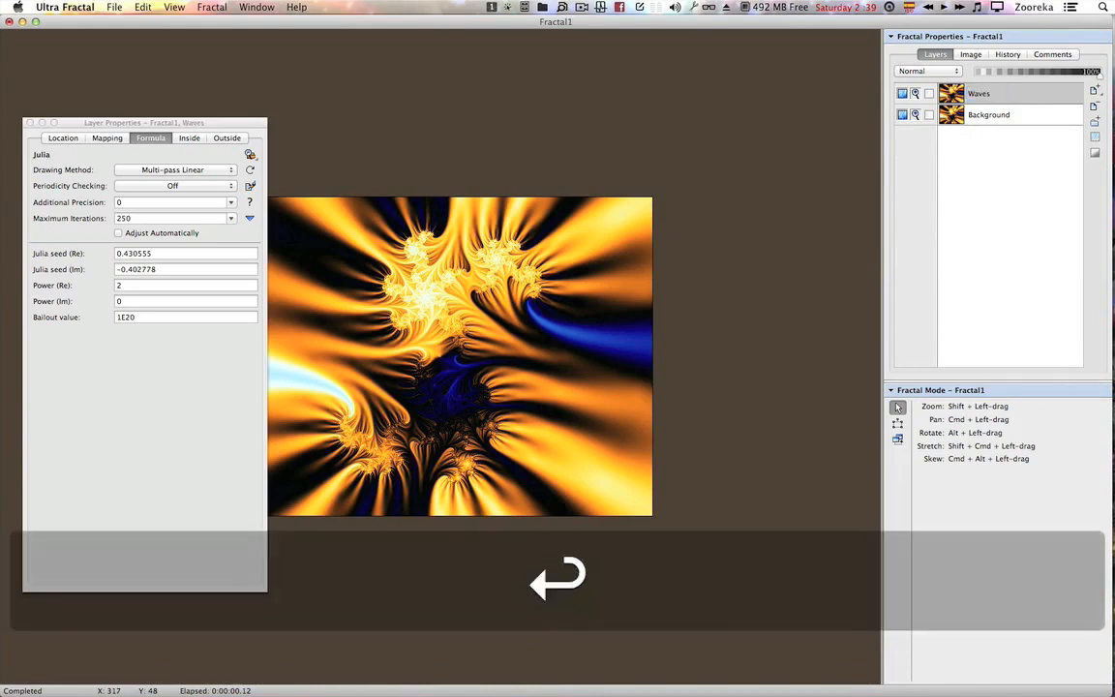
pyautogui.moveTo(254, 124); pyautogui.dragTo(248, 124)
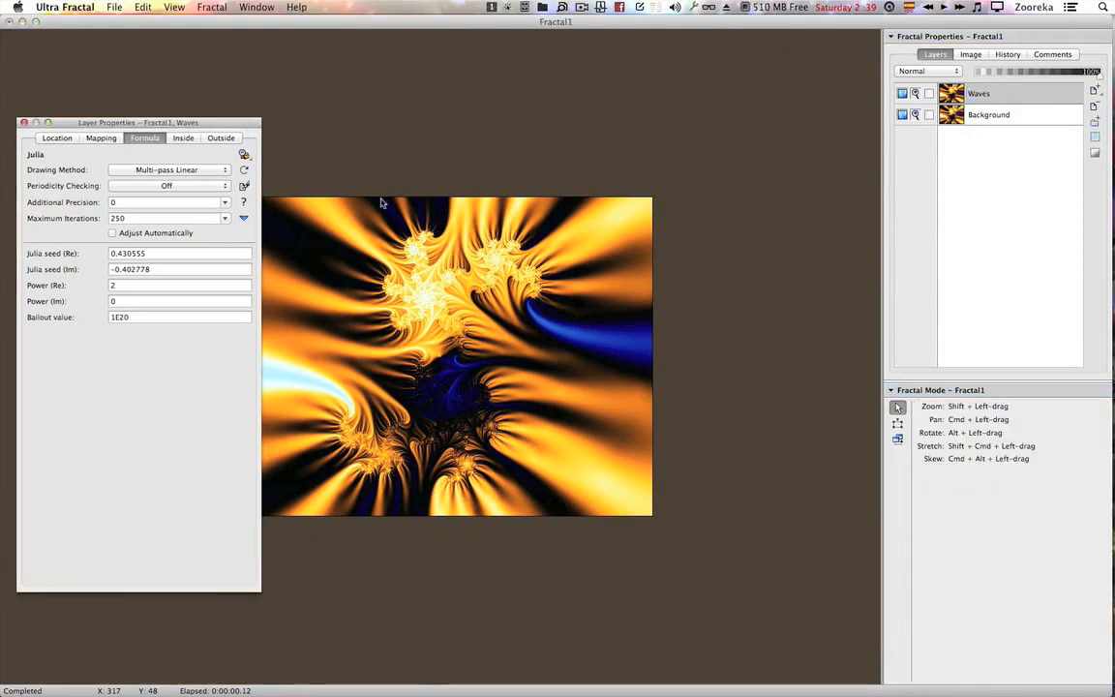
# Set the Waves layer's outside coloring algorithm to Orbit Traps from Standard.ucl and turn off Repeat Gradient.
pyautogui.click(223, 138)
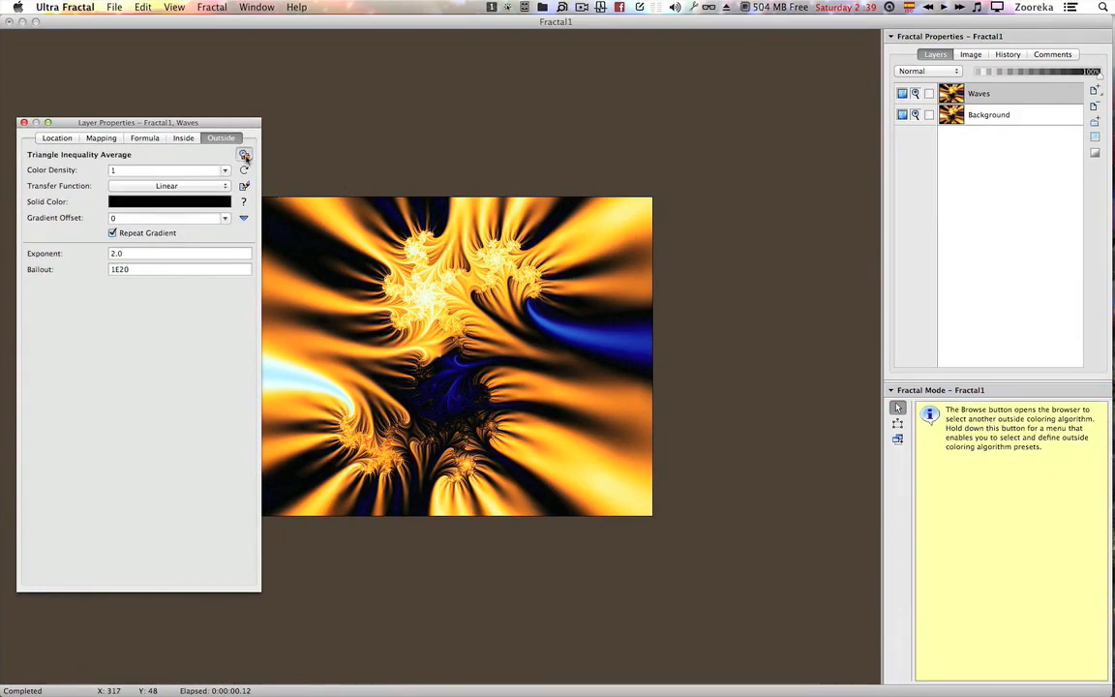
pyautogui.click(245, 155)
pyautogui.click(695, 156)
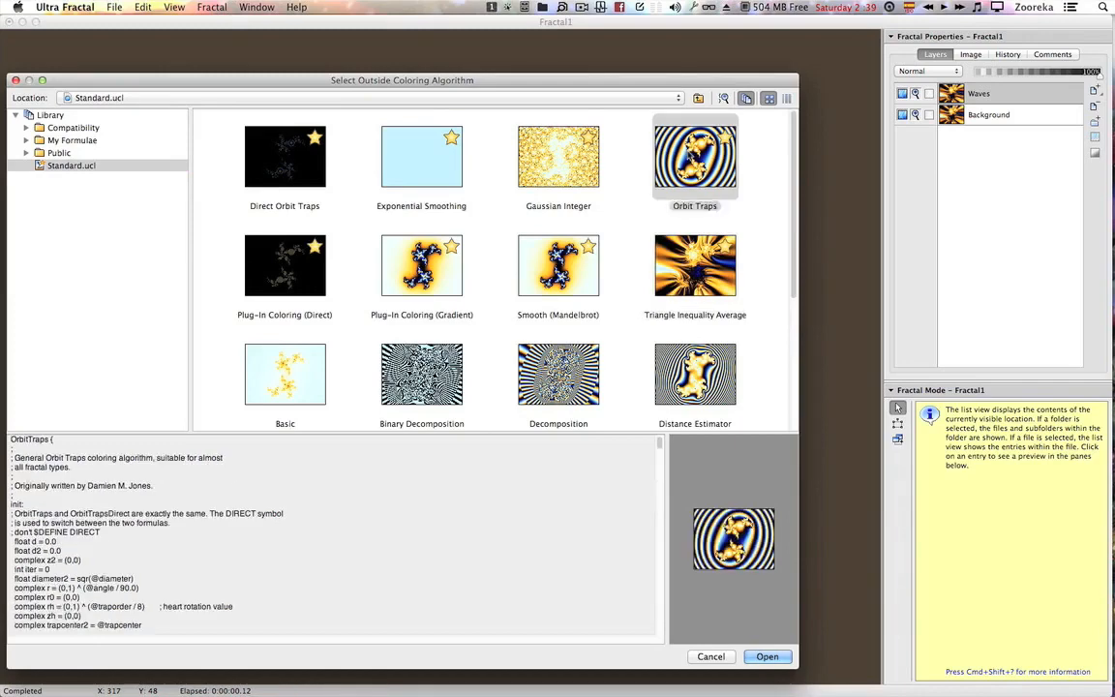
pyautogui.doubleClick(695, 155)
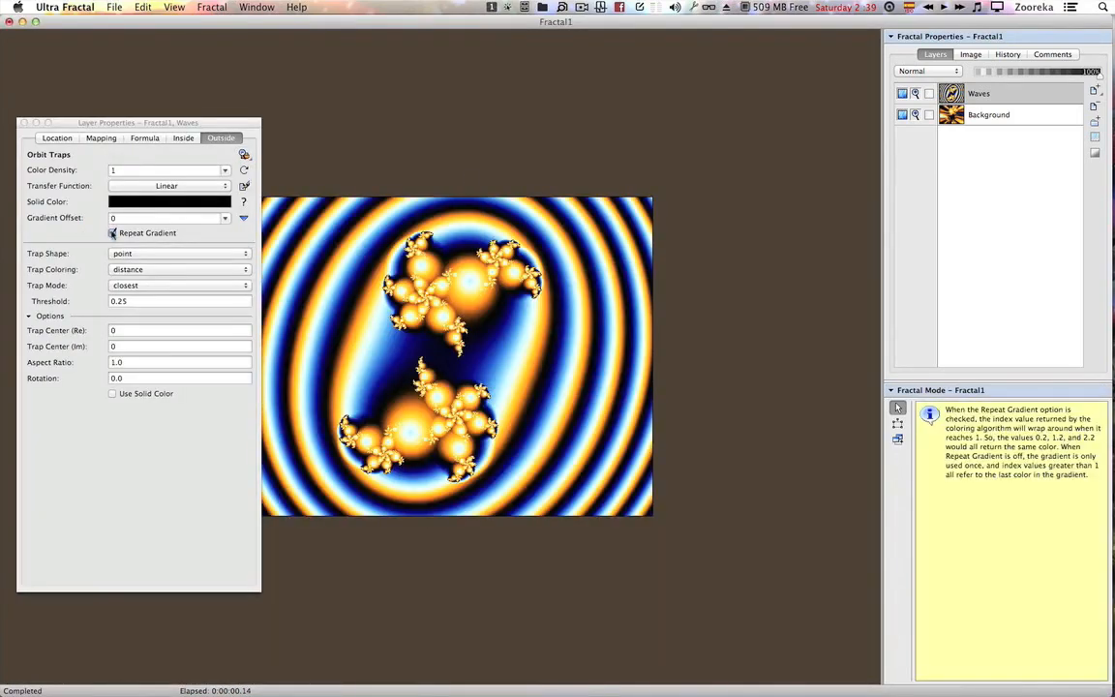
pyautogui.click(112, 233)
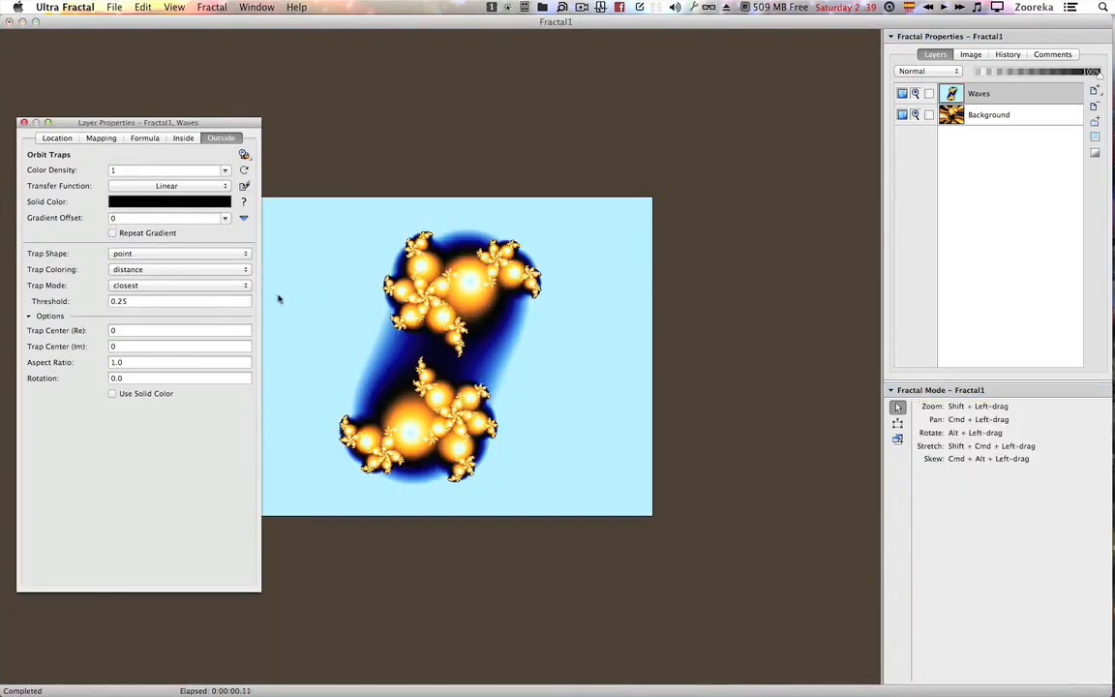
# Set the orbit trap shape to waves and the transfer function to Log, and dock the Layer Properties window above Fractal Properties.
pyautogui.click(219, 255)
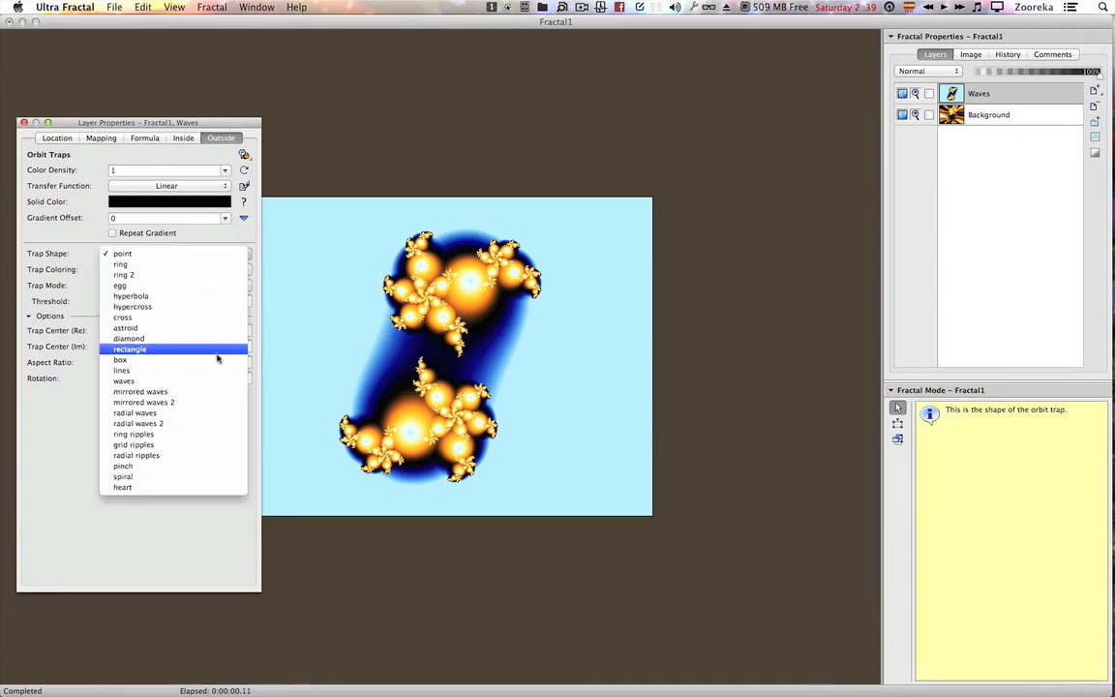
pyautogui.click(214, 379)
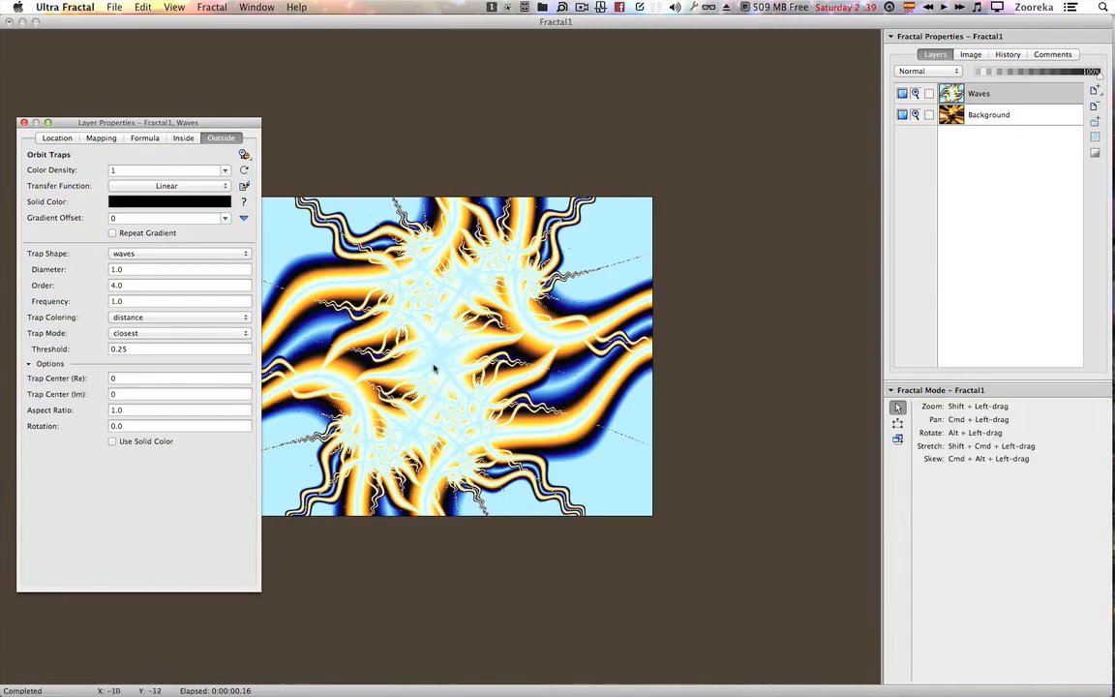
pyautogui.click(175, 186)
pyautogui.click(176, 244)
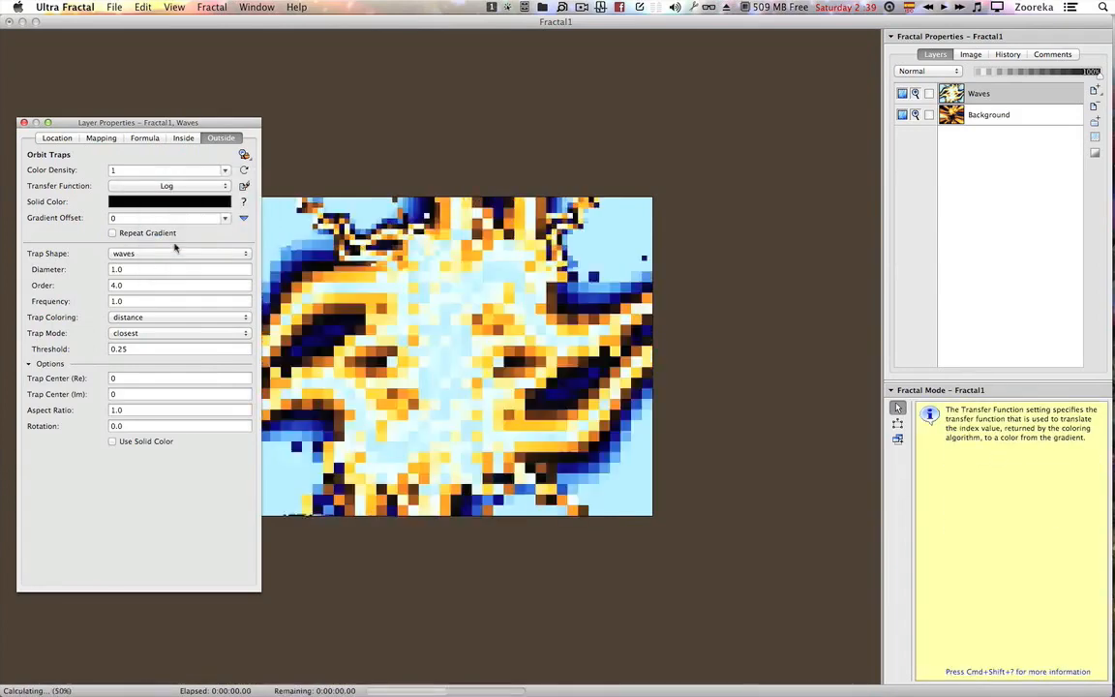
pyautogui.moveTo(215, 124); pyautogui.dragTo(978, 50)
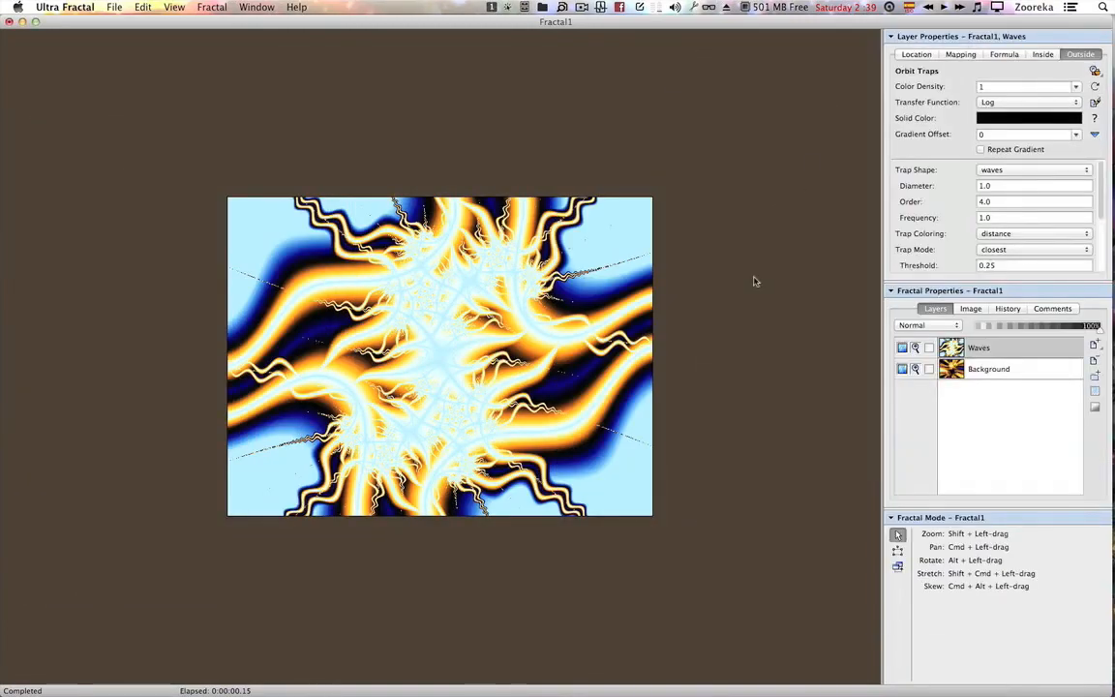
# Open the Waves layer's gradient editor and delete the black and dark blue control points together.
pyautogui.press('F4')
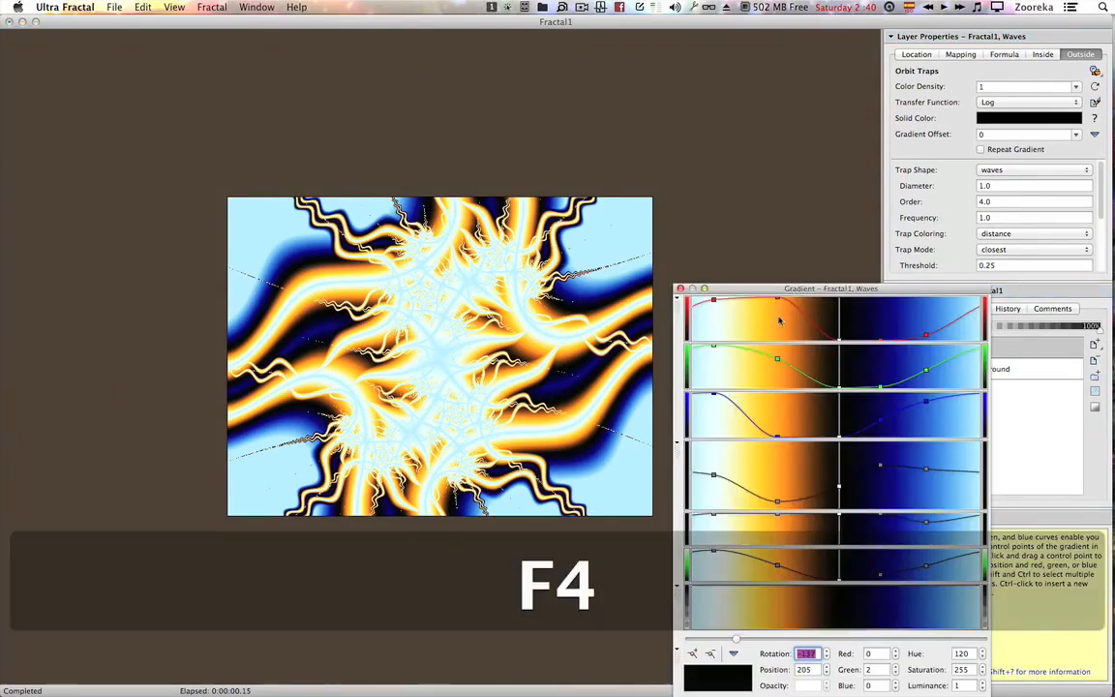
pyautogui.moveTo(776, 281); pyautogui.dragTo(765, 174)
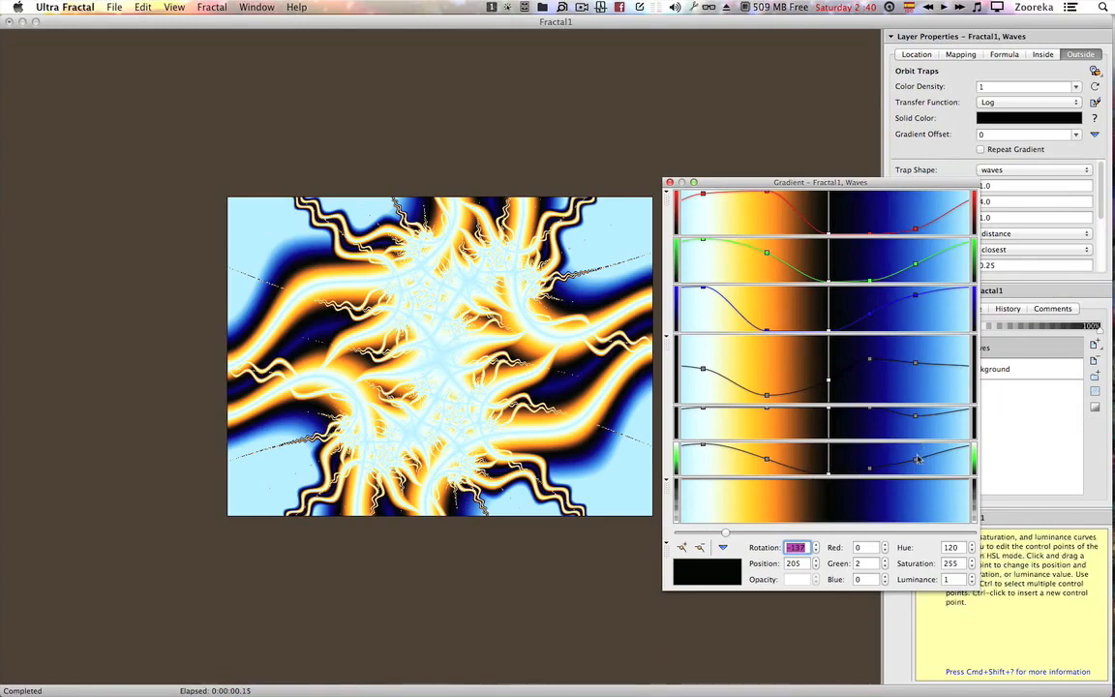
pyautogui.moveTo(901, 464); pyautogui.dragTo(813, 482)
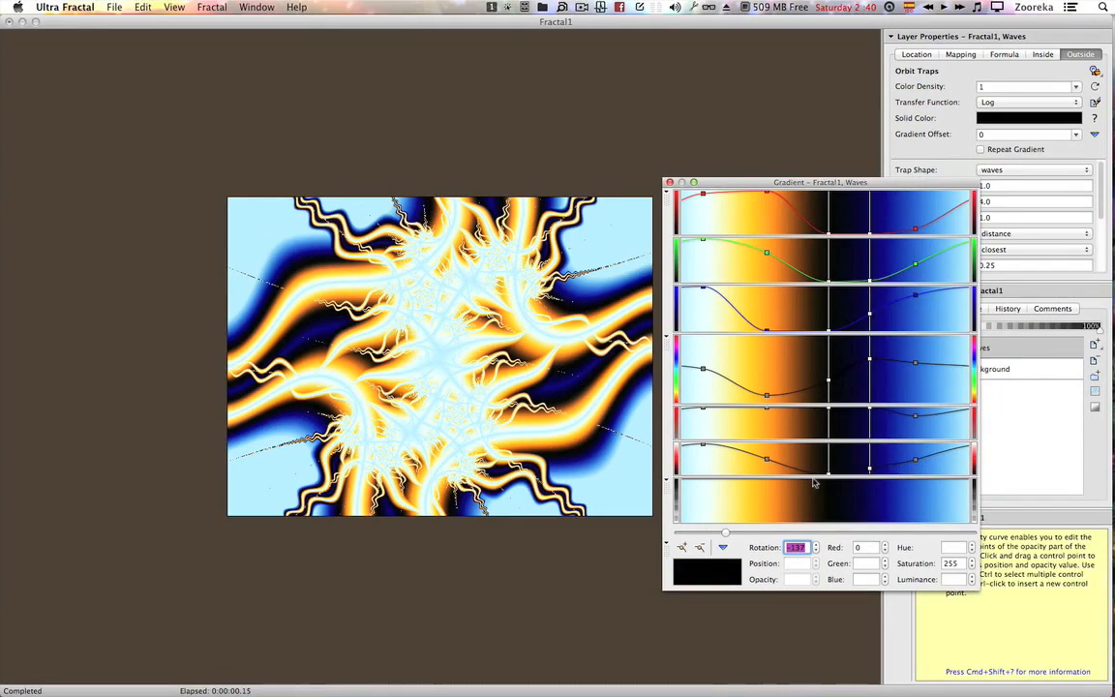
pyautogui.press('super')
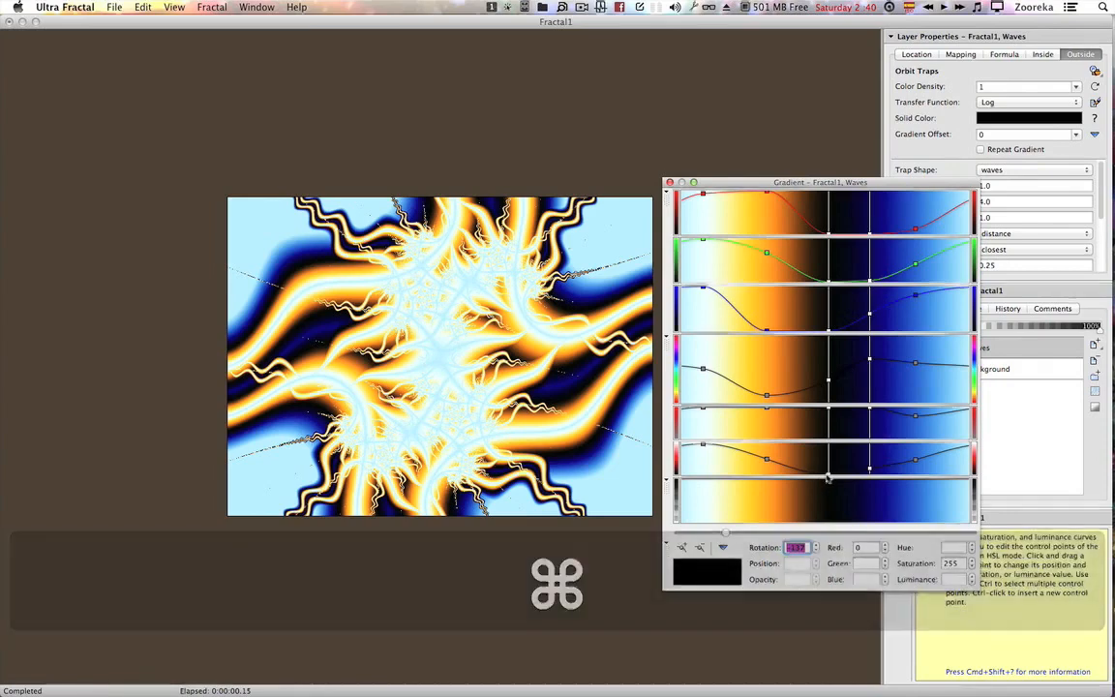
pyautogui.keyDown('super'); pyautogui.click(829, 477); pyautogui.keyUp('super')
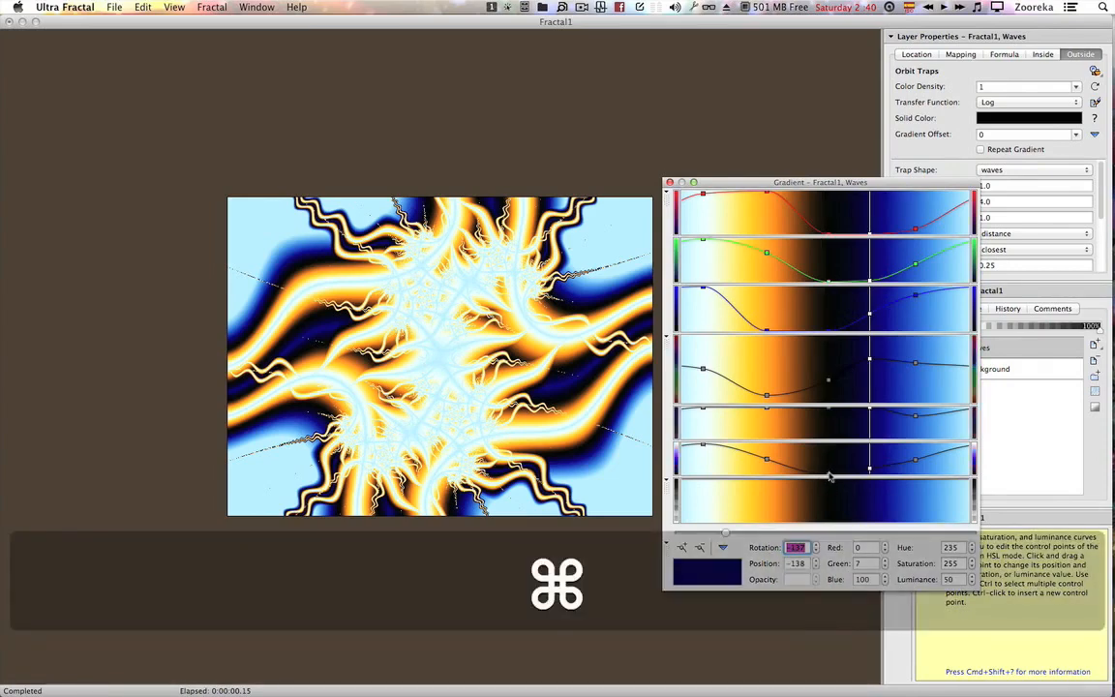
pyautogui.press('super+z')
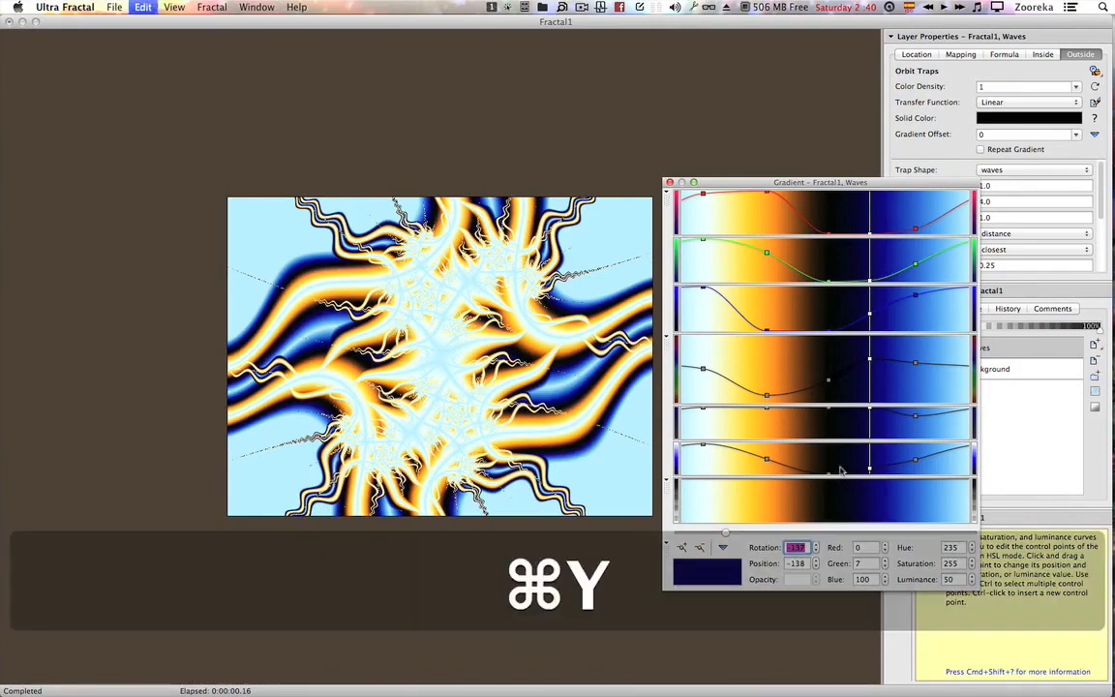
pyautogui.press('super+y')
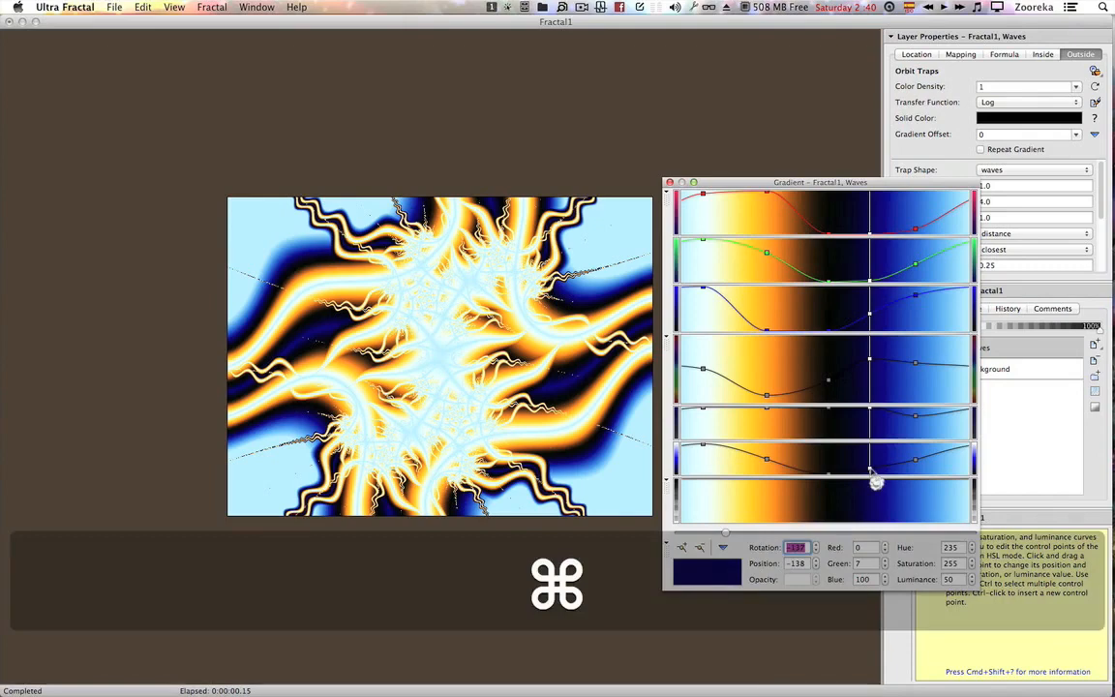
pyautogui.moveTo(879, 466); pyautogui.dragTo(810, 484)
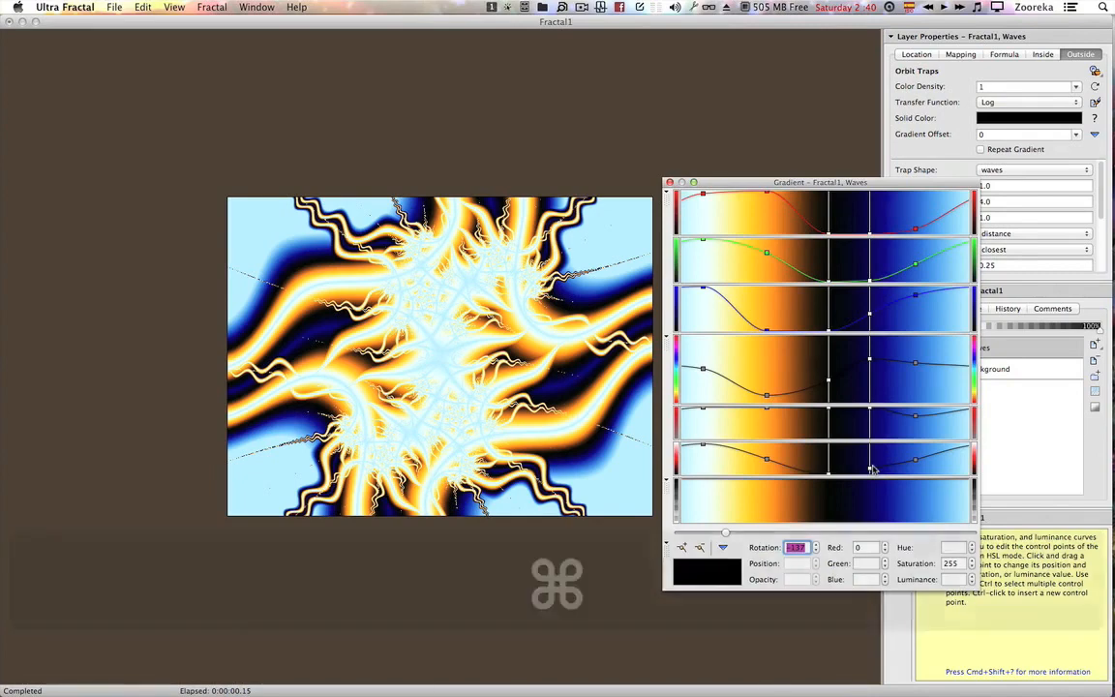
pyautogui.press('super+BackSpace')
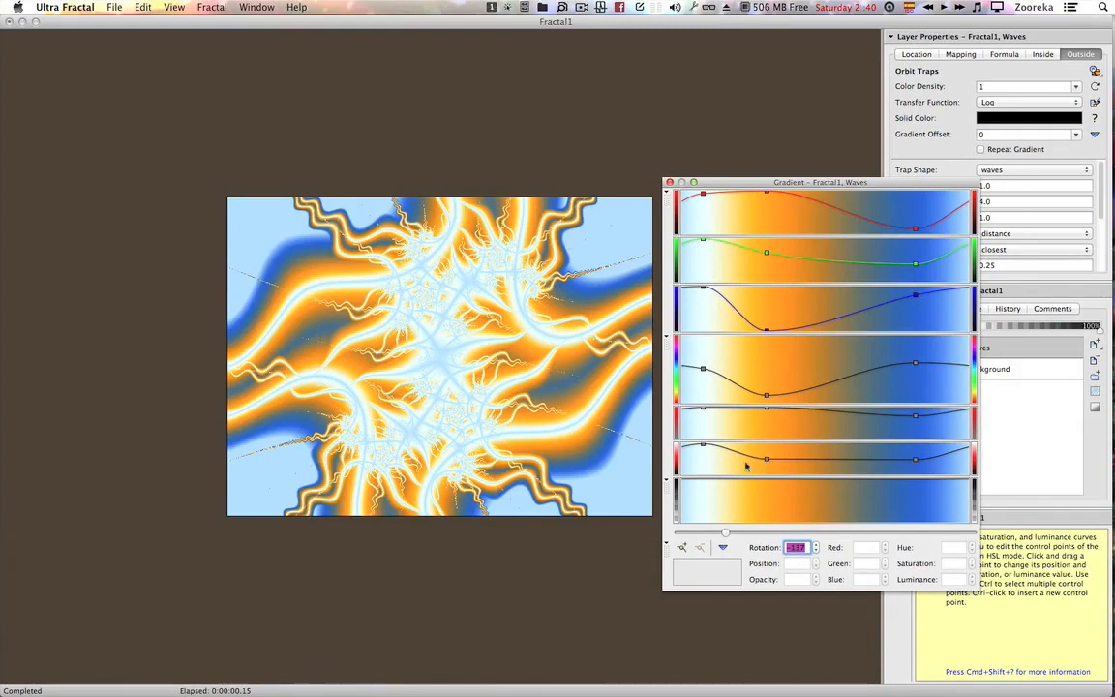
# Reshape the gradient with black at position -1, white at position 0, and the orange point turned black at position 42.
pyautogui.moveTo(914, 463); pyautogui.dragTo(978, 489)
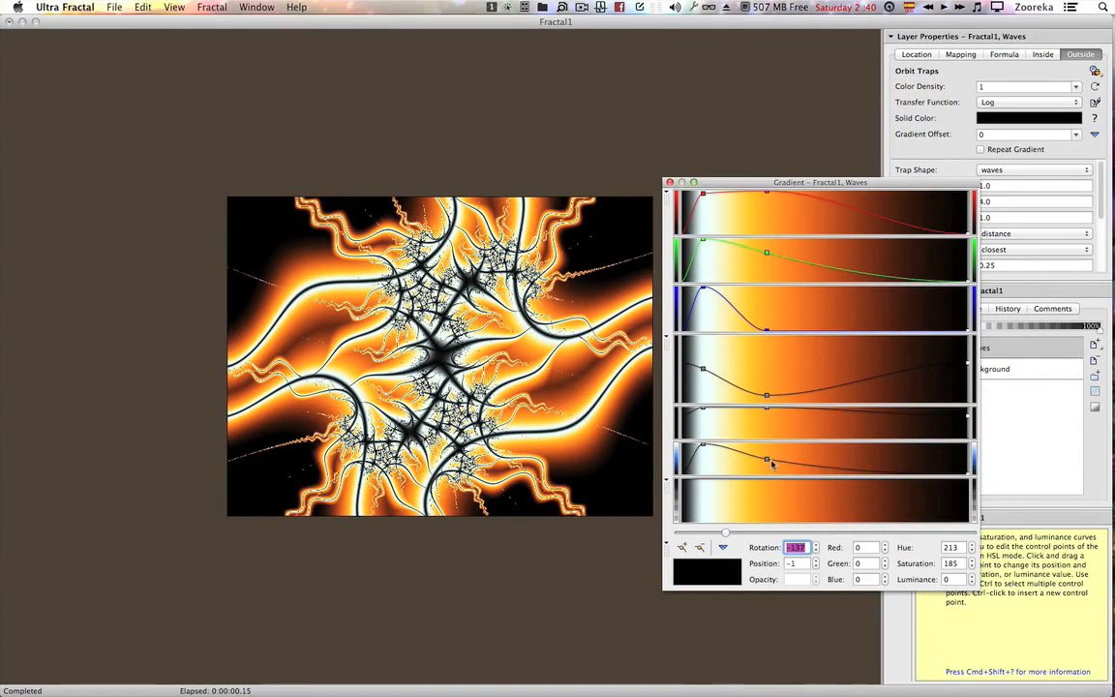
pyautogui.moveTo(770, 463); pyautogui.dragTo(689, 475)
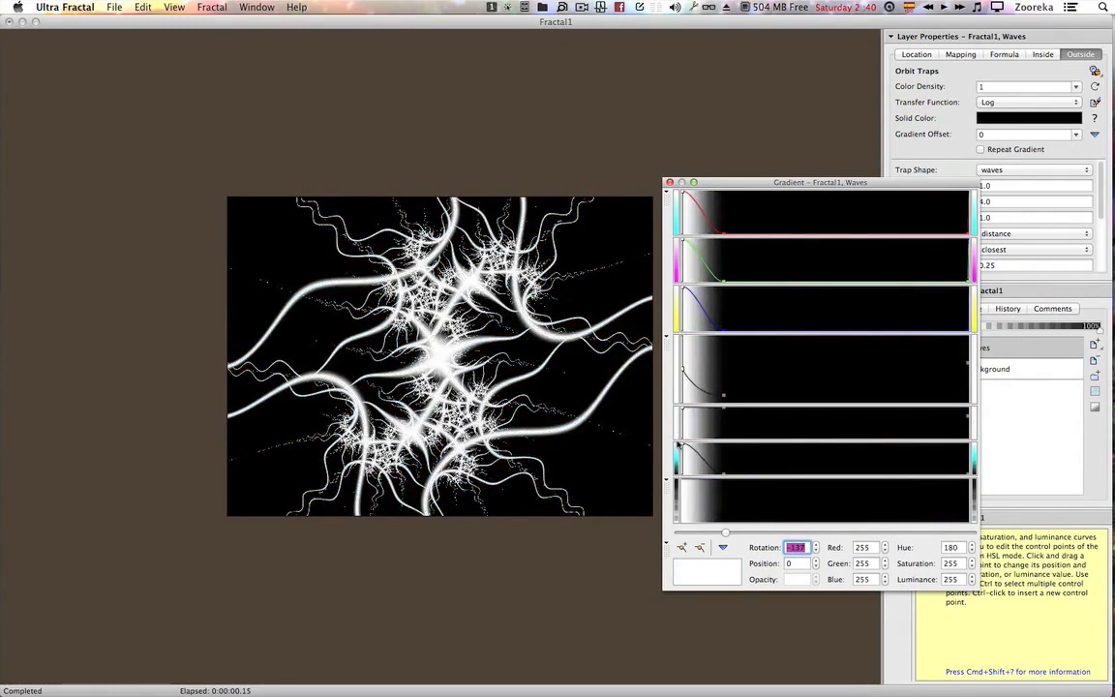
pyautogui.moveTo(725, 475); pyautogui.dragTo(710, 477)
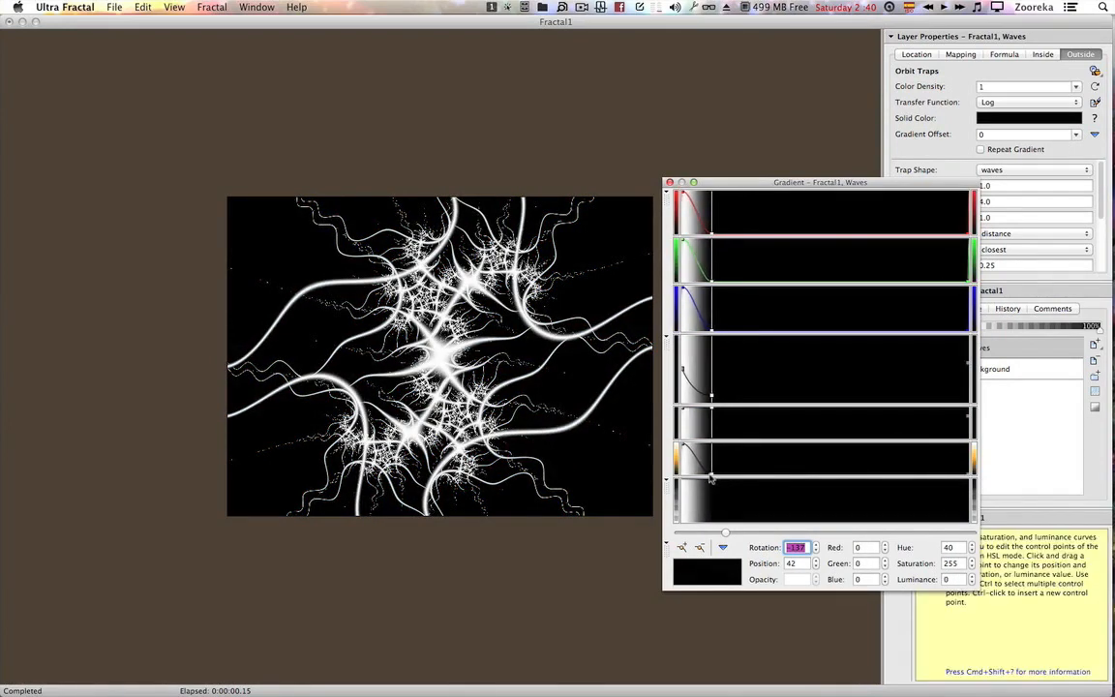
# Try an extra gray control point between the gradient's white and black points, and remove it again.
pyautogui.press('super')
pyautogui.keyDown('super'); pyautogui.click(704, 464); pyautogui.keyUp('super')
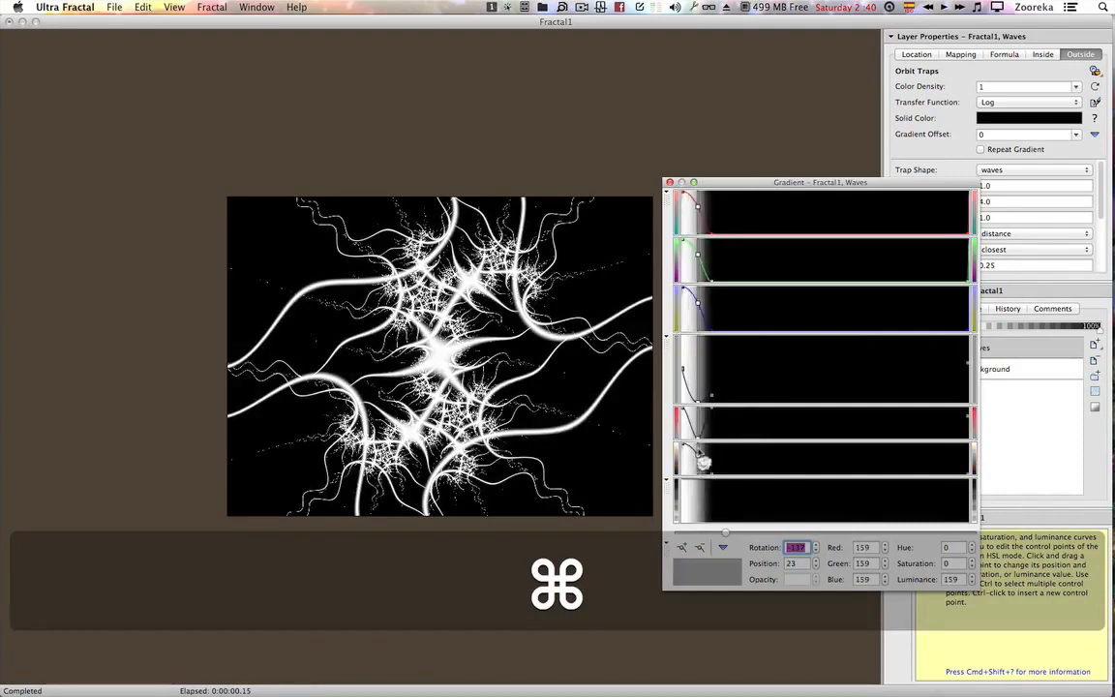
pyautogui.moveTo(703, 466); pyautogui.dragTo(700, 467)
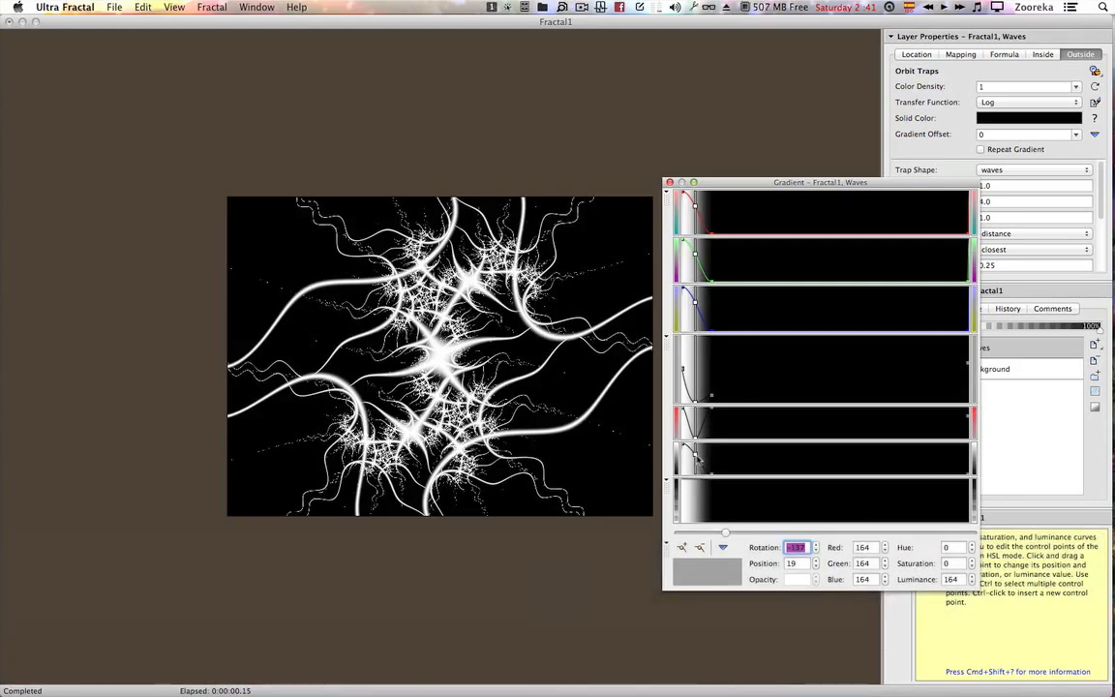
pyautogui.press('super')
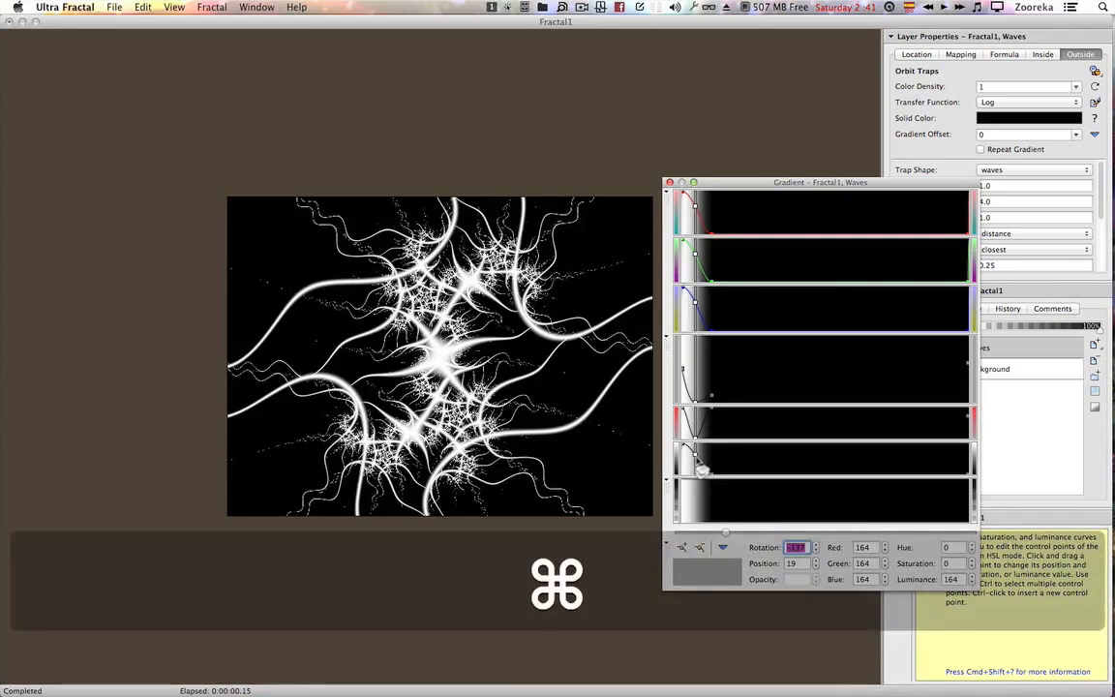
pyautogui.keyDown('super'); pyautogui.click(699, 468); pyautogui.keyUp('super')
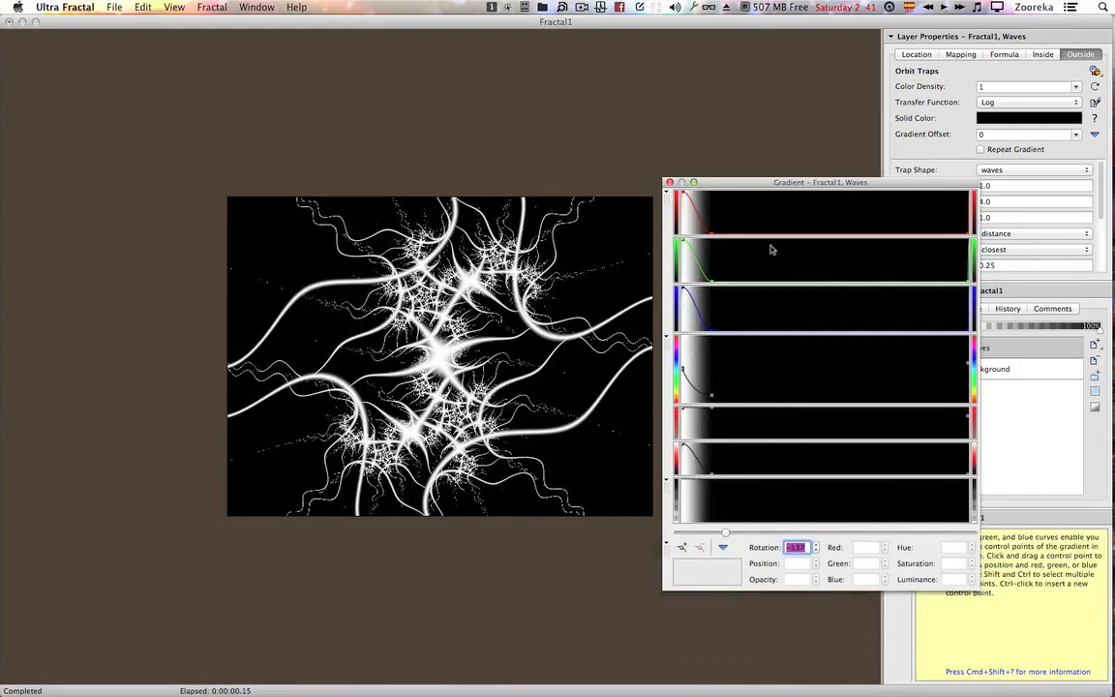
# Preview the Waves layer with the Screen merge mode and return it to Normal.
pyautogui.moveTo(721, 182); pyautogui.dragTo(612, 190)
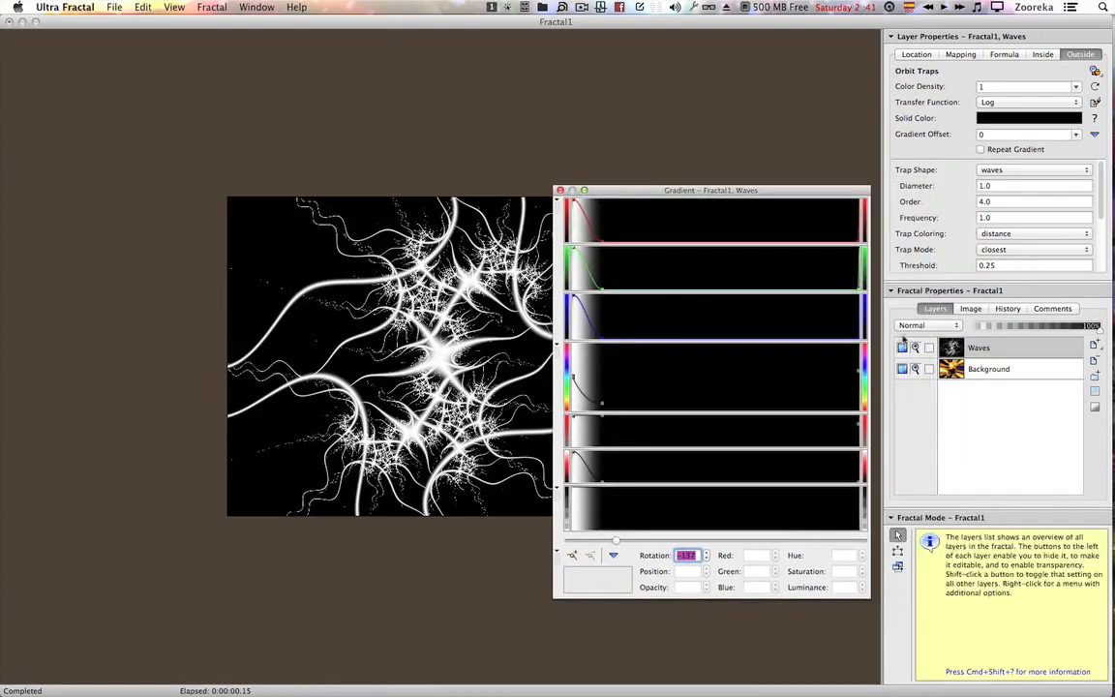
pyautogui.click(911, 326)
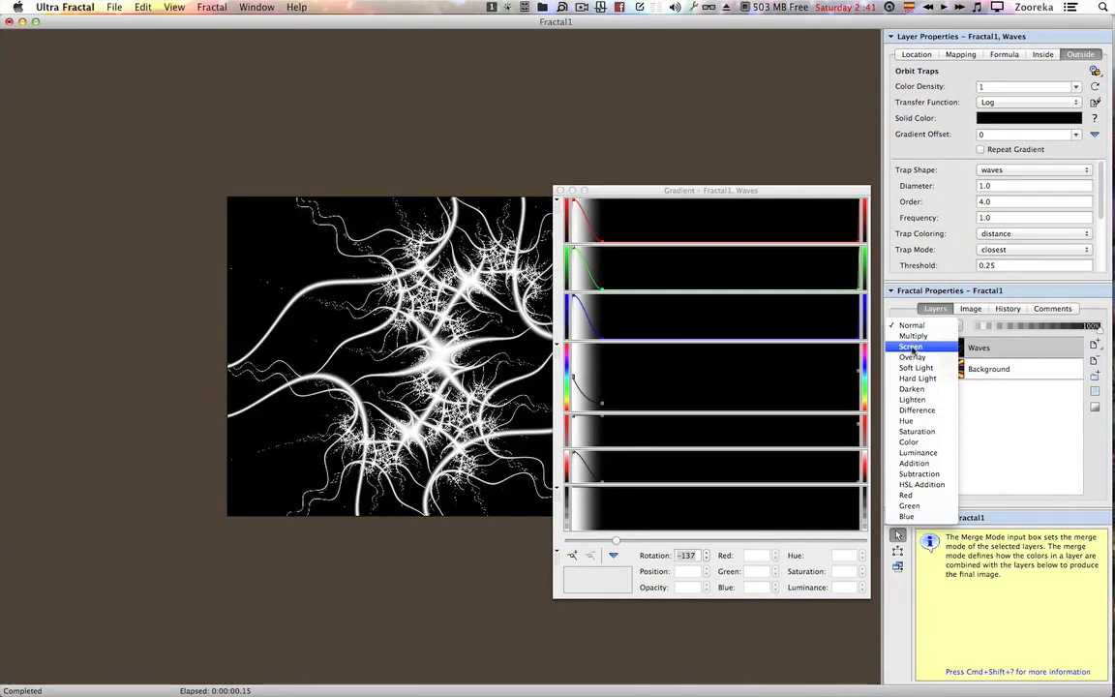
pyautogui.click(911, 347)
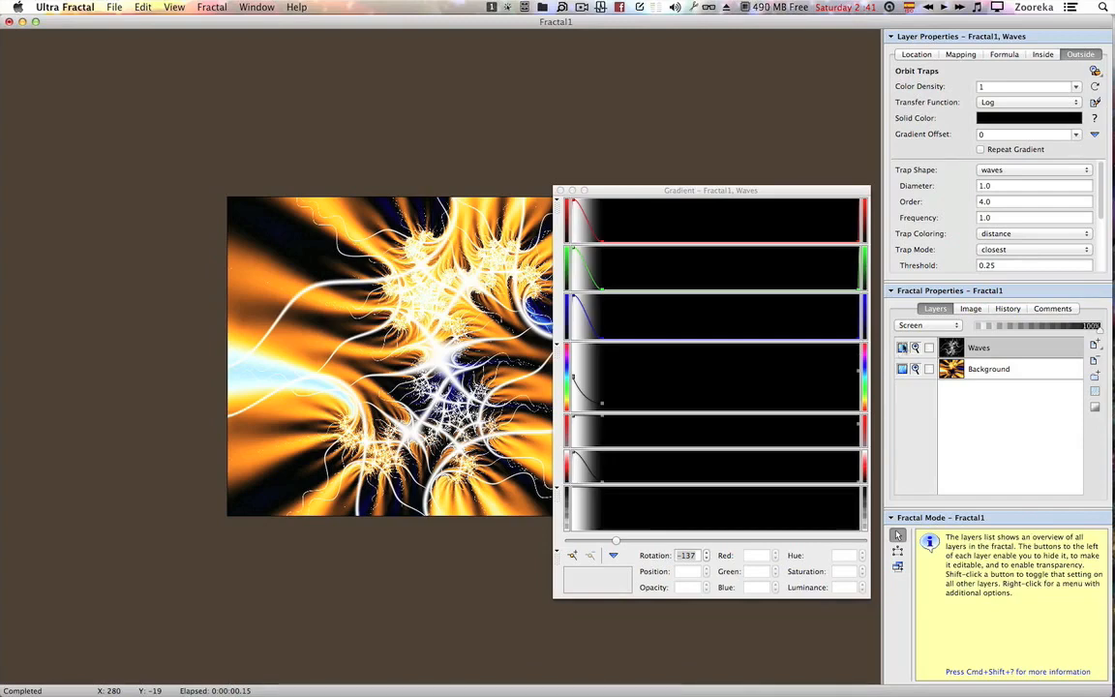
pyautogui.click(920, 328)
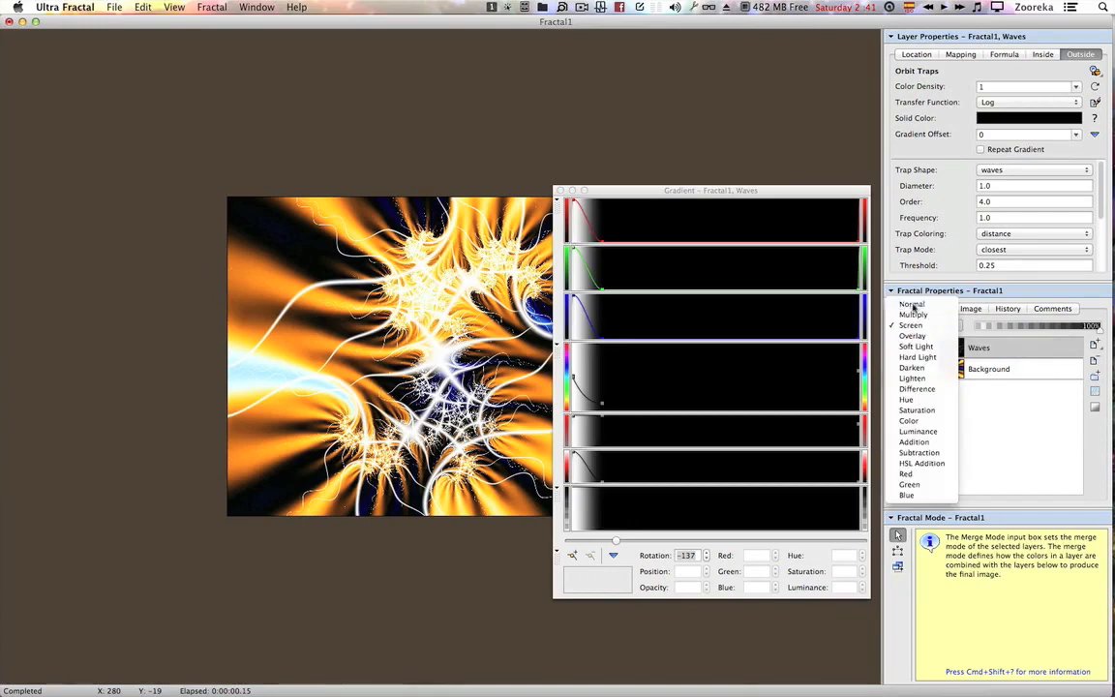
pyautogui.click(913, 305)
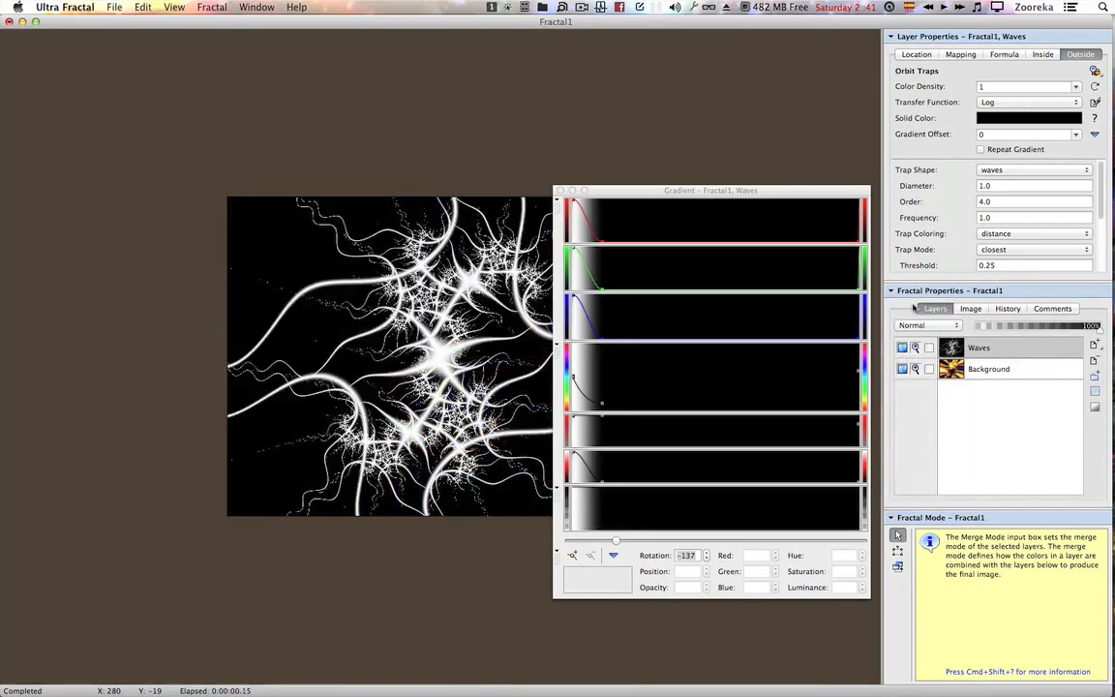
# Link color and opacity in the Waves gradient and set the opacity of the black control point at the far end to 0.
pyautogui.click(858, 485)
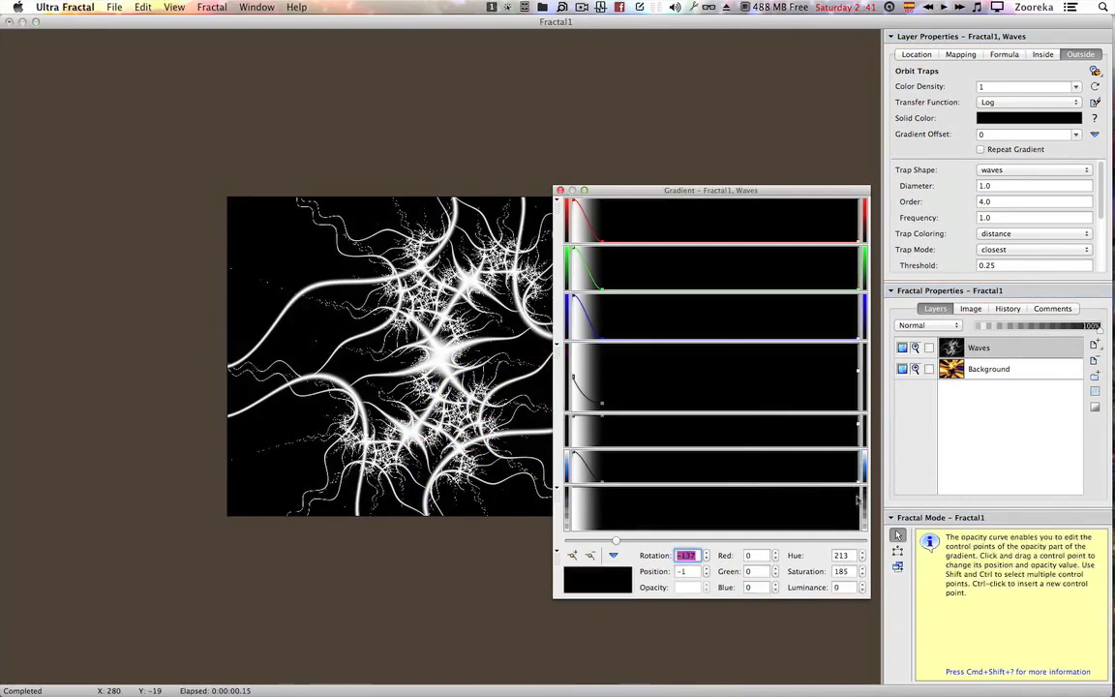
pyautogui.rightClick(830, 504)
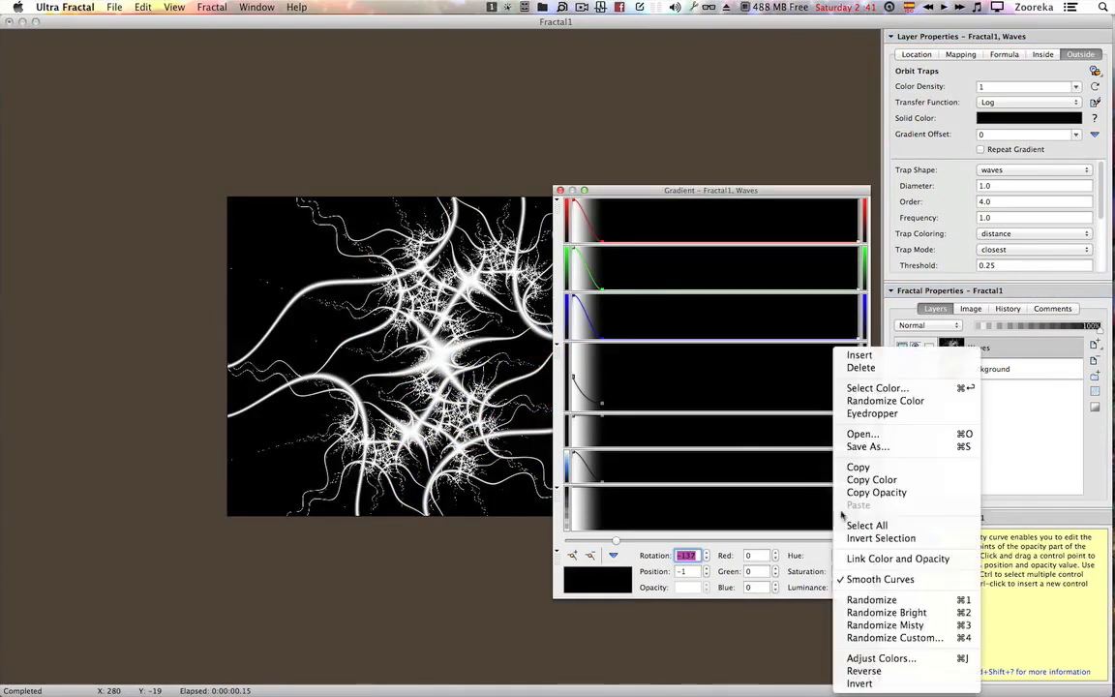
pyautogui.click(869, 560)
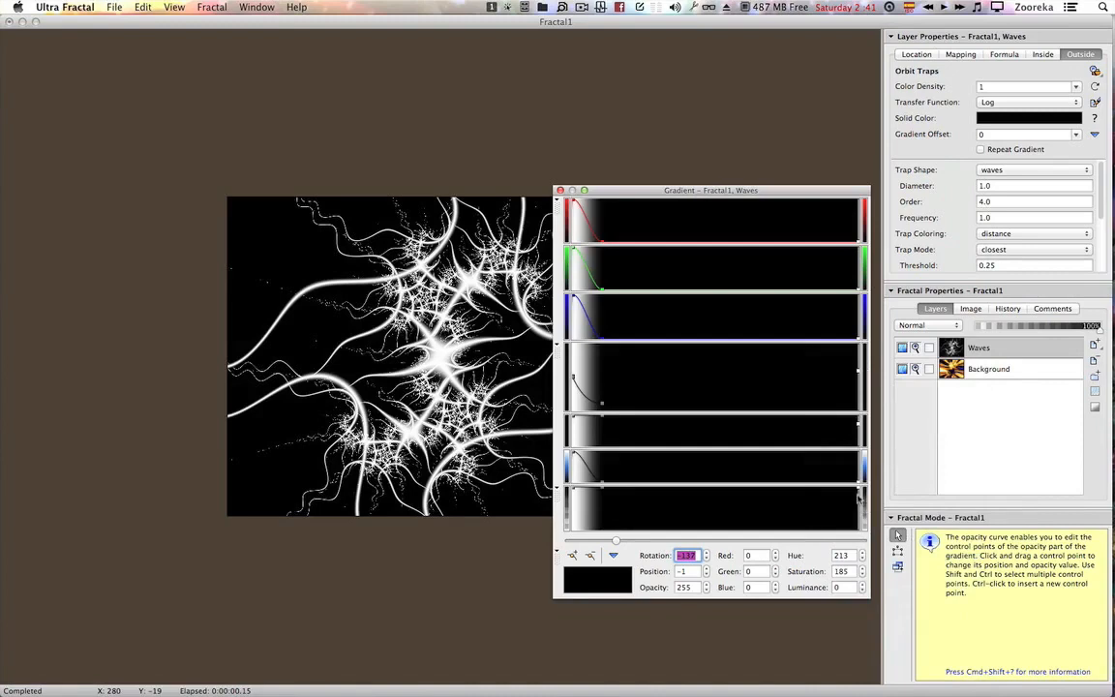
pyautogui.moveTo(858, 491); pyautogui.dragTo(858, 538)
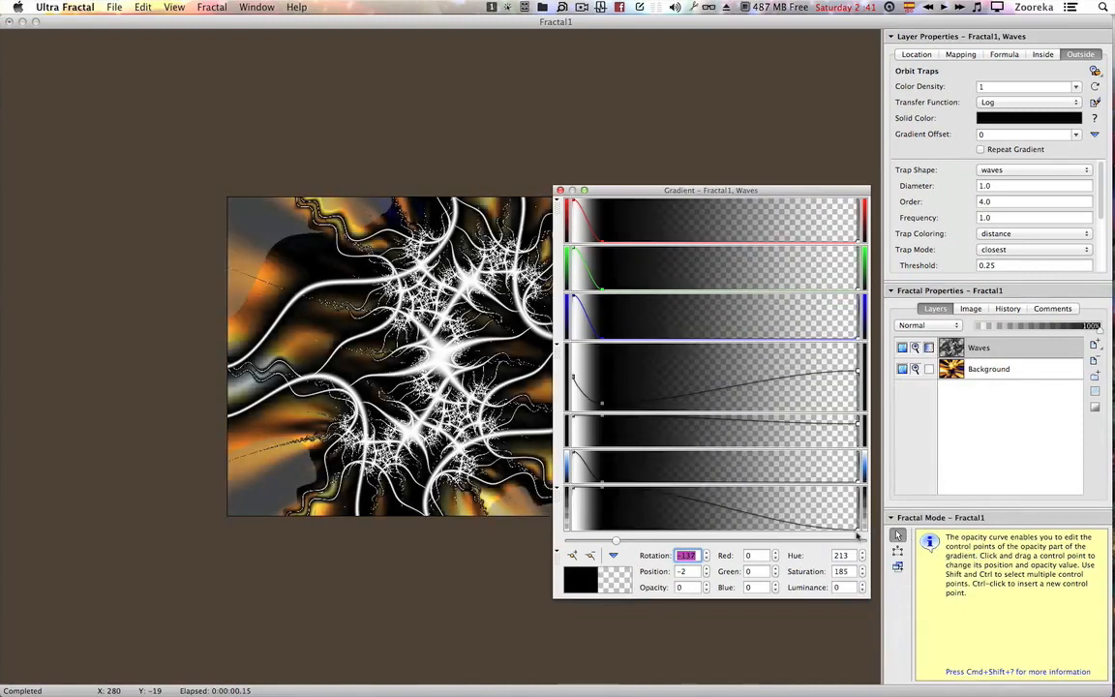
# Insert a black control point with opacity 0 at position 43 and move the neighboring opaque black point to position 36.
pyautogui.keyDown('super'); pyautogui.click(679, 520); pyautogui.keyUp('super')
pyautogui.moveTo(682, 535); pyautogui.dragTo(603, 549)
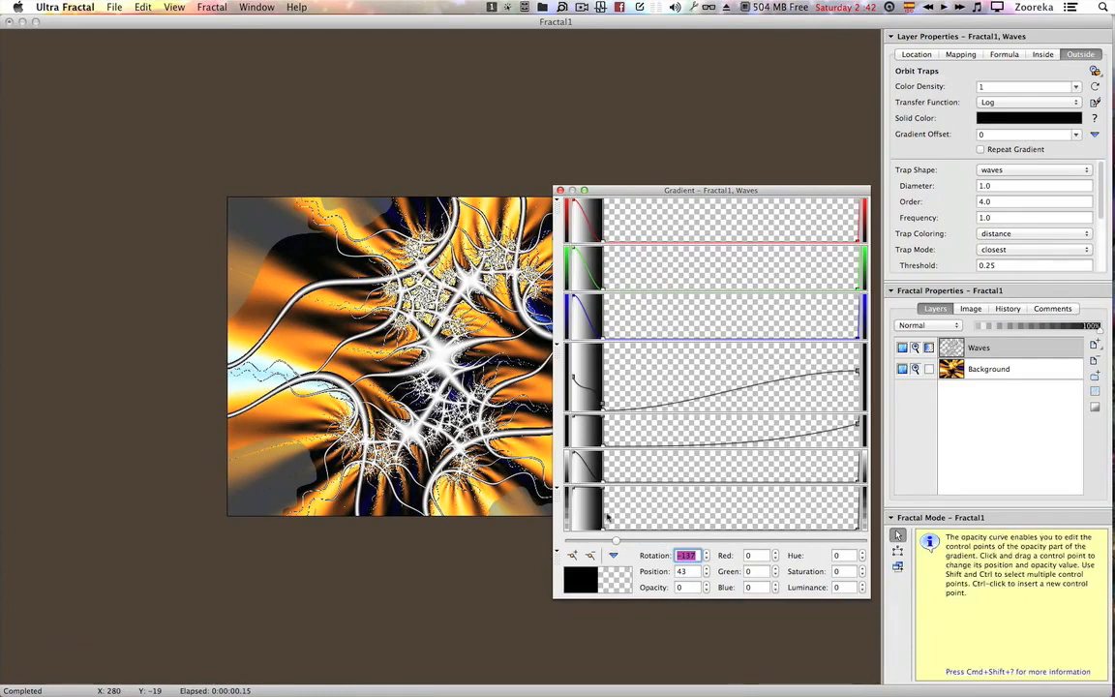
pyautogui.moveTo(603, 490); pyautogui.dragTo(597, 490)
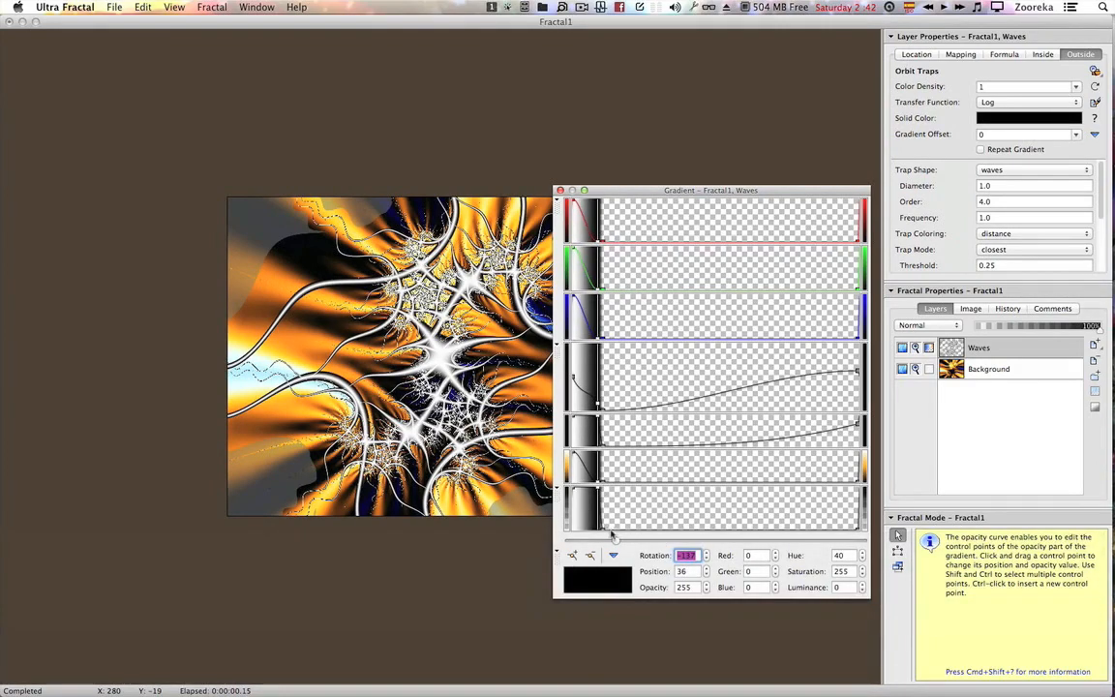
# Move the transparent black control point and the neighboring opaque black one together closer to the white point in the Waves gradient.
pyautogui.click(604, 531)
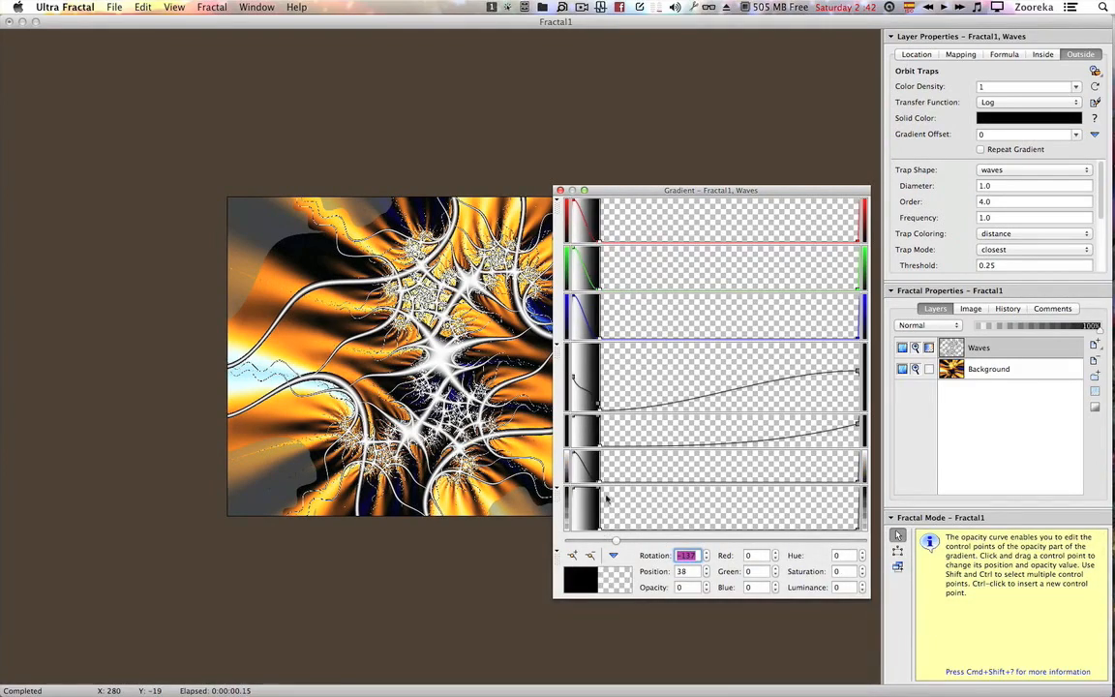
pyautogui.keyDown('shift'); pyautogui.click(595, 491); pyautogui.keyUp('shift')
pyautogui.moveTo(596, 491); pyautogui.dragTo(591, 492)
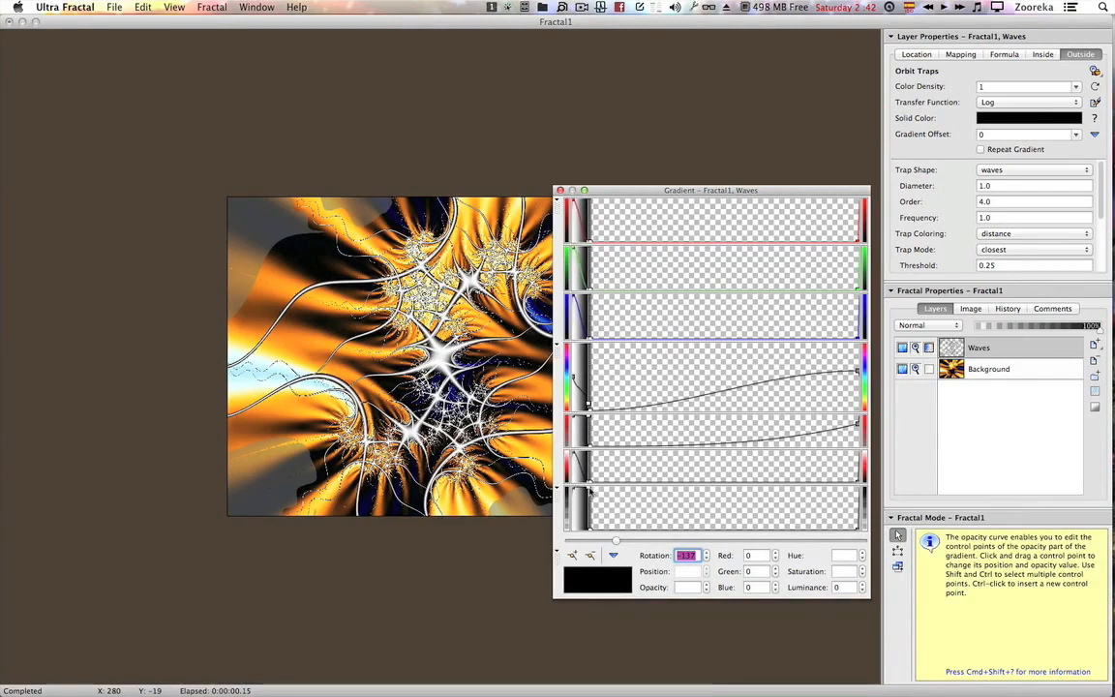
# Hide and reshow the Waves layer, and place the transparent black control point at the gradient's far end at position -1.
pyautogui.click(902, 348)
pyautogui.click(903, 347)
pyautogui.click(857, 532)
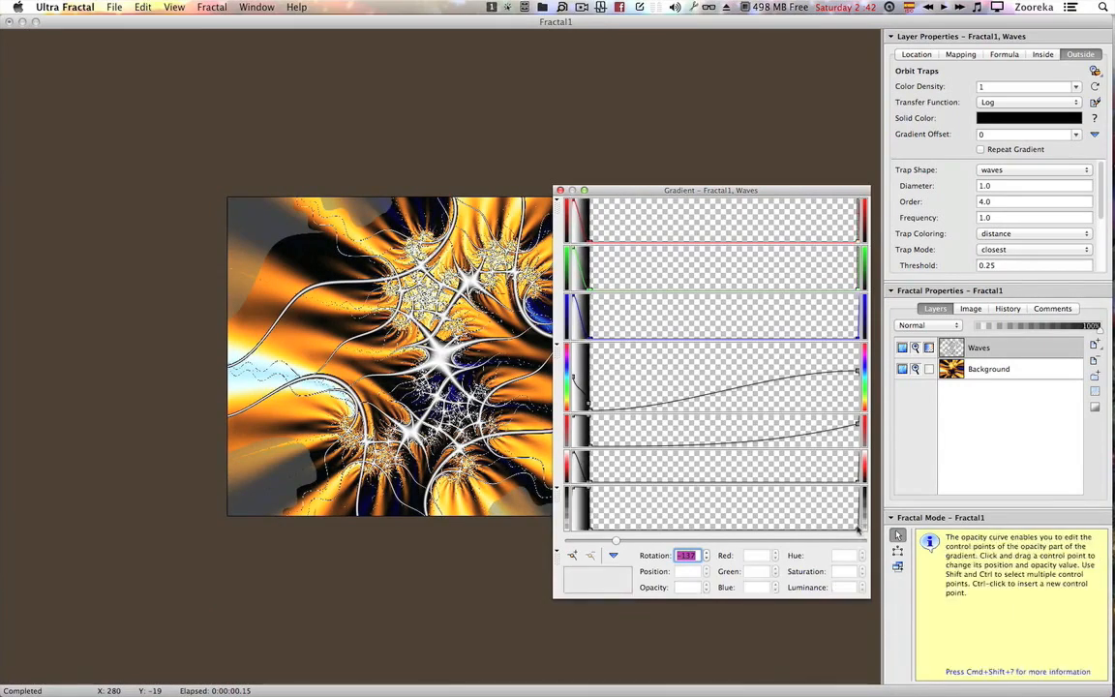
pyautogui.click(857, 533)
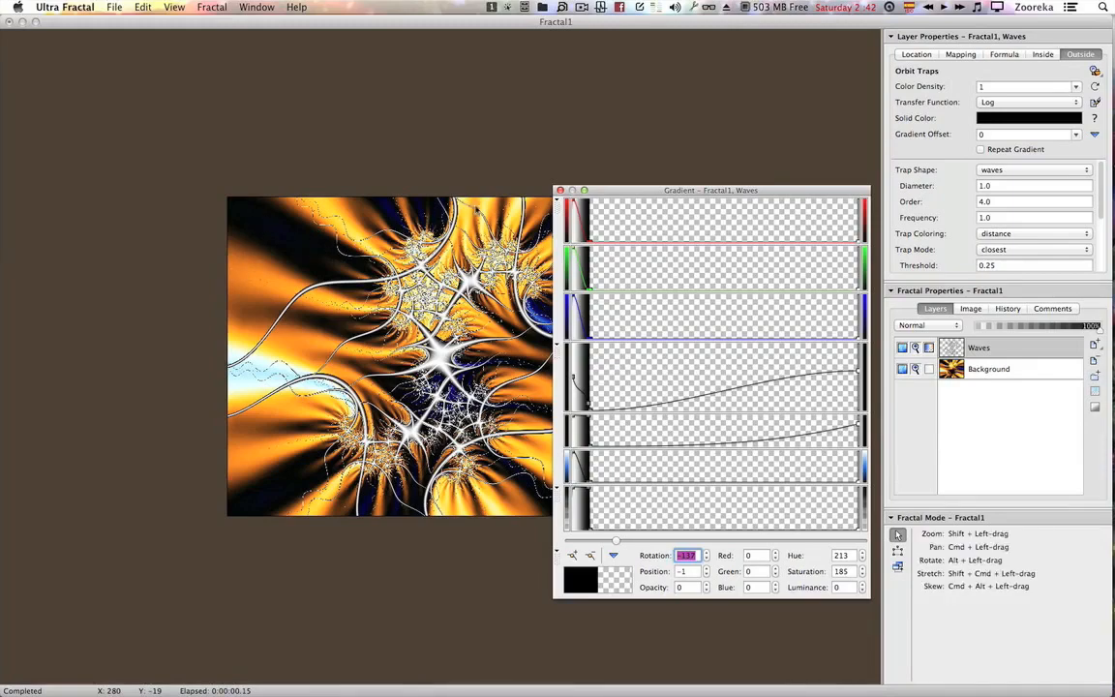
# Try a black control point with opacity 100 at position 92, remove it, and move the transparent black point beside white to position 39.
pyautogui.moveTo(610, 192); pyautogui.dragTo(622, 240)
pyautogui.click(605, 550)
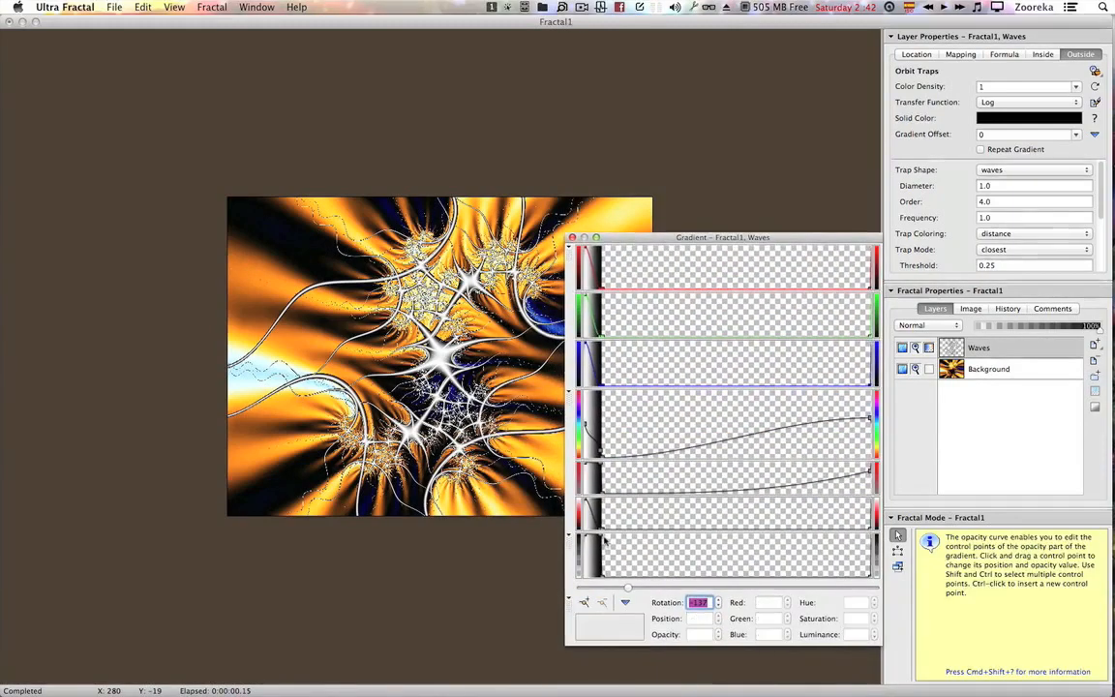
pyautogui.moveTo(602, 537); pyautogui.dragTo(654, 562)
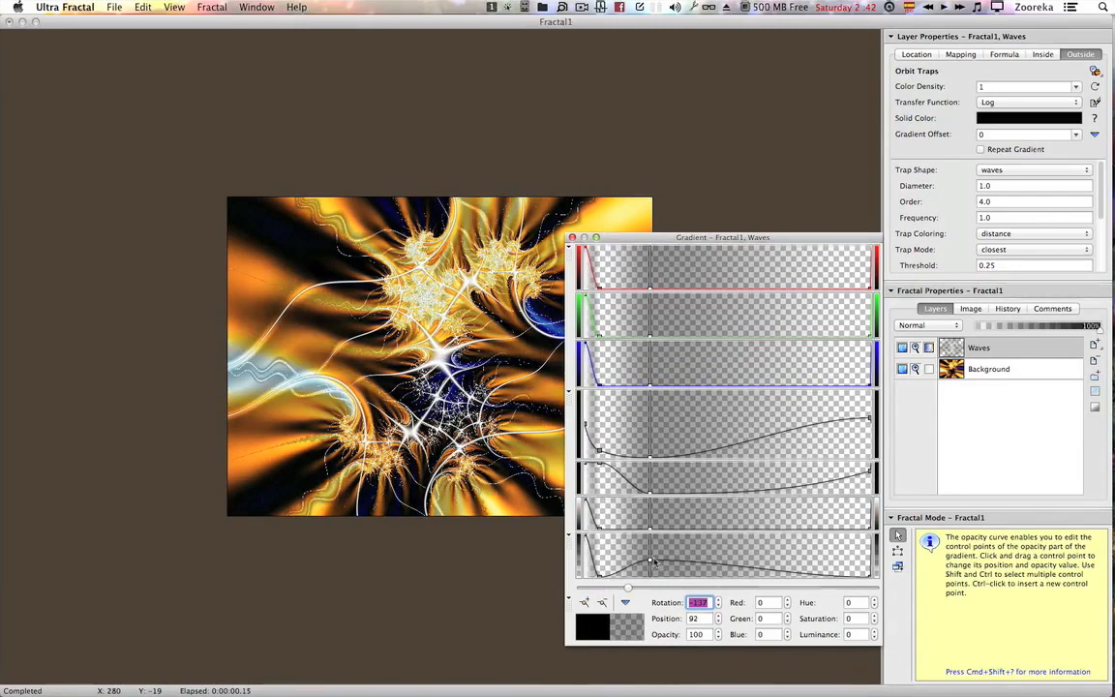
pyautogui.press('super+z')
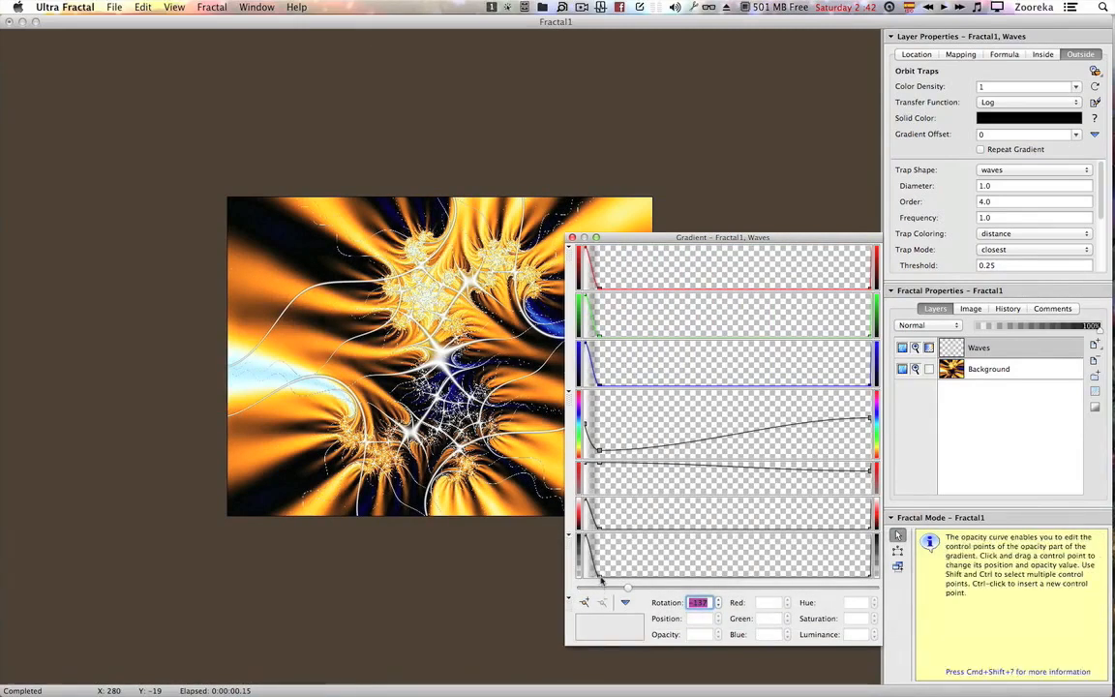
pyautogui.click(601, 581)
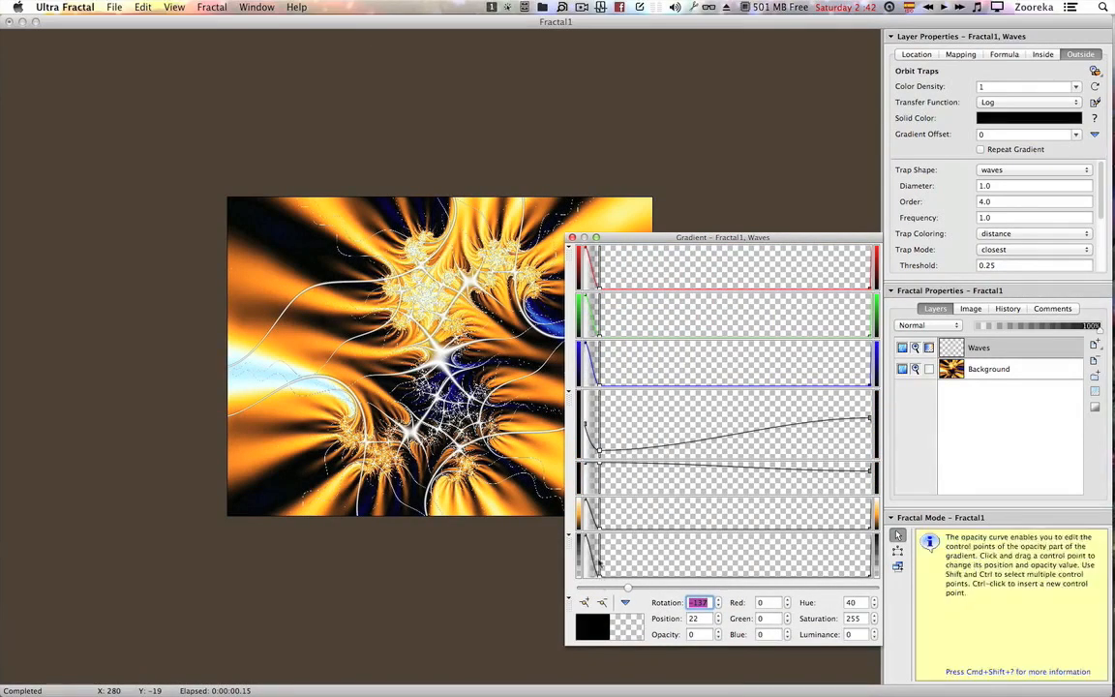
pyautogui.moveTo(600, 579); pyautogui.dragTo(613, 579)
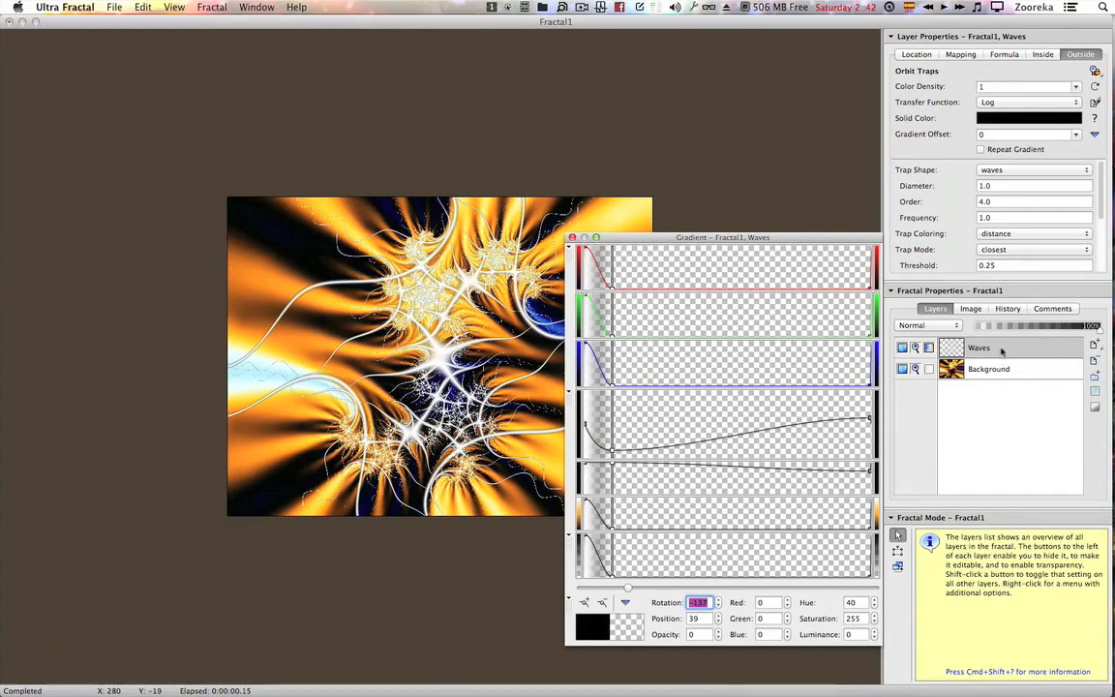
# Add a new layer above Waves and rename it Box.
pyautogui.click(1094, 345)
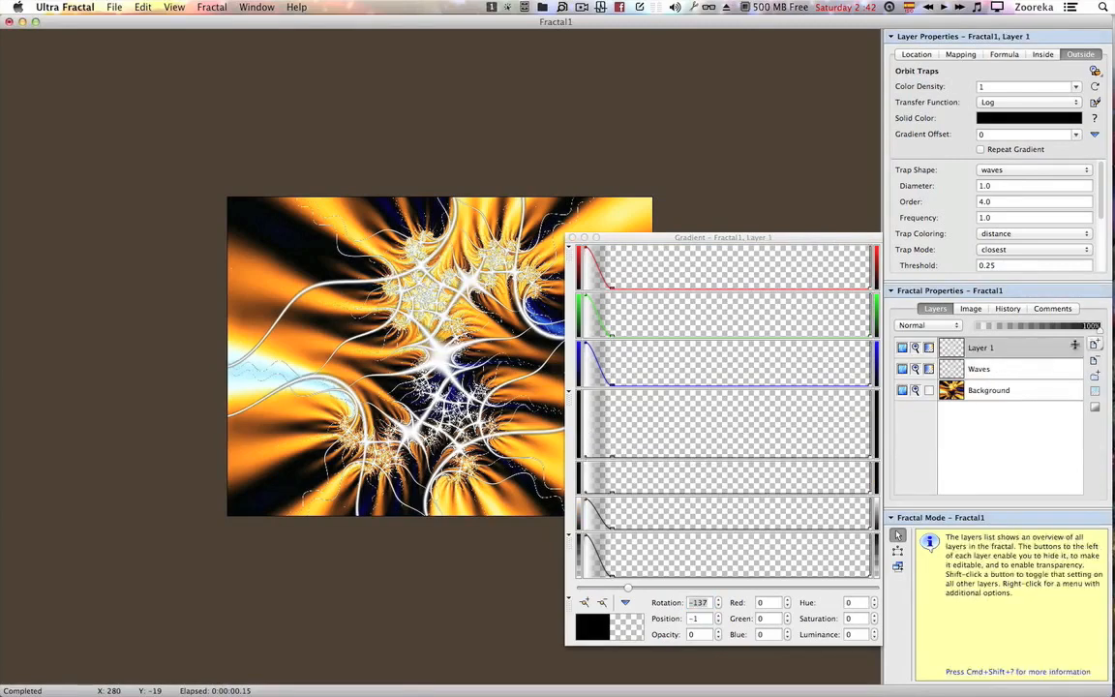
pyautogui.rightClick(995, 346)
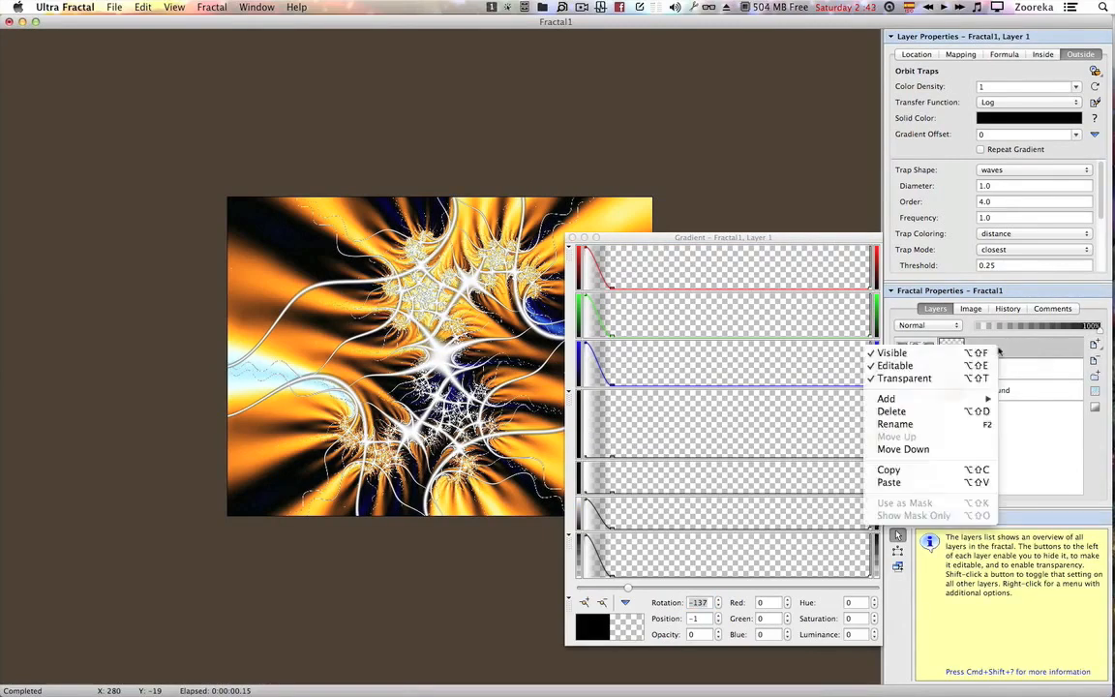
pyautogui.click(896, 425)
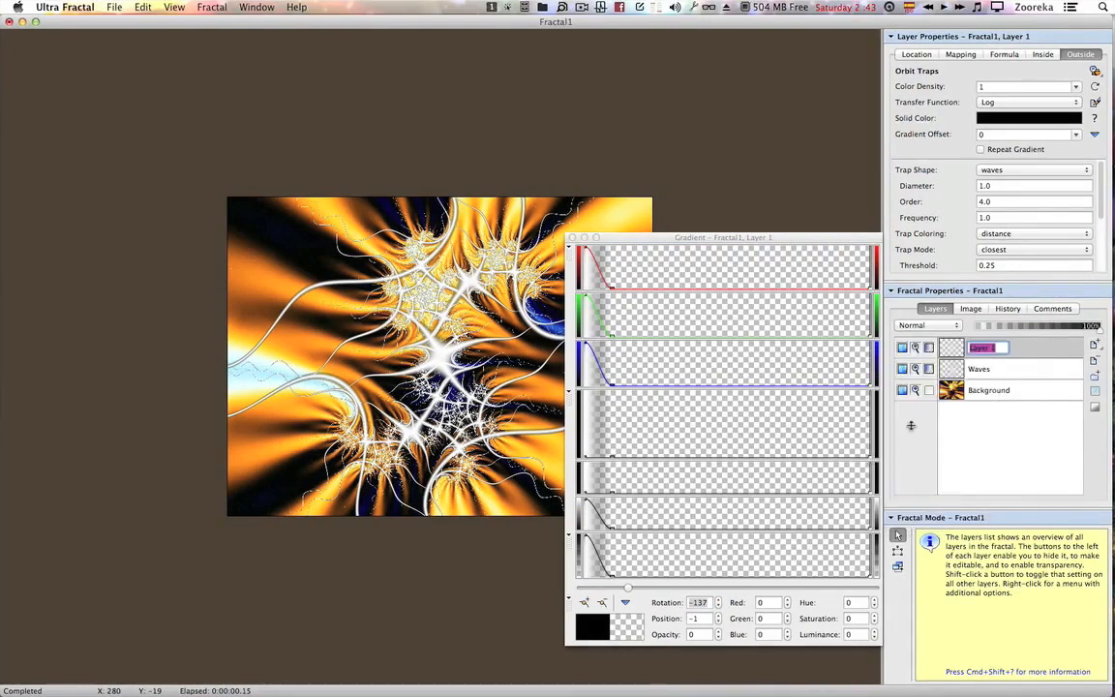
pyautogui.write('Box')
pyautogui.press('Return')
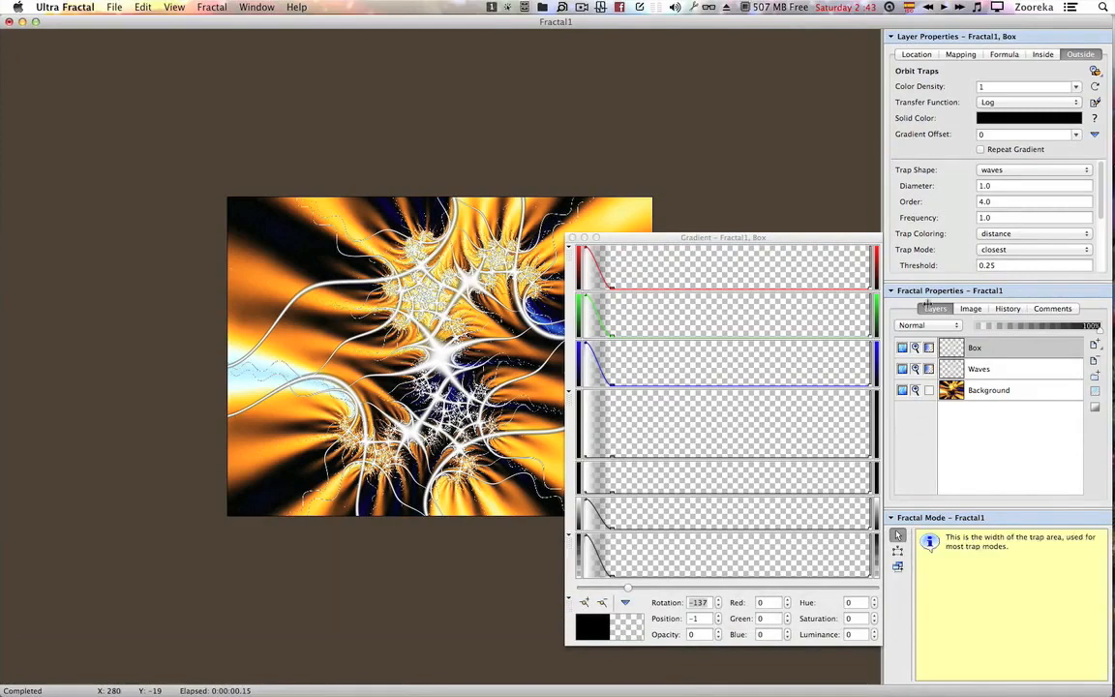
# Make the Box gradient's transparent black control points fully opaque at 255, placing them at positions 122 and -57.
pyautogui.click(790, 239)
pyautogui.moveTo(726, 230); pyautogui.dragTo(633, 195)
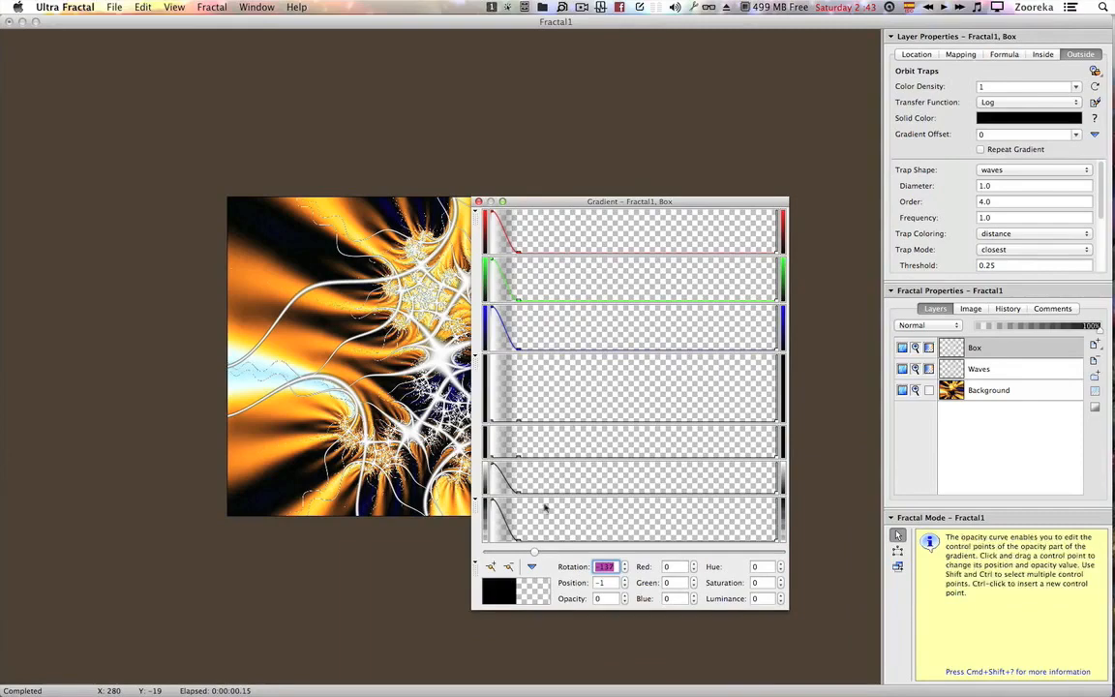
pyautogui.moveTo(519, 542); pyautogui.dragTo(578, 495)
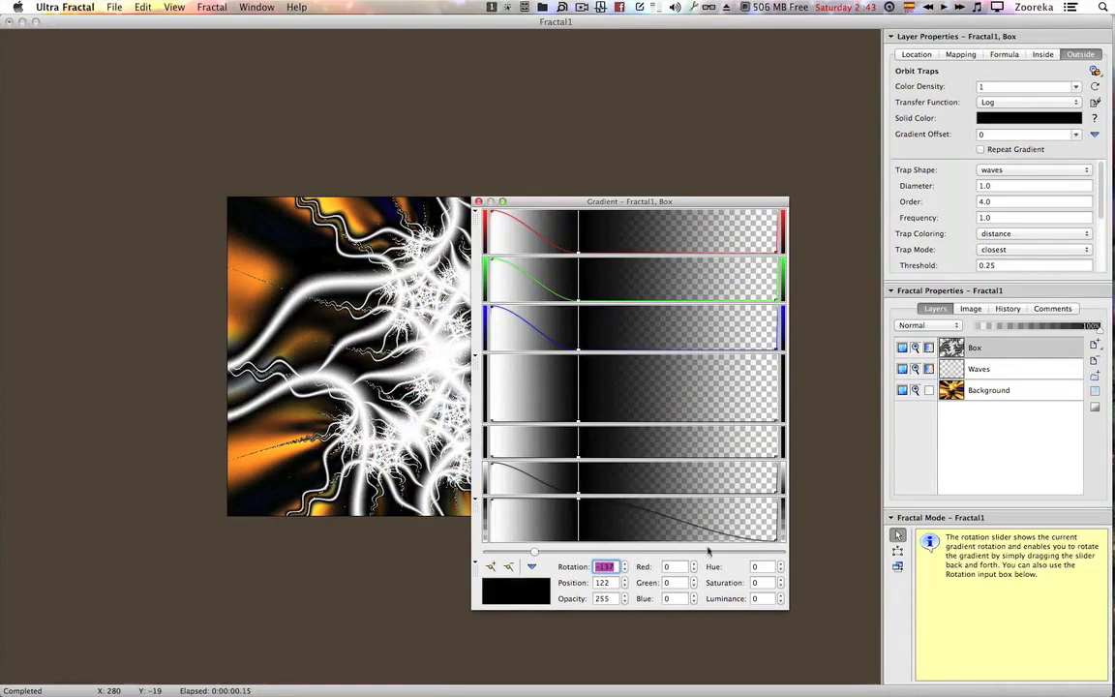
pyautogui.click(772, 538)
pyautogui.moveTo(776, 544); pyautogui.dragTo(738, 500)
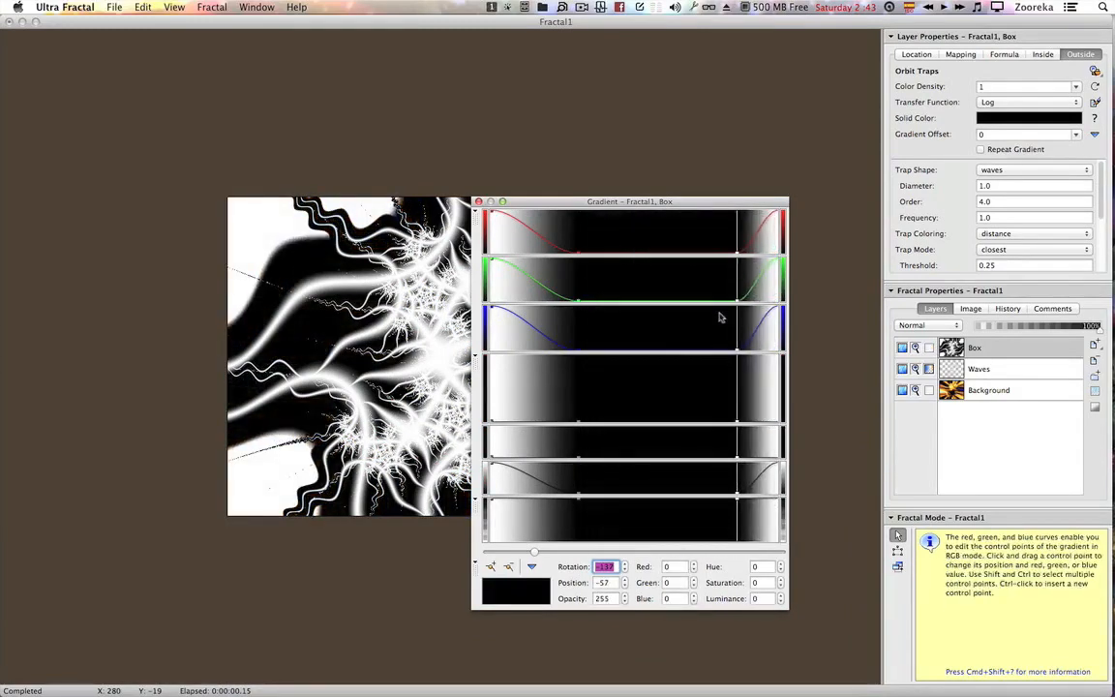
# Lighten the black control point near position 118 of the Box gradient to a gray with luminance 69.
pyautogui.moveTo(647, 200); pyautogui.dragTo(655, 154)
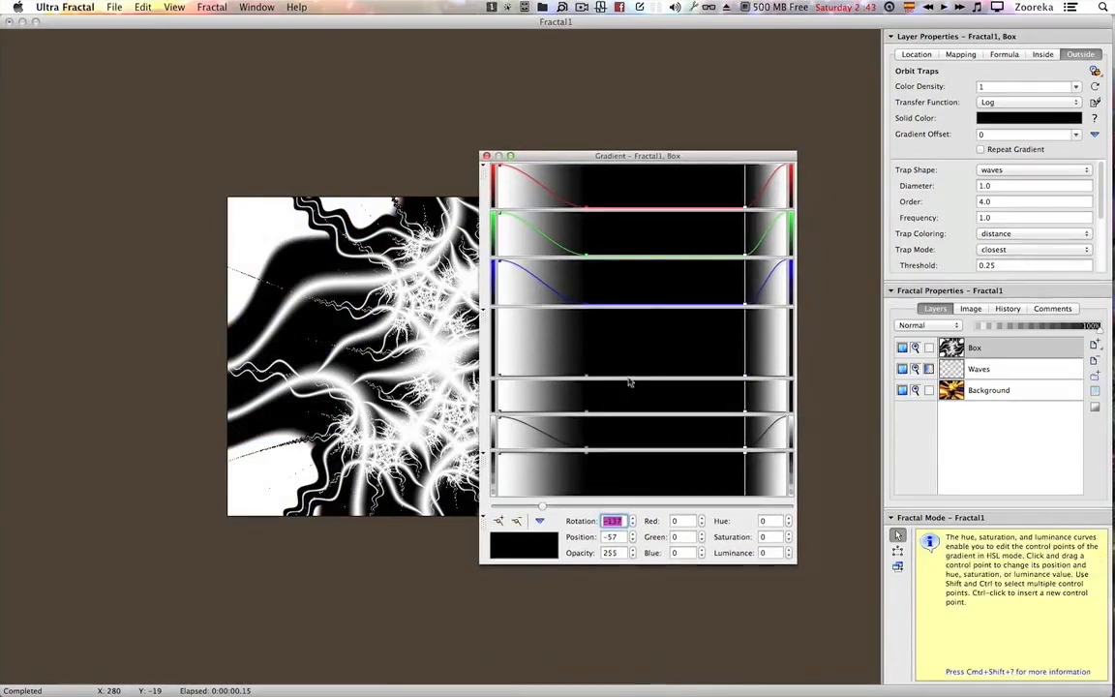
pyautogui.moveTo(498, 414)
pyautogui.mouseDown()
pyautogui.moveTo(509, 414)
pyautogui.moveTo(497, 412)
pyautogui.mouseUp()
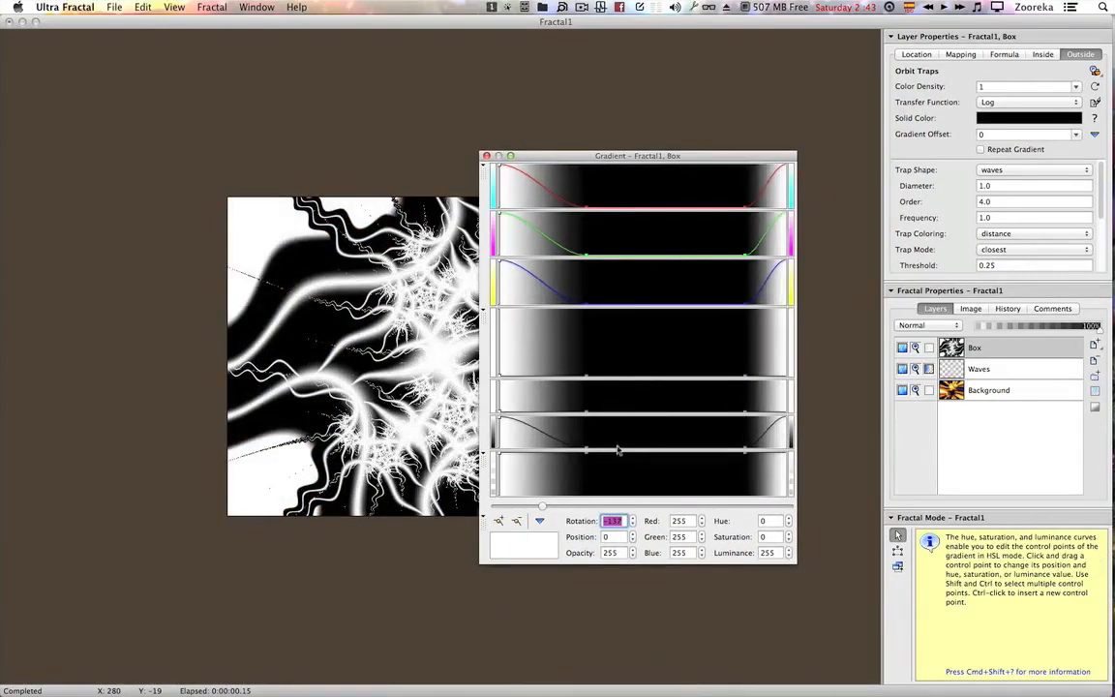
pyautogui.keyDown('ctrl'); pyautogui.click(584, 443); pyautogui.keyUp('ctrl')
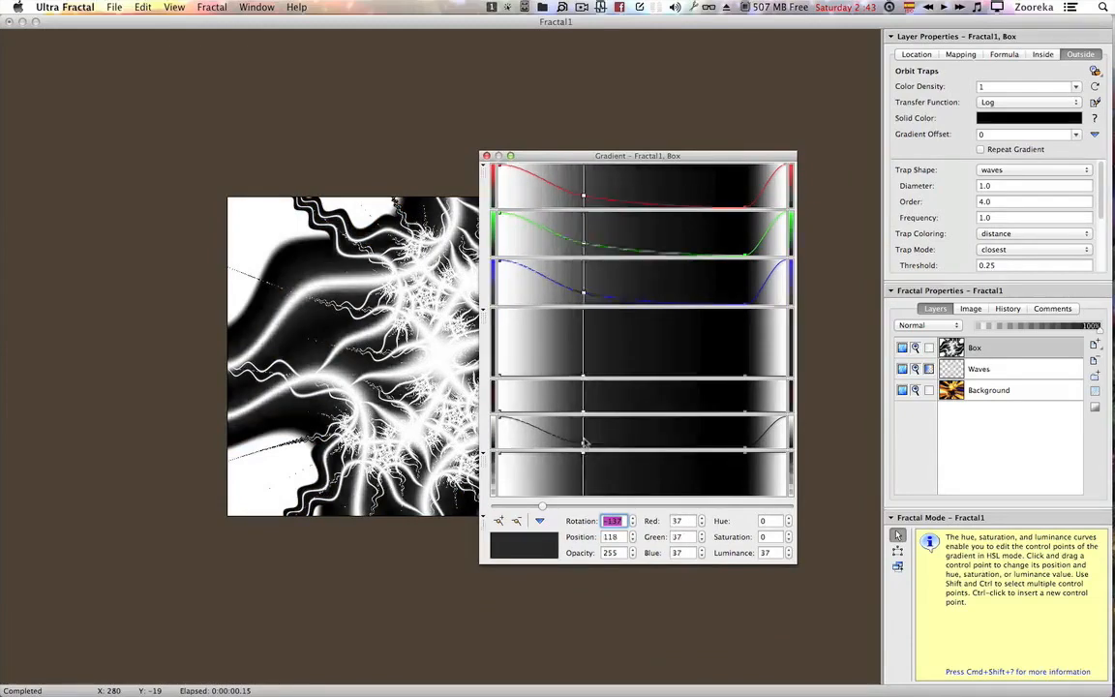
# Load the Grayscale gradient from Standard.ugr into the Box layer.
pyautogui.rightClick(600, 362)
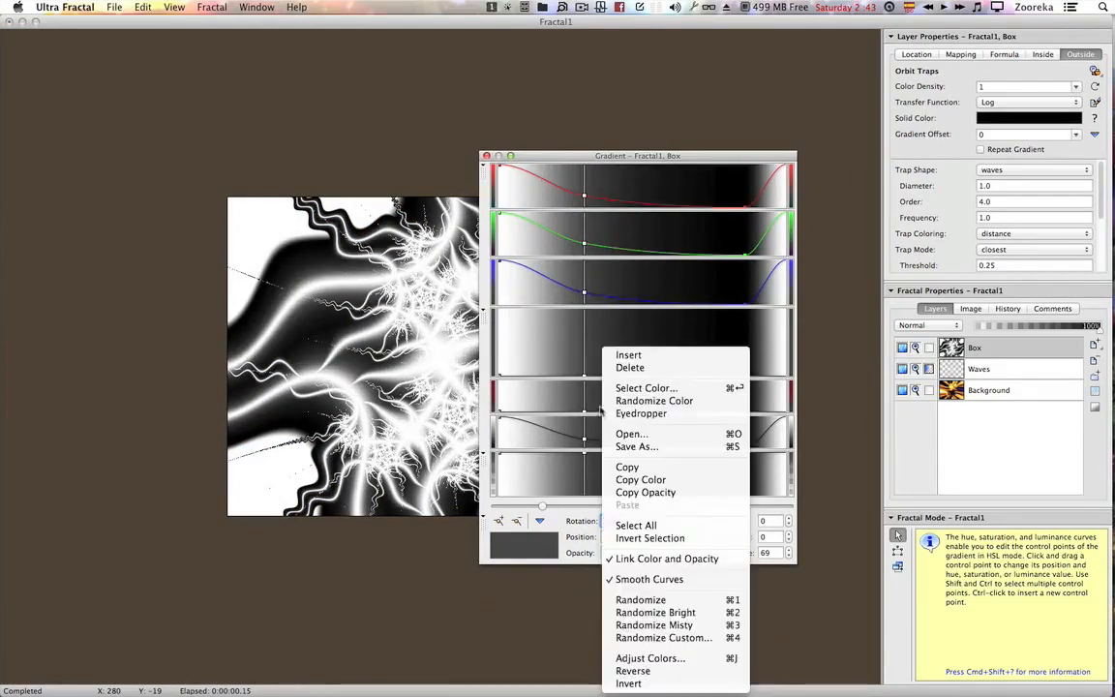
pyautogui.click(627, 435)
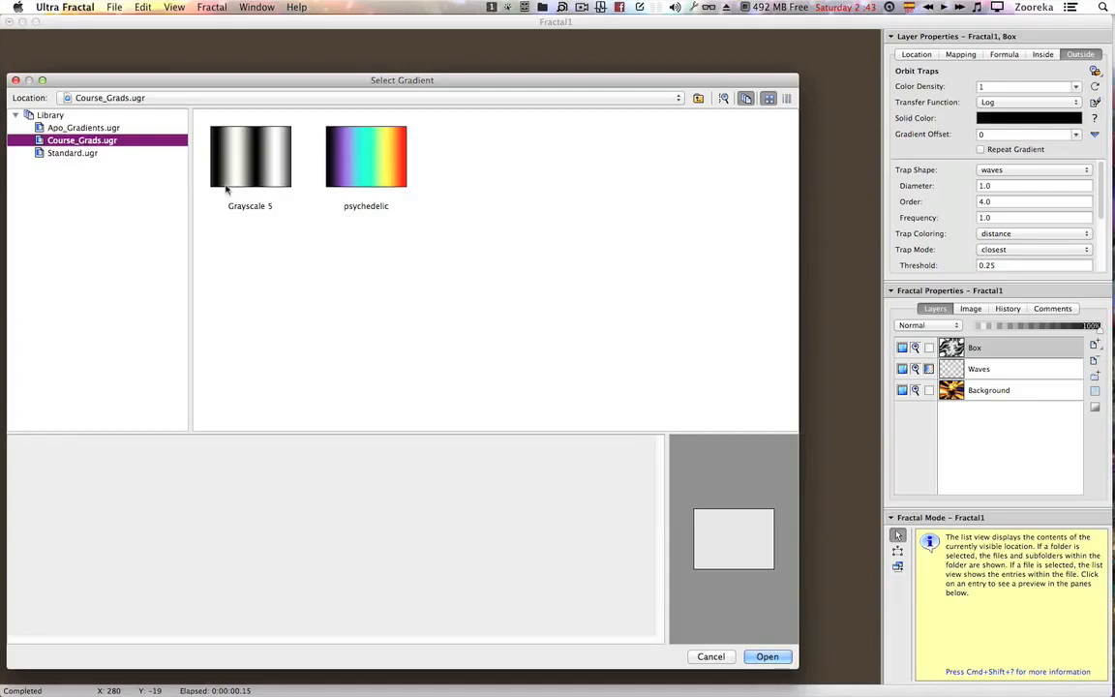
pyautogui.click(85, 153)
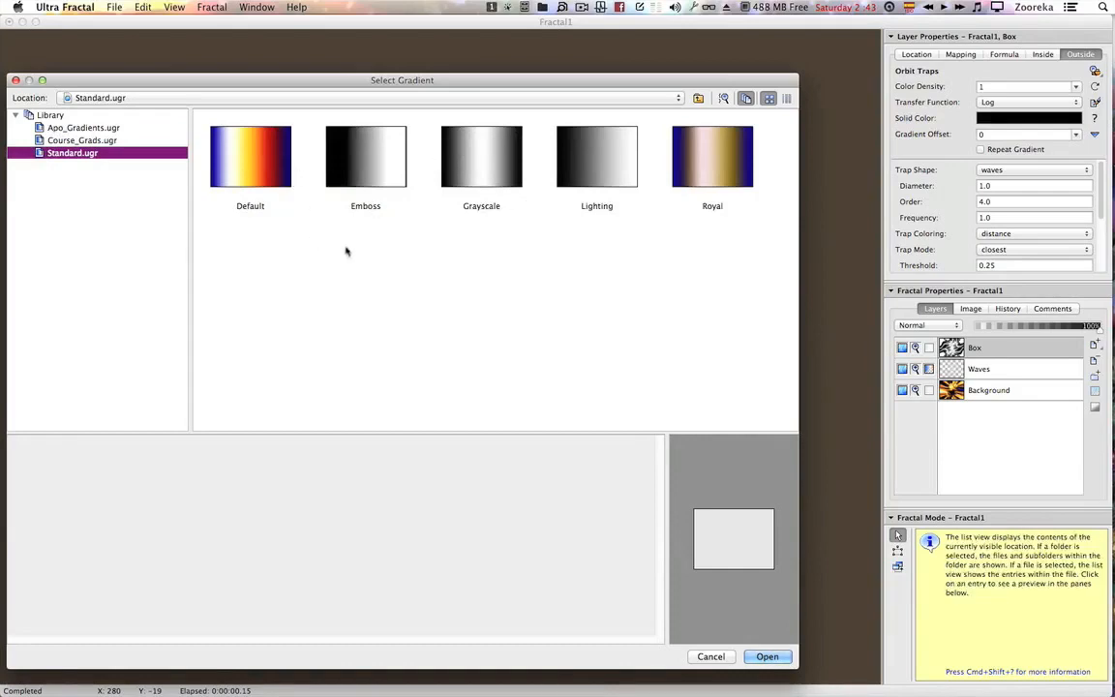
pyautogui.doubleClick(504, 170)
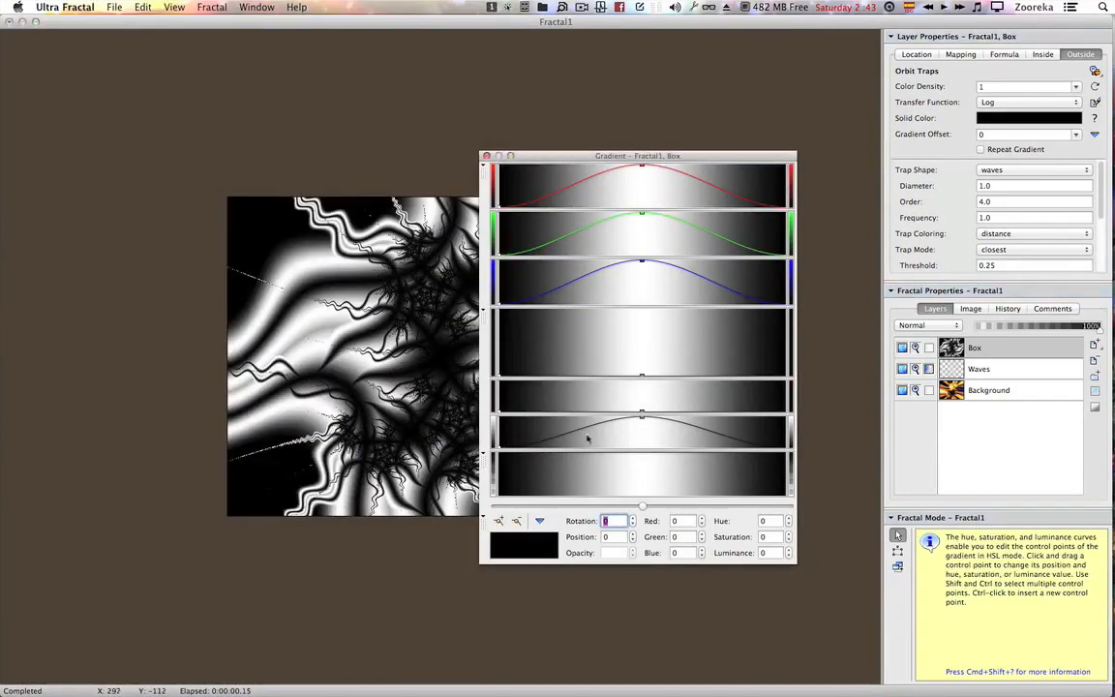
# Replace the Box layer's gradient with the Default gradient from Standard.ugr.
pyautogui.rightClick(633, 364)
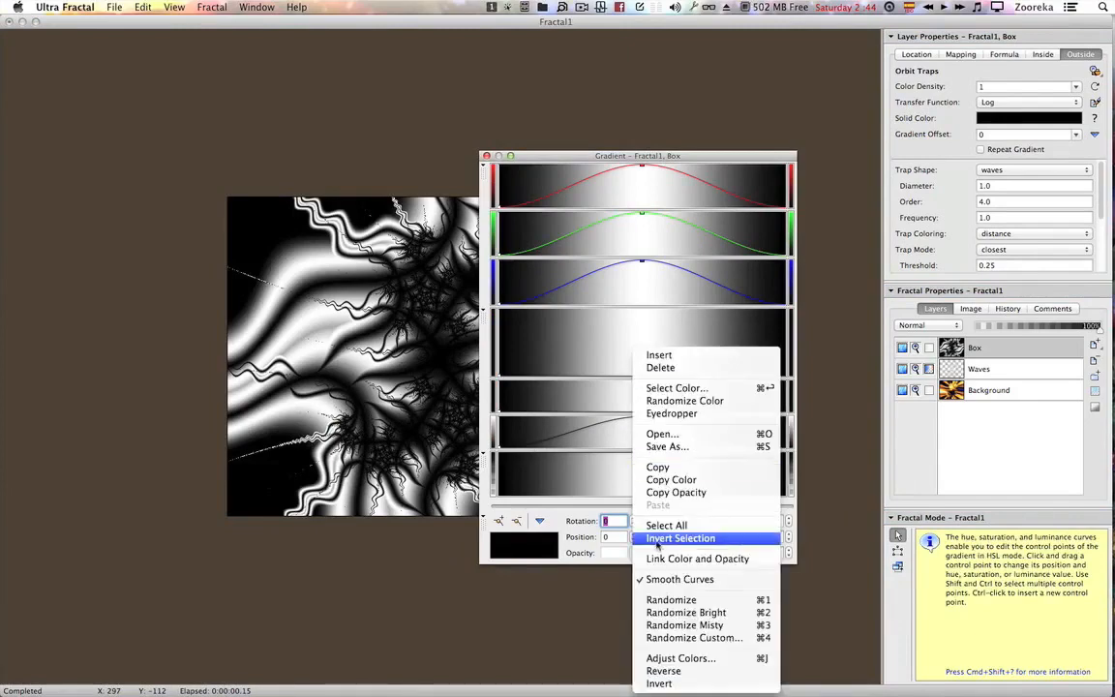
pyautogui.click(670, 439)
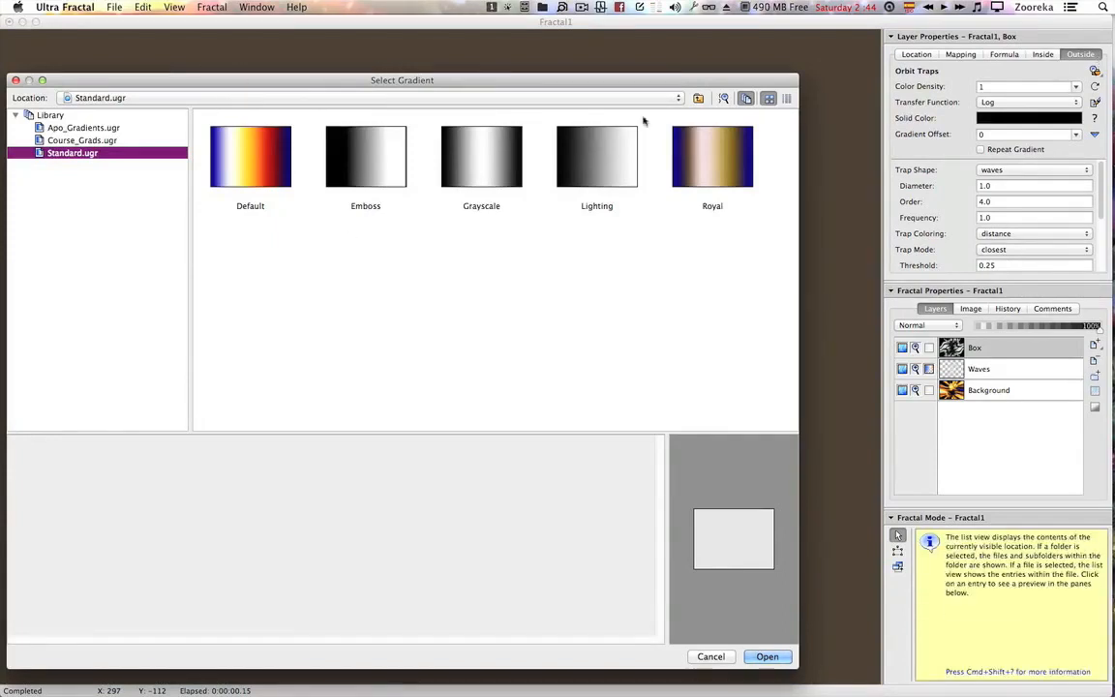
pyautogui.doubleClick(277, 163)
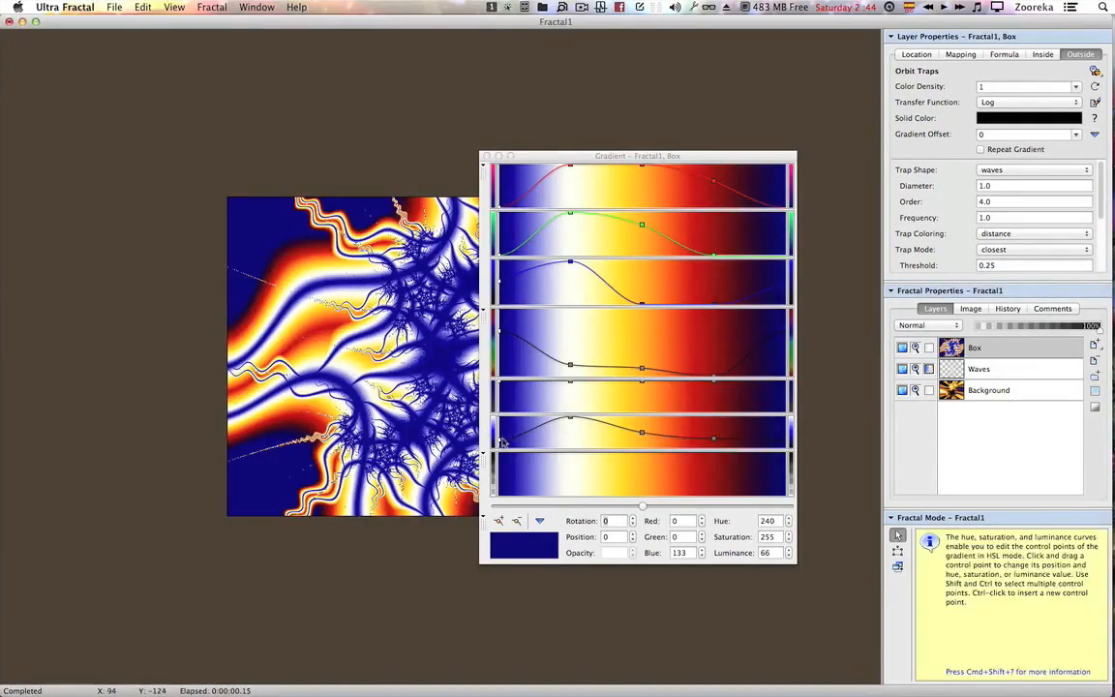
# Lower the luminance of the blue and yellow control points to 0, placing the yellow one at position 205.
pyautogui.click(502, 443)
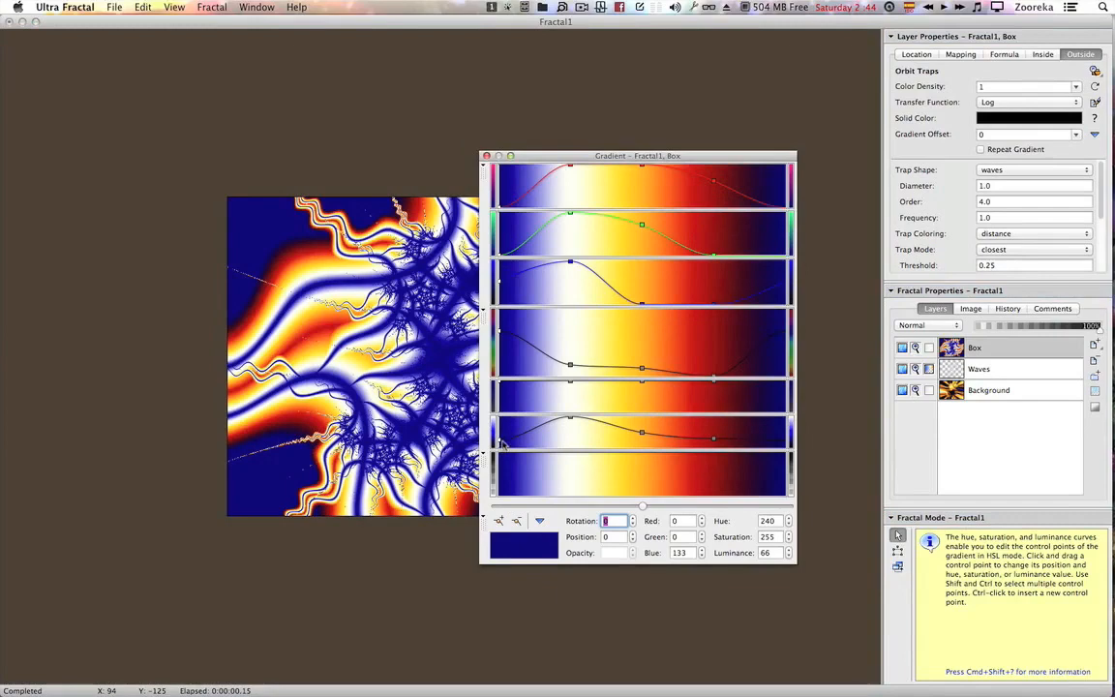
pyautogui.moveTo(502, 442); pyautogui.dragTo(501, 449)
pyautogui.moveTo(645, 435); pyautogui.dragTo(646, 447)
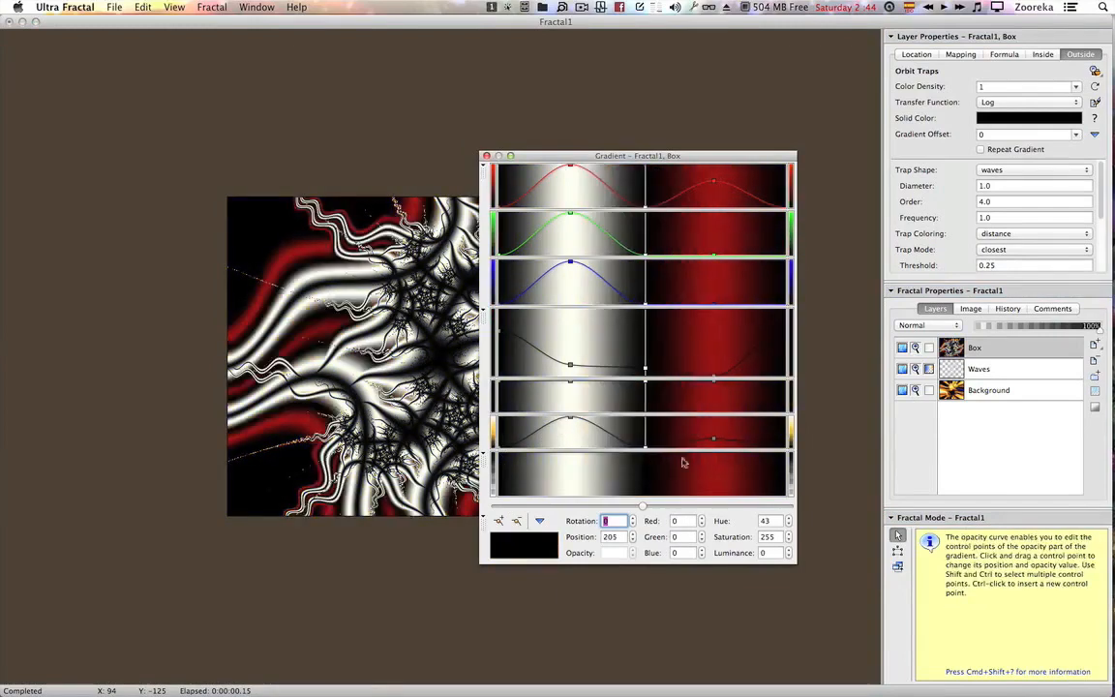
# Raise the luminance of the red and cream control points to 255, placing the red one at position 304.
pyautogui.click(723, 400)
pyautogui.click(715, 439)
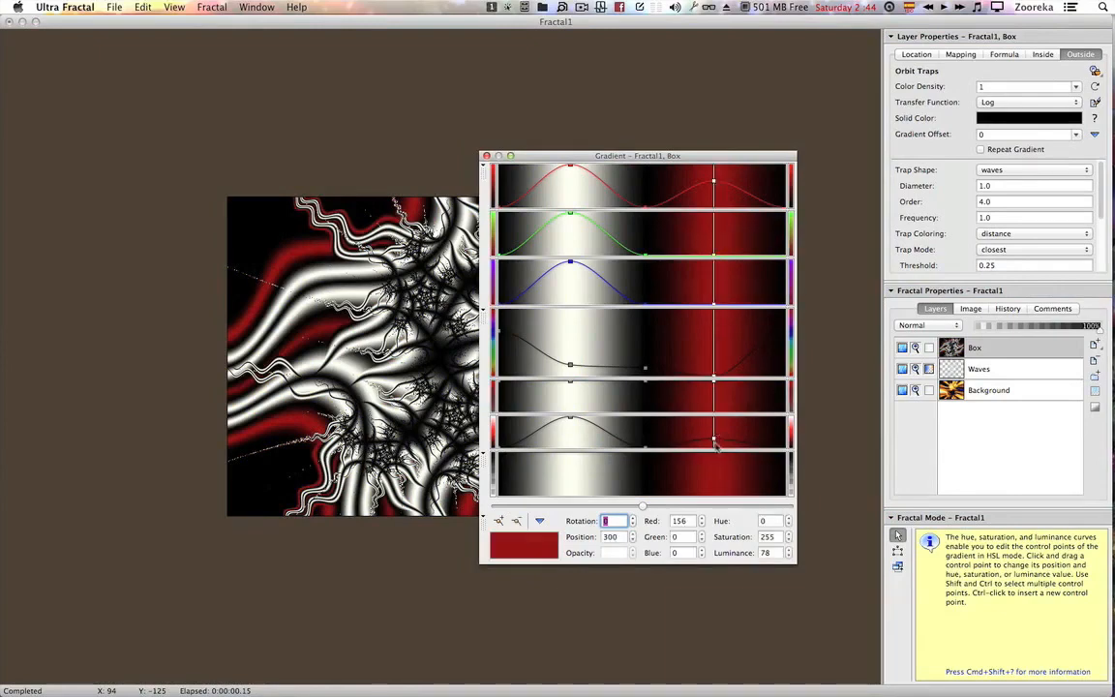
pyautogui.moveTo(714, 441); pyautogui.dragTo(717, 408)
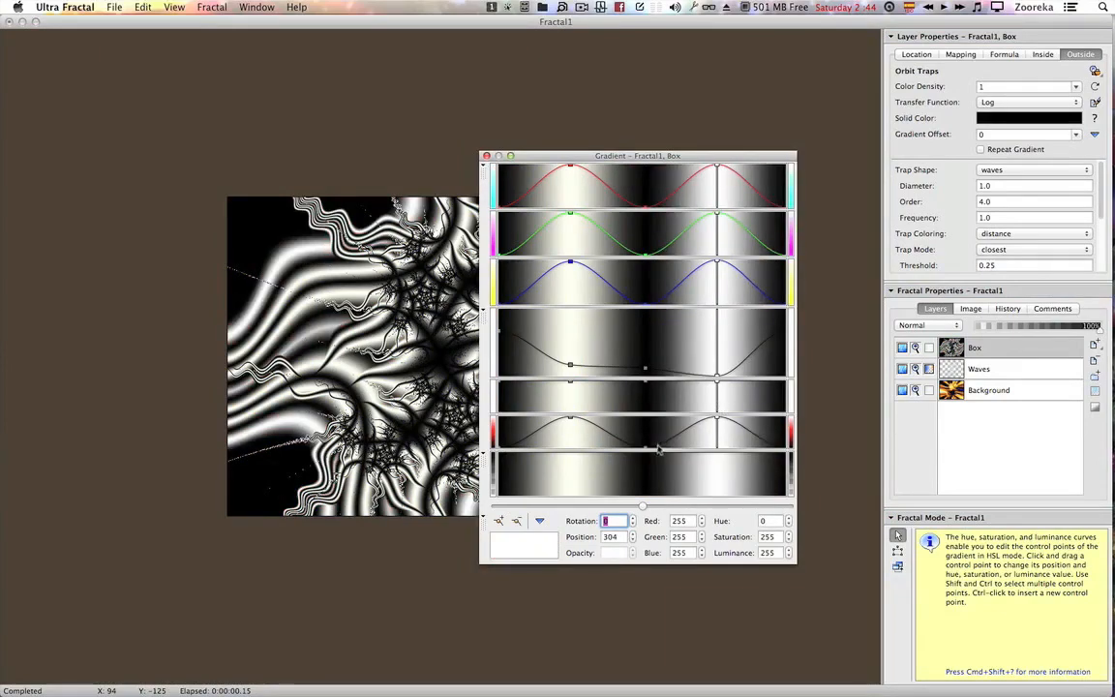
pyautogui.click(572, 418)
pyautogui.moveTo(571, 418); pyautogui.dragTo(572, 413)
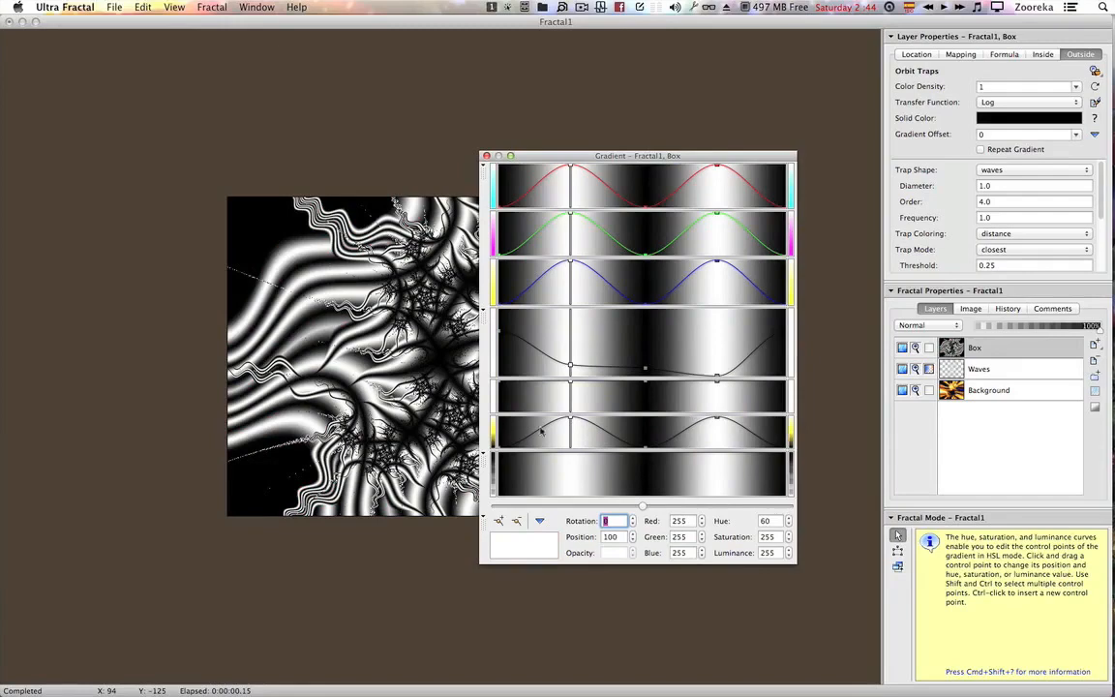
# Start saving the Box gradient into Course_Grads.ugr and cancel the save.
pyautogui.rightClick(680, 429)
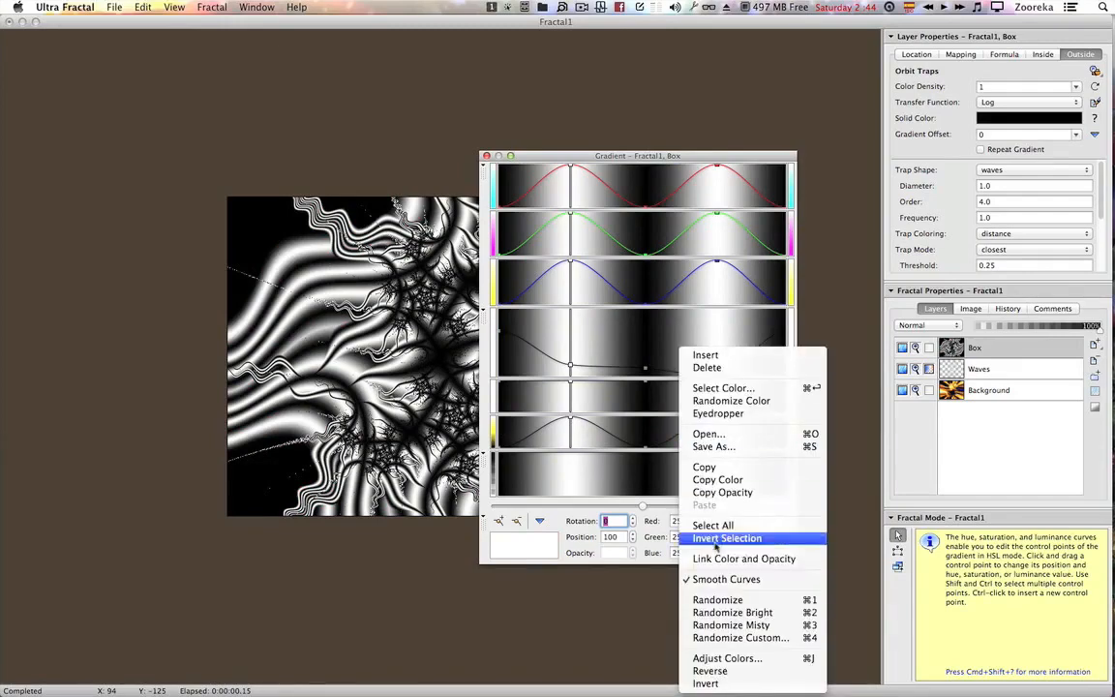
pyautogui.click(728, 448)
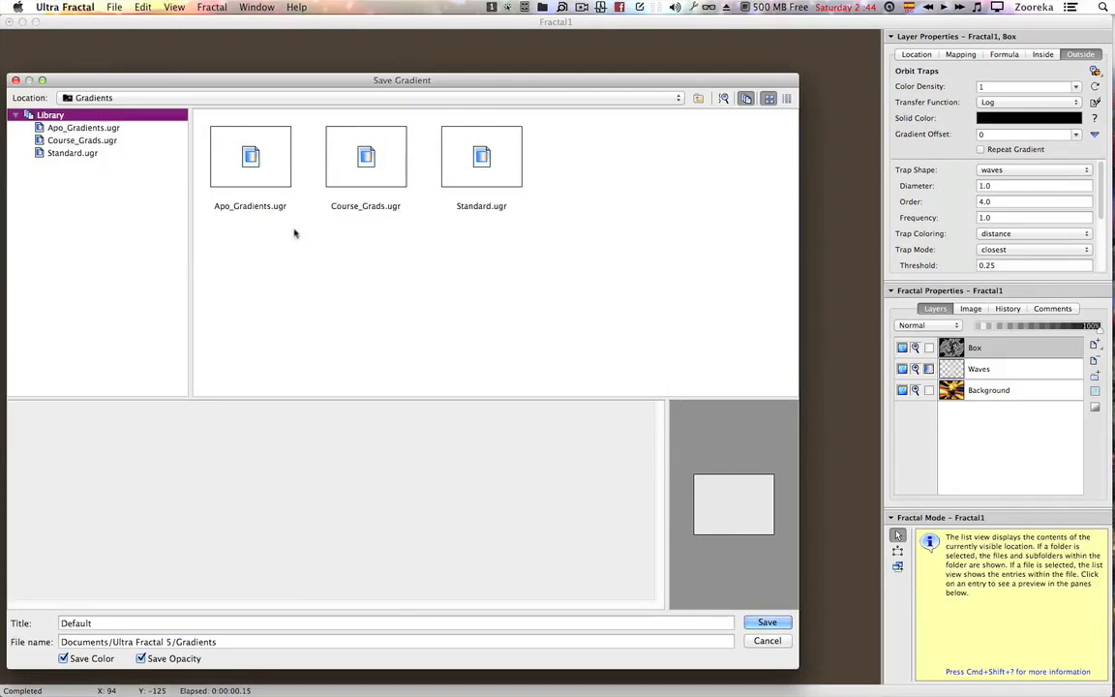
pyautogui.click(87, 140)
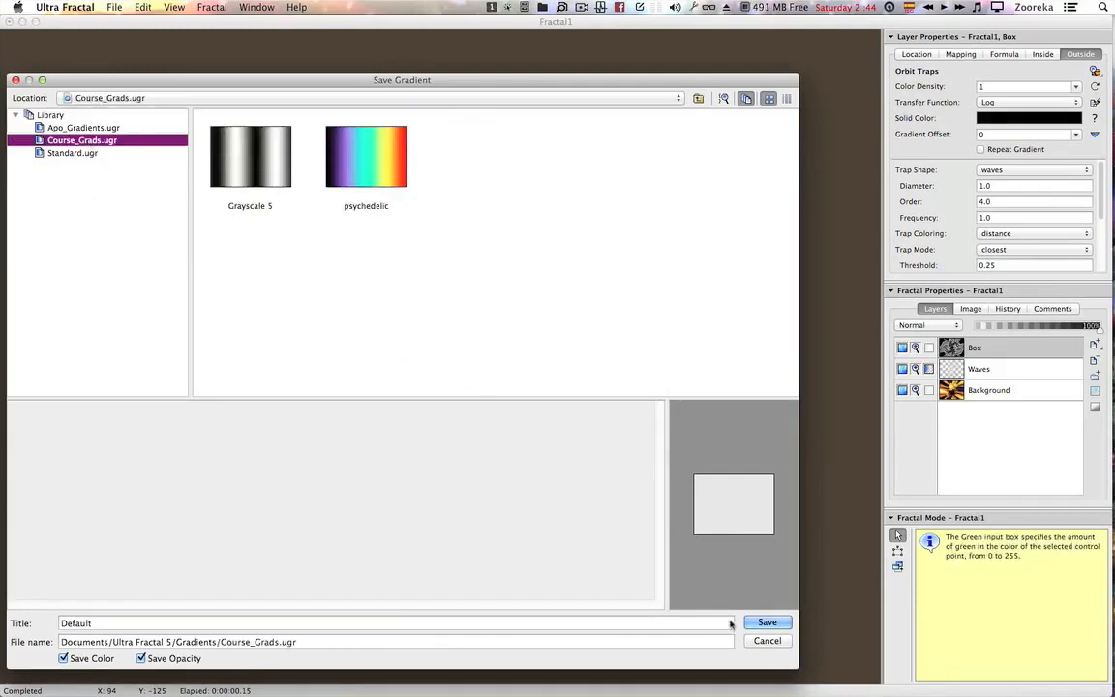
pyautogui.click(766, 641)
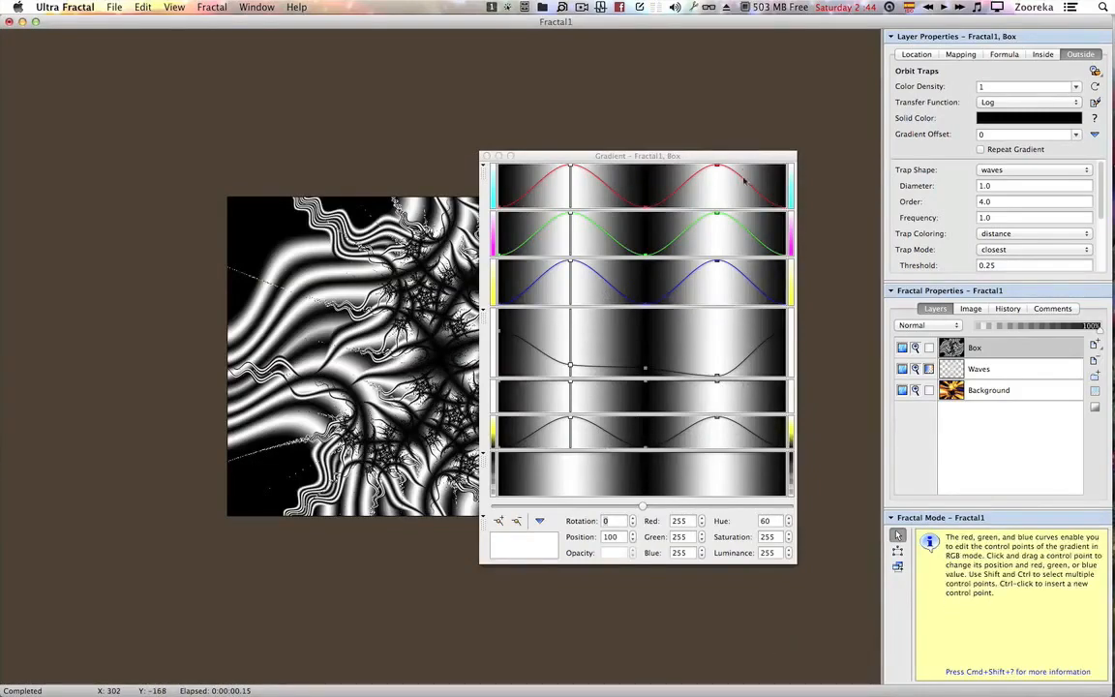
pyautogui.moveTo(669, 155); pyautogui.dragTo(723, 148)
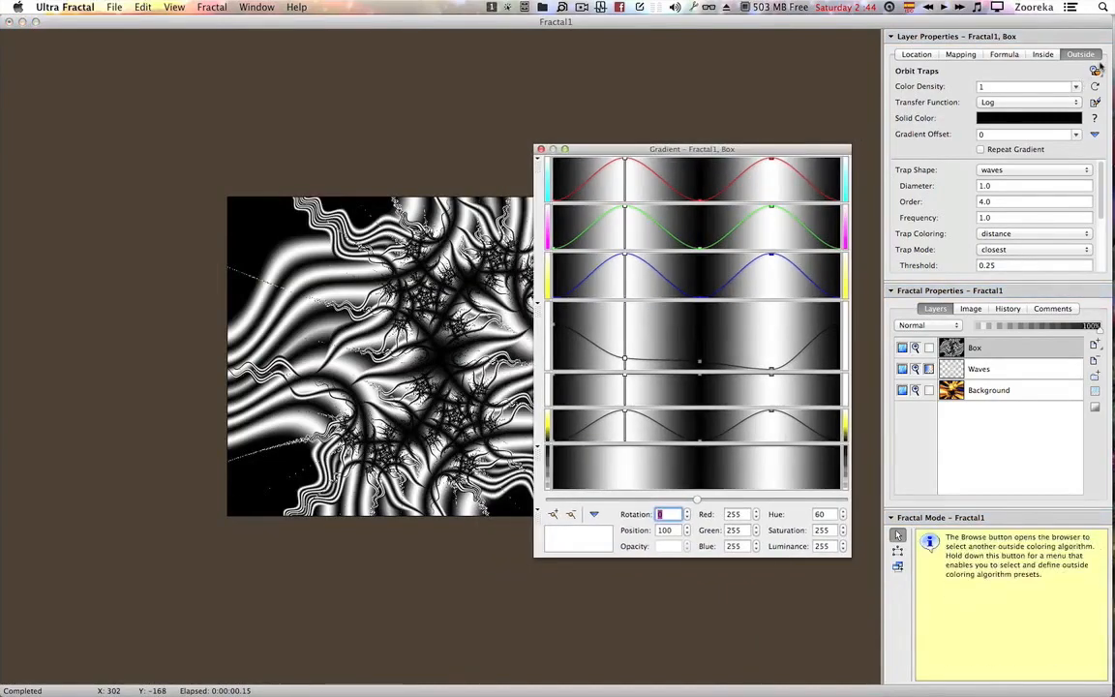
pyautogui.click(1096, 70)
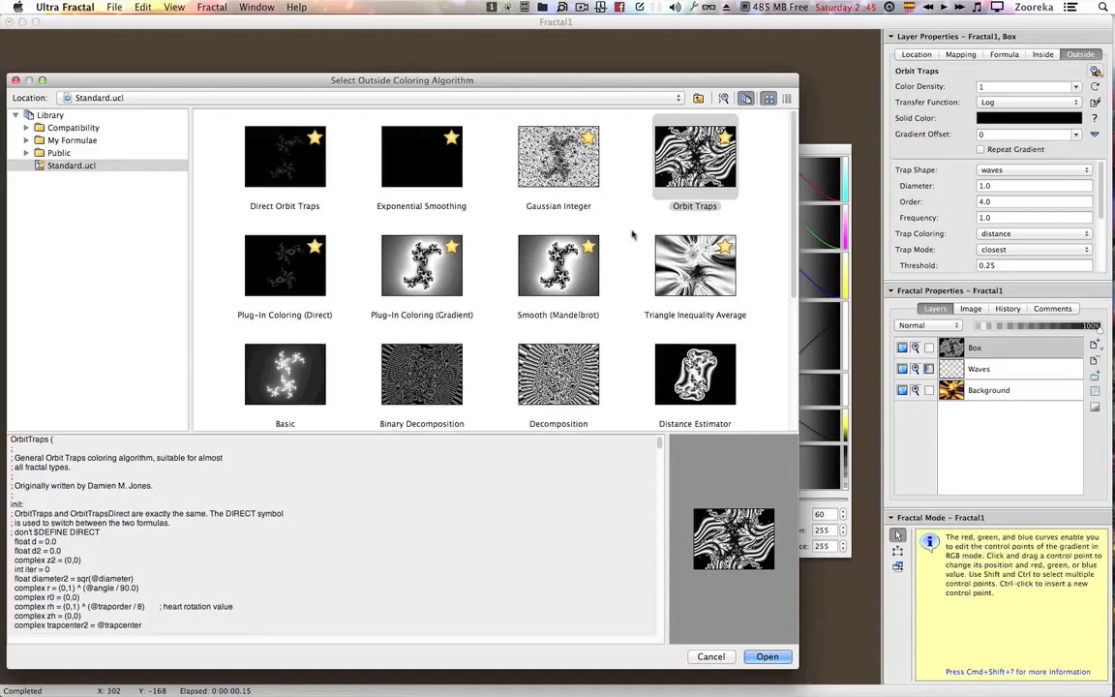
pyautogui.click(710, 656)
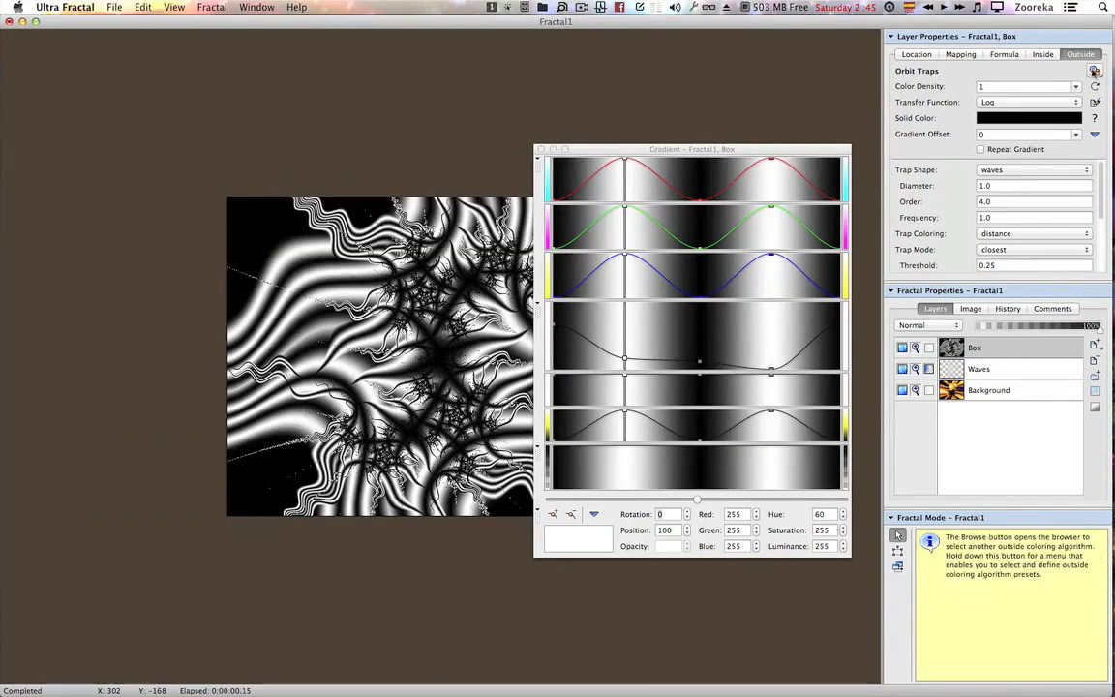
pyautogui.click(1067, 170)
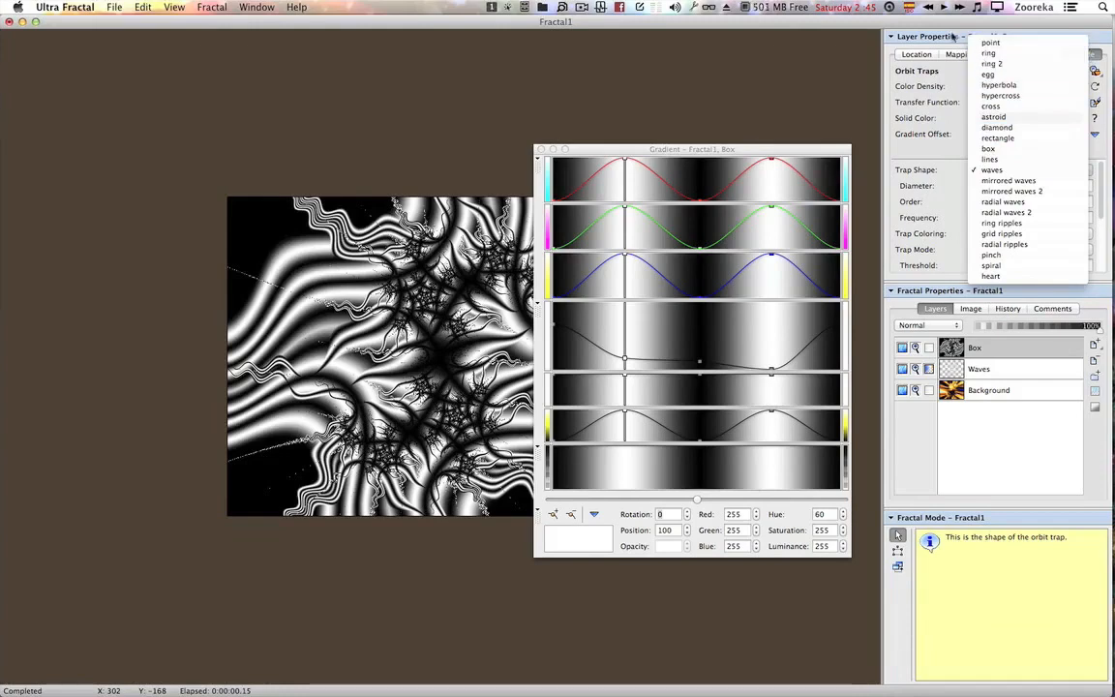
pyautogui.click(829, 48)
# Detach the Layer Properties panel as a floating window and set the Box layer's outside trap shape to box.
pyautogui.moveTo(903, 49); pyautogui.dragTo(48, 85)
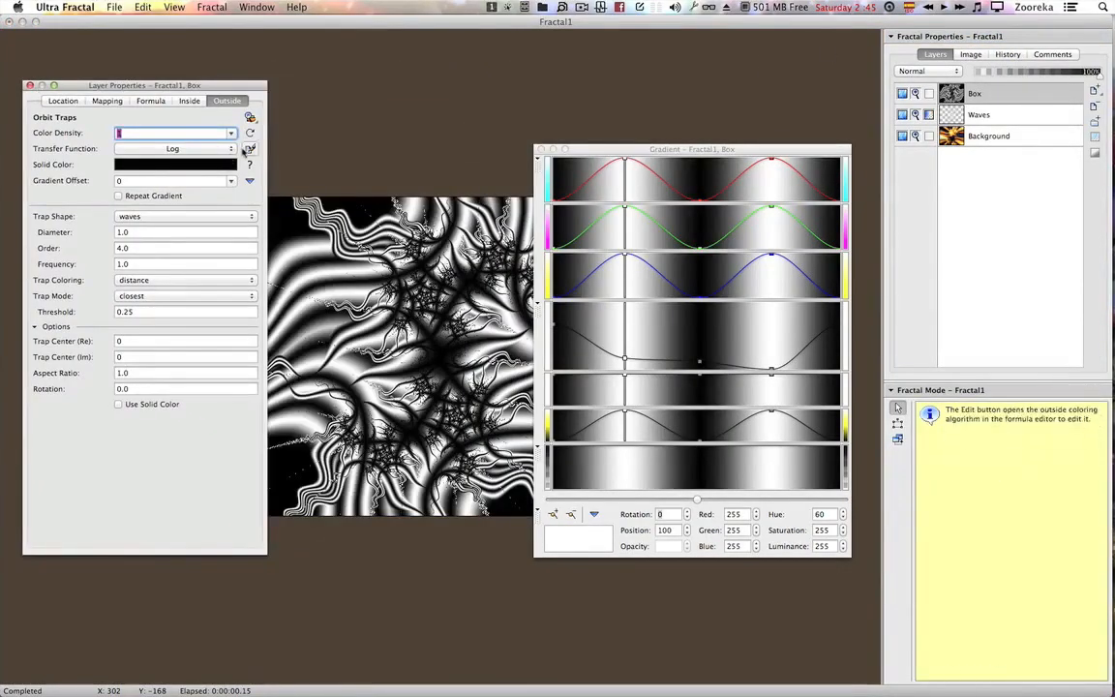
pyautogui.click(249, 117)
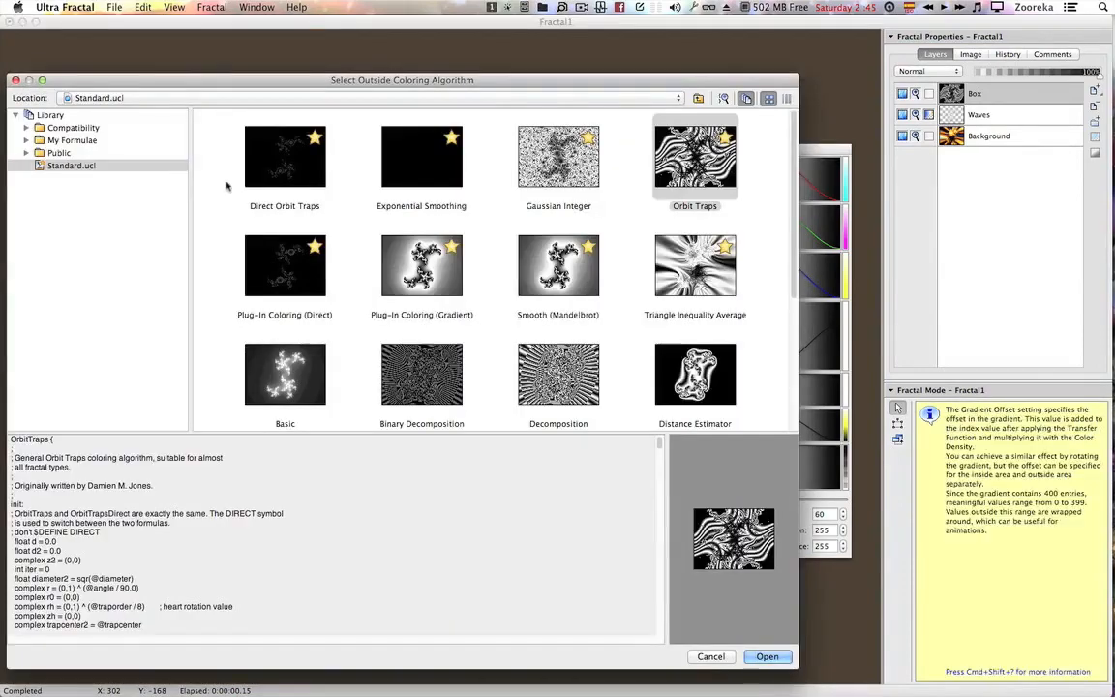
pyautogui.click(713, 657)
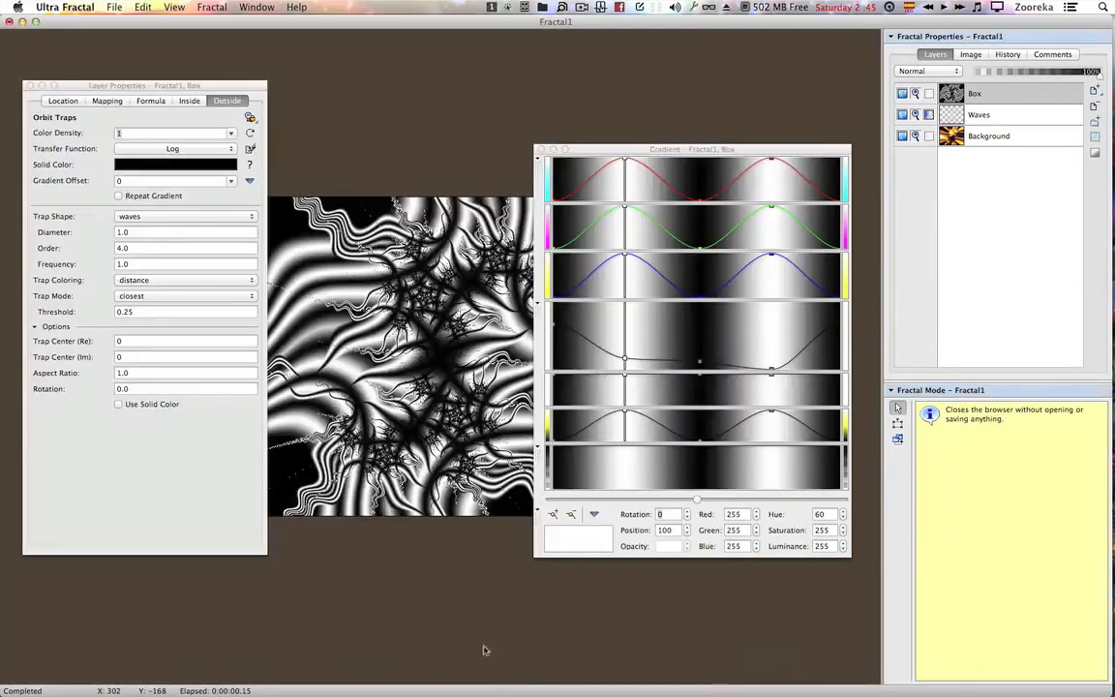
pyautogui.click(229, 223)
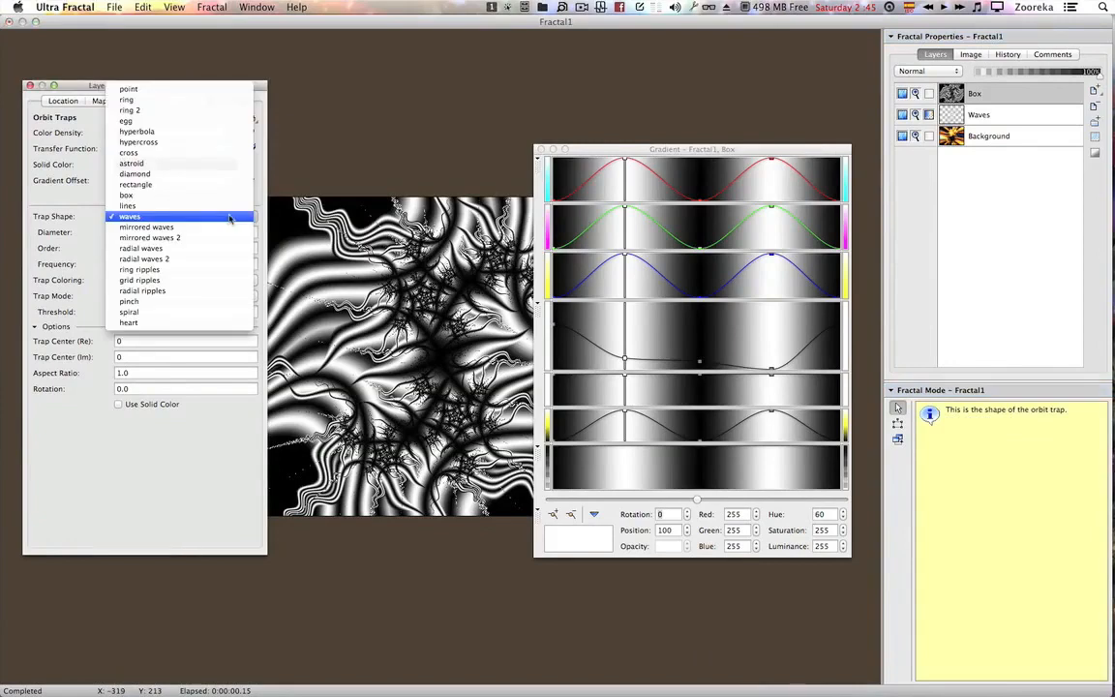
pyautogui.click(181, 197)
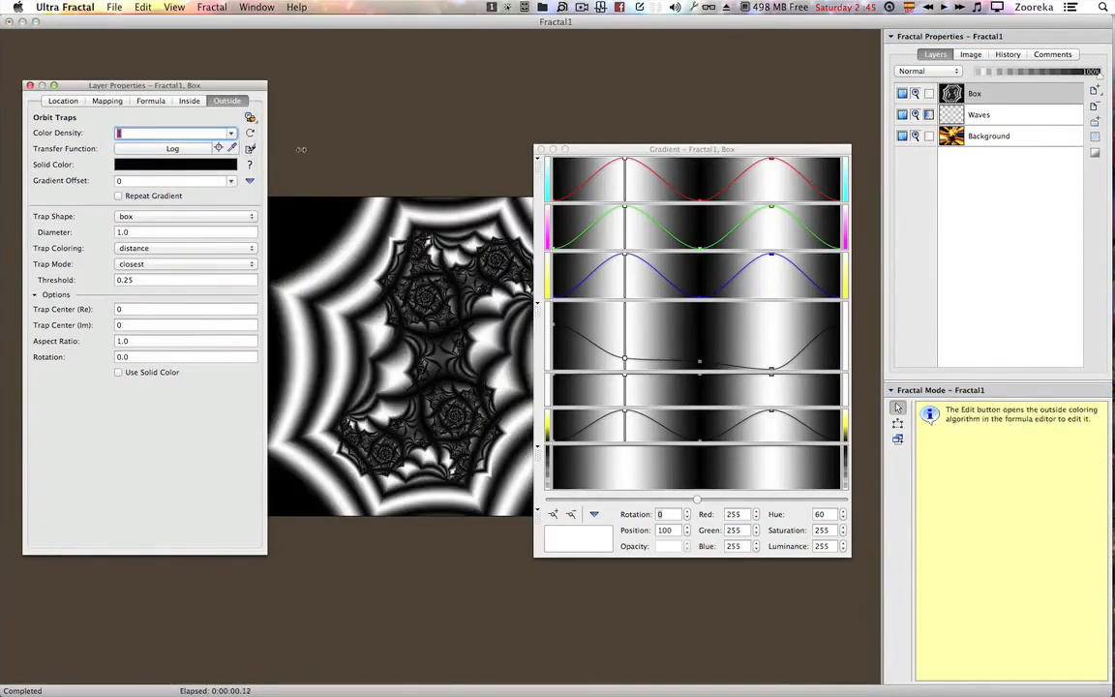
# Arrange the floating windows to uncover more of the fractal and link color and opacity in the Box gradient.
pyautogui.moveTo(607, 143); pyautogui.dragTo(674, 130)
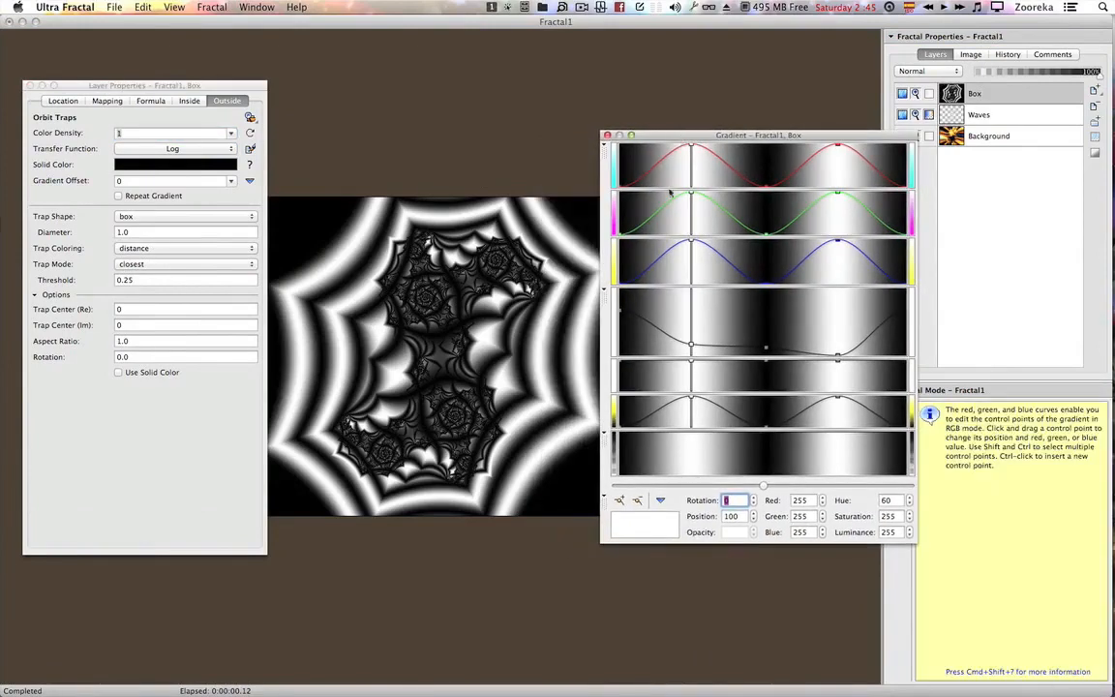
pyautogui.moveTo(215, 85); pyautogui.dragTo(135, 91)
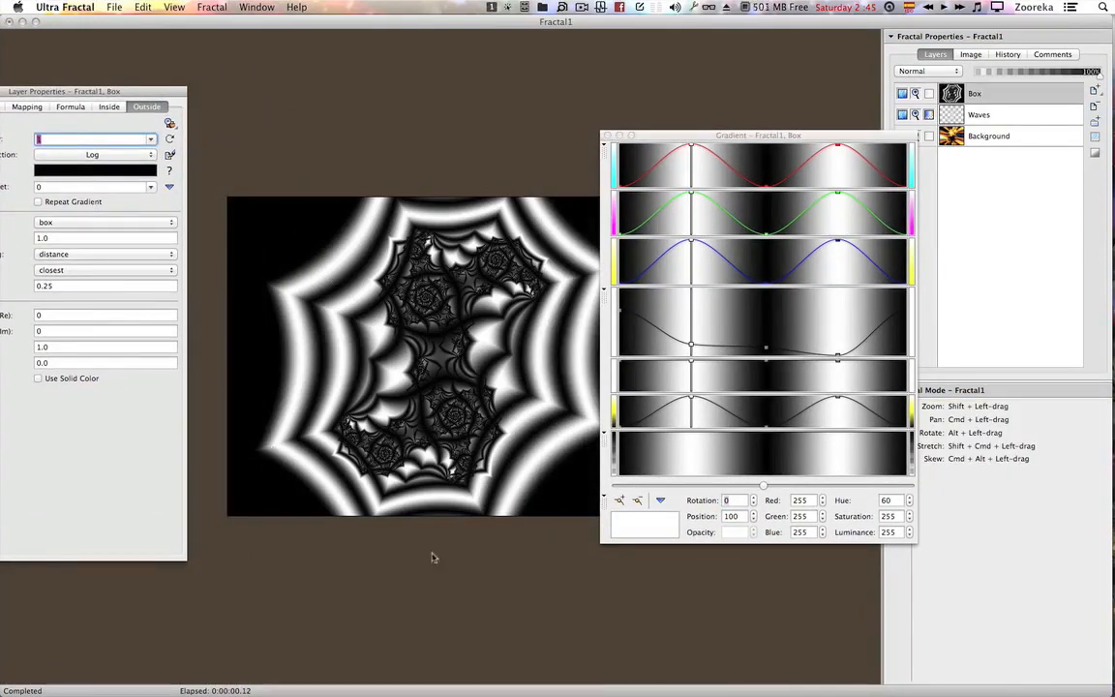
pyautogui.moveTo(767, 137)
pyautogui.mouseDown()
pyautogui.moveTo(777, 143)
pyautogui.moveTo(763, 119)
pyautogui.mouseUp()
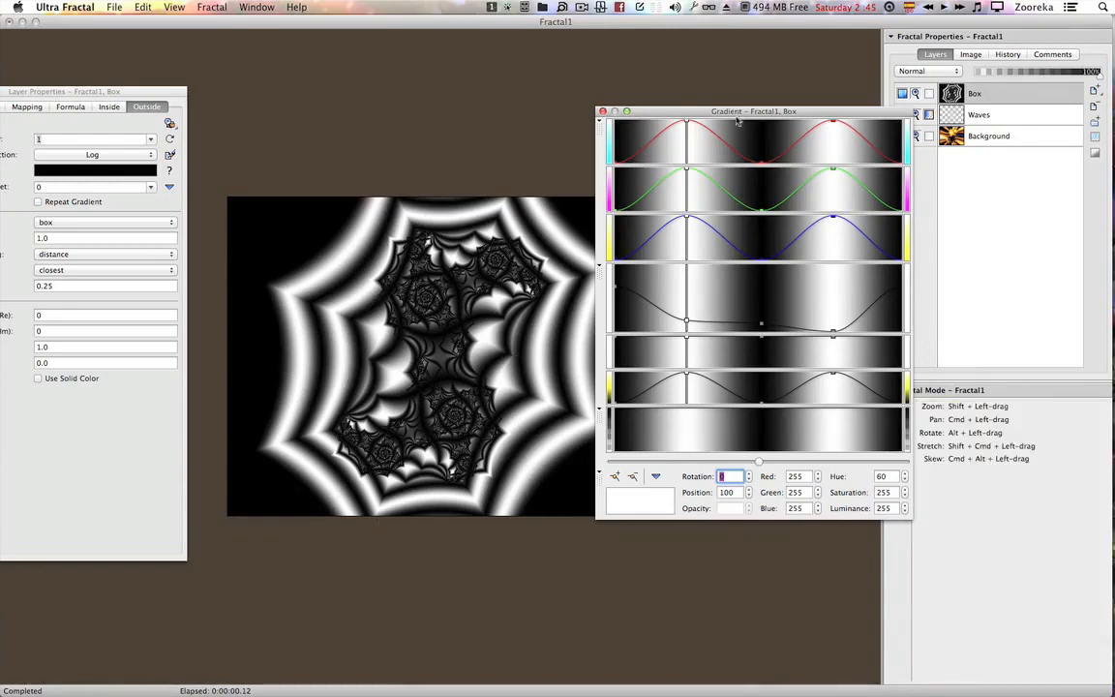
pyautogui.moveTo(738, 110); pyautogui.dragTo(705, 74)
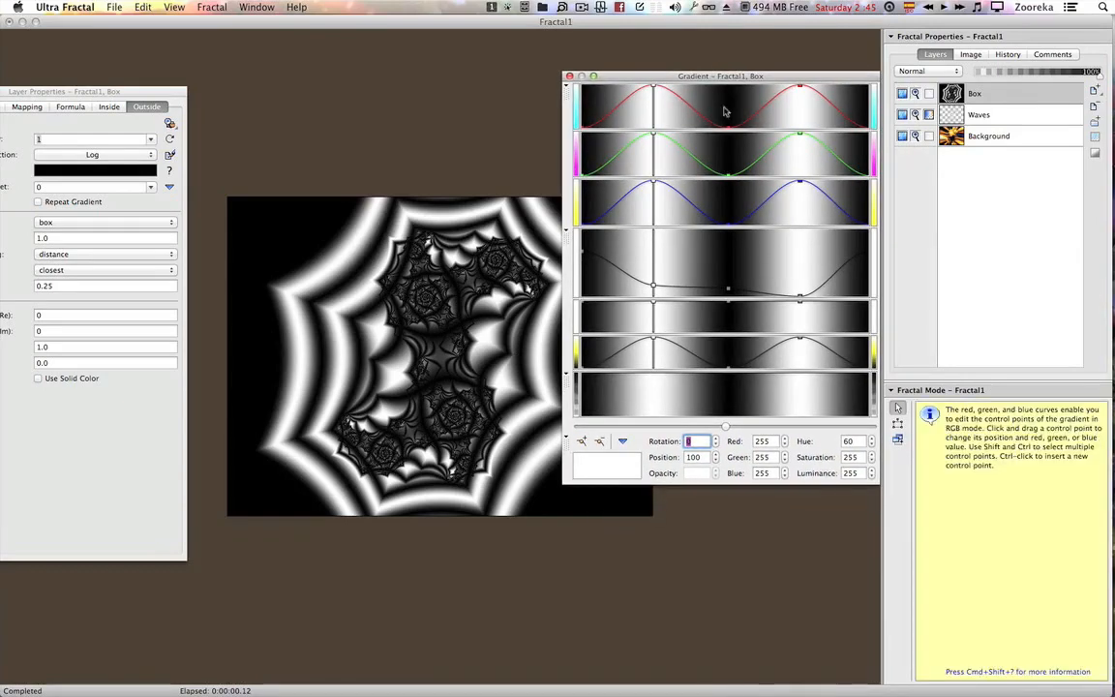
pyautogui.rightClick(633, 397)
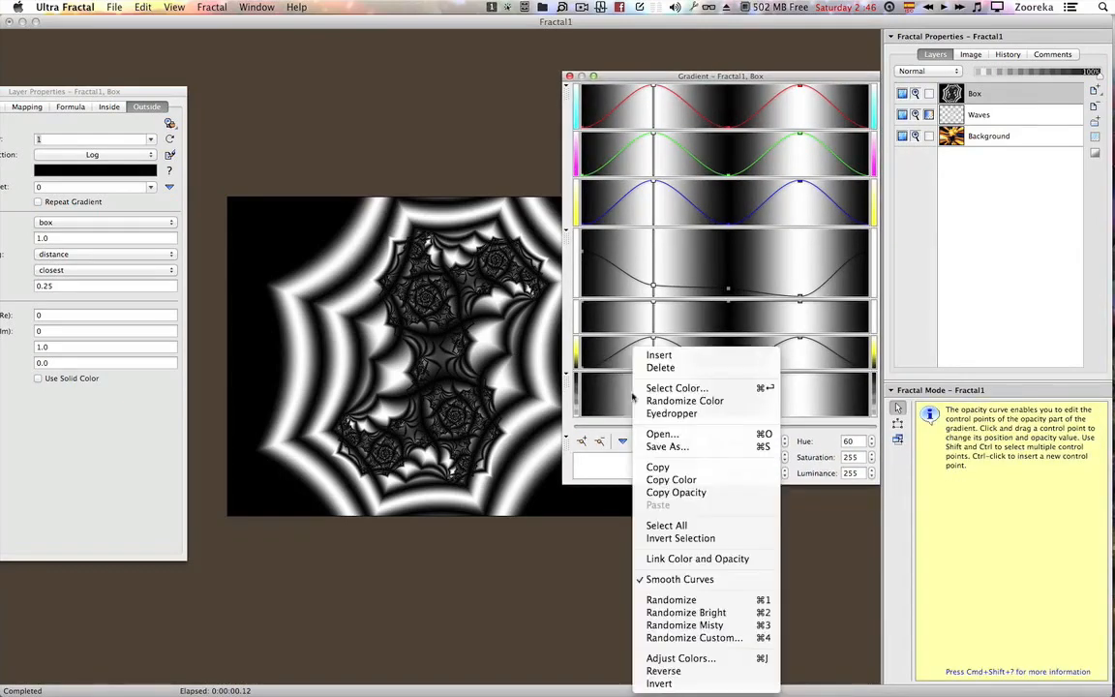
pyautogui.click(680, 560)
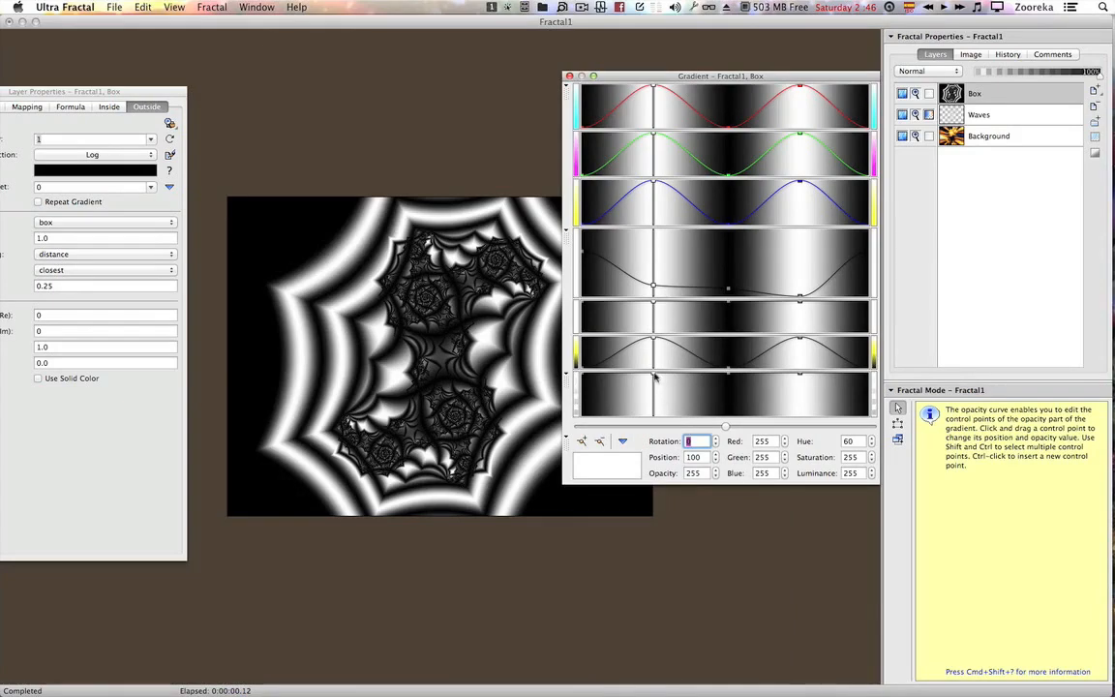
# Lower the opacity of the gradient's first white control point to 0 and place it at position 92.
pyautogui.moveTo(653, 377); pyautogui.dragTo(652, 461)
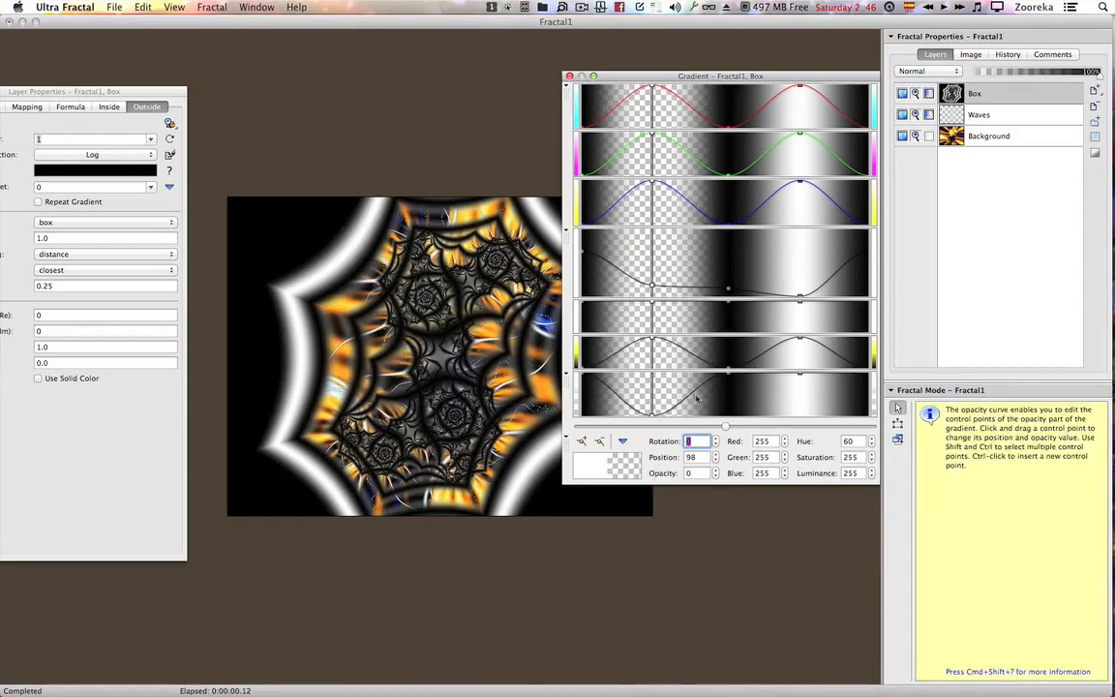
pyautogui.click(586, 379)
pyautogui.moveTo(583, 376)
pyautogui.mouseDown()
pyautogui.moveTo(583, 438)
pyautogui.moveTo(584, 363)
pyautogui.mouseUp()
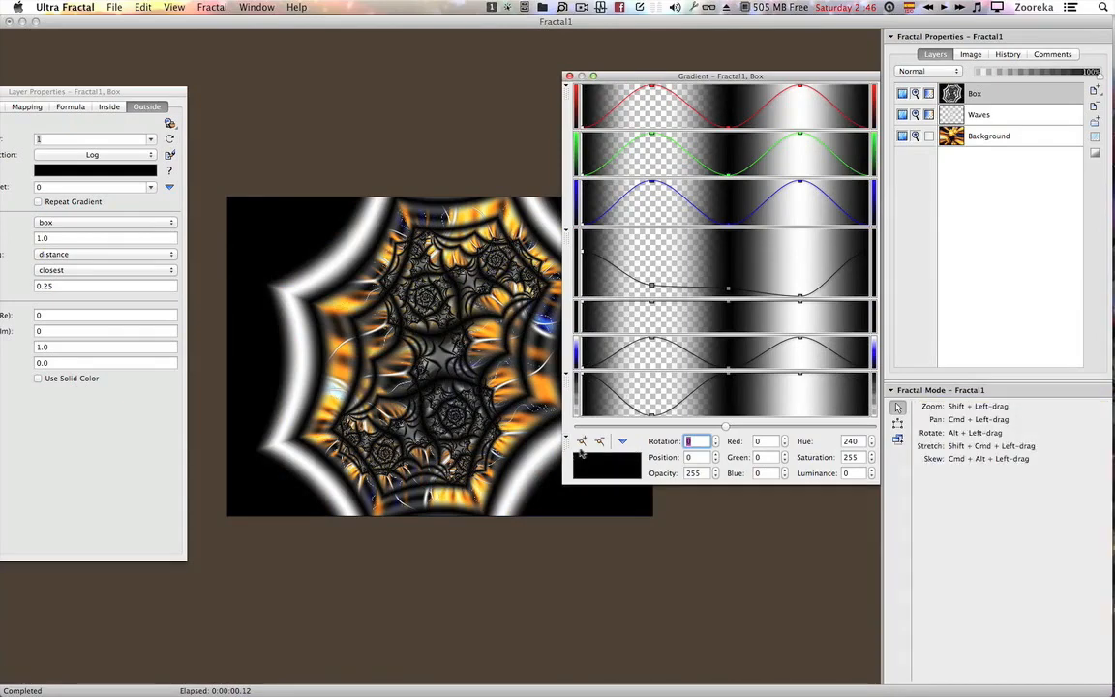
pyautogui.click(650, 414)
pyautogui.moveTo(650, 415); pyautogui.dragTo(655, 415)
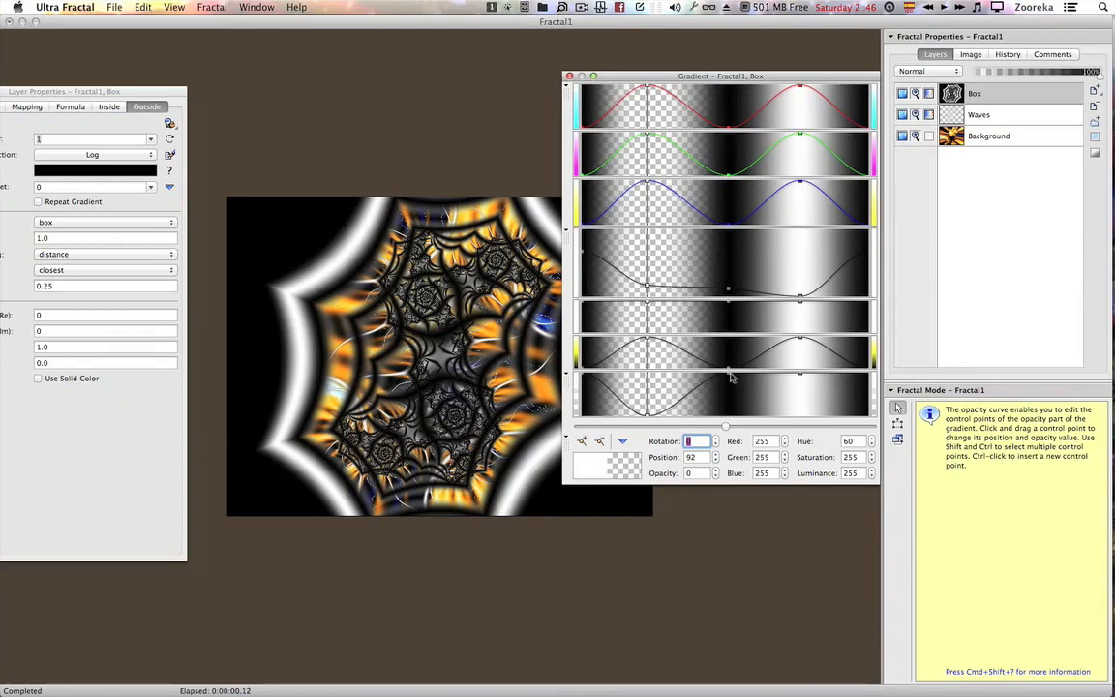
# Make the middle black control point fully transparent at position 204 and move the second white control point to position 210.
pyautogui.moveTo(730, 379)
pyautogui.mouseDown()
pyautogui.moveTo(733, 444)
pyautogui.moveTo(717, 383)
pyautogui.mouseUp()
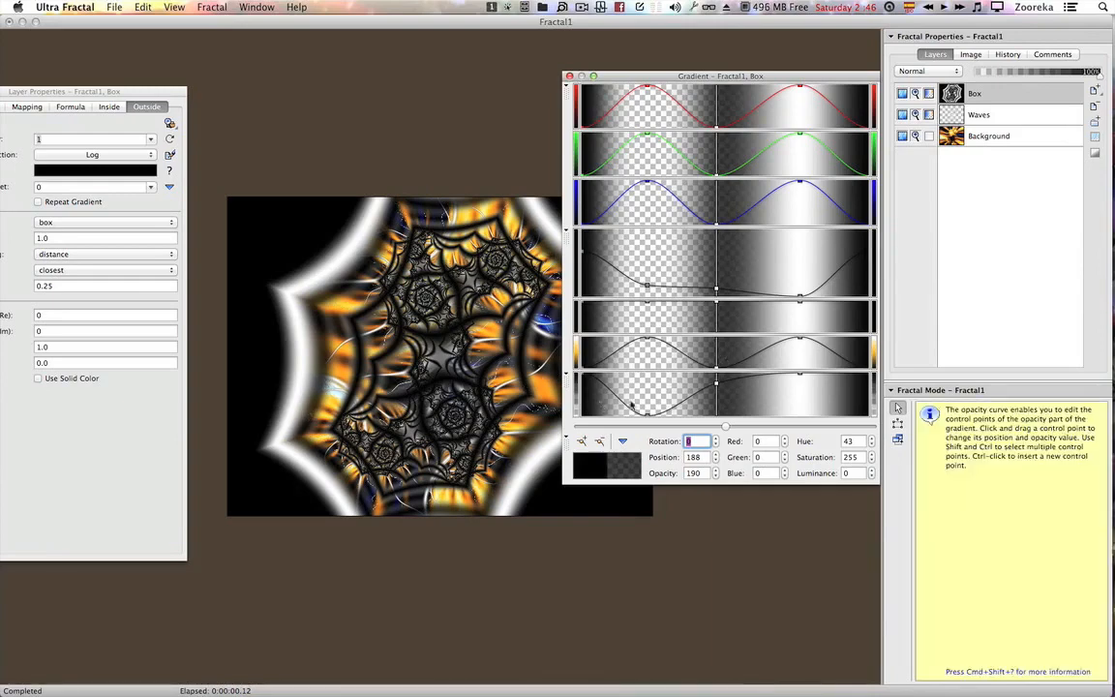
pyautogui.moveTo(716, 384); pyautogui.dragTo(729, 420)
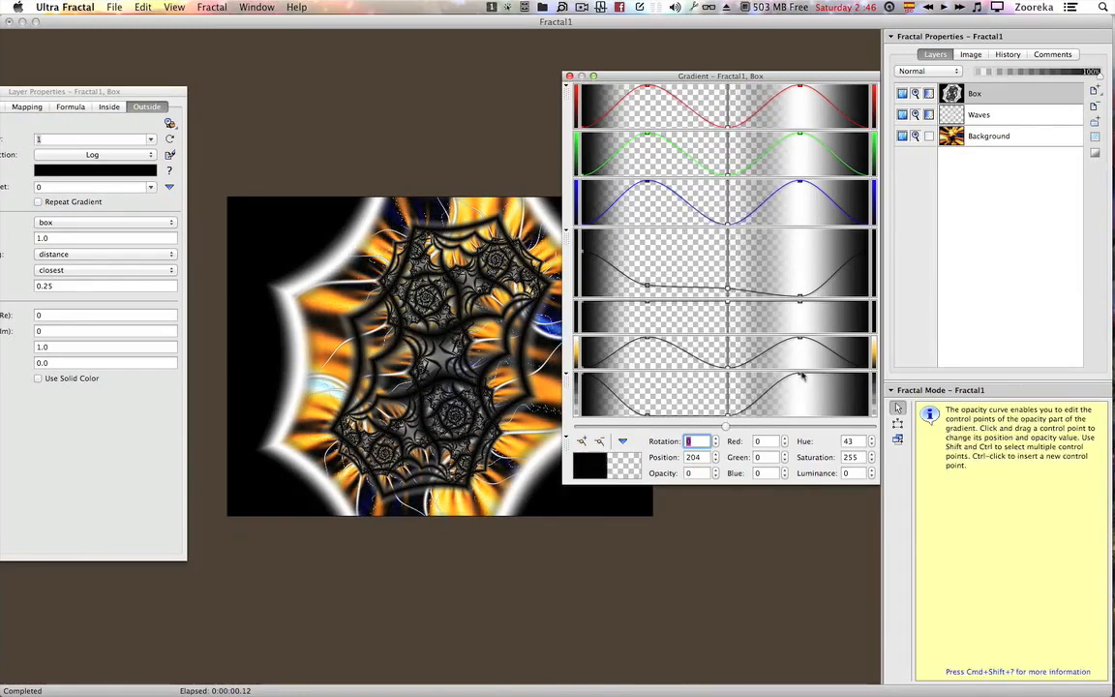
pyautogui.moveTo(800, 375); pyautogui.dragTo(732, 376)
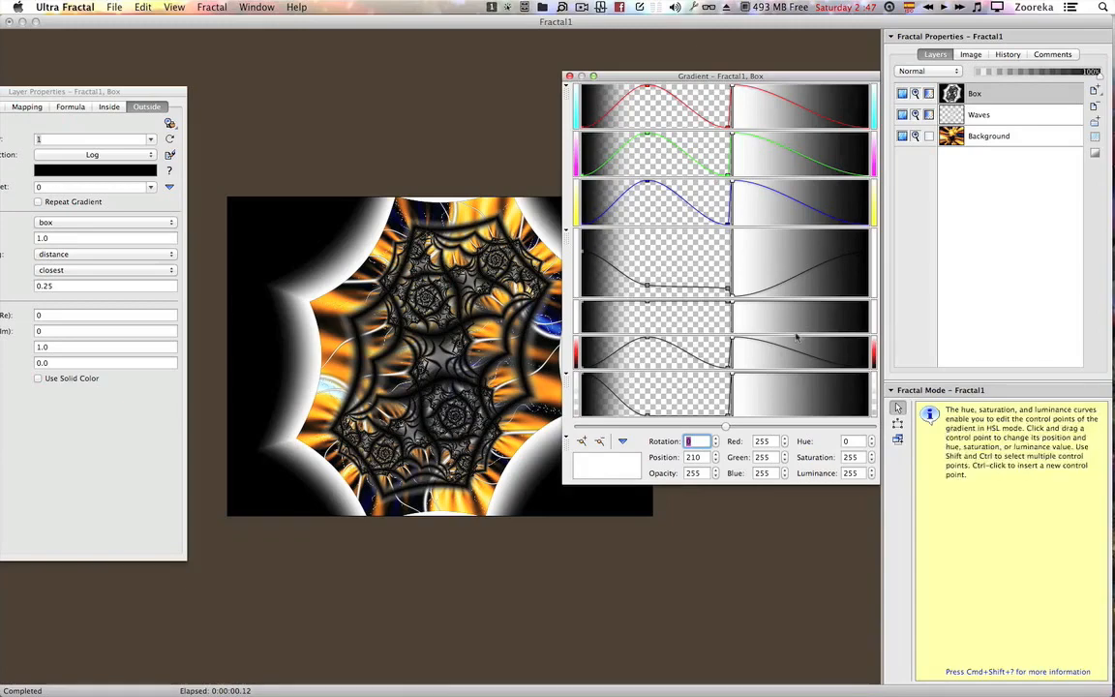
# Insert a white control point at position 240 and a black one at position 242 to form a sharp-edged white band.
pyautogui.keyDown('super'); pyautogui.click(758, 349); pyautogui.keyUp('super')
pyautogui.moveTo(758, 348); pyautogui.dragTo(745, 335)
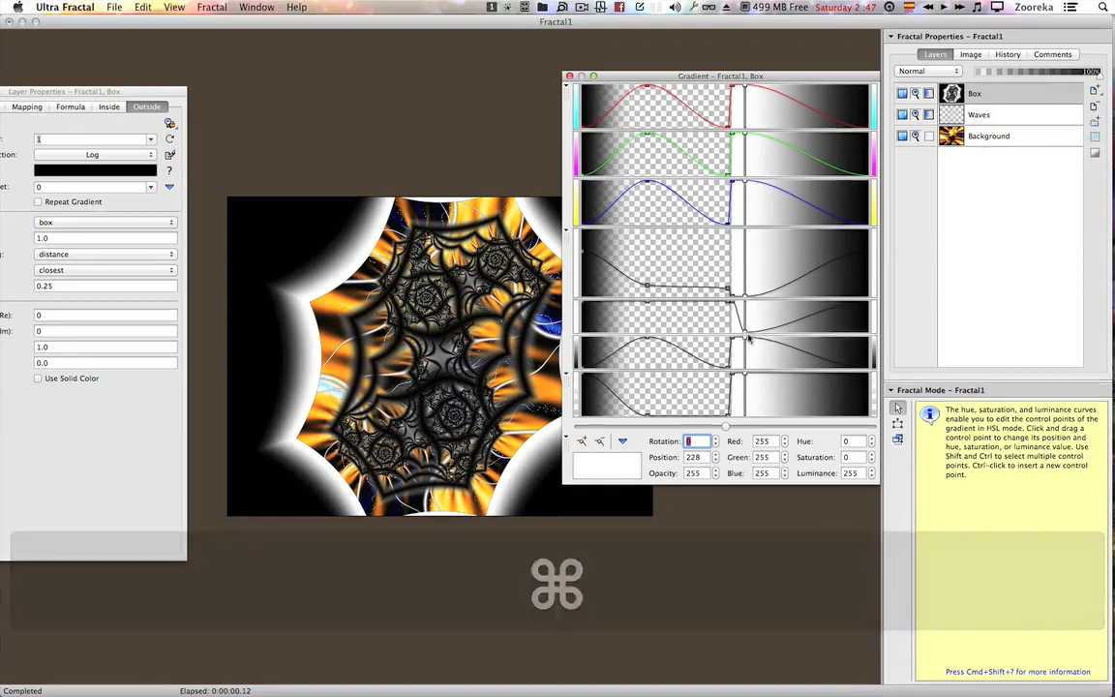
pyautogui.moveTo(744, 334); pyautogui.dragTo(757, 379)
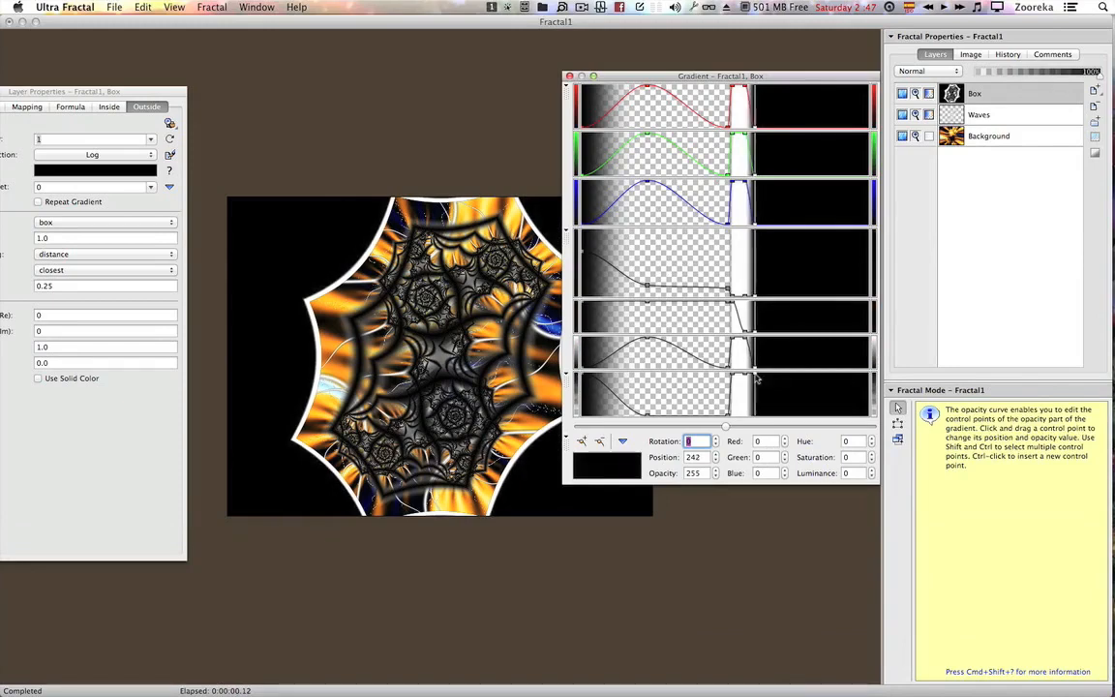
pyautogui.moveTo(746, 338)
pyautogui.mouseDown()
pyautogui.moveTo(754, 343)
pyautogui.moveTo(682, 342)
pyautogui.moveTo(757, 343)
pyautogui.mouseUp()
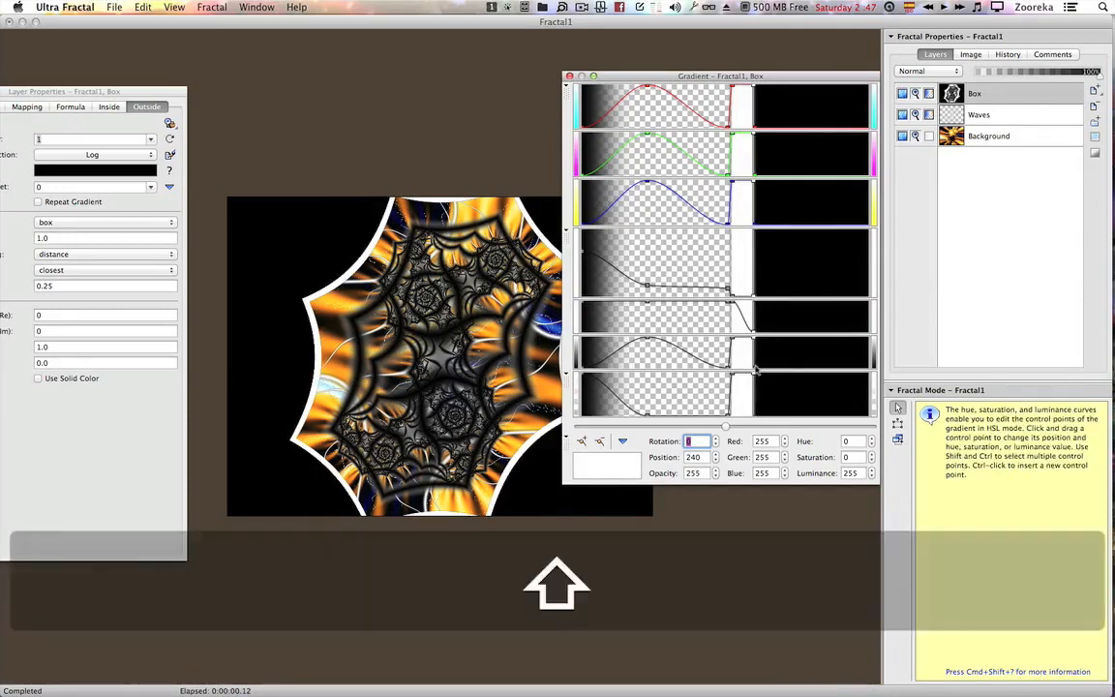
# Set the black control point at the white band's outer edge to position 240.
pyautogui.keyDown('shift'); pyautogui.click(756, 369); pyautogui.keyUp('shift')
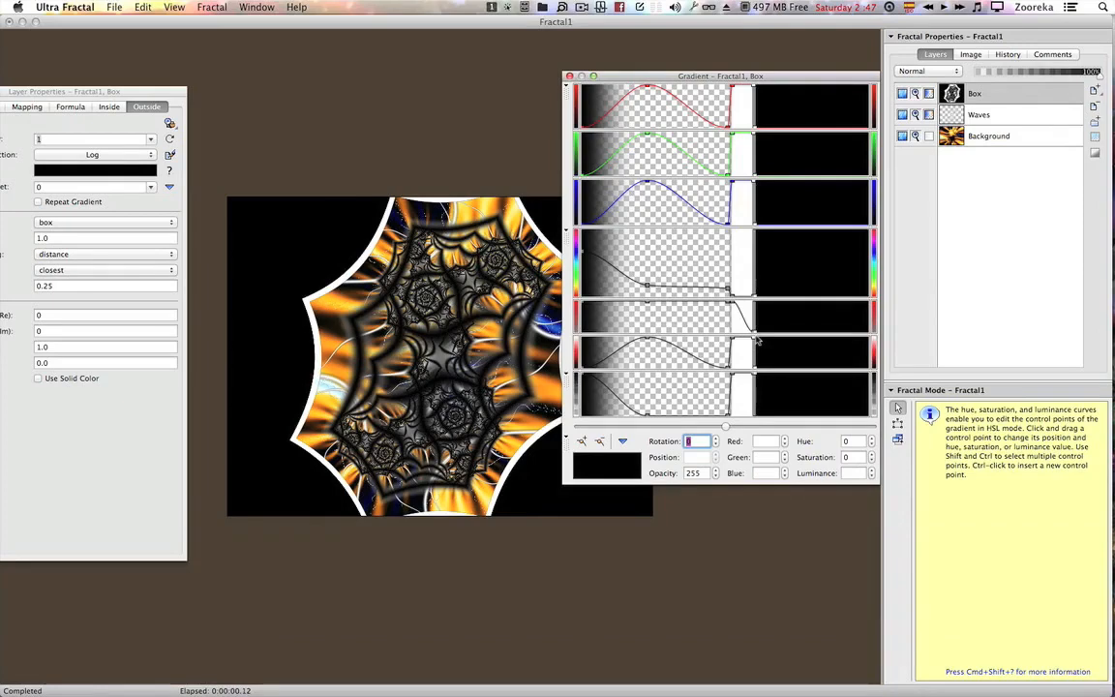
pyautogui.click(770, 359)
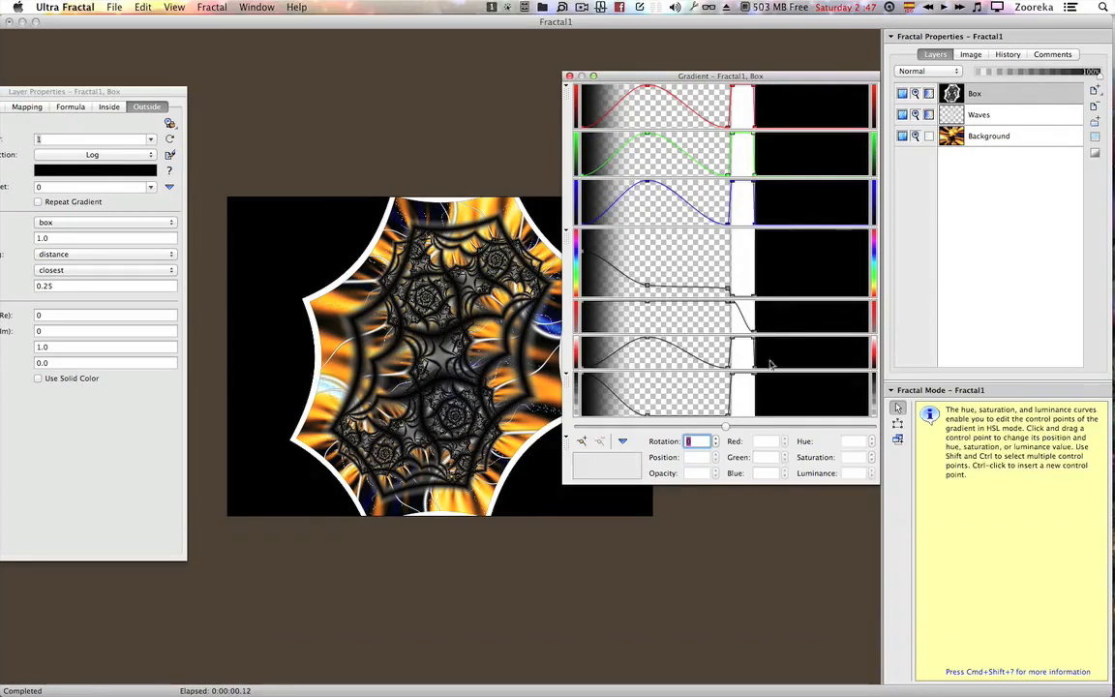
pyautogui.click(753, 345)
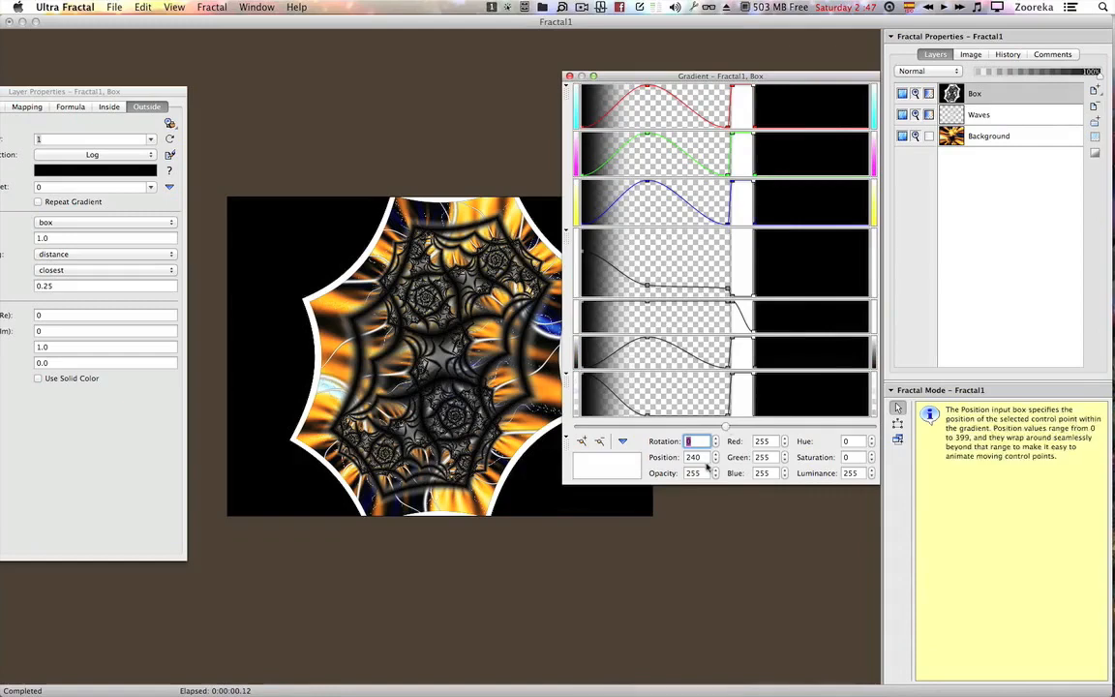
pyautogui.click(755, 369)
pyautogui.click(699, 457)
pyautogui.moveTo(699, 456); pyautogui.dragTo(695, 457)
pyautogui.write('0')
pyautogui.press('Return')
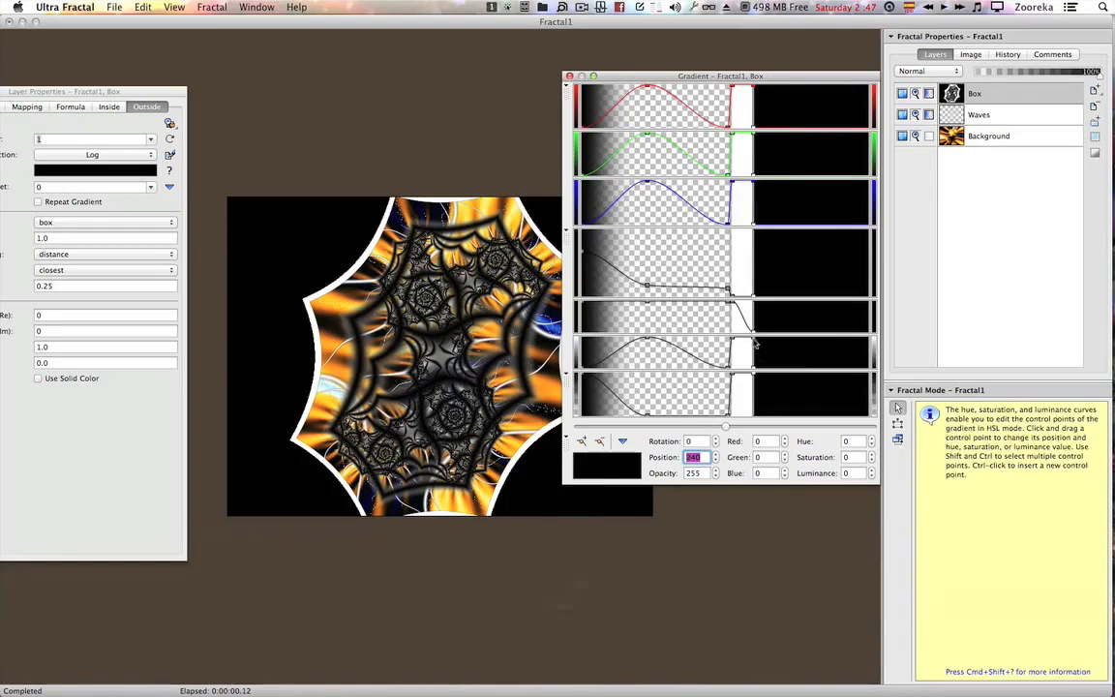
# Move the overlapping white and black control points together to widen the white band, and shift the gradient window off the fractal.
pyautogui.keyDown('shift'); pyautogui.click(756, 344); pyautogui.keyUp('shift')
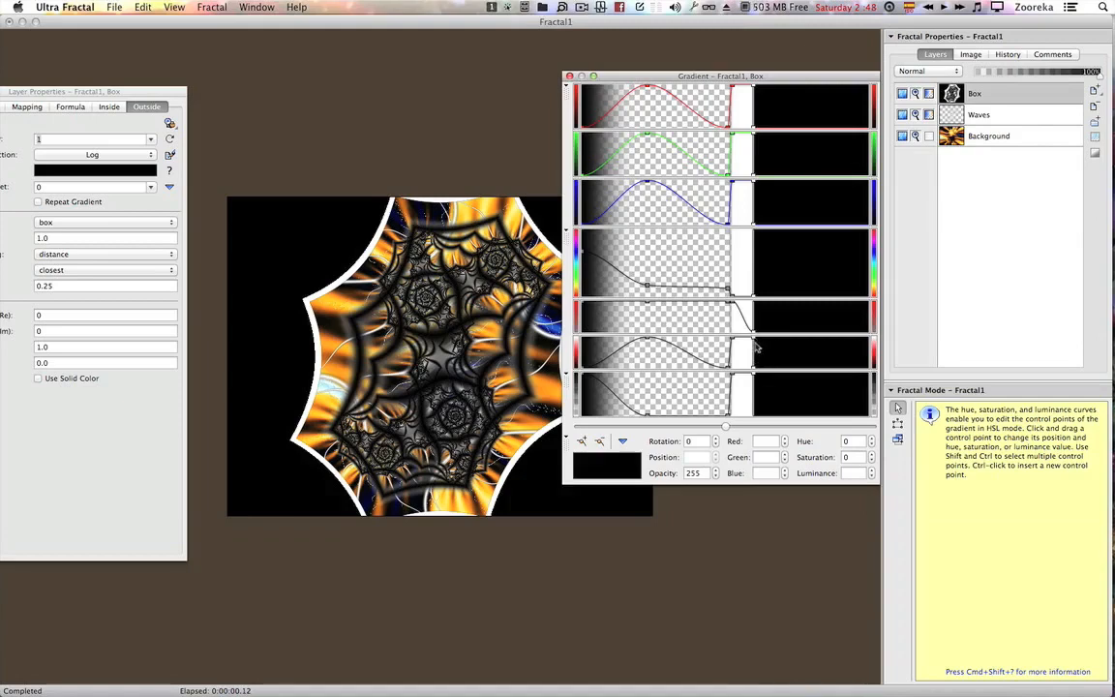
pyautogui.moveTo(758, 341); pyautogui.dragTo(765, 342)
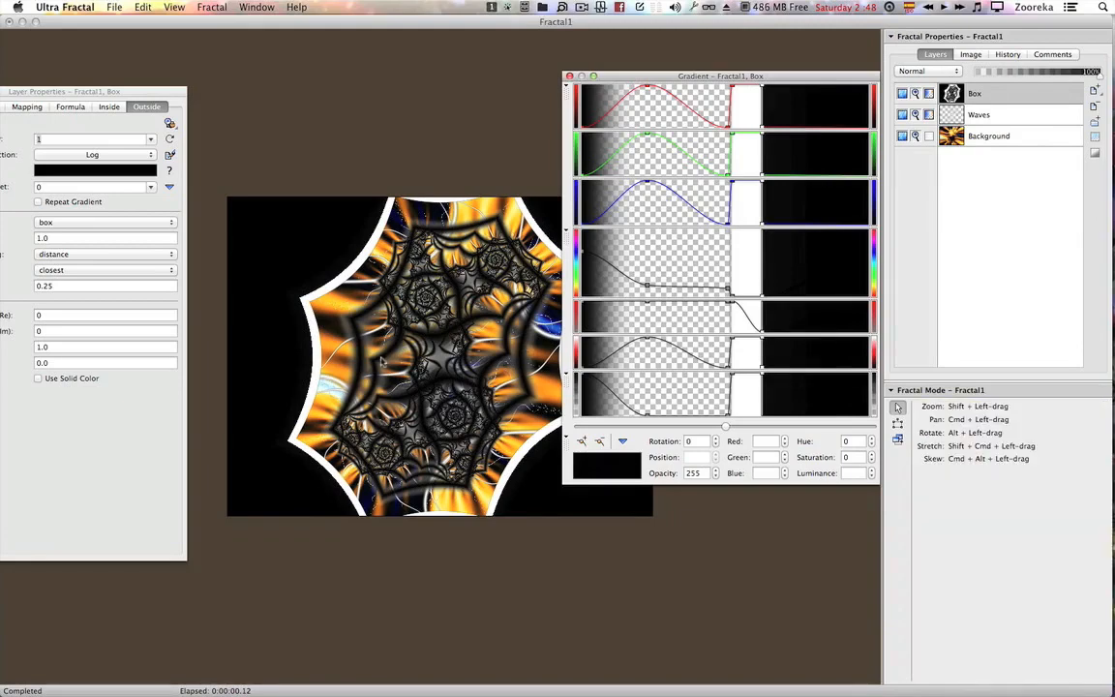
pyautogui.moveTo(665, 84); pyautogui.dragTo(746, 141)
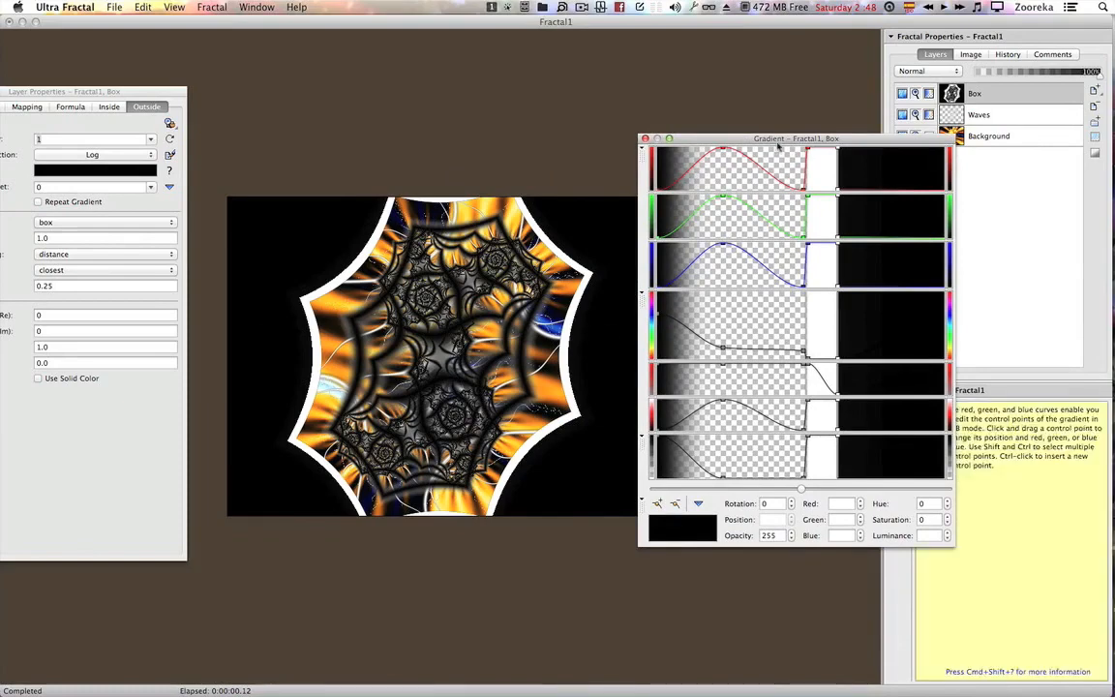
pyautogui.moveTo(777, 146); pyautogui.dragTo(756, 169)
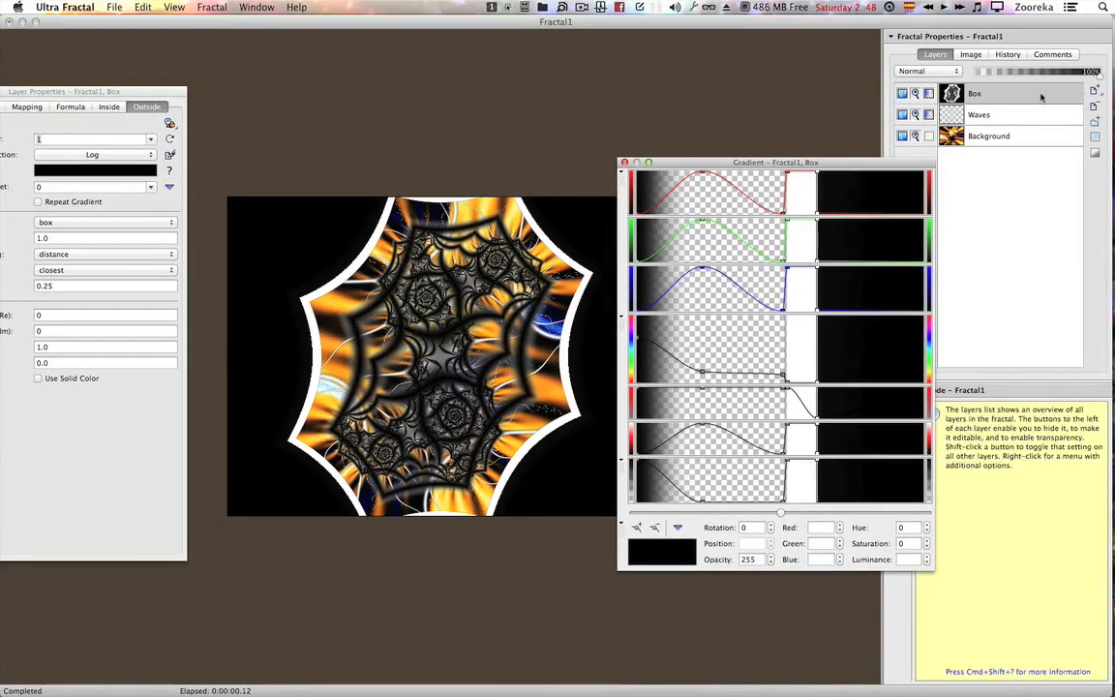
# Duplicate the Box layer and hide the original Box layer.
pyautogui.click(1095, 92)
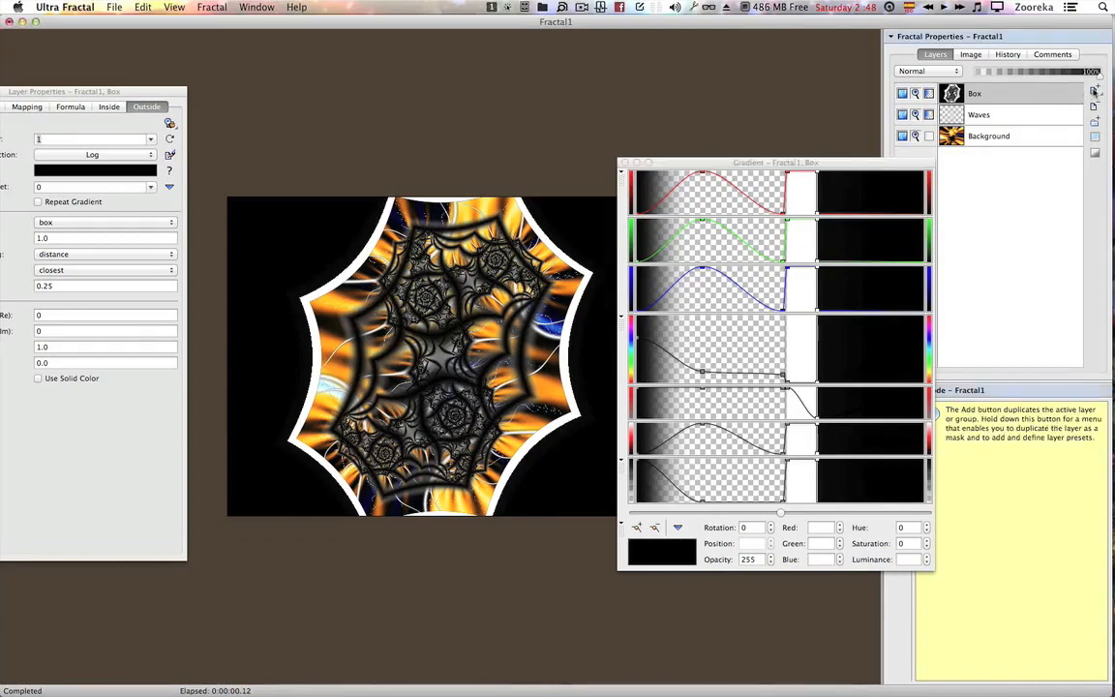
pyautogui.click(1095, 92)
pyautogui.click(1095, 107)
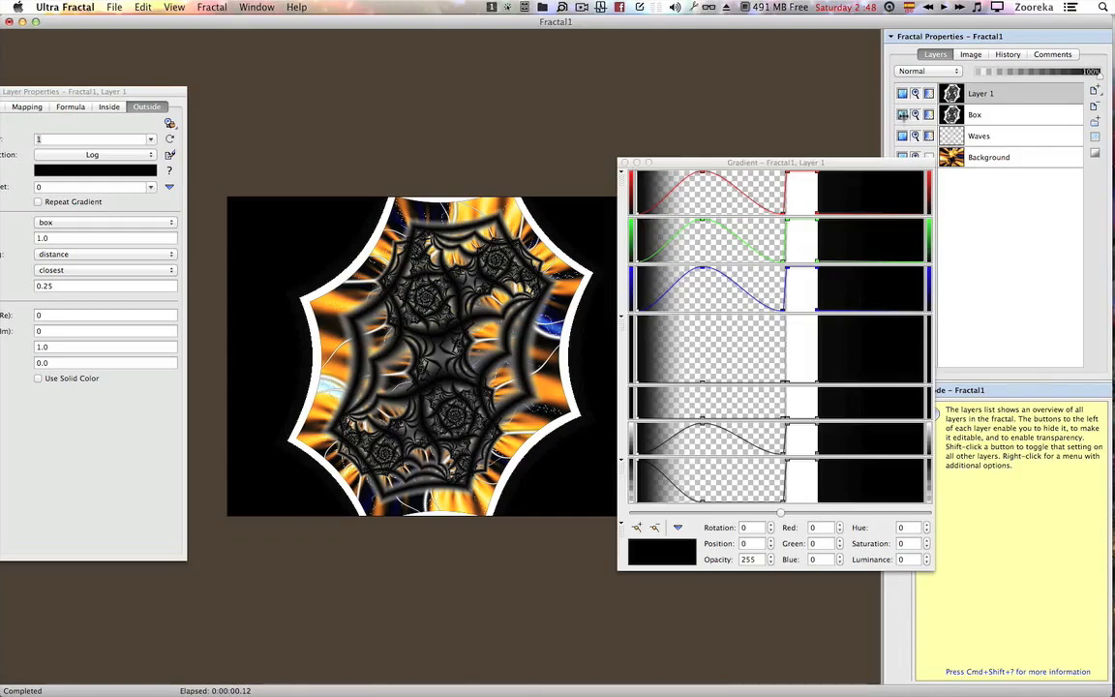
pyautogui.click(903, 114)
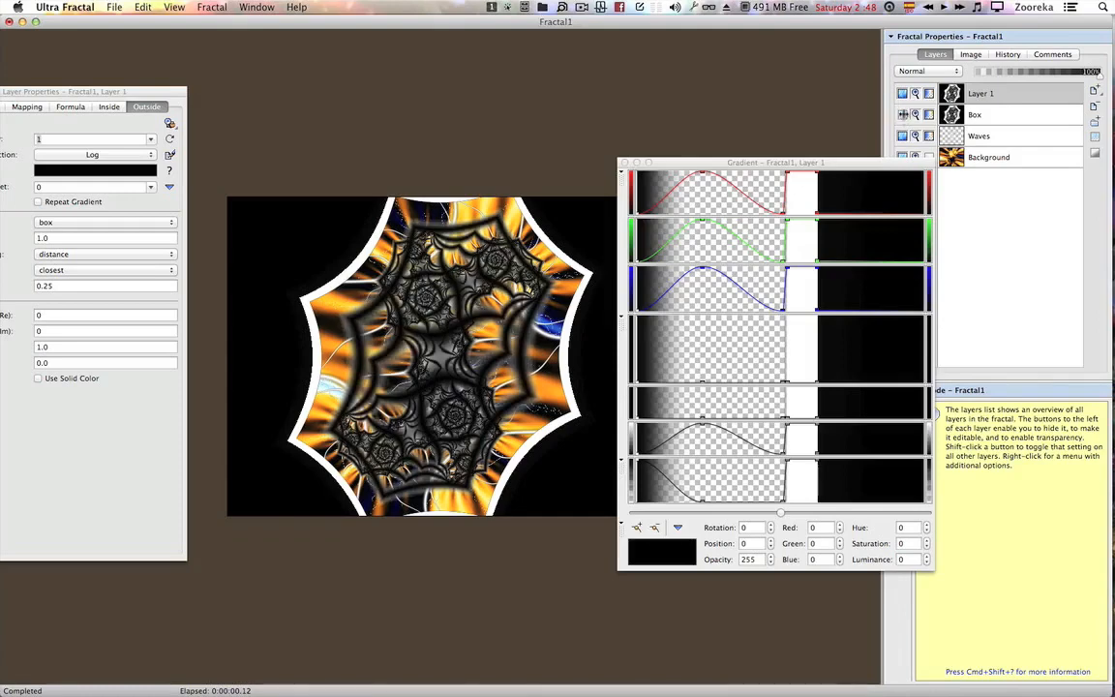
# Rename the duplicated top layer as Mask.
pyautogui.rightClick(1001, 93)
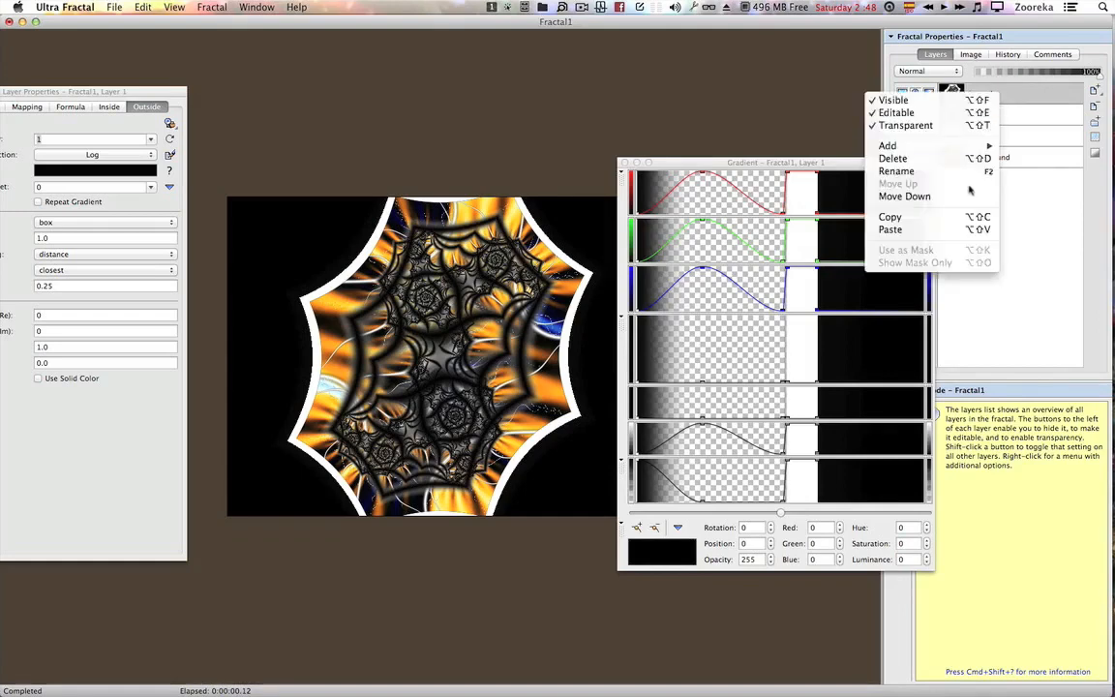
pyautogui.click(897, 171)
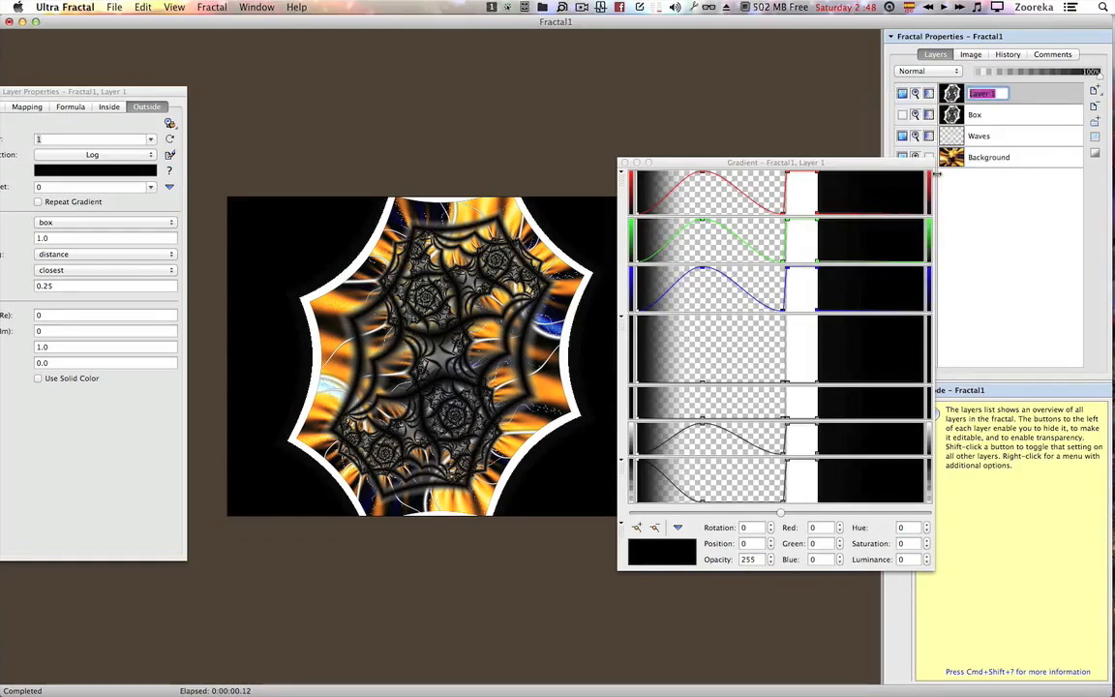
pyautogui.write('Mask')
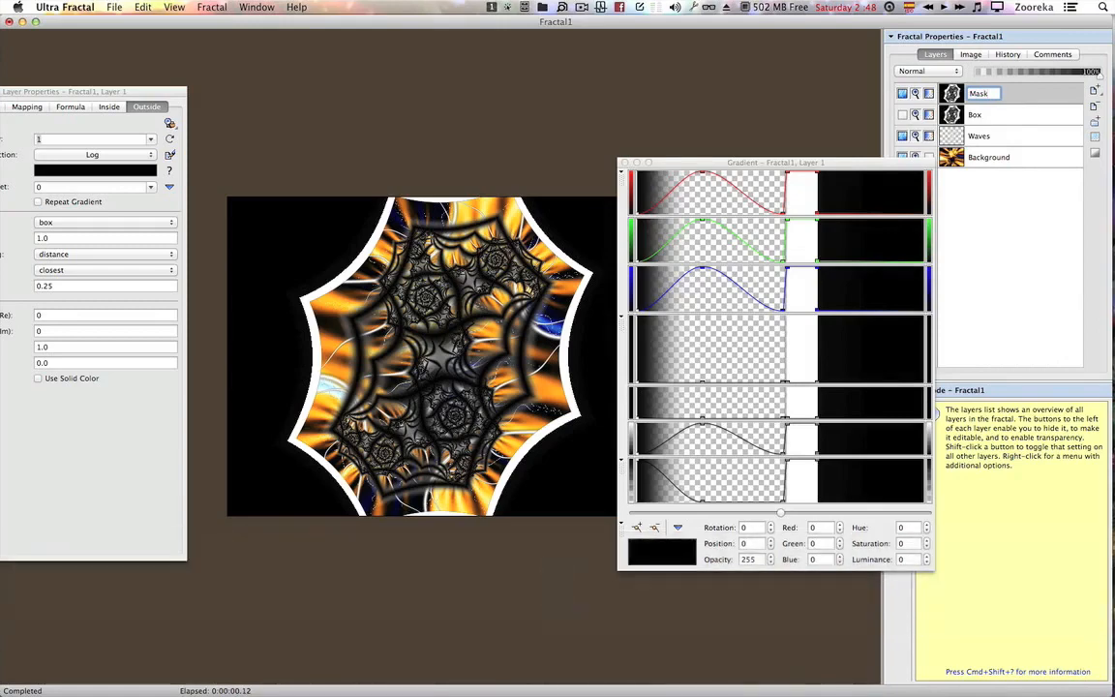
pyautogui.press('Return')
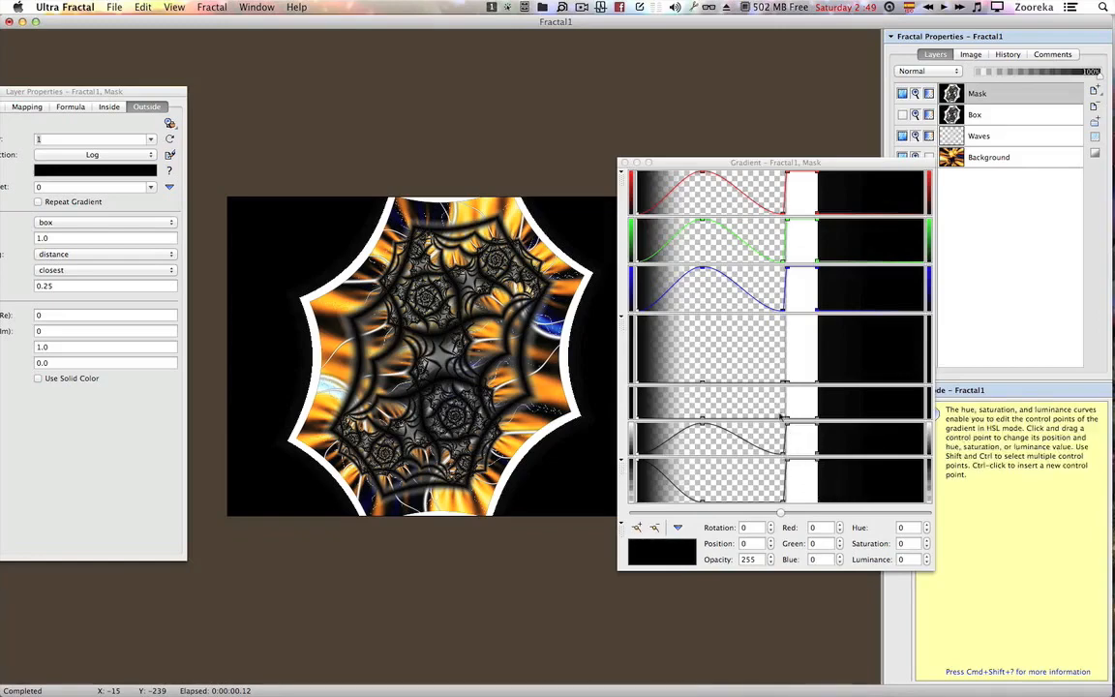
pyautogui.click(817, 460)
pyautogui.keyDown('shift'); pyautogui.click(783, 454); pyautogui.keyUp('shift')
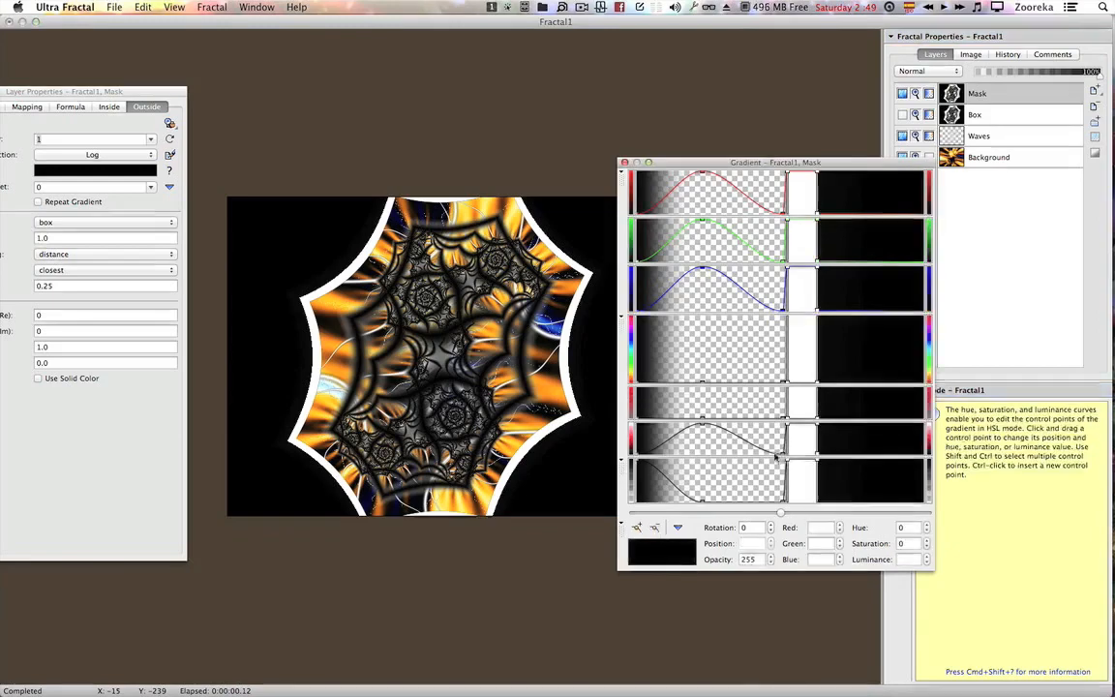
pyautogui.click(833, 500)
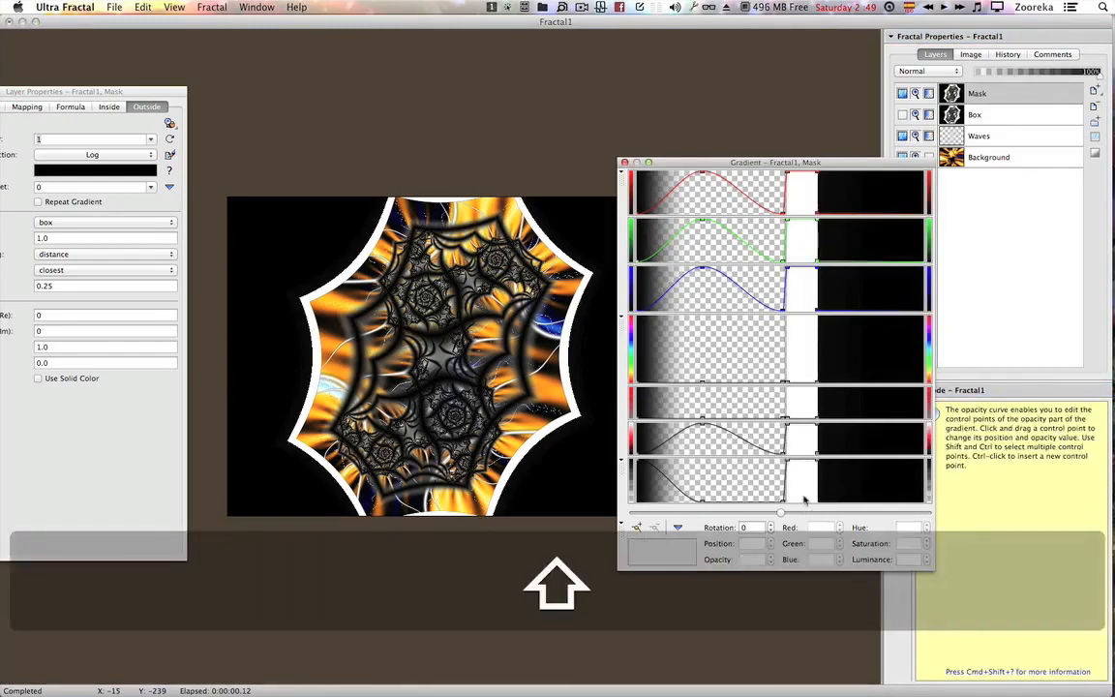
pyautogui.click(784, 499)
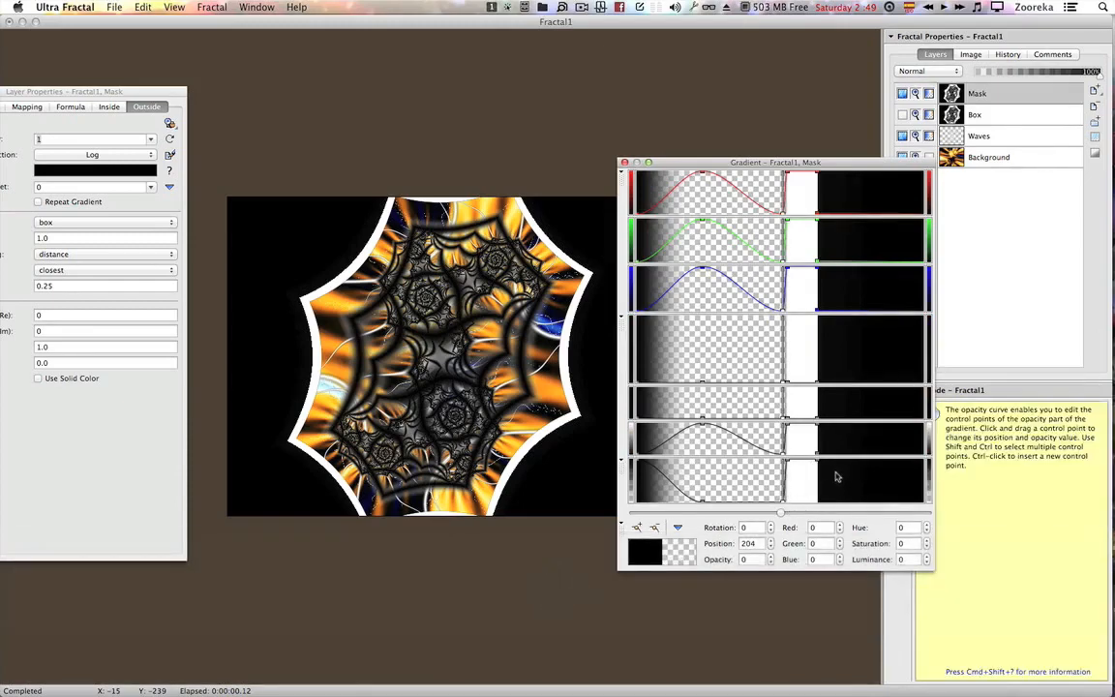
pyautogui.press('shift')
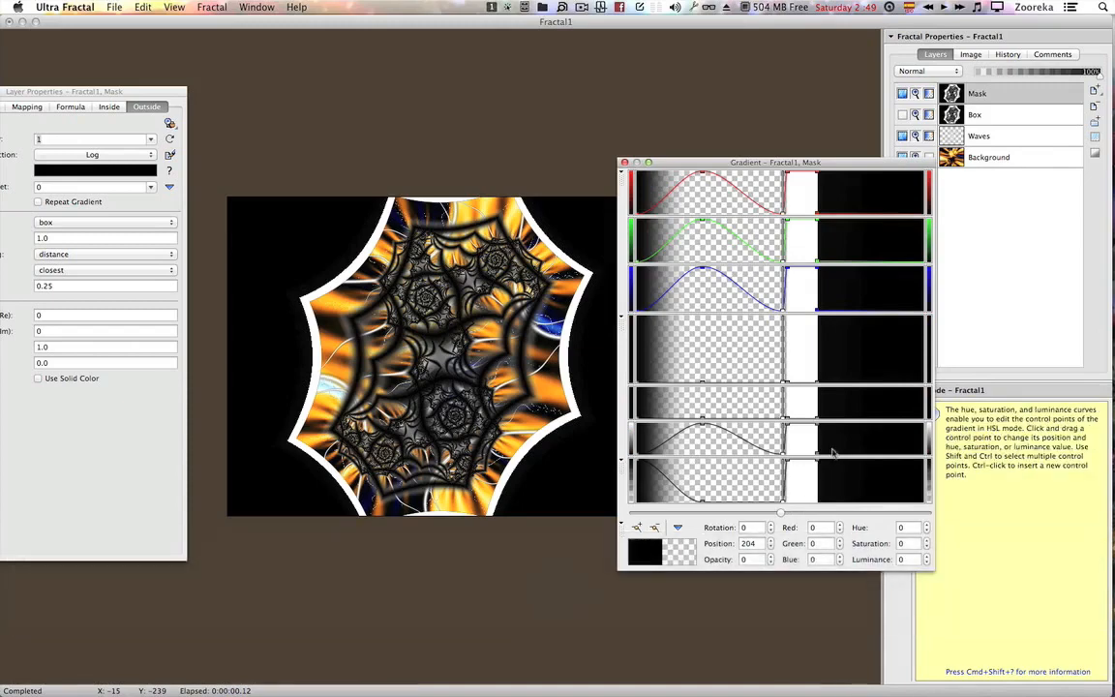
pyautogui.press('shift')
pyautogui.keyDown('shift'); pyautogui.click(823, 503); pyautogui.keyUp('shift')
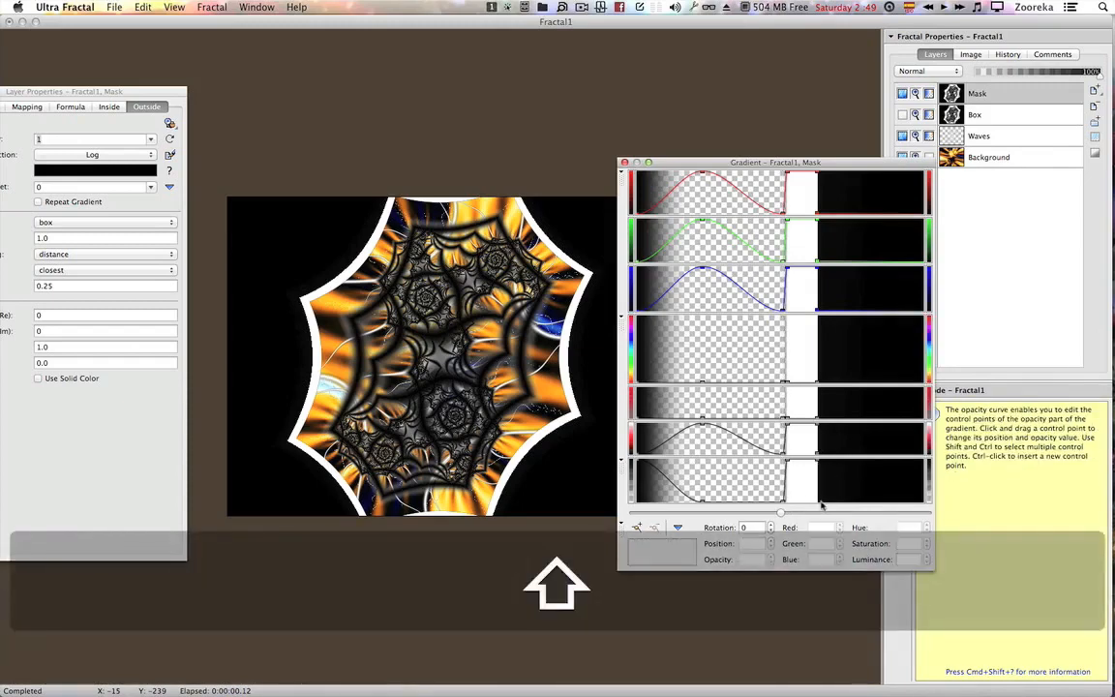
# Insert a semi-transparent dark control point just past the Mask gradient's white band and another at position 188 with opacity 0.
pyautogui.moveTo(831, 470); pyautogui.dragTo(782, 492)
pyautogui.press('super+z')
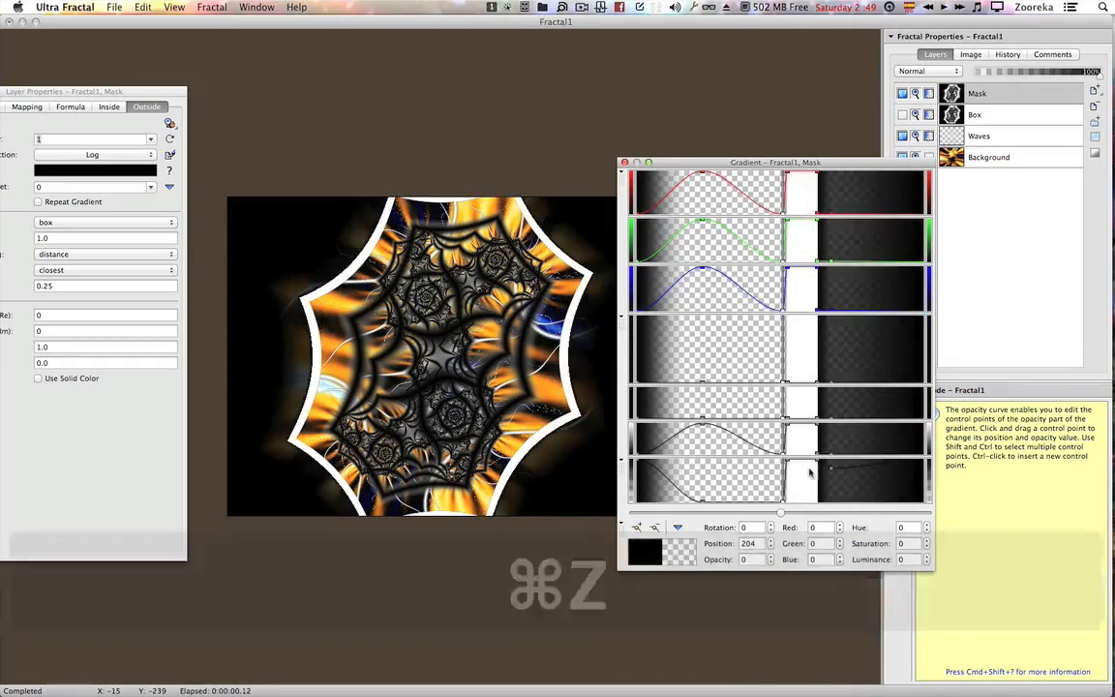
pyautogui.keyDown('shift'); pyautogui.keyDown('super'); pyautogui.click(775, 502); pyautogui.keyUp('super'); pyautogui.keyUp('shift')
pyautogui.press('shift+super+z')
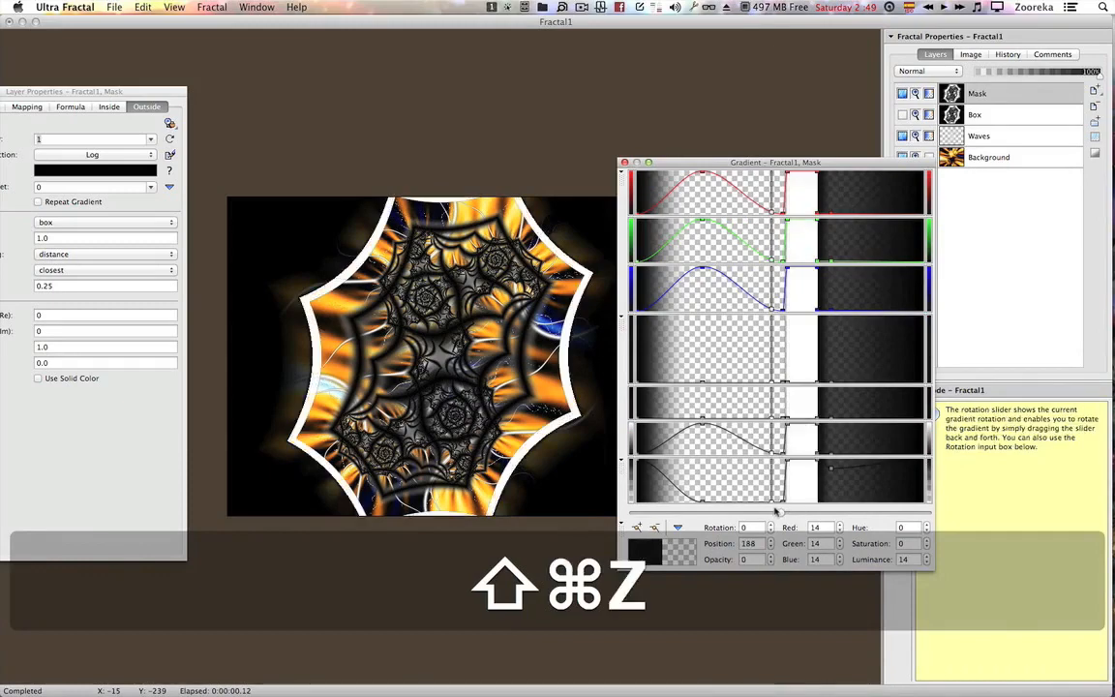
# Try to remove the white band by deleting its white and black control points, and undo the deletions.
pyautogui.click(861, 495)
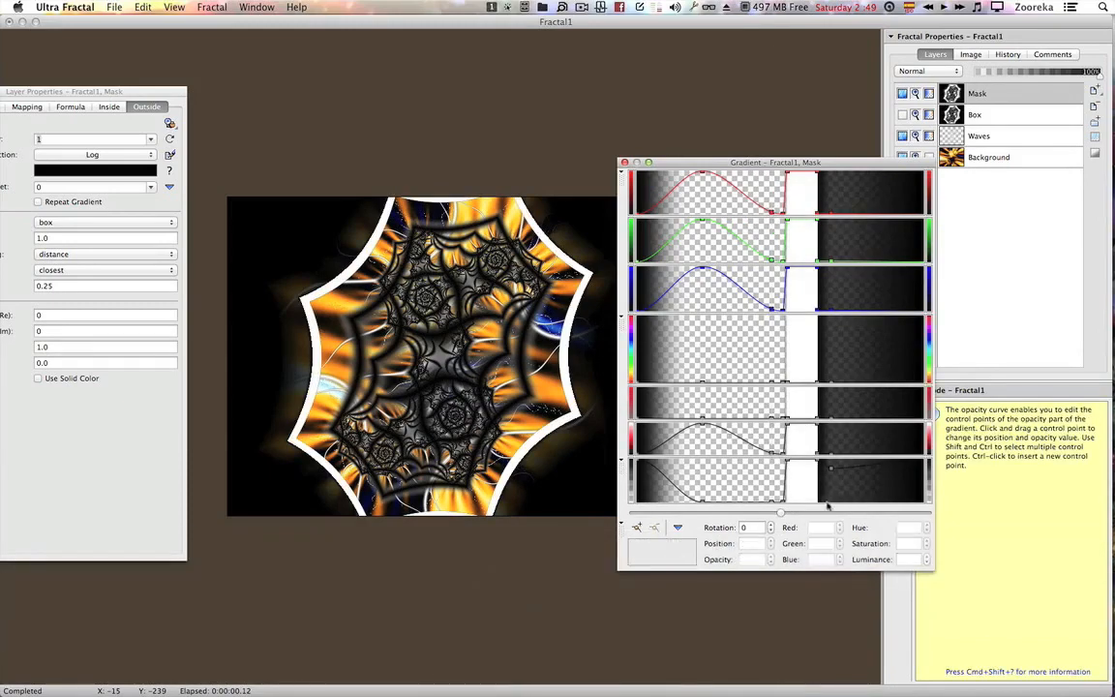
pyautogui.keyDown('super'); pyautogui.click(788, 425); pyautogui.keyUp('super')
pyautogui.keyDown('super'); pyautogui.click(817, 427); pyautogui.keyUp('super')
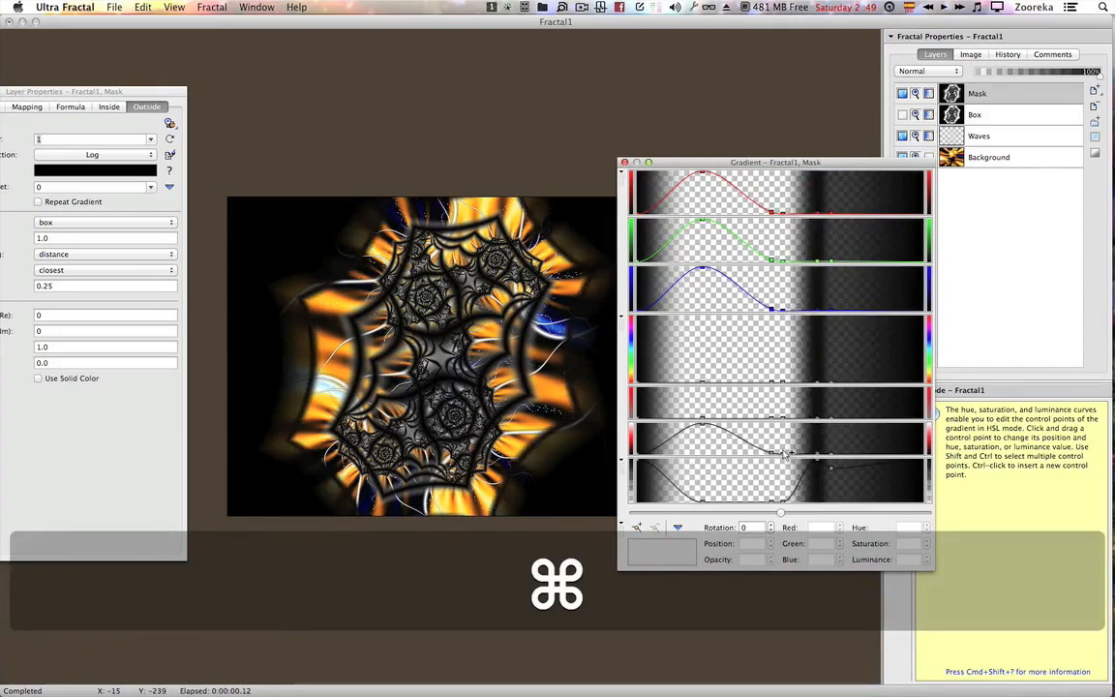
pyautogui.keyDown('super'); pyautogui.click(783, 453); pyautogui.keyUp('super')
pyautogui.keyDown('super'); pyautogui.click(822, 458); pyautogui.keyUp('super')
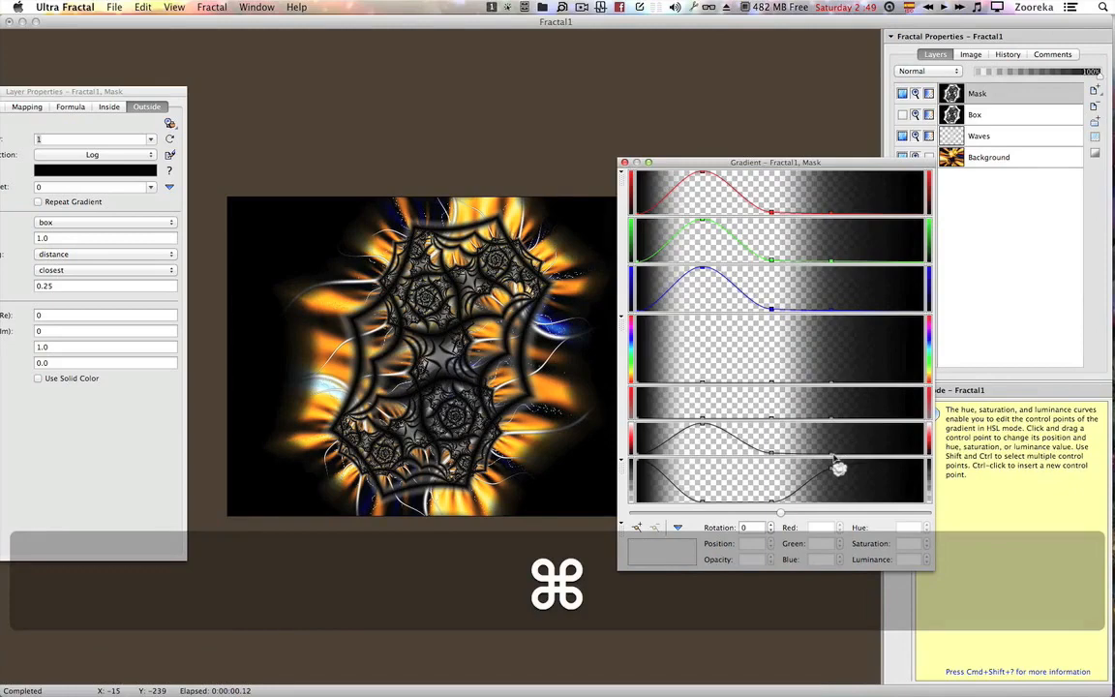
pyautogui.press('super+z')
pyautogui.press('super+z')
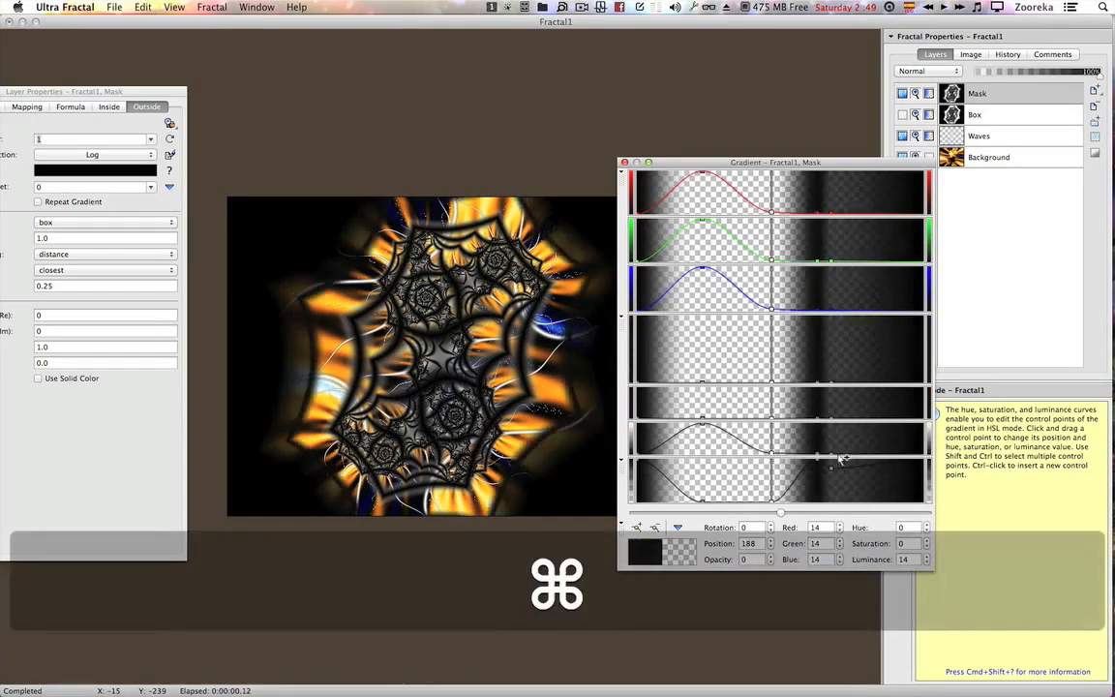
pyautogui.press('super+z')
pyautogui.press('super+z')
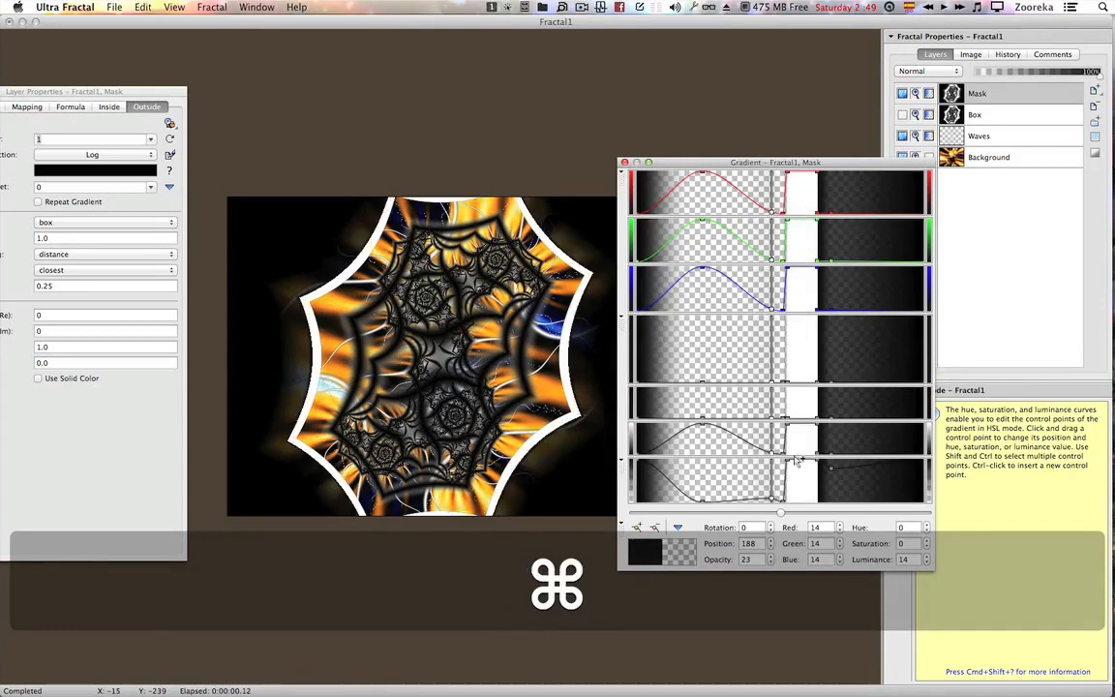
# Move the semi-transparent dark control point to the white band's outer edge at position 256 with opacity 255.
pyautogui.moveTo(833, 472); pyautogui.dragTo(821, 452)
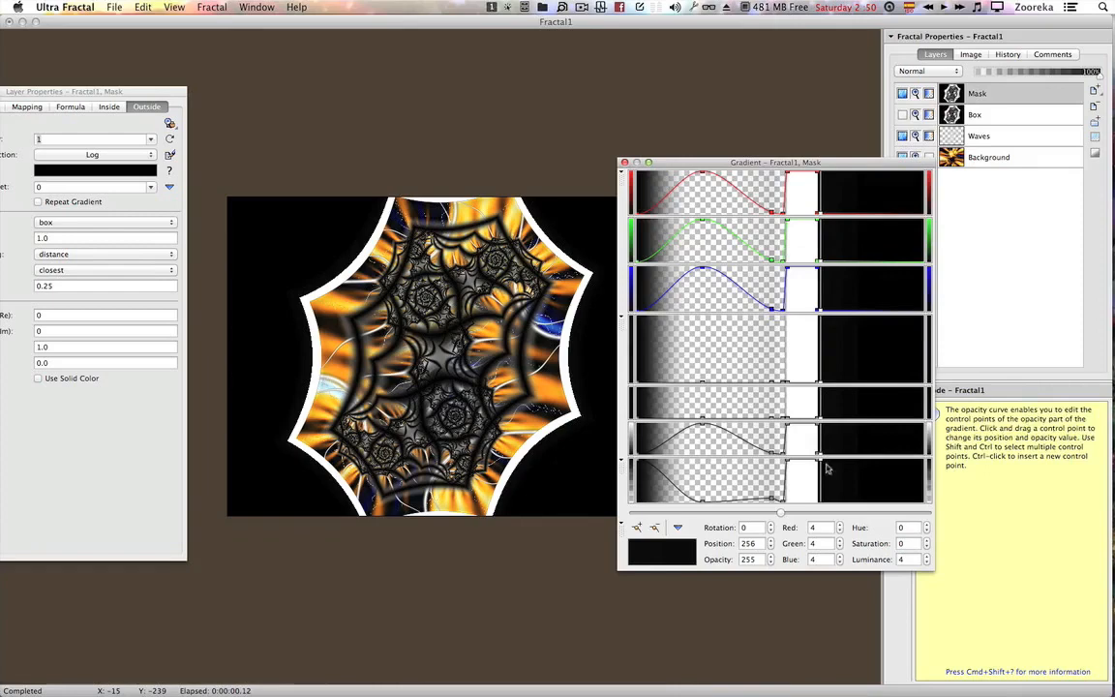
pyautogui.moveTo(819, 454); pyautogui.dragTo(817, 444)
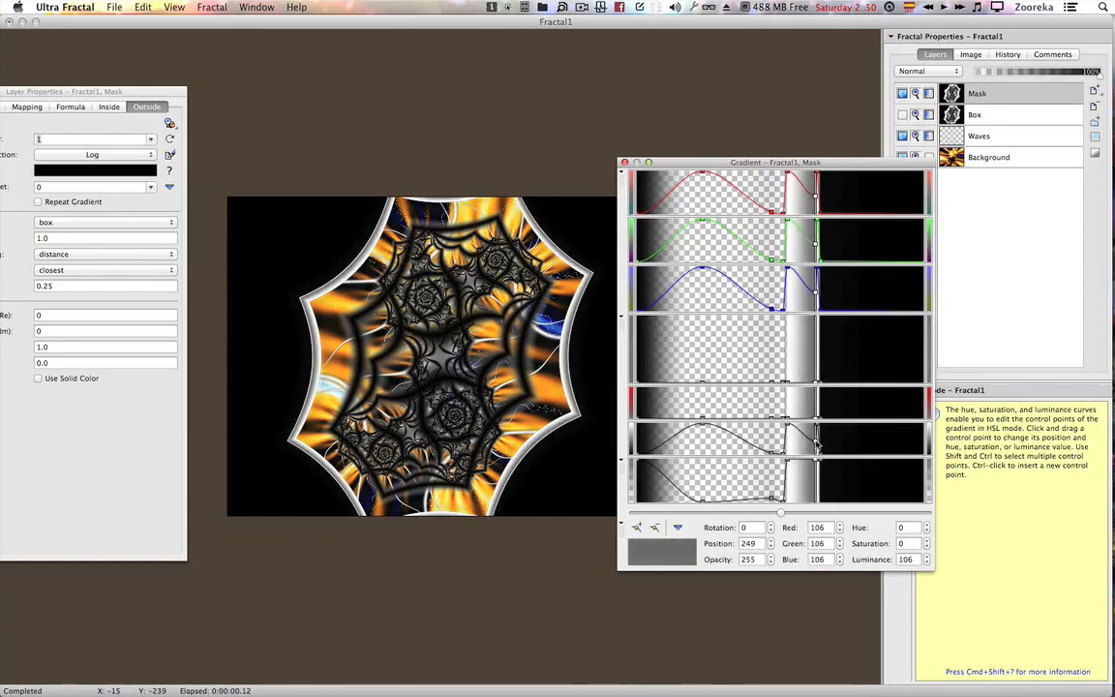
pyautogui.press('super+z')
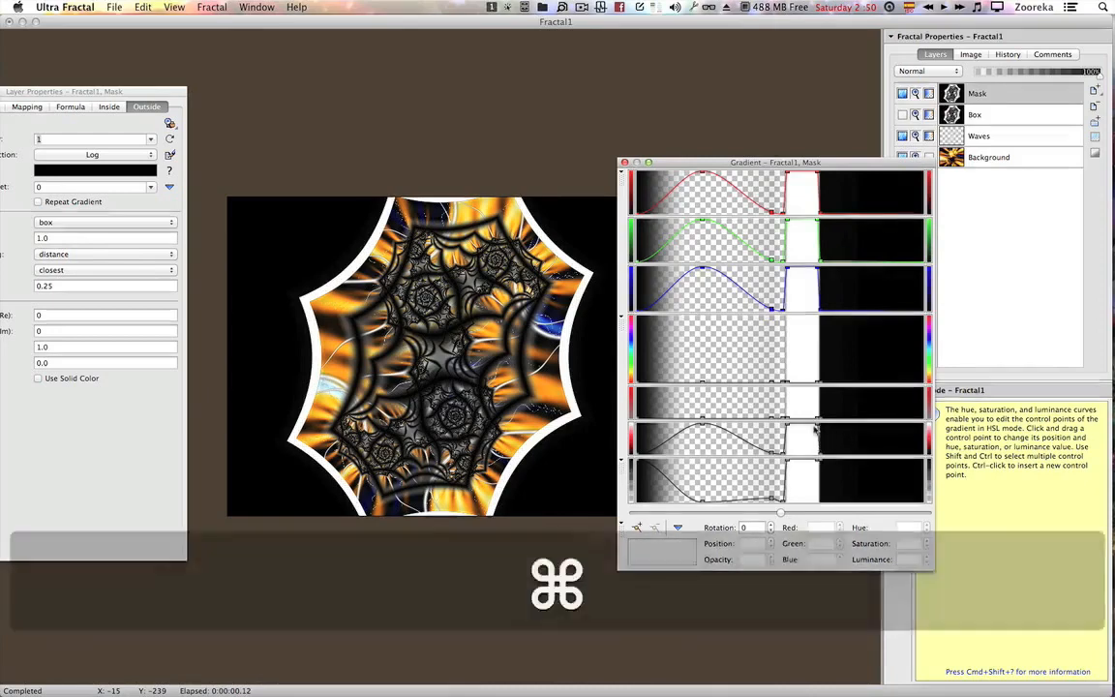
# Delete the white band's two white control points and the dark transparent points at positions 188 and 204 from the Mask gradient.
pyautogui.keyDown('super'); pyautogui.click(817, 425); pyautogui.keyUp('super')
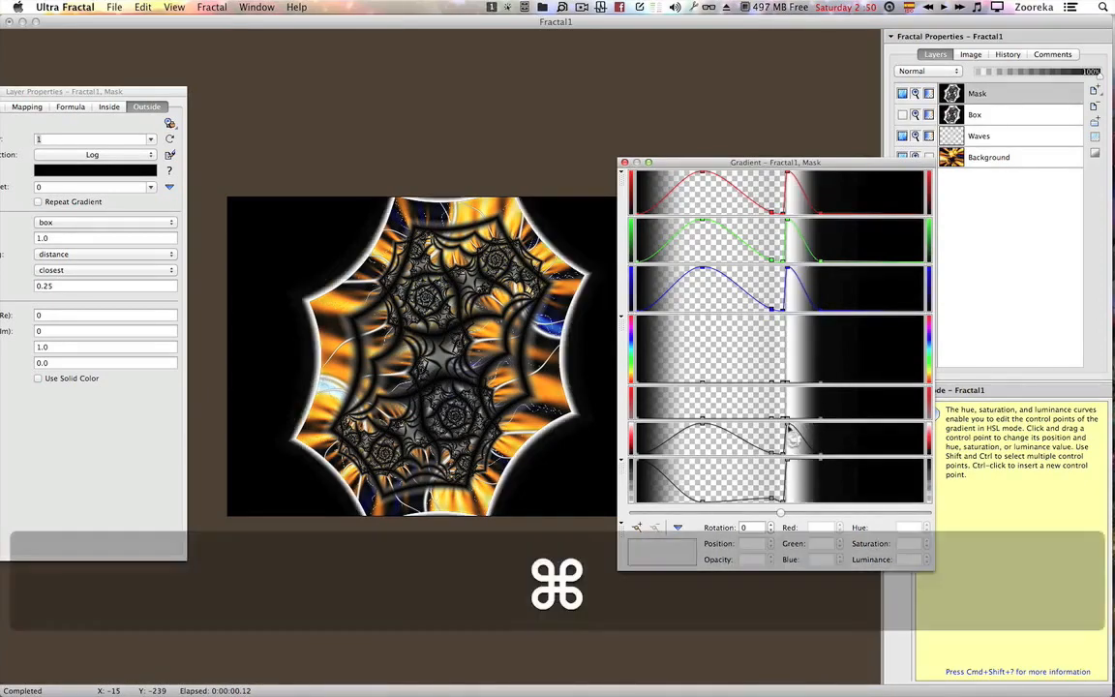
pyautogui.keyDown('super'); pyautogui.click(788, 425); pyautogui.keyUp('super')
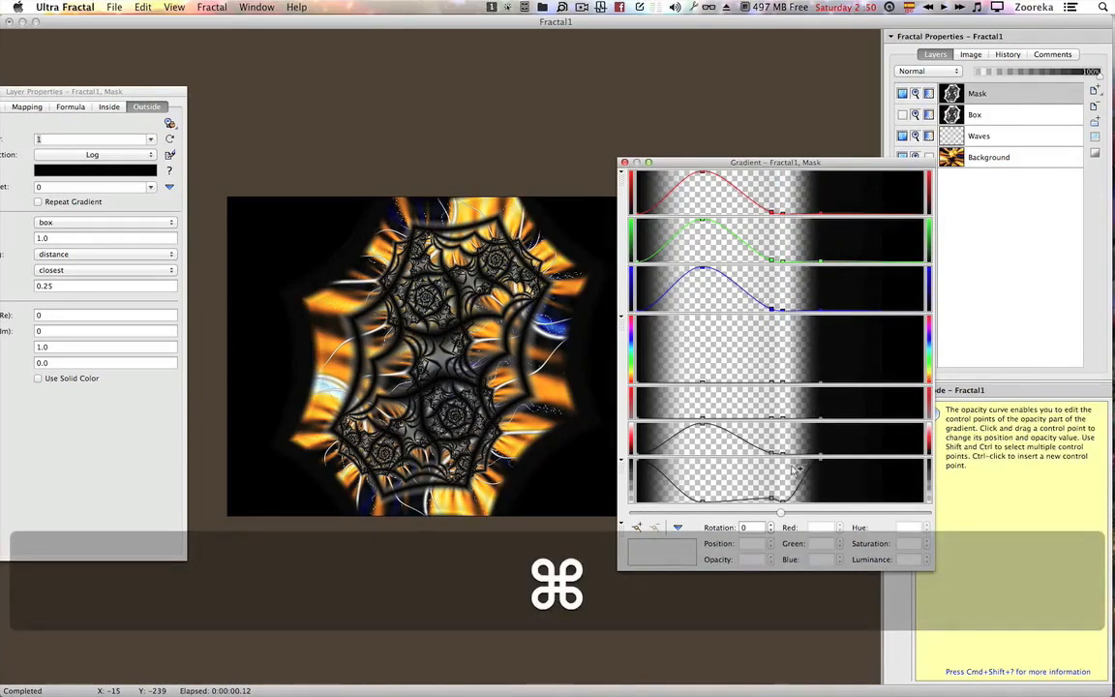
pyautogui.keyDown('super'); pyautogui.click(822, 467); pyautogui.keyUp('super')
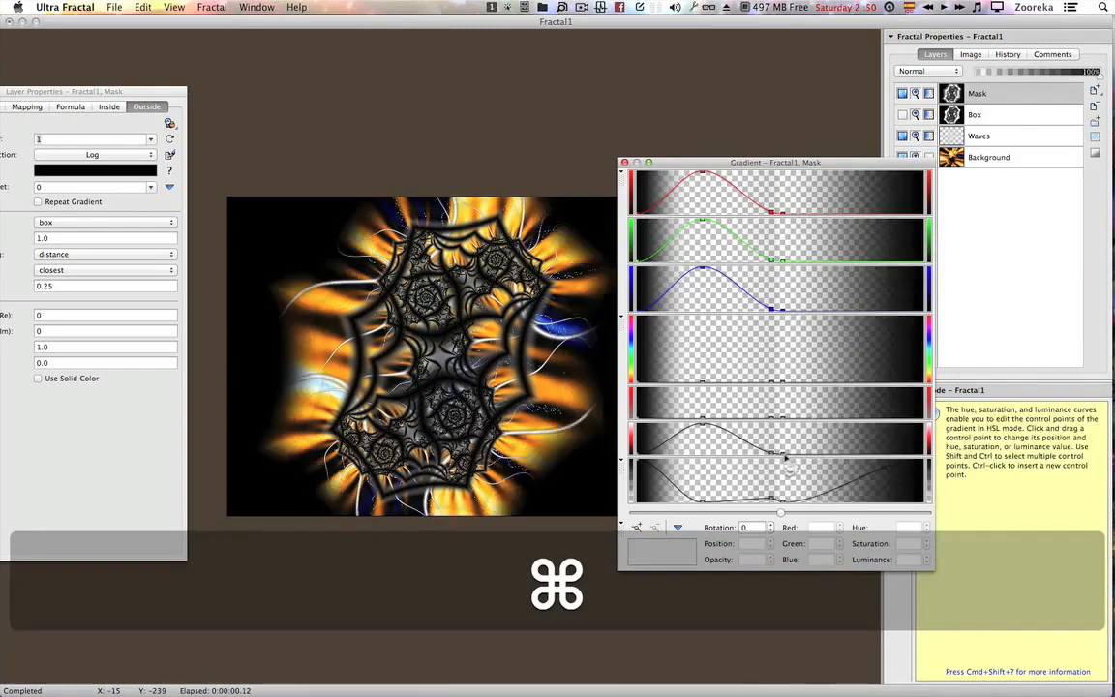
pyautogui.press('super+z')
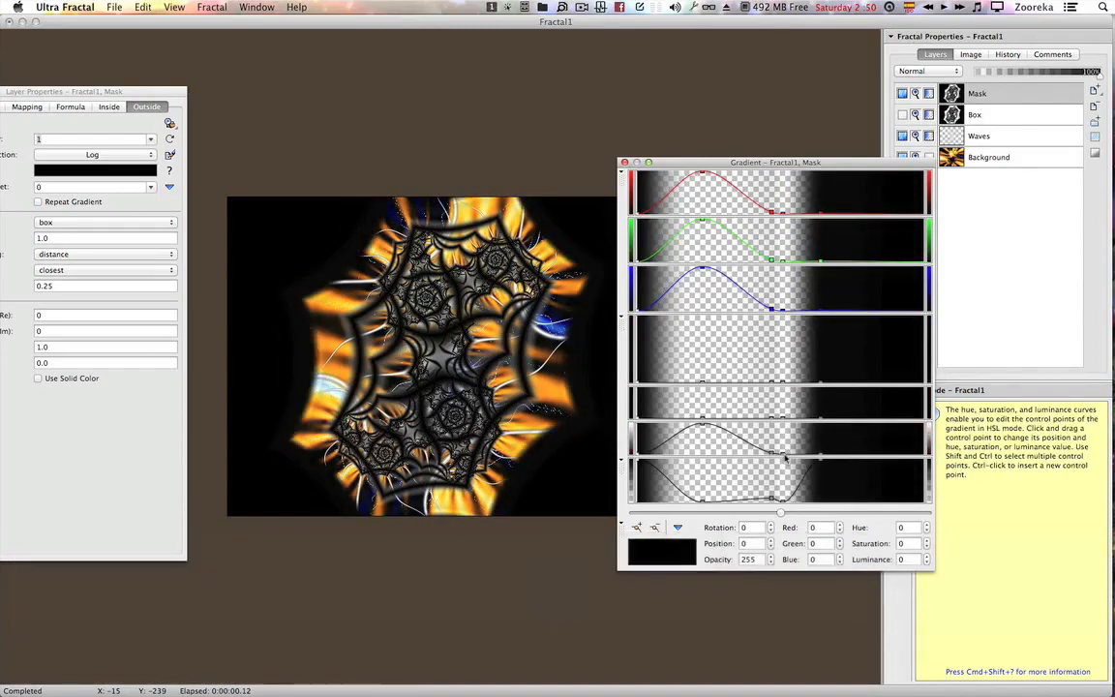
pyautogui.click(775, 455)
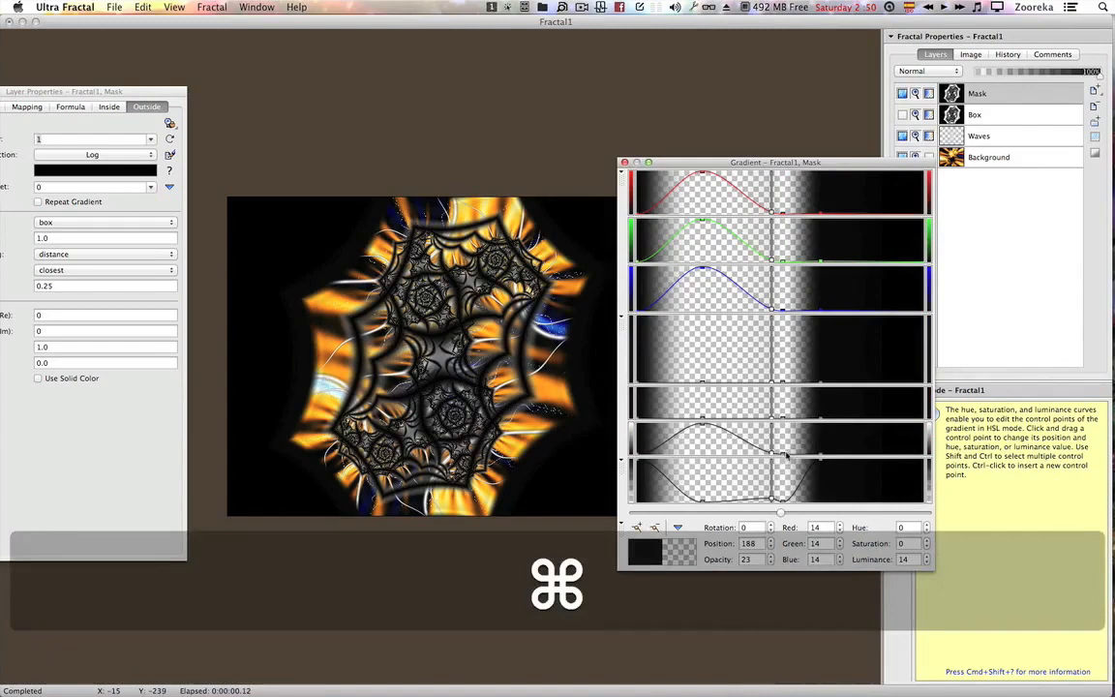
pyautogui.keyDown('super'); pyautogui.click(781, 457); pyautogui.keyUp('super')
pyautogui.keyDown('super'); pyautogui.click(782, 456); pyautogui.keyUp('super')
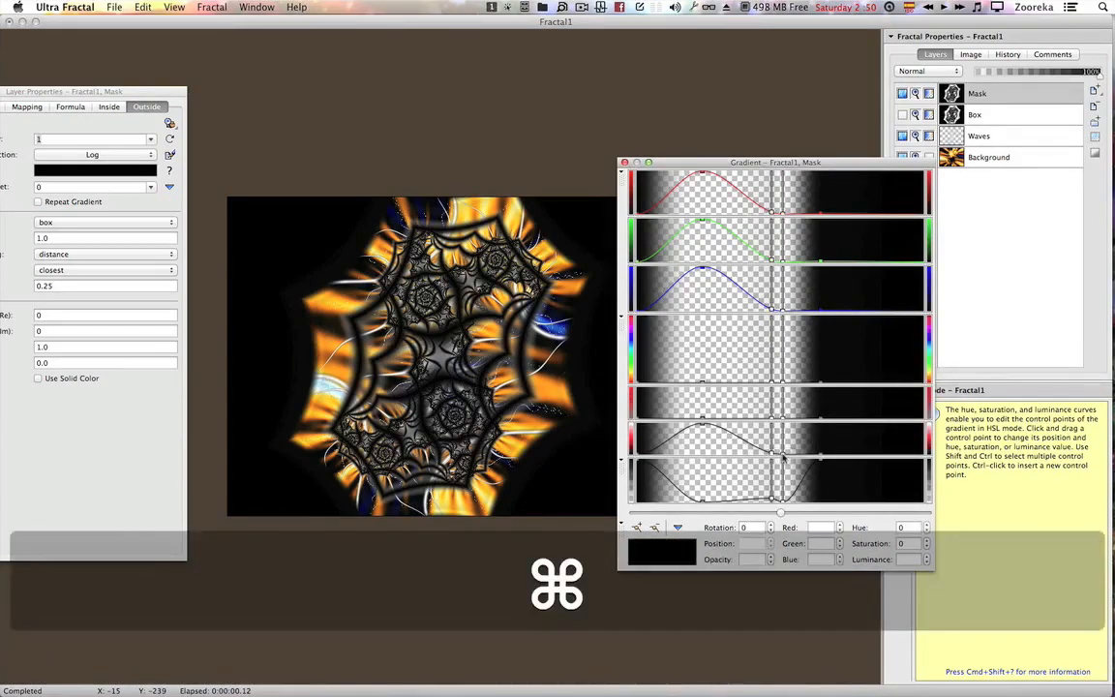
pyautogui.press('super+BackSpace')
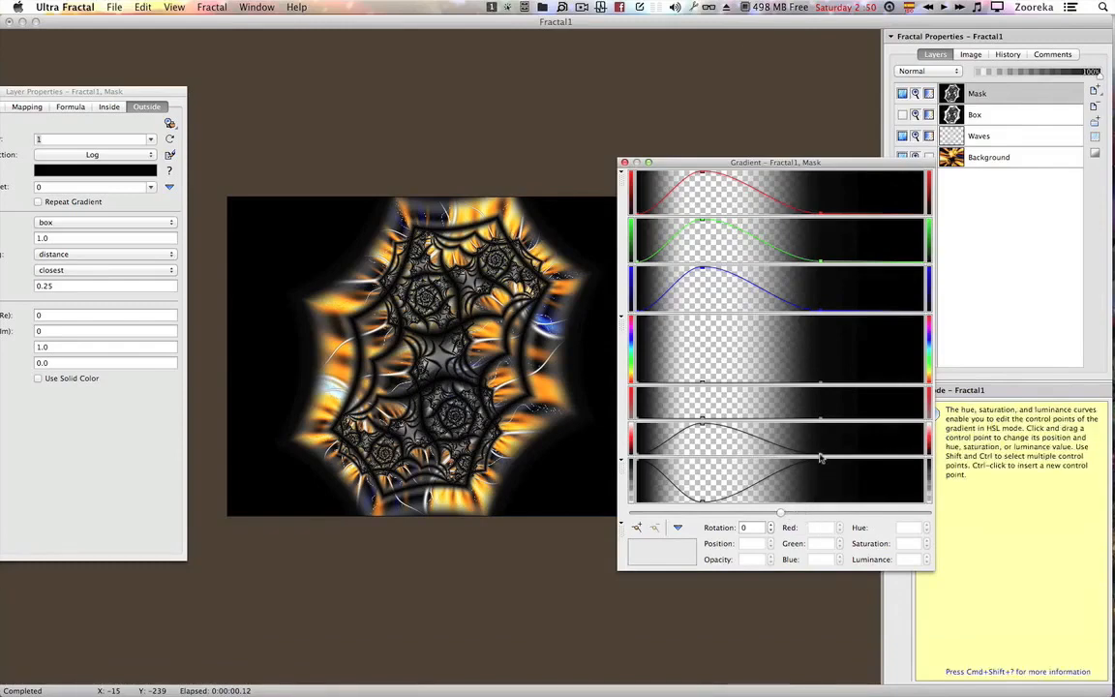
# Show the Box layer and compare its gradient with the Mask layer's gradient.
pyautogui.click(902, 115)
pyautogui.click(902, 115)
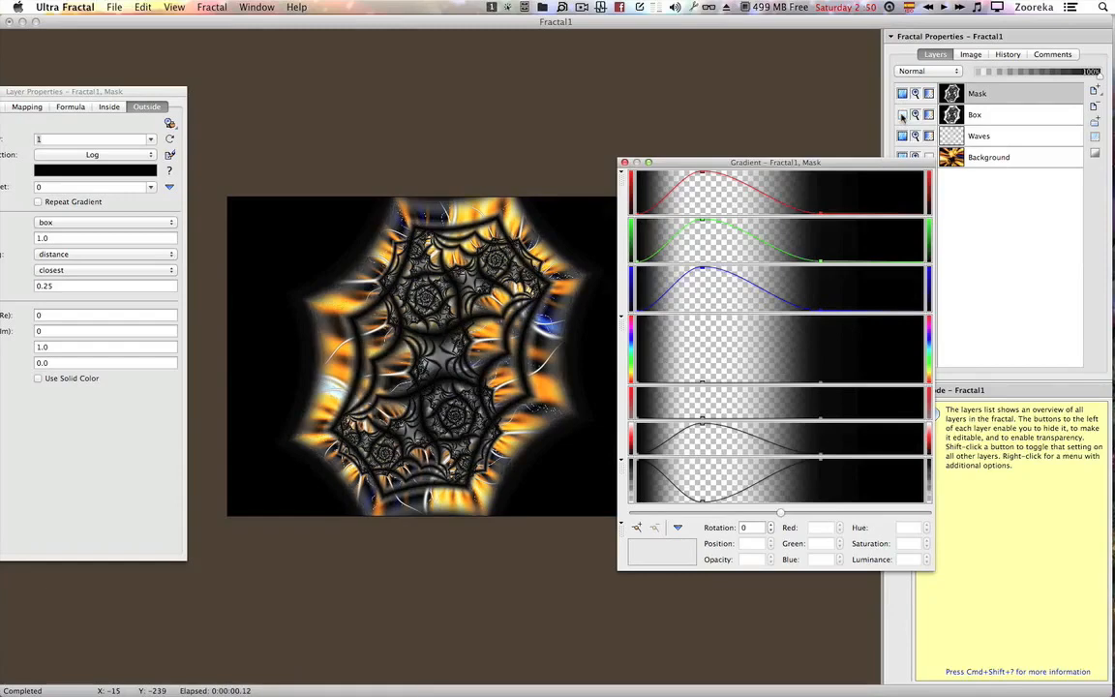
pyautogui.click(902, 115)
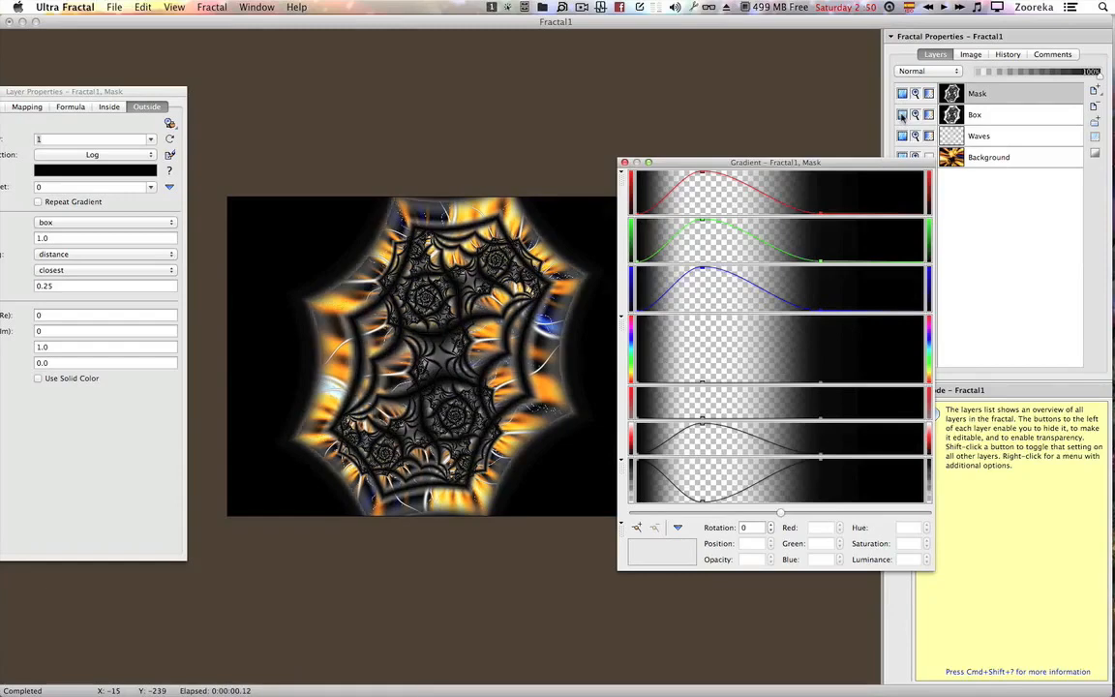
pyautogui.click(994, 117)
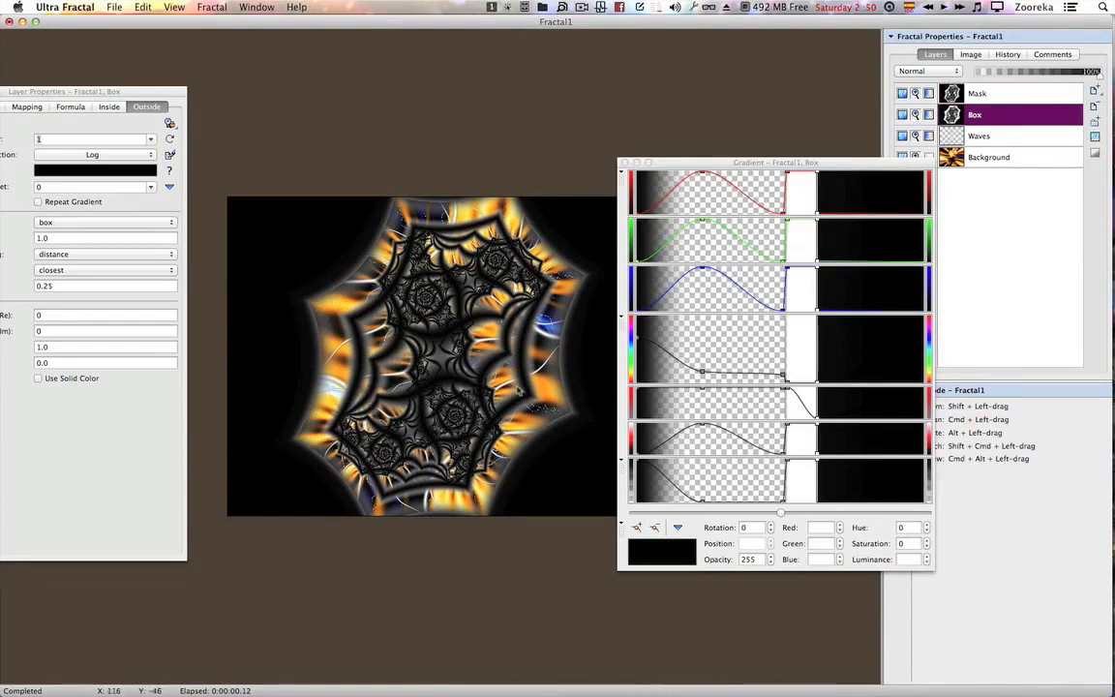
pyautogui.click(987, 94)
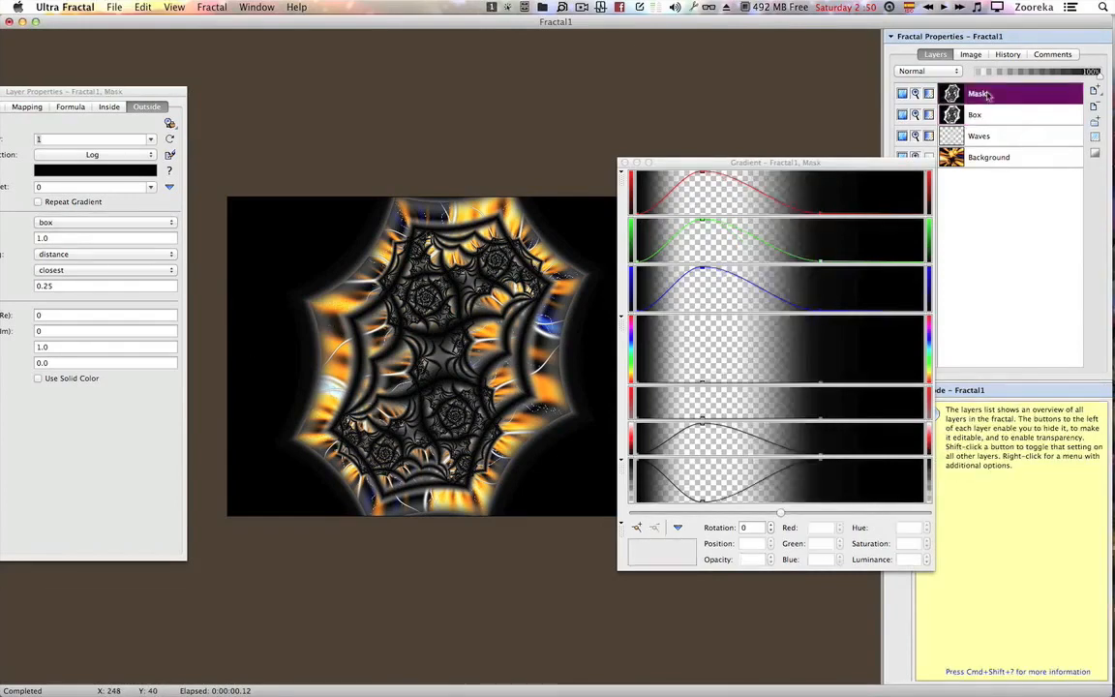
# Move the Mask gradient's outer dark control point to position 327 with opacity 0, and hide the Box layer.
pyautogui.click(822, 466)
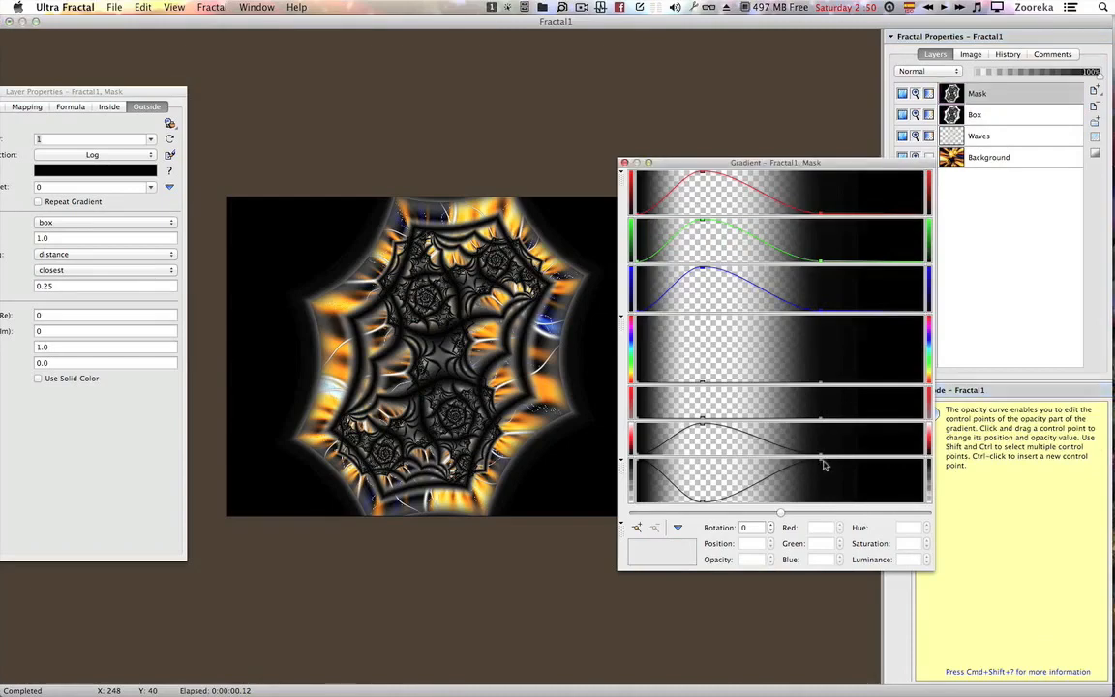
pyautogui.moveTo(824, 465); pyautogui.dragTo(848, 465)
pyautogui.moveTo(853, 463); pyautogui.dragTo(875, 459)
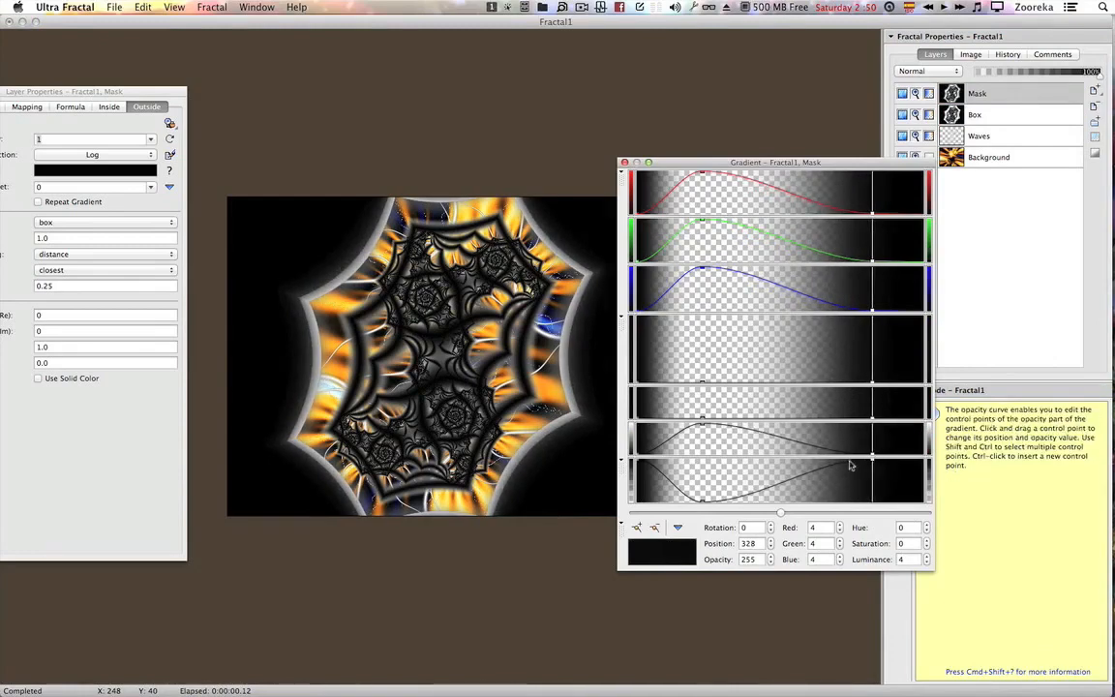
pyautogui.moveTo(835, 473); pyautogui.dragTo(872, 507)
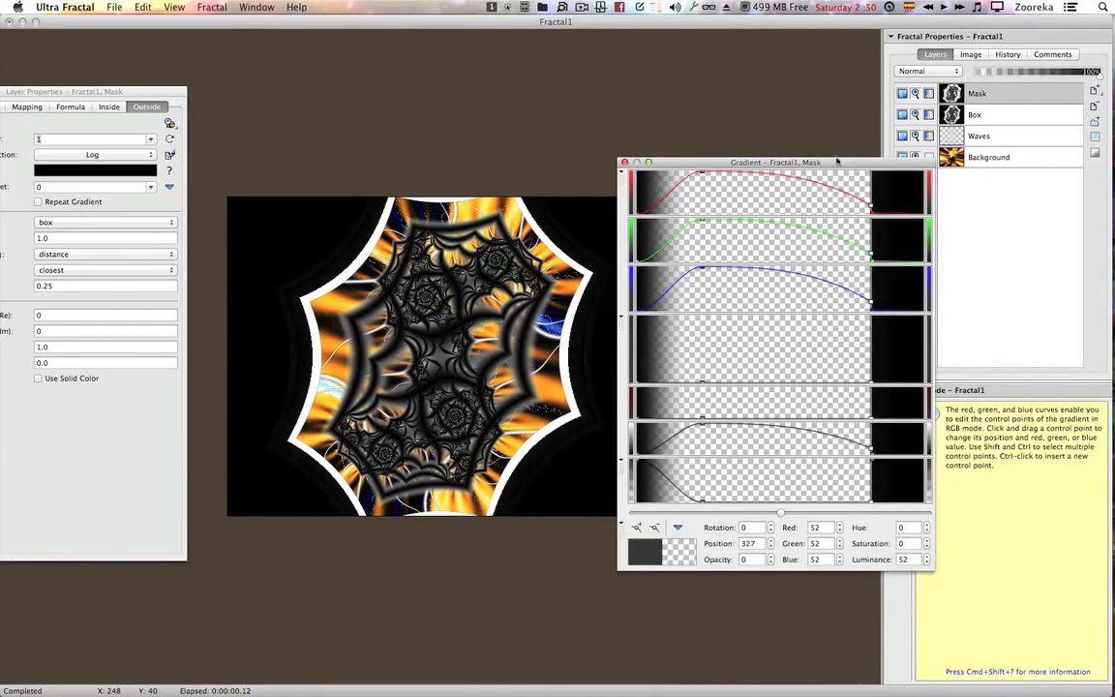
pyautogui.click(903, 114)
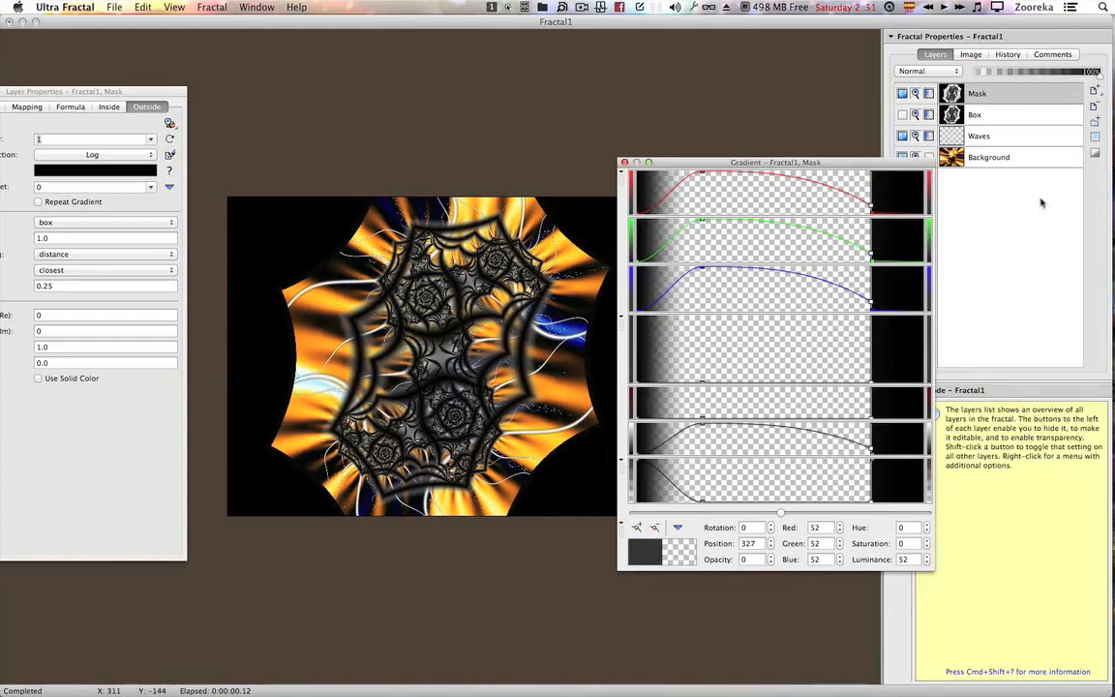
# Add a copy of the Mask layer above it and rename the new layer Texture.
pyautogui.click(1093, 92)
pyautogui.rightClick(1004, 94)
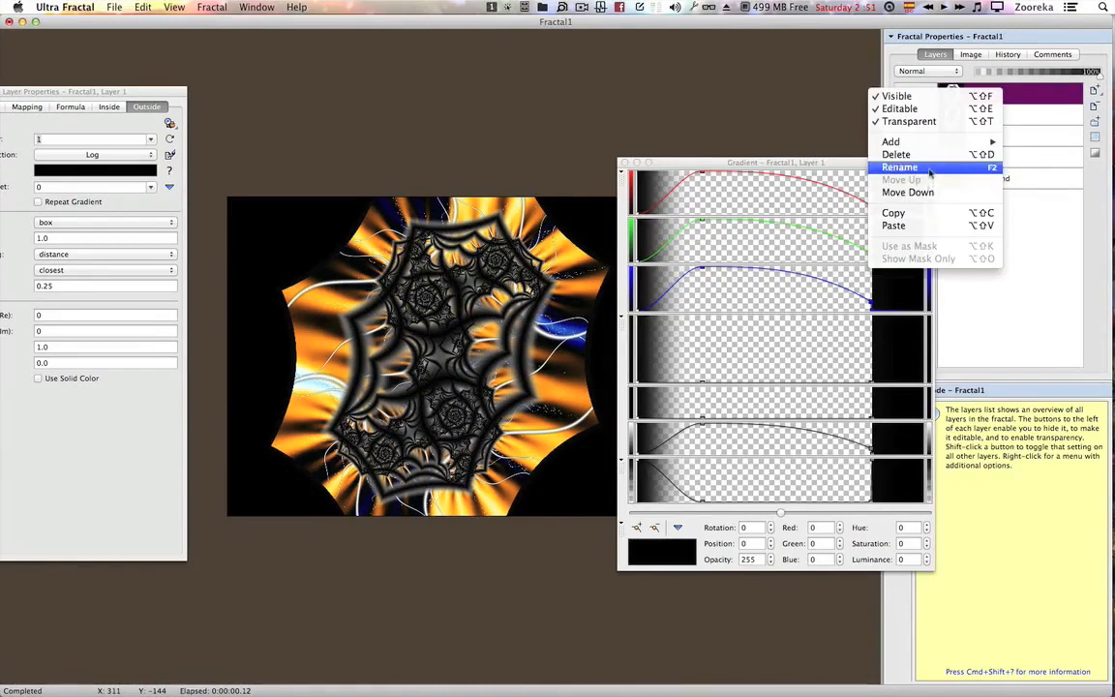
pyautogui.click(927, 170)
pyautogui.write('Texture')
pyautogui.press('Return')
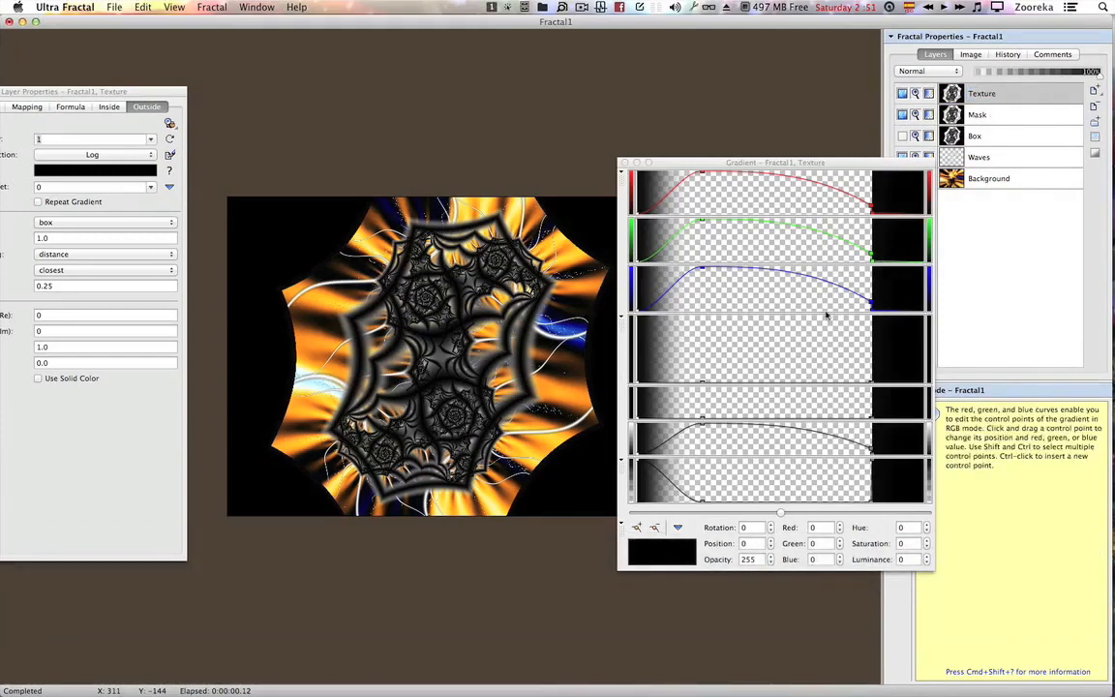
# Replace the Texture layer's gradient with the Grayscale 5 preset from Course_Grads.ugr.
pyautogui.rightClick(731, 317)
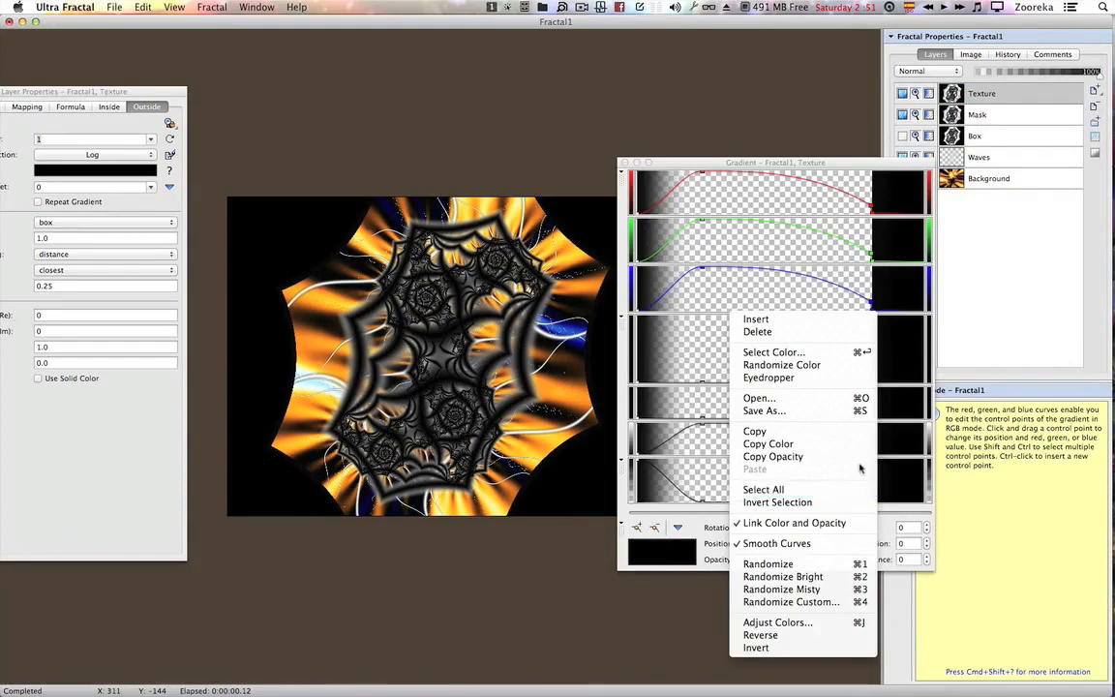
pyautogui.click(811, 403)
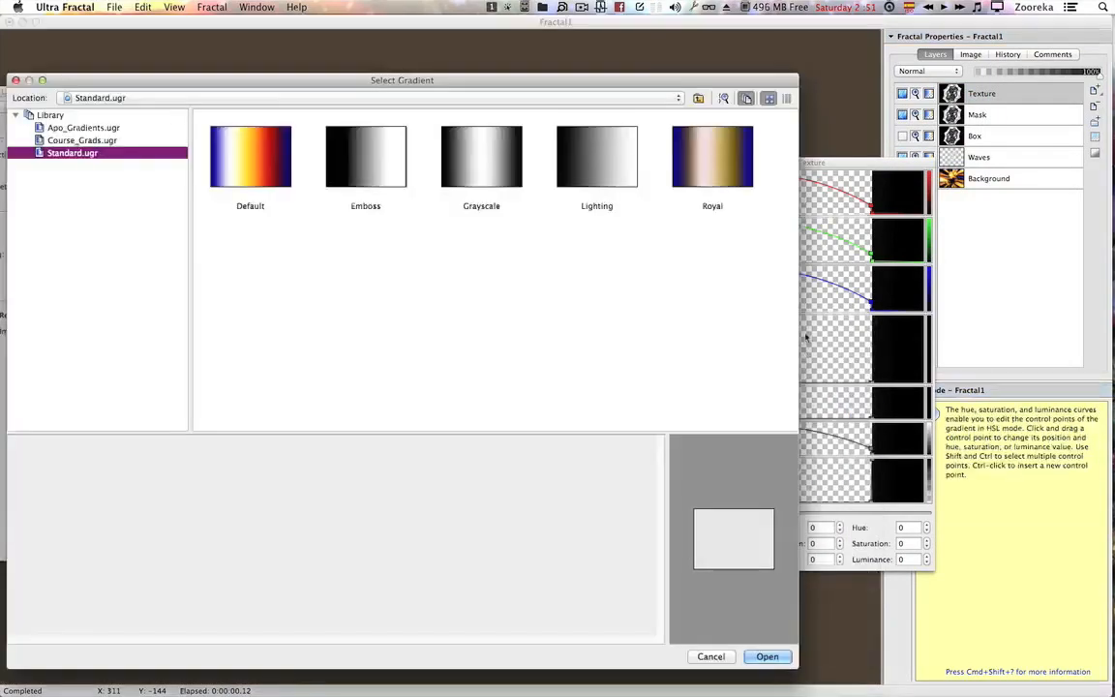
pyautogui.click(107, 141)
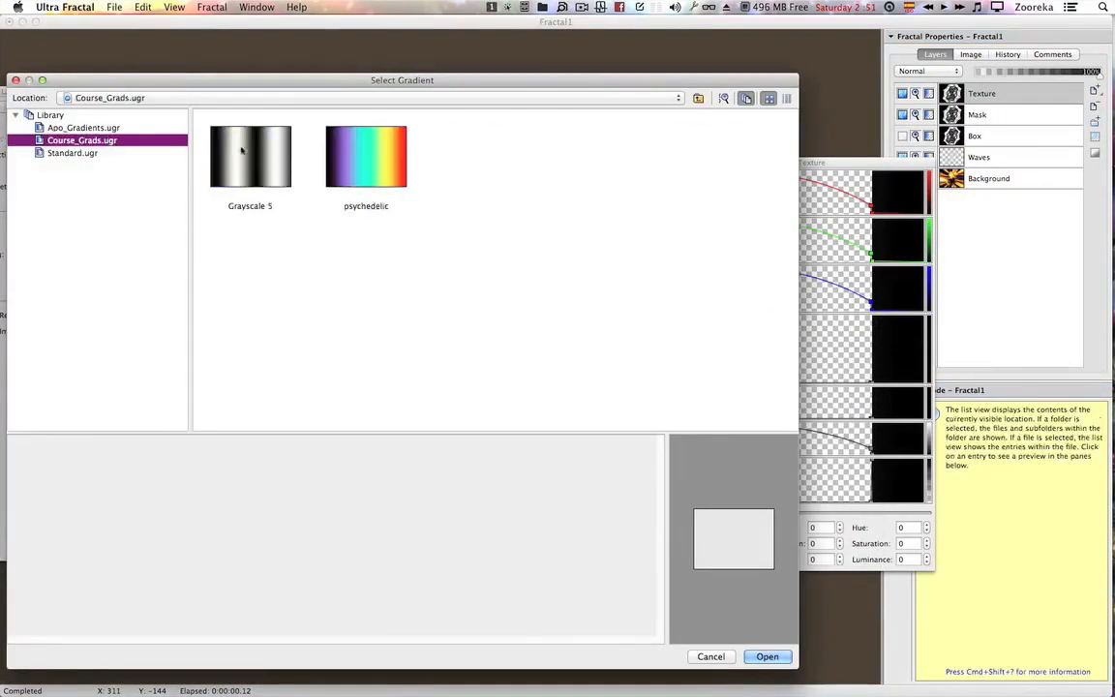
pyautogui.doubleClick(241, 149)
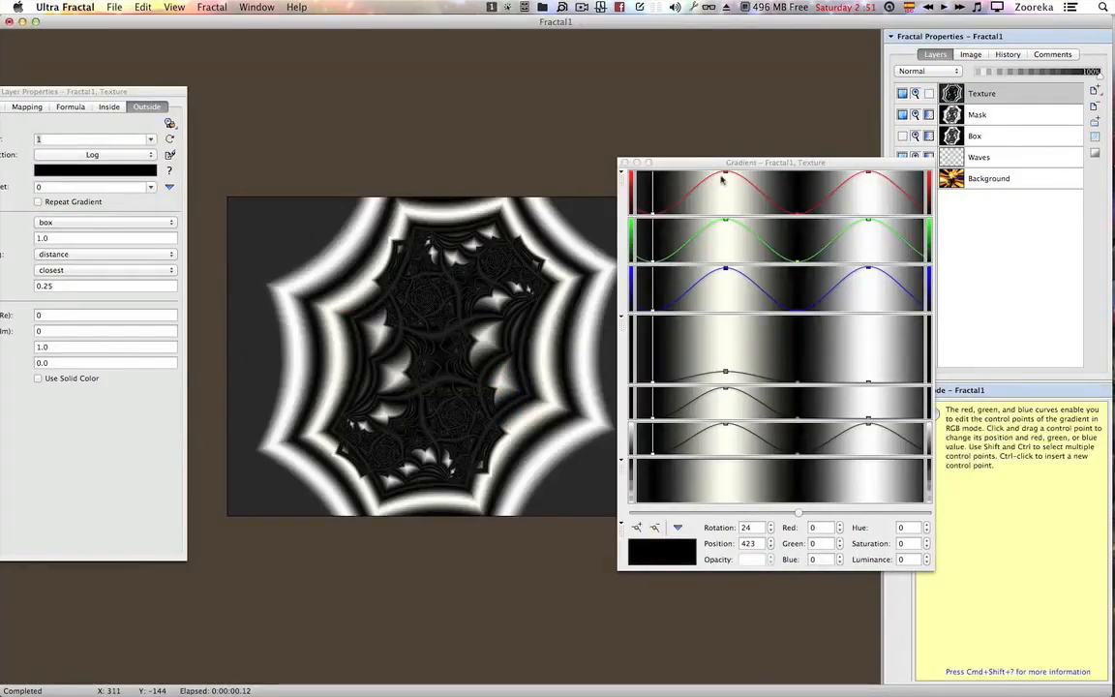
pyautogui.moveTo(821, 155); pyautogui.dragTo(775, 157)
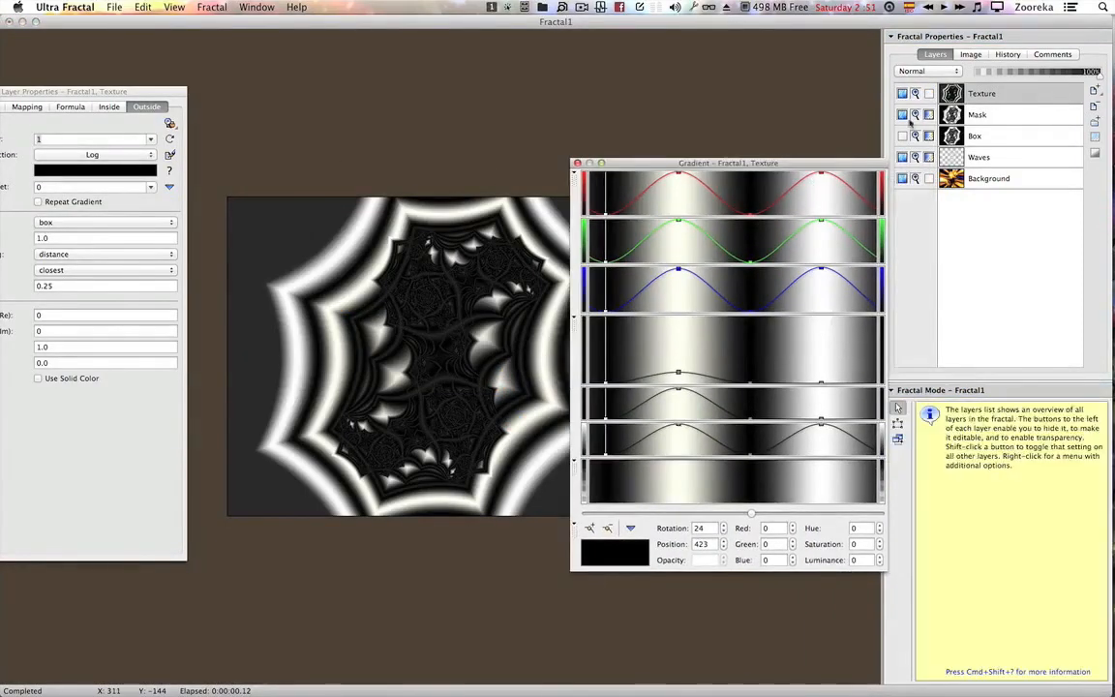
# Change the Texture layer's fractal formula to Pixel (jp) from jp.ufm in My Formulae.
pyautogui.moveTo(166, 92); pyautogui.dragTo(290, 154)
pyautogui.click(196, 169)
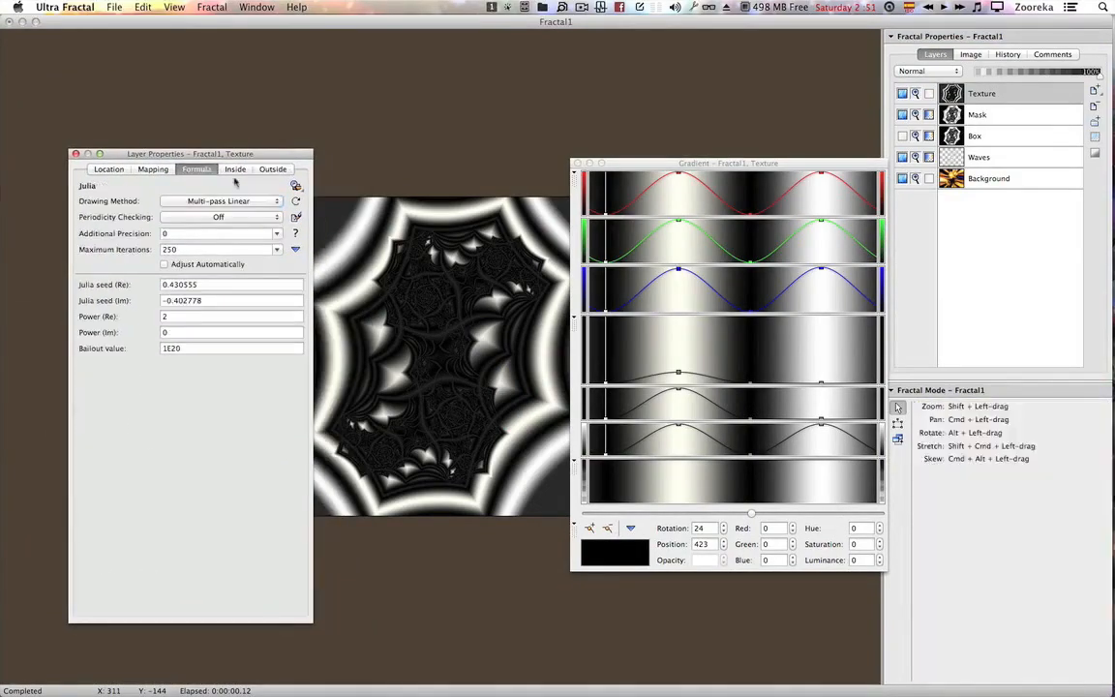
pyautogui.click(295, 184)
pyautogui.click(26, 140)
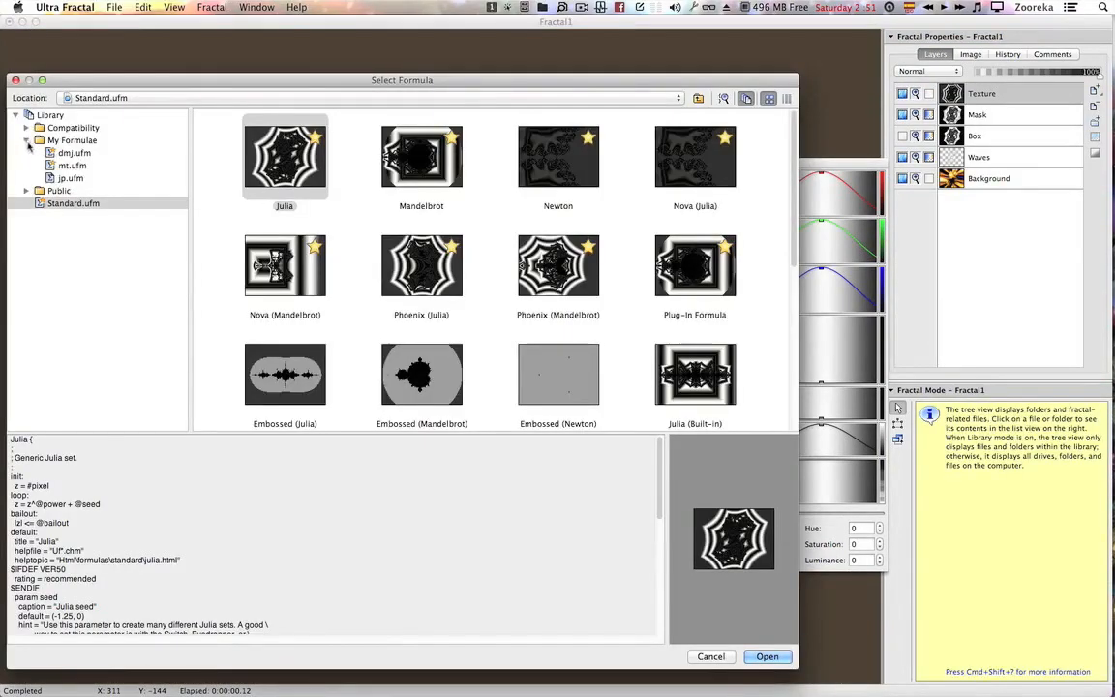
pyautogui.doubleClick(61, 180)
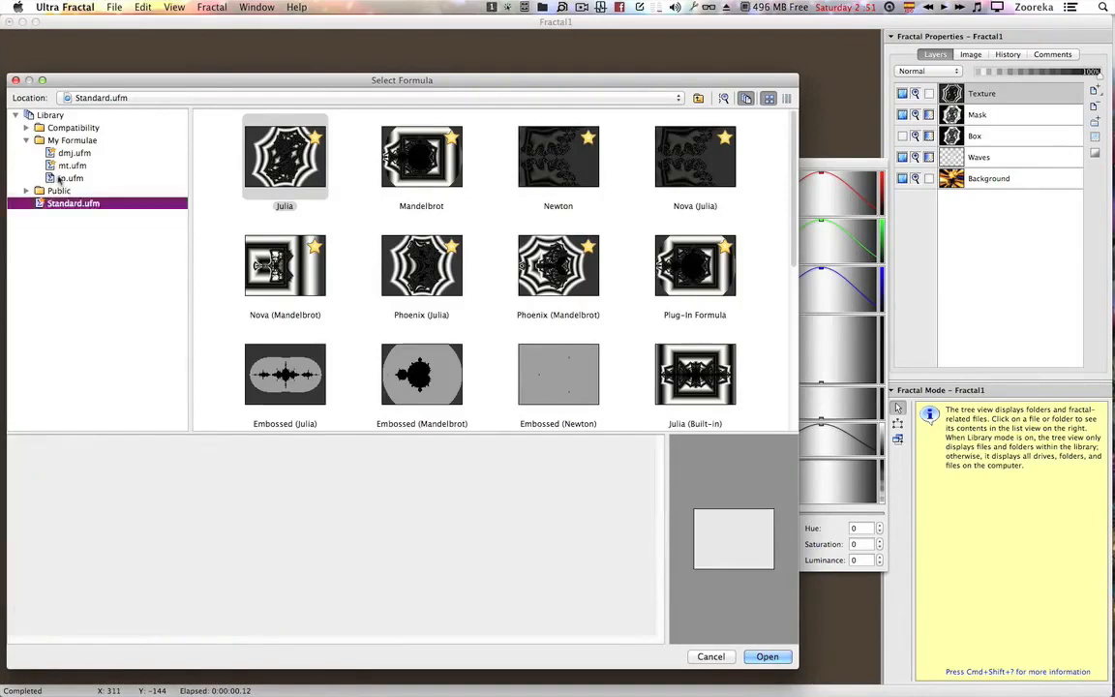
pyautogui.doubleClick(248, 163)
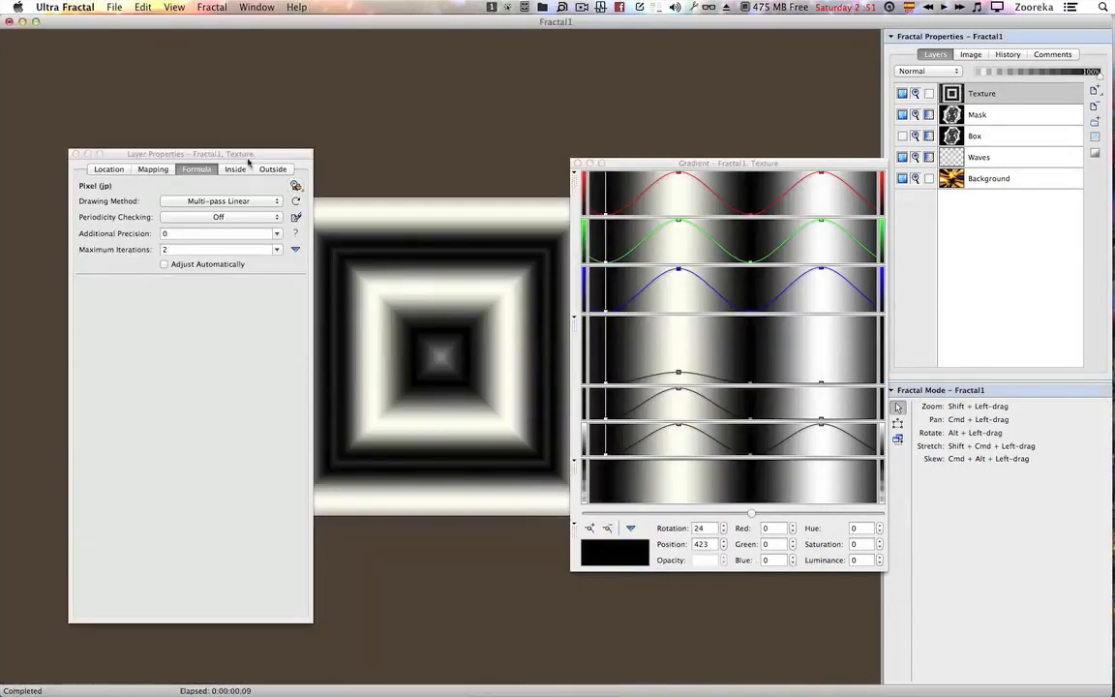
# Reset the Texture layer's location to the formula's default coordinates.
pyautogui.moveTo(280, 155); pyautogui.dragTo(262, 152)
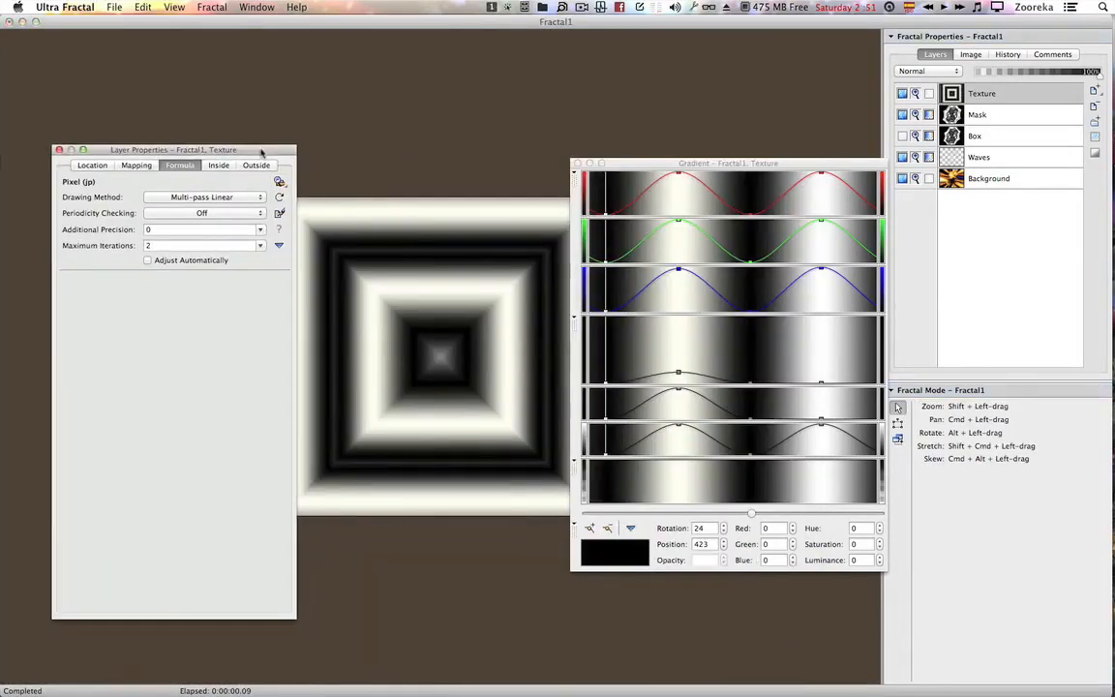
pyautogui.click(92, 166)
pyautogui.click(277, 262)
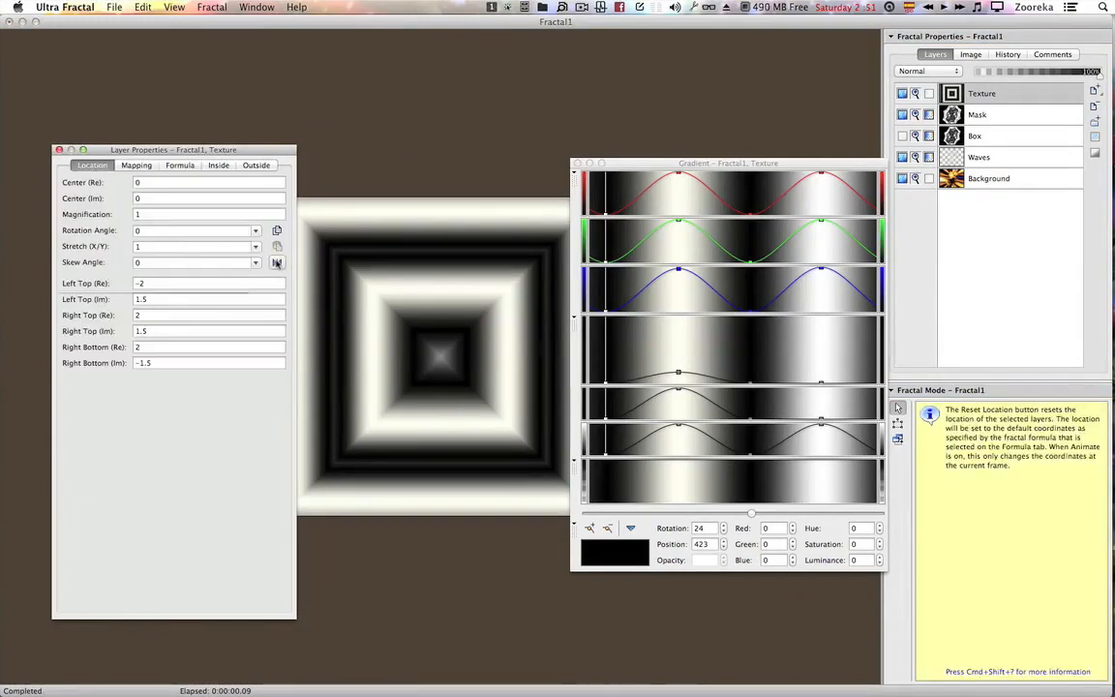
# Set the Texture layer's outside coloring algorithm to Truchet Tiles from sam.ucl in My Formulae.
pyautogui.click(256, 166)
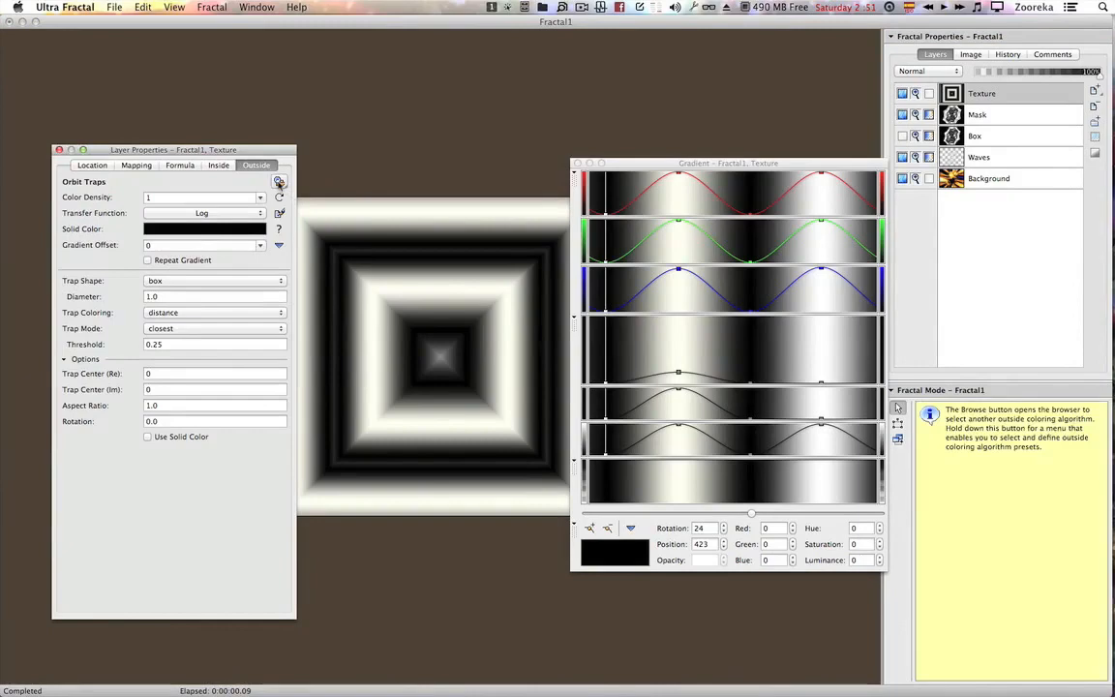
pyautogui.click(279, 183)
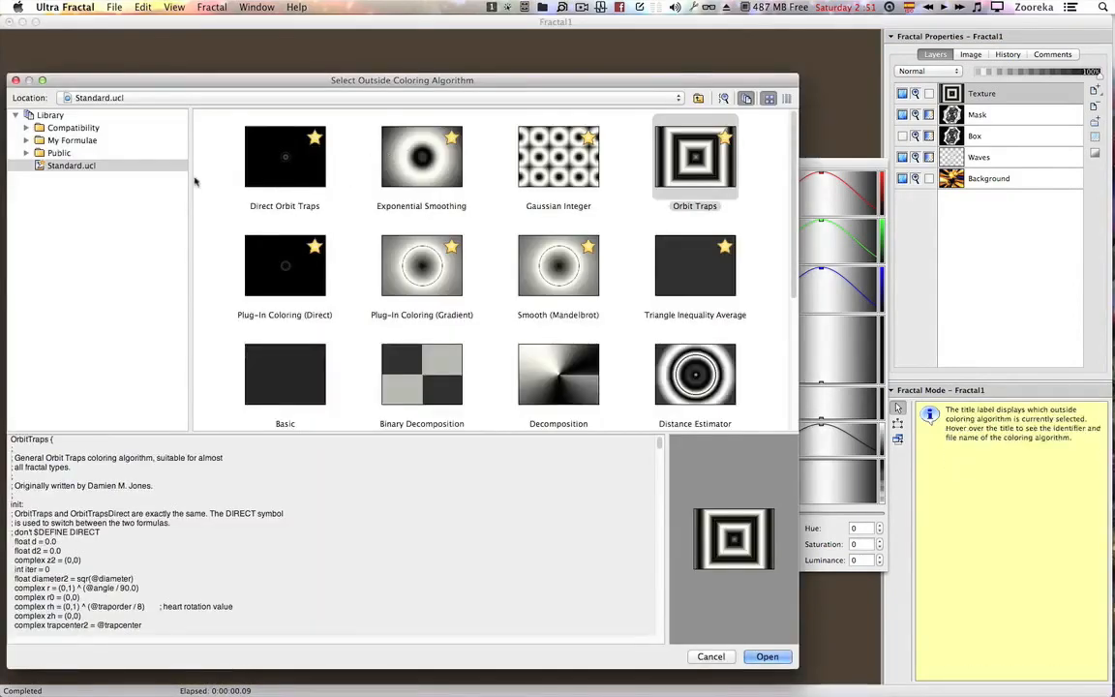
pyautogui.click(27, 140)
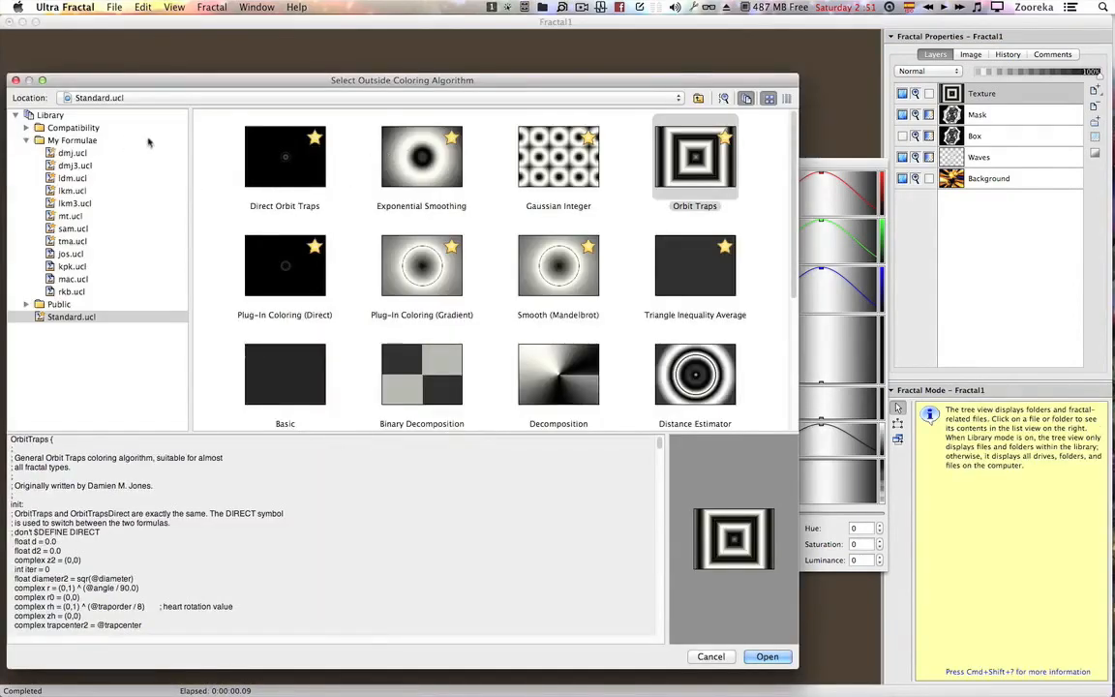
pyautogui.click(133, 227)
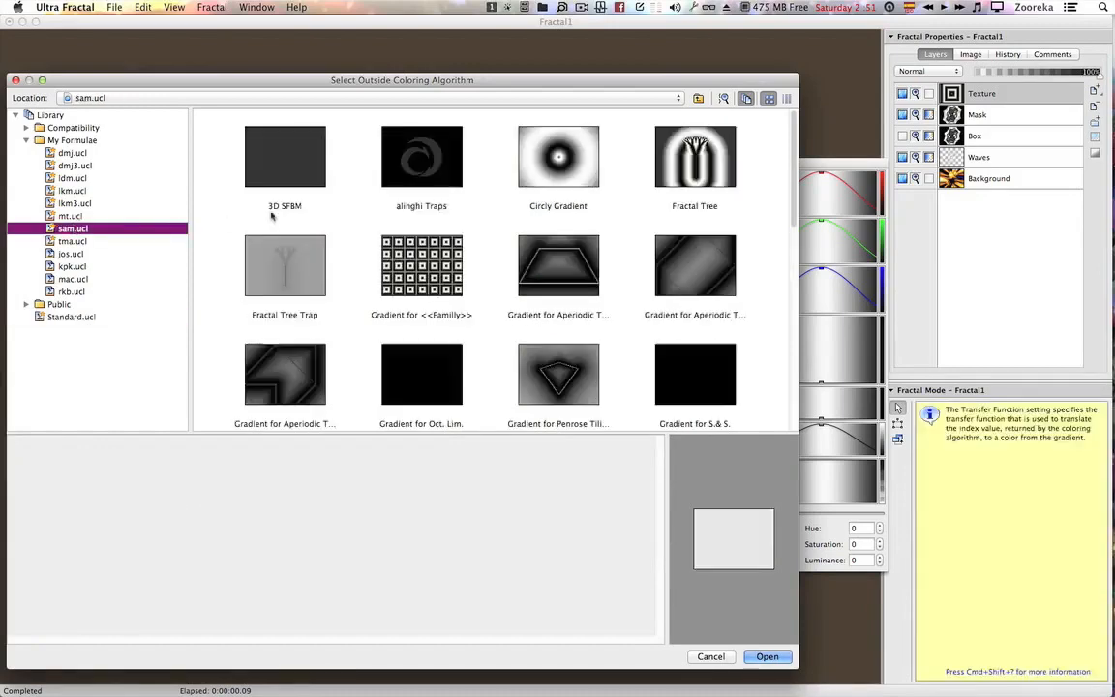
pyautogui.moveTo(797, 149); pyautogui.dragTo(797, 356)
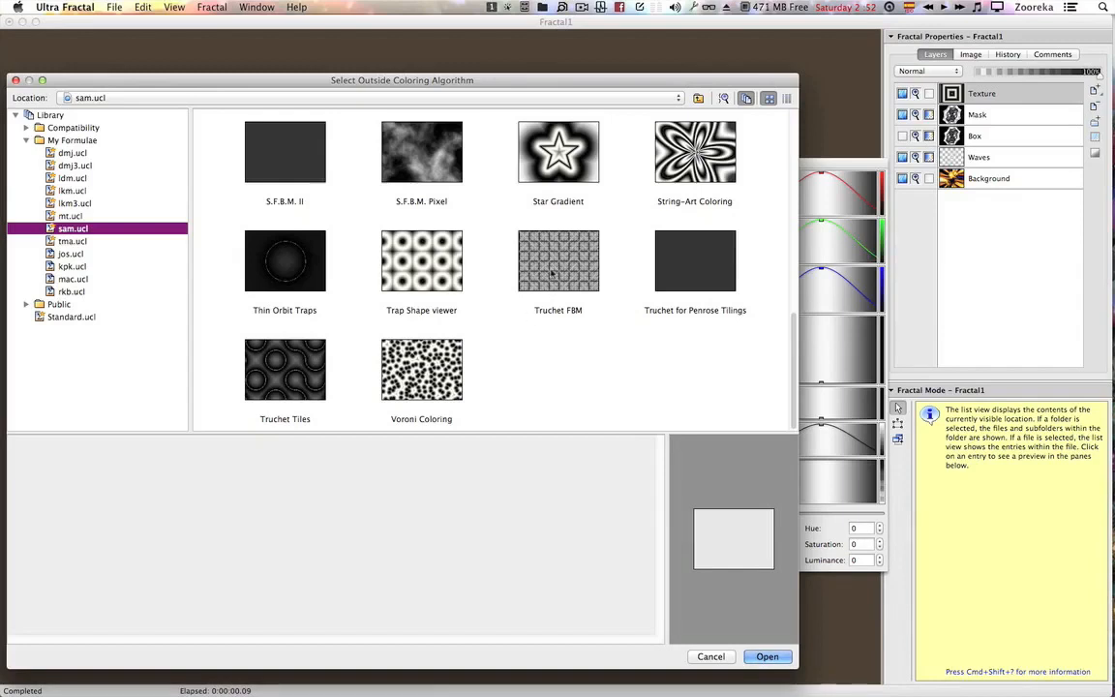
pyautogui.doubleClick(298, 372)
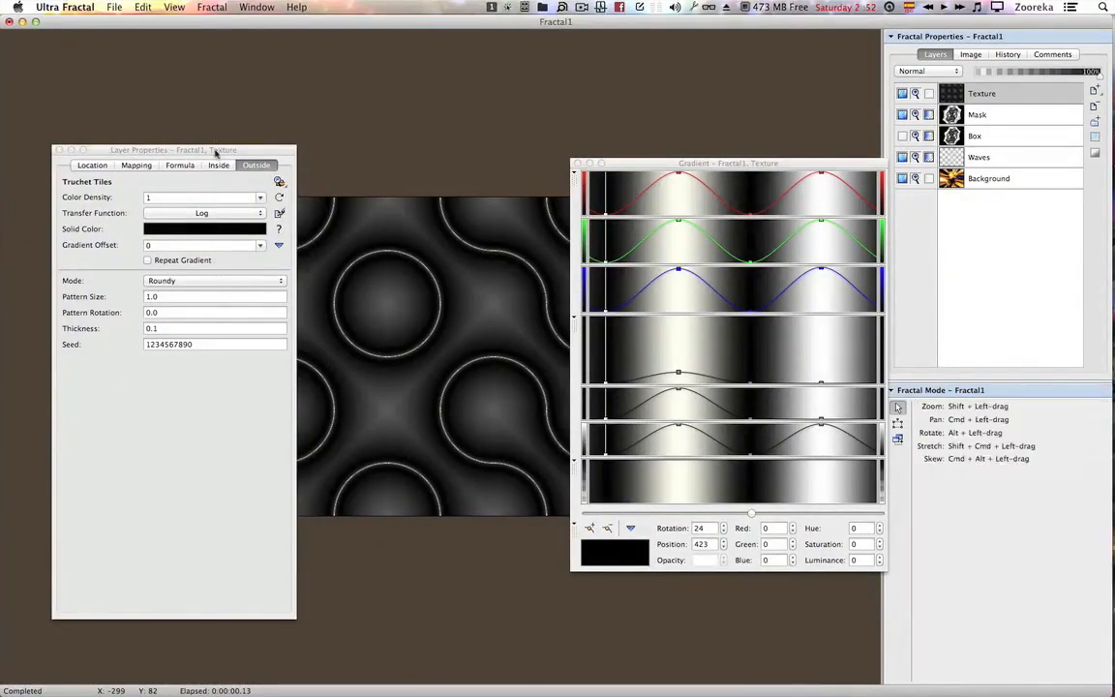
# Set the Truchet Tiles mode to Squarry and rotate the Texture layer's gradient to -19.
pyautogui.moveTo(196, 150); pyautogui.dragTo(161, 145)
pyautogui.click(130, 276)
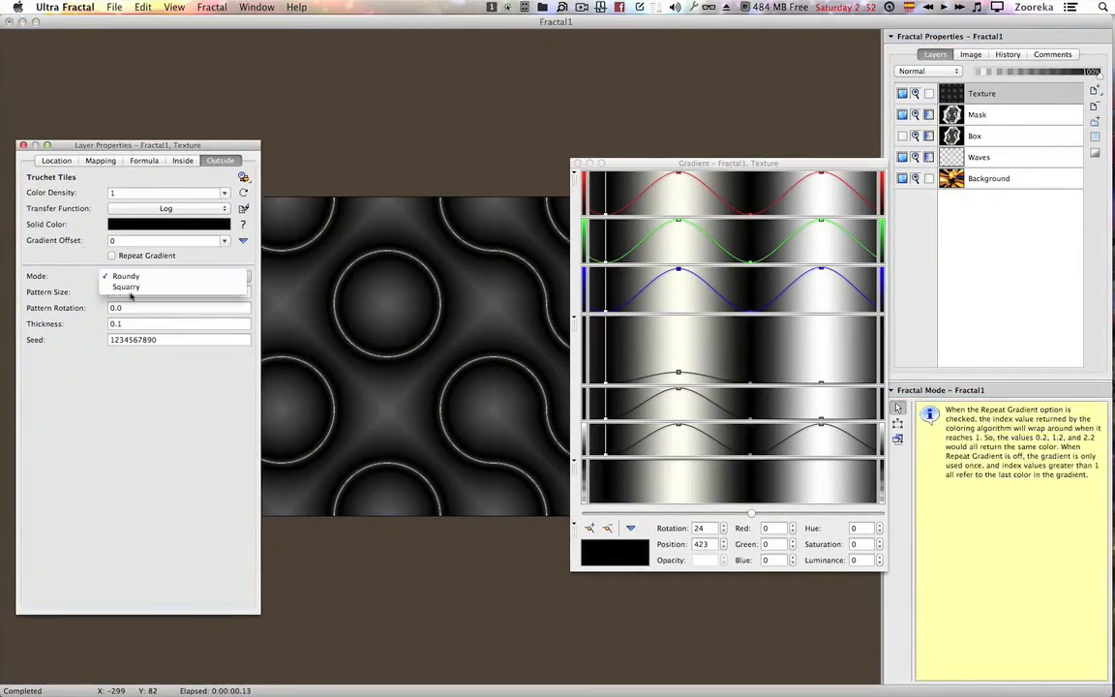
pyautogui.click(127, 288)
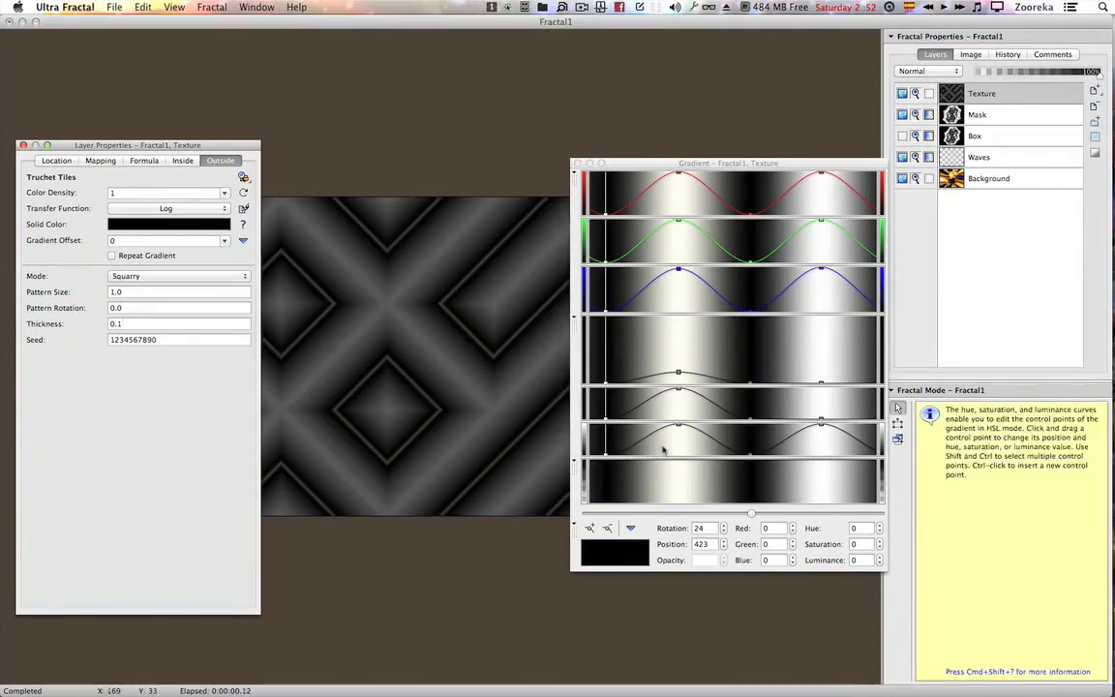
pyautogui.moveTo(751, 514); pyautogui.dragTo(723, 517)
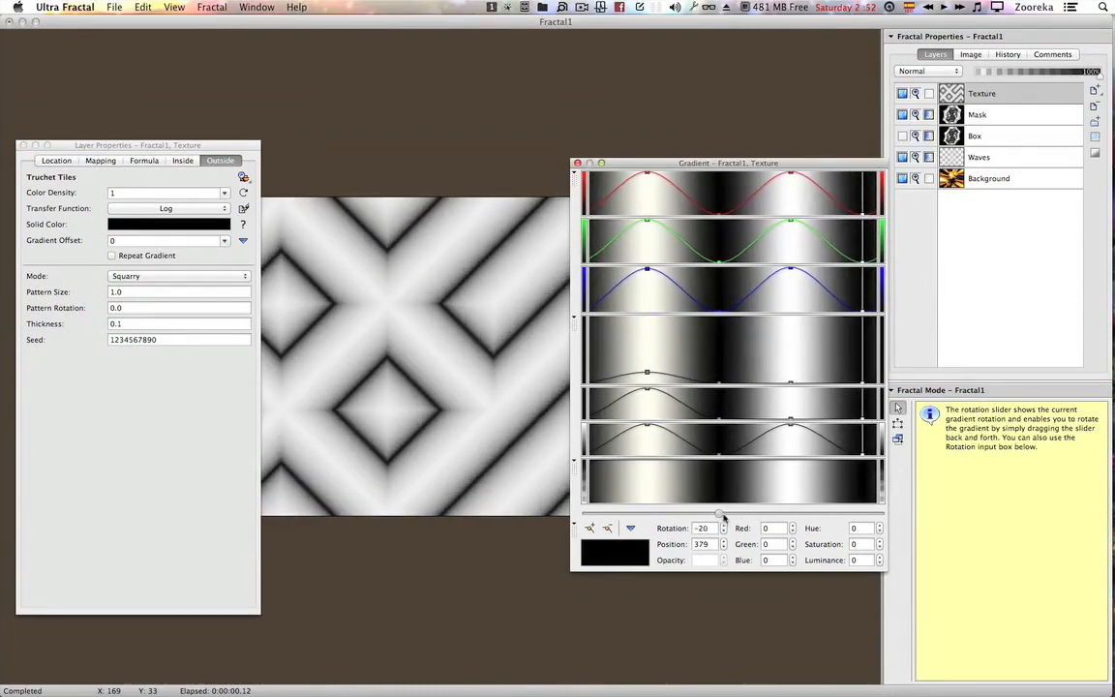
# Explore the Truchet pattern size with a range of 3 and set it to 0.095109.
pyautogui.click(163, 292)
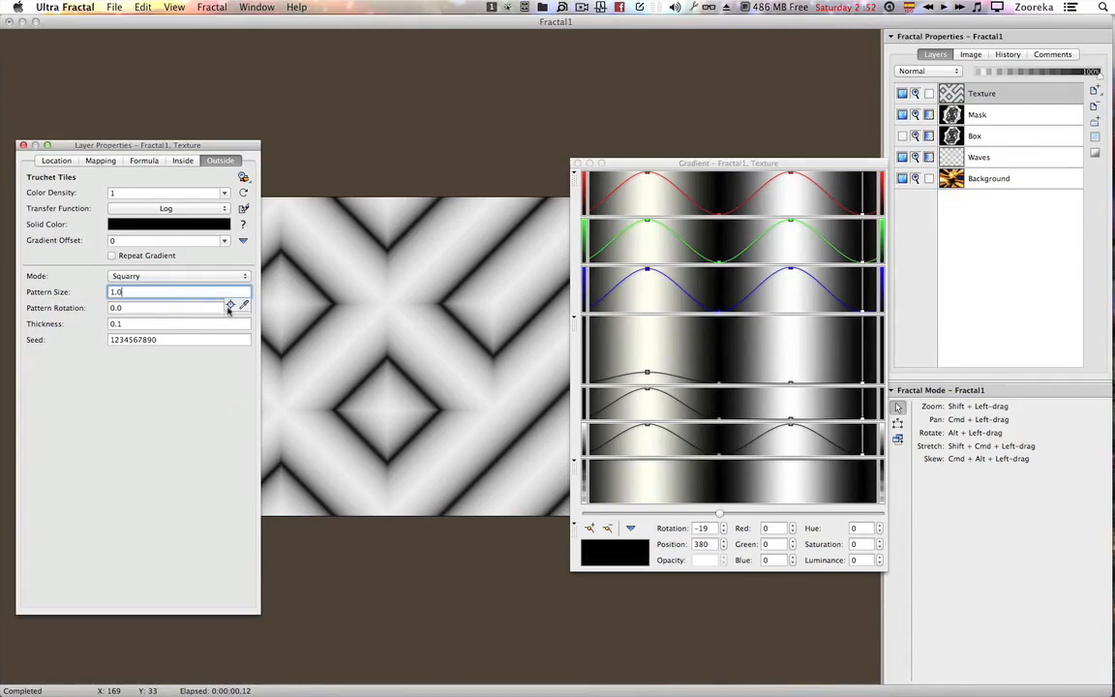
pyautogui.click(229, 306)
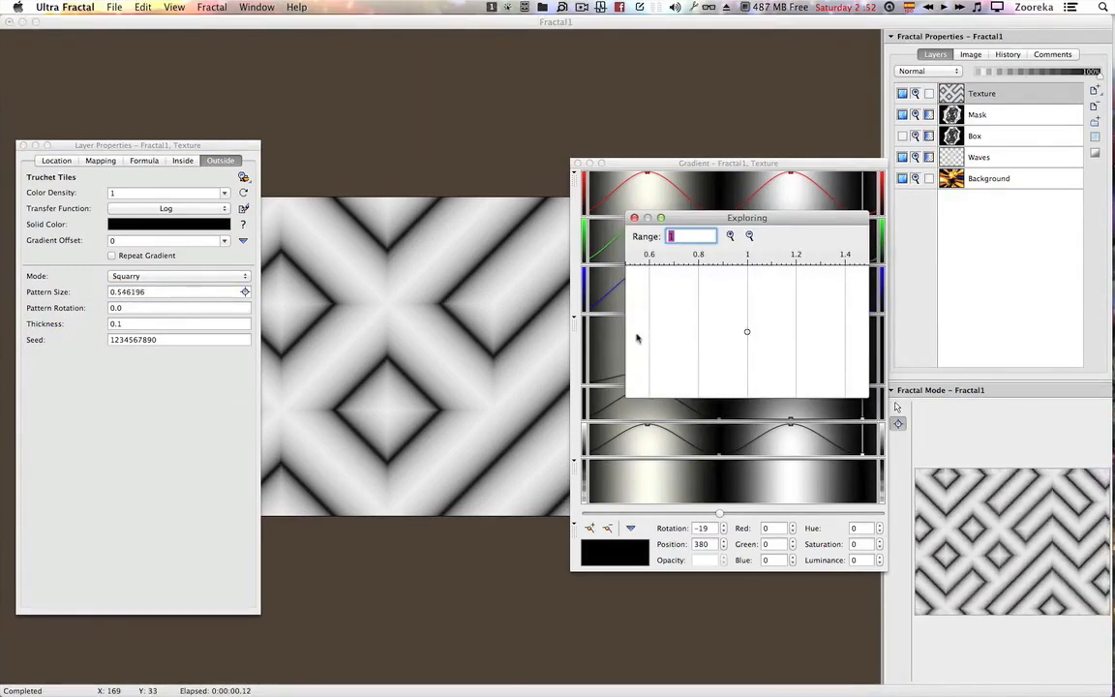
pyautogui.write('3')
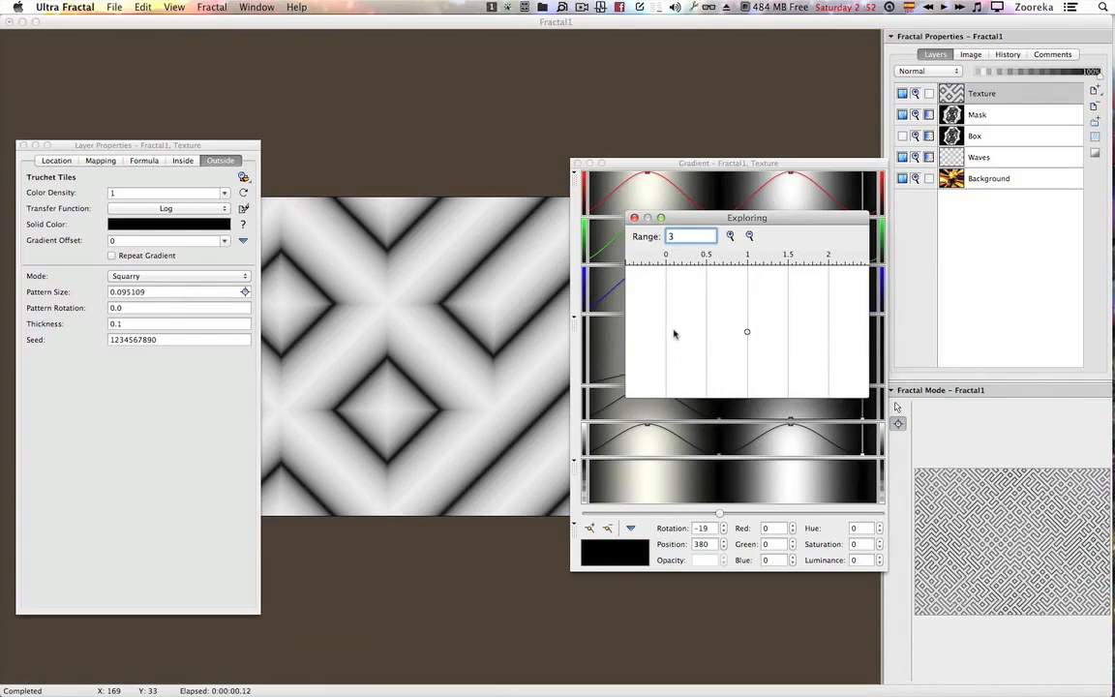
pyautogui.click(675, 334)
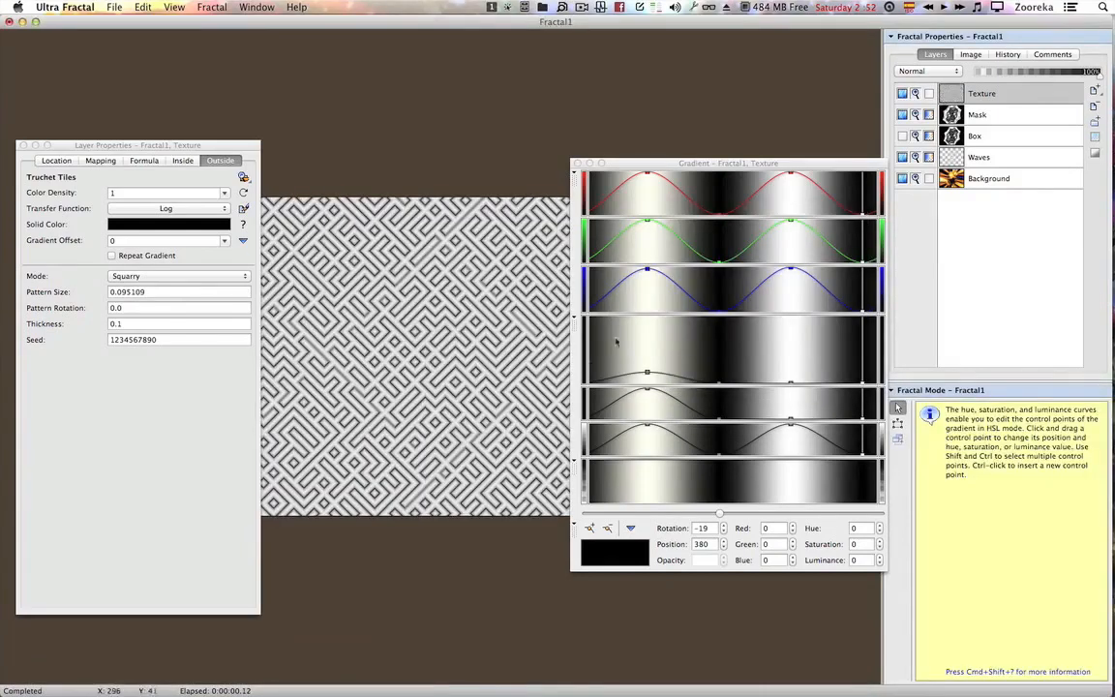
# Try a pattern rotation of 33 for the Truchet Tiles, and set it to 45.
pyautogui.click(137, 307)
pyautogui.write('33')
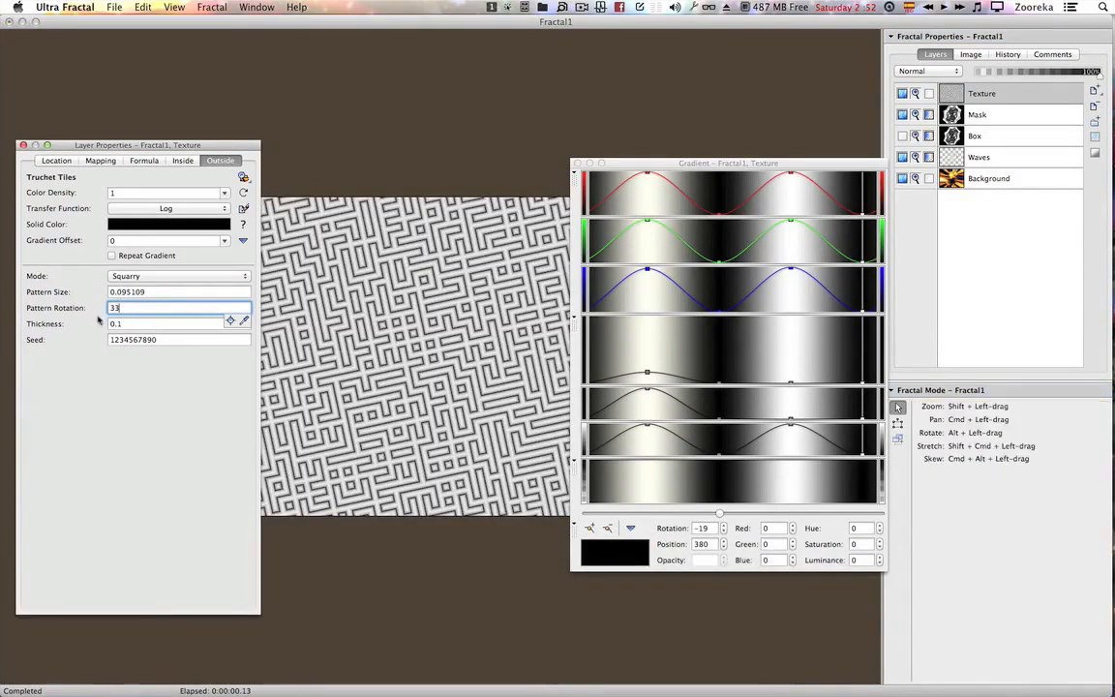
pyautogui.press('BackSpace')
pyautogui.press('BackSpace')
pyautogui.write('45')
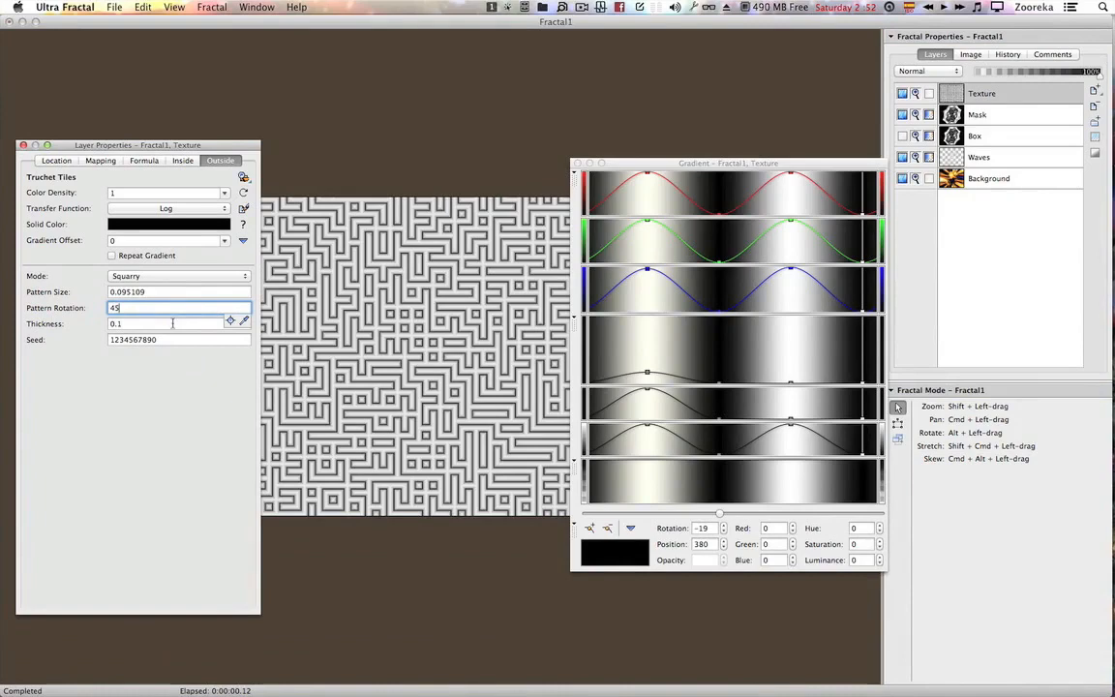
# Use the Mask layer as a mask for the Texture layer above it.
pyautogui.moveTo(237, 149); pyautogui.dragTo(211, 152)
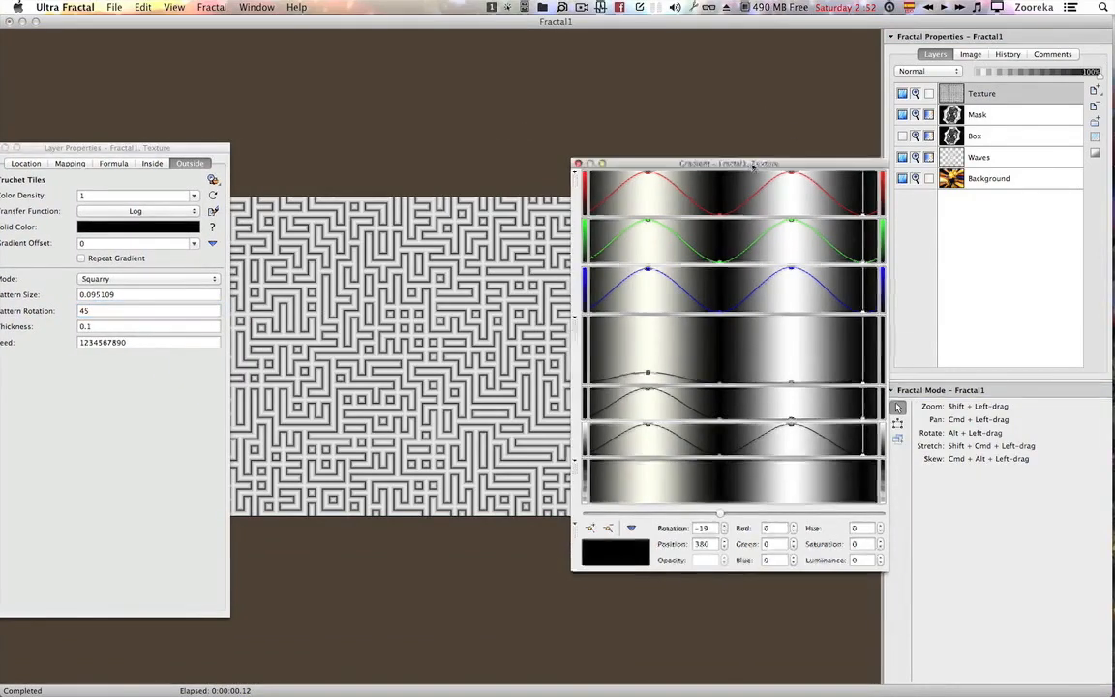
pyautogui.moveTo(747, 166); pyautogui.dragTo(757, 174)
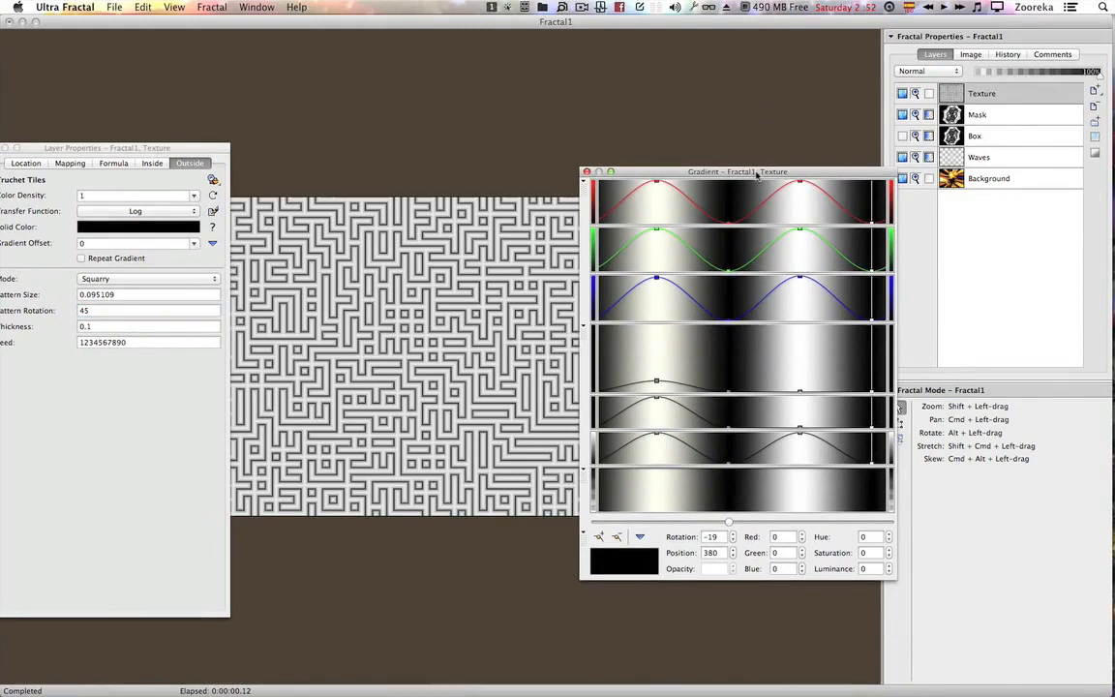
pyautogui.click(980, 118)
pyautogui.click(976, 117)
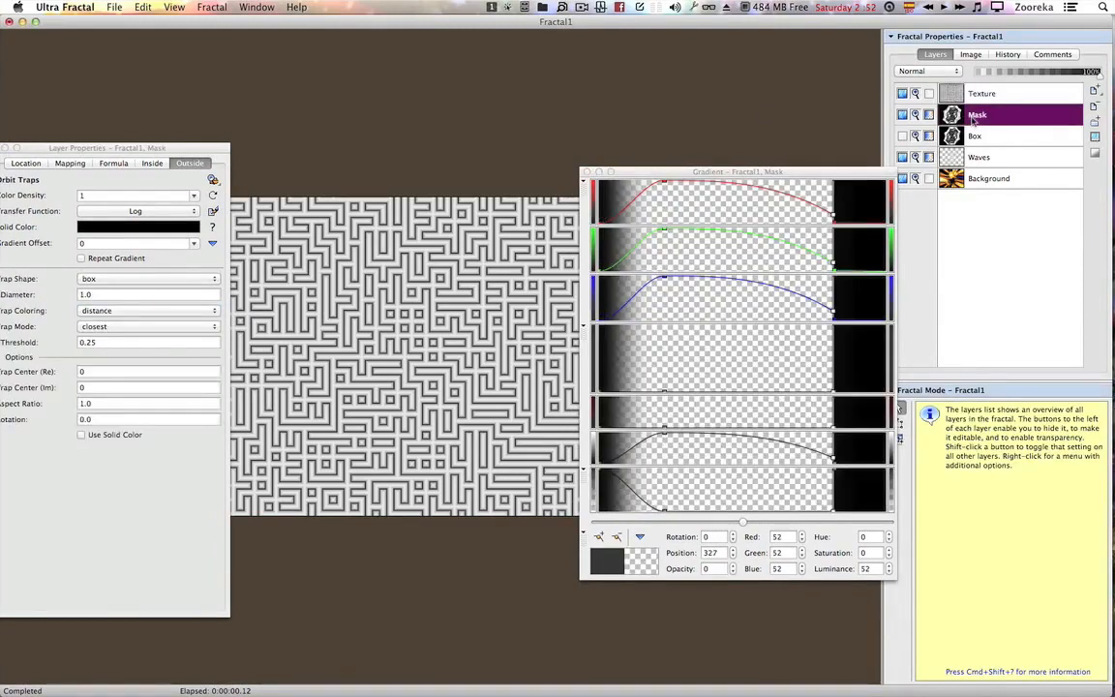
pyautogui.rightClick(975, 118)
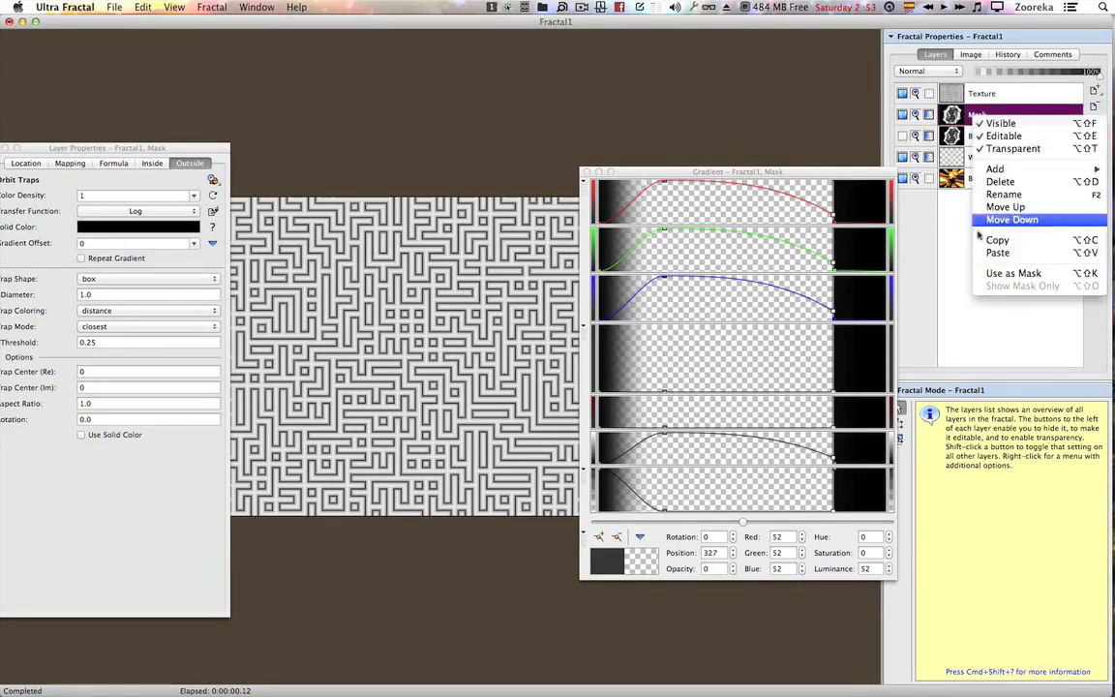
pyautogui.click(1007, 277)
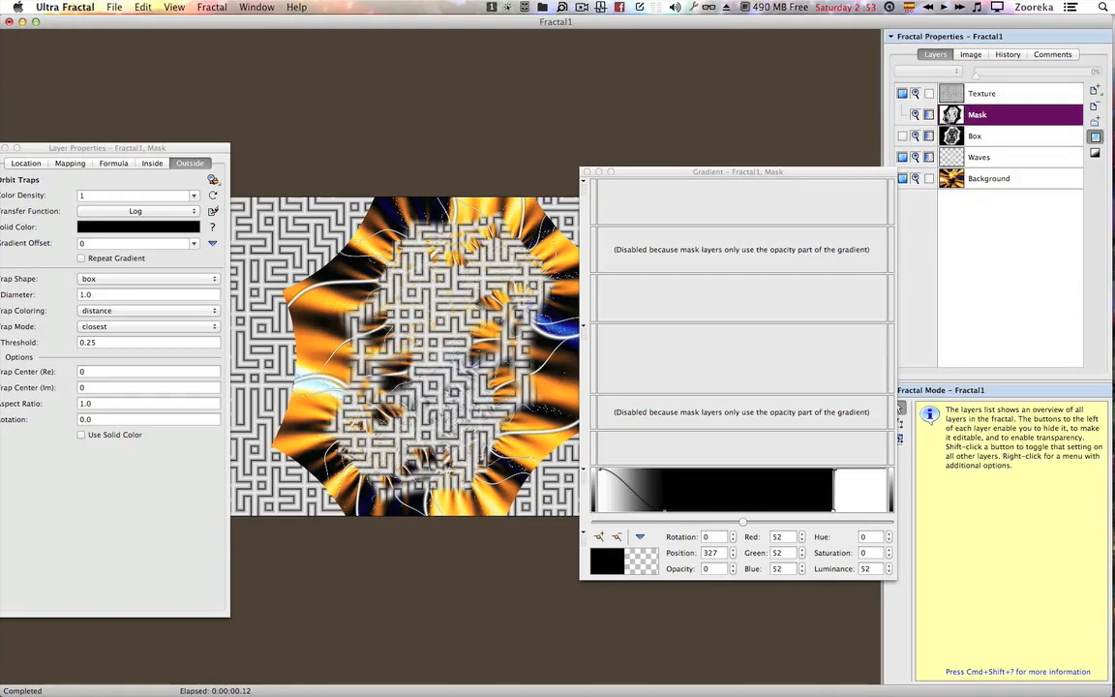
# Stop using the Mask layer as a mask and show only that layer in the fractal.
pyautogui.moveTo(743, 179); pyautogui.dragTo(804, 202)
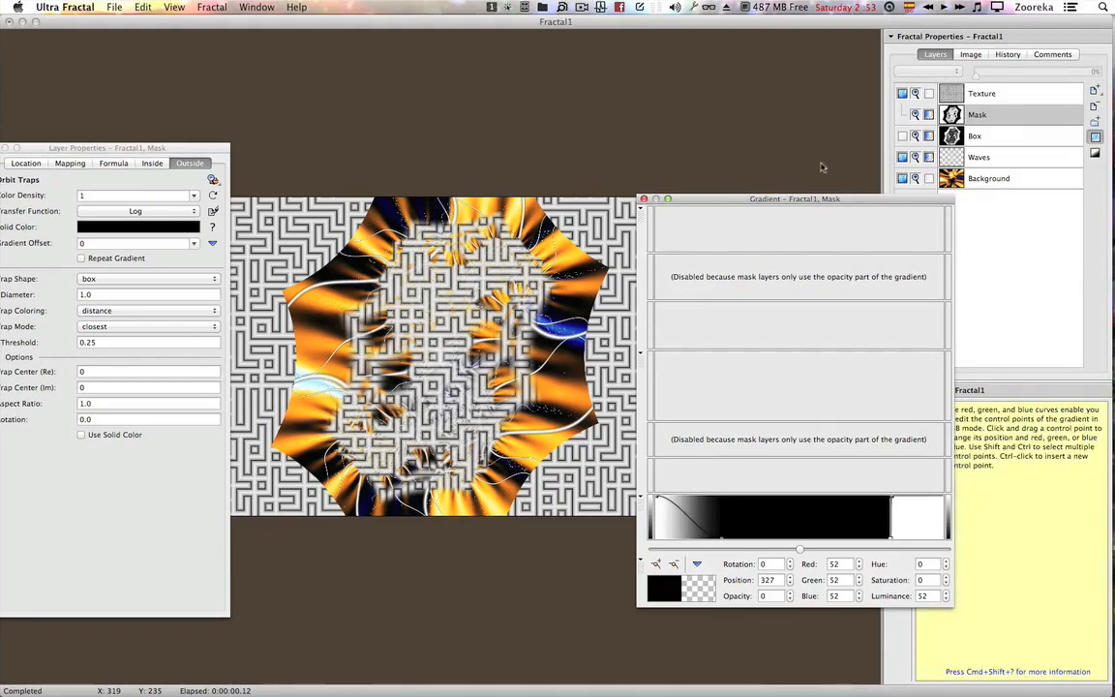
pyautogui.moveTo(809, 197); pyautogui.dragTo(738, 200)
pyautogui.rightClick(993, 118)
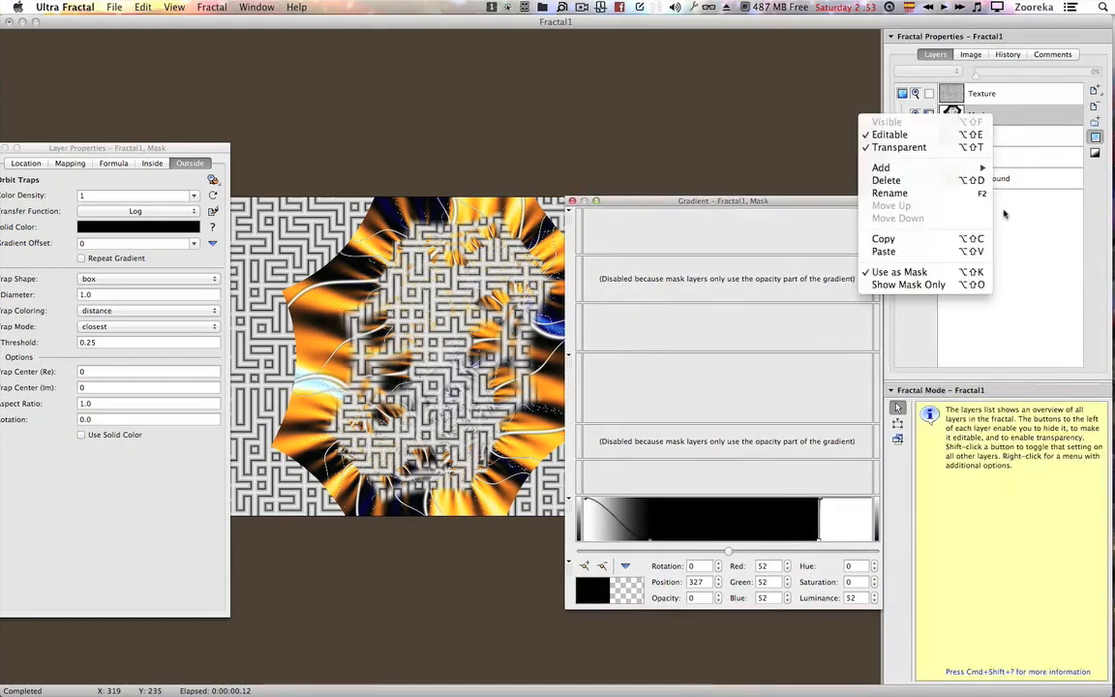
pyautogui.click(899, 272)
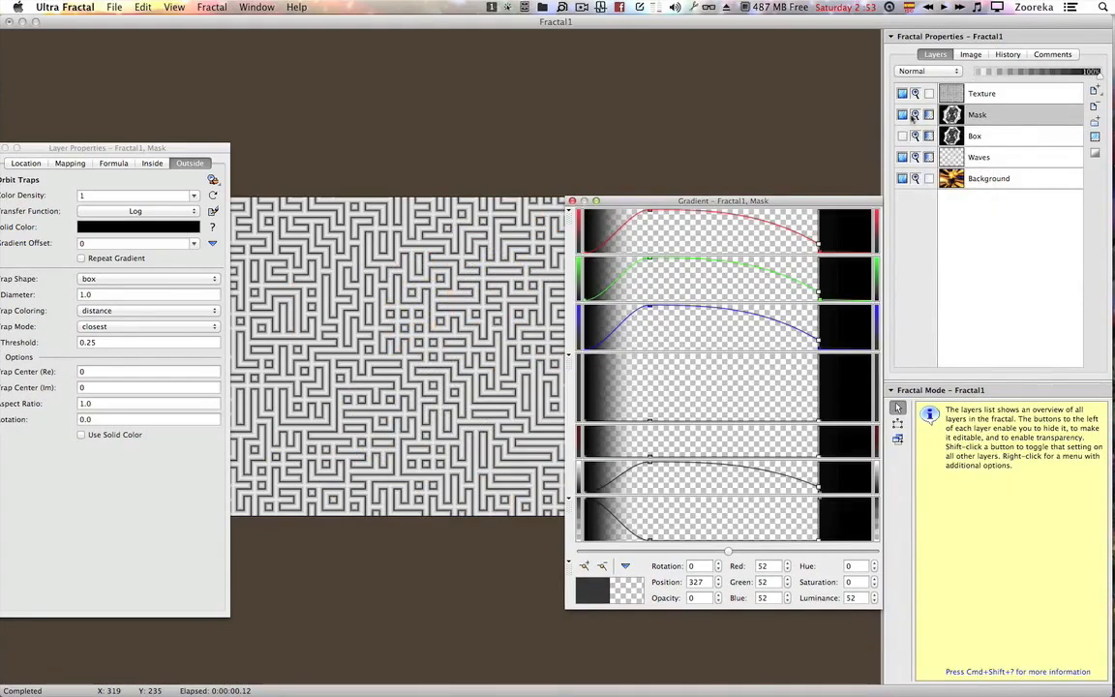
pyautogui.keyDown('shift'); pyautogui.click(903, 114); pyautogui.keyUp('shift')
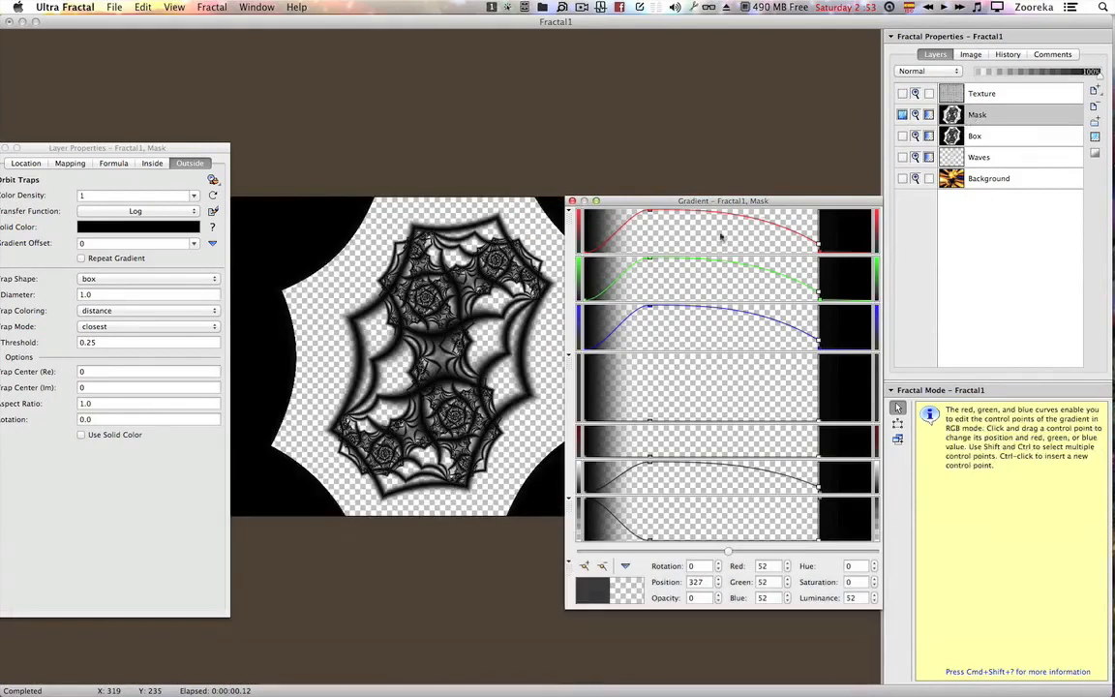
# Insert a control point near the start of the Mask layer's gradient opacity curve and move it to position 0 with opacity 0.
pyautogui.rightClick(595, 507)
pyautogui.click(788, 429)
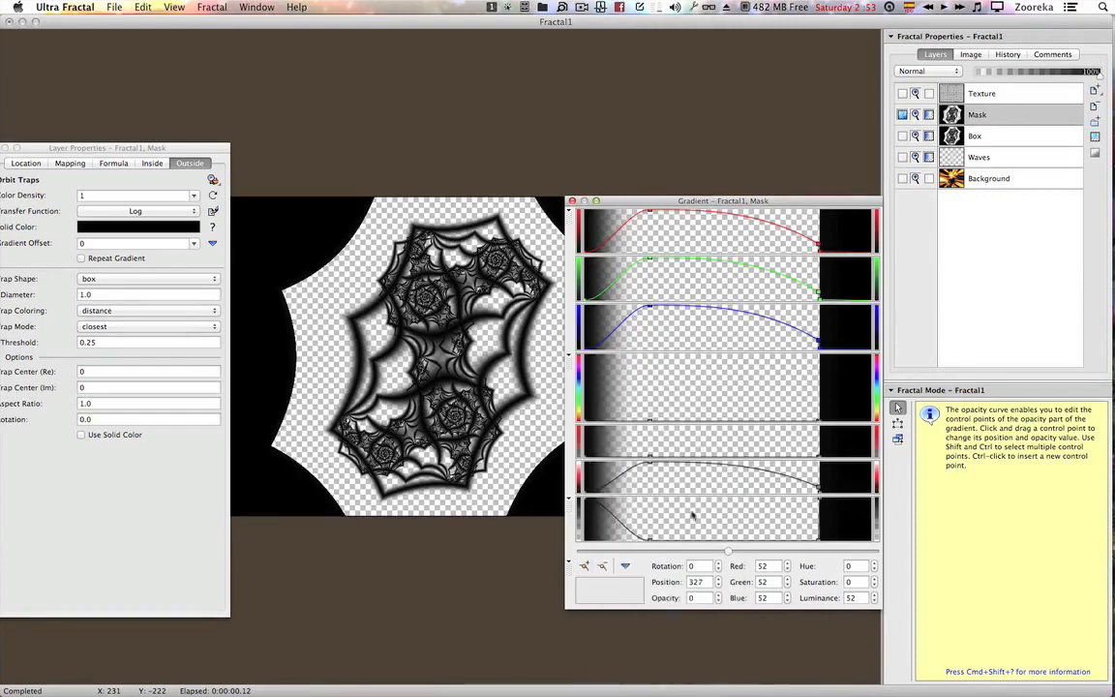
pyautogui.click(585, 505)
pyautogui.moveTo(585, 506)
pyautogui.mouseDown()
pyautogui.moveTo(585, 537)
pyautogui.moveTo(584, 488)
pyautogui.moveTo(585, 569)
pyautogui.moveTo(586, 489)
pyautogui.mouseUp()
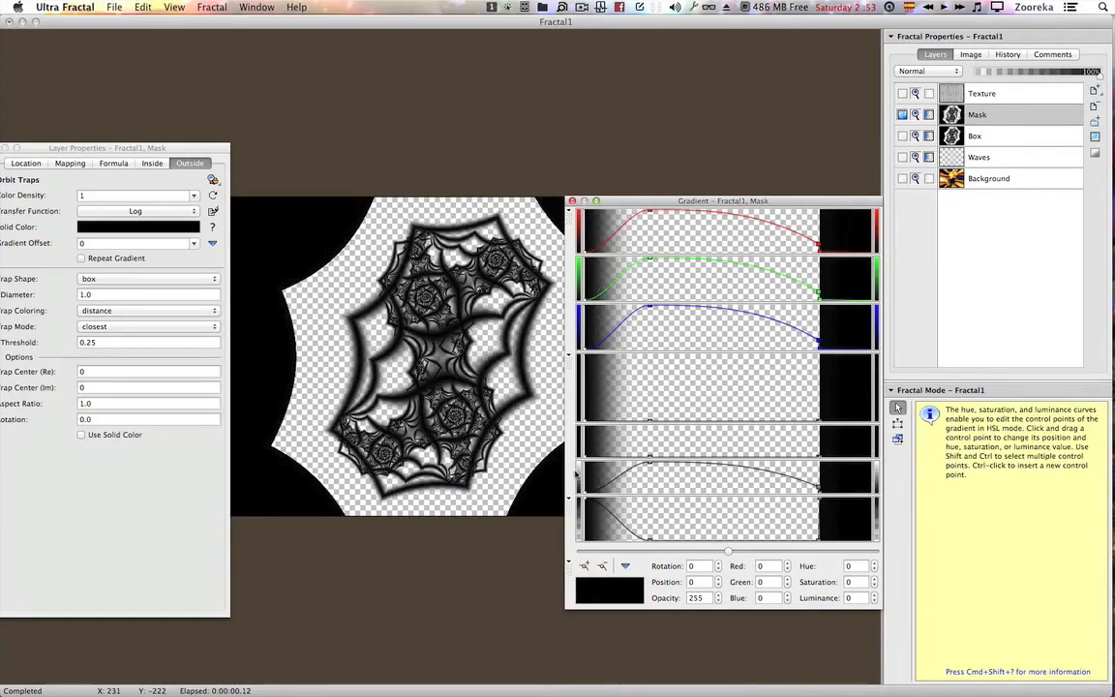
pyautogui.keyDown('super'); pyautogui.click(603, 516); pyautogui.keyUp('super')
pyautogui.moveTo(604, 540); pyautogui.dragTo(582, 562)
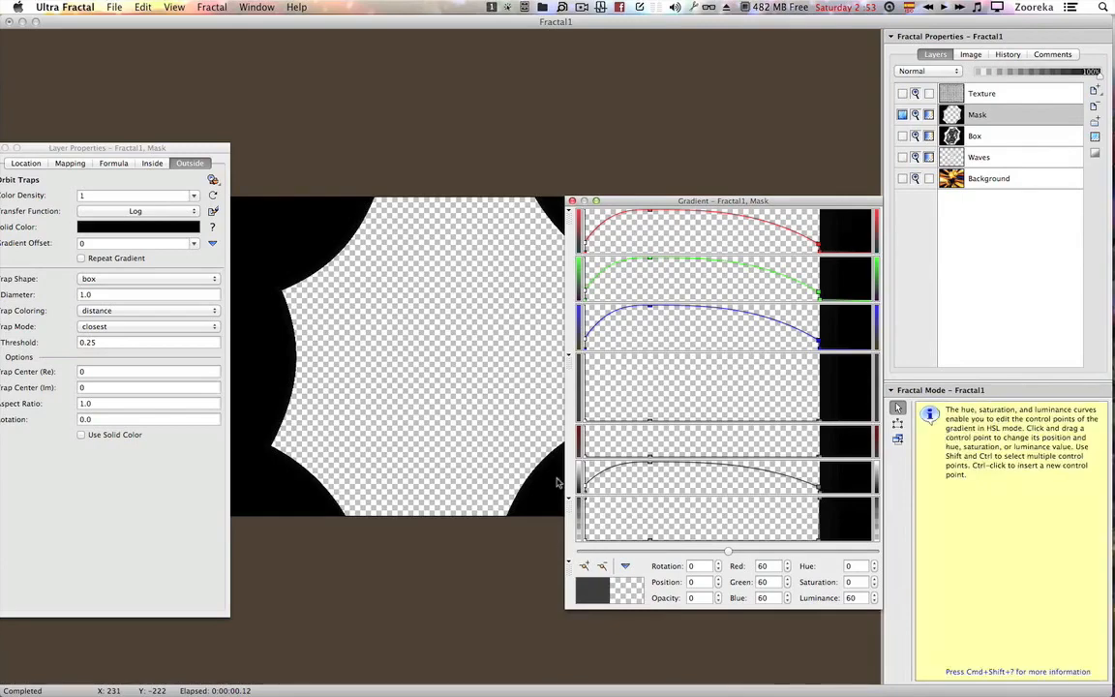
# Use the edited Mask layer as the mask of the Texture layer again.
pyautogui.moveTo(613, 204); pyautogui.dragTo(662, 244)
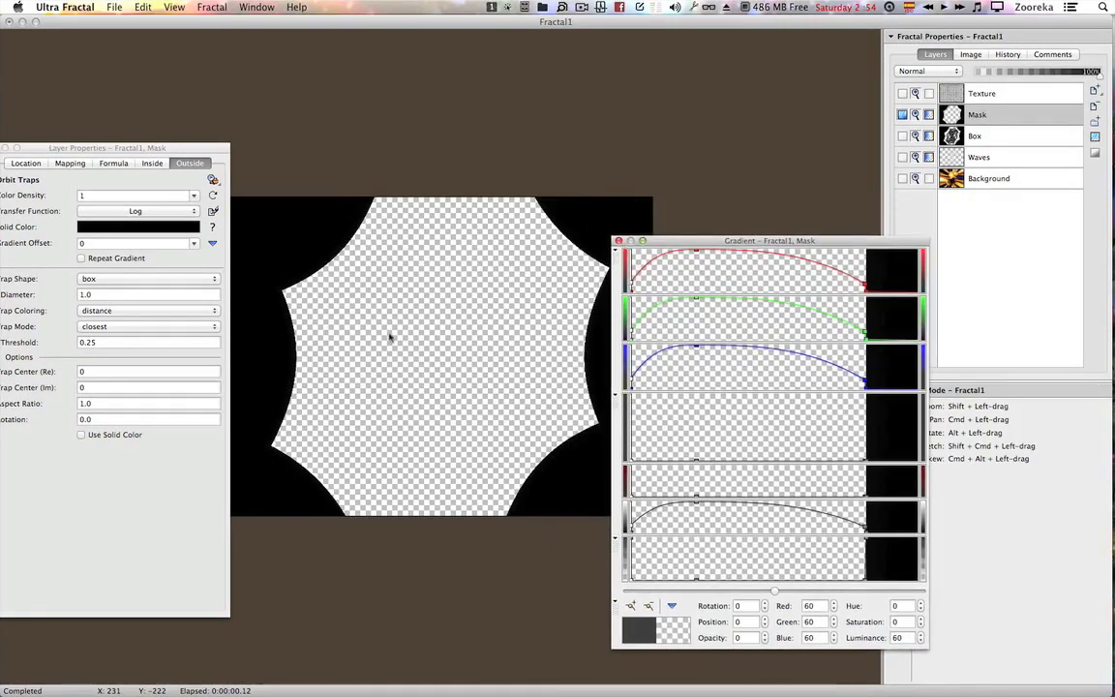
pyautogui.rightClick(973, 115)
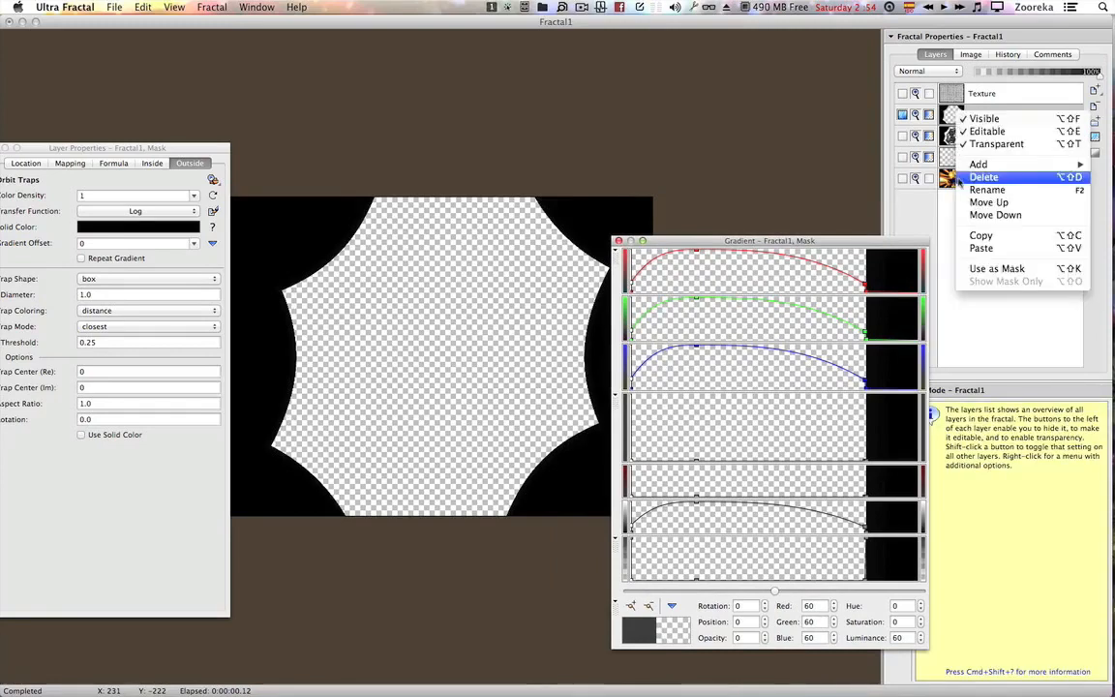
pyautogui.click(997, 241)
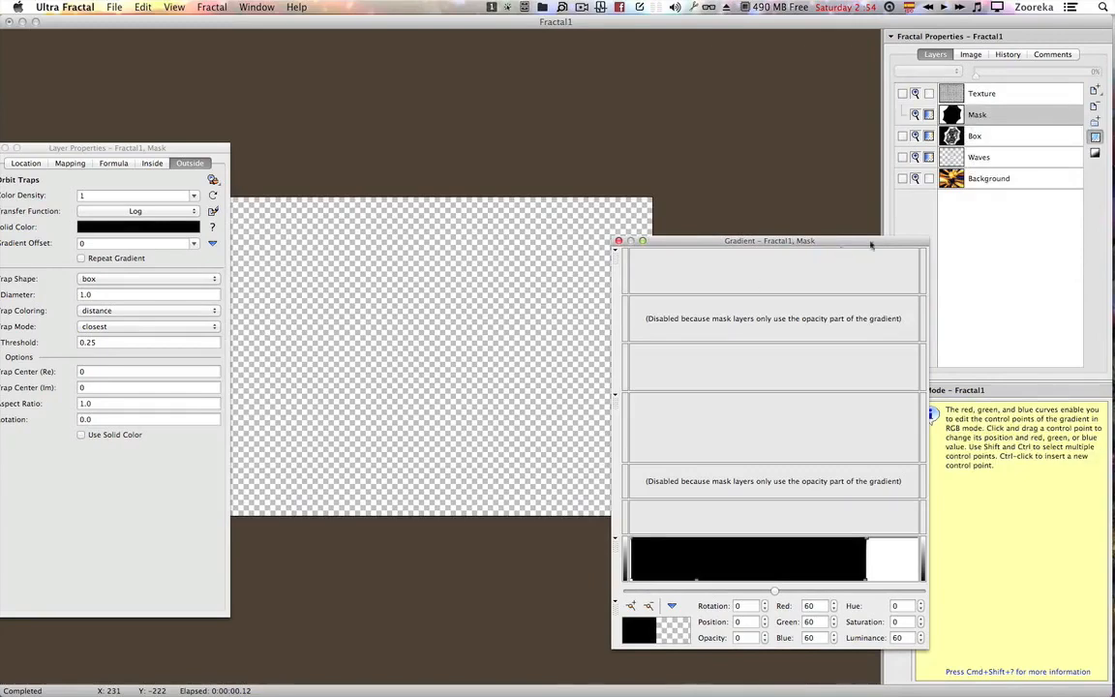
# Make the Texture, Box, Waves and Background layers all visible and move the floating windows off the fractal.
pyautogui.keyDown('shift'); pyautogui.click(903, 93); pyautogui.keyUp('shift')
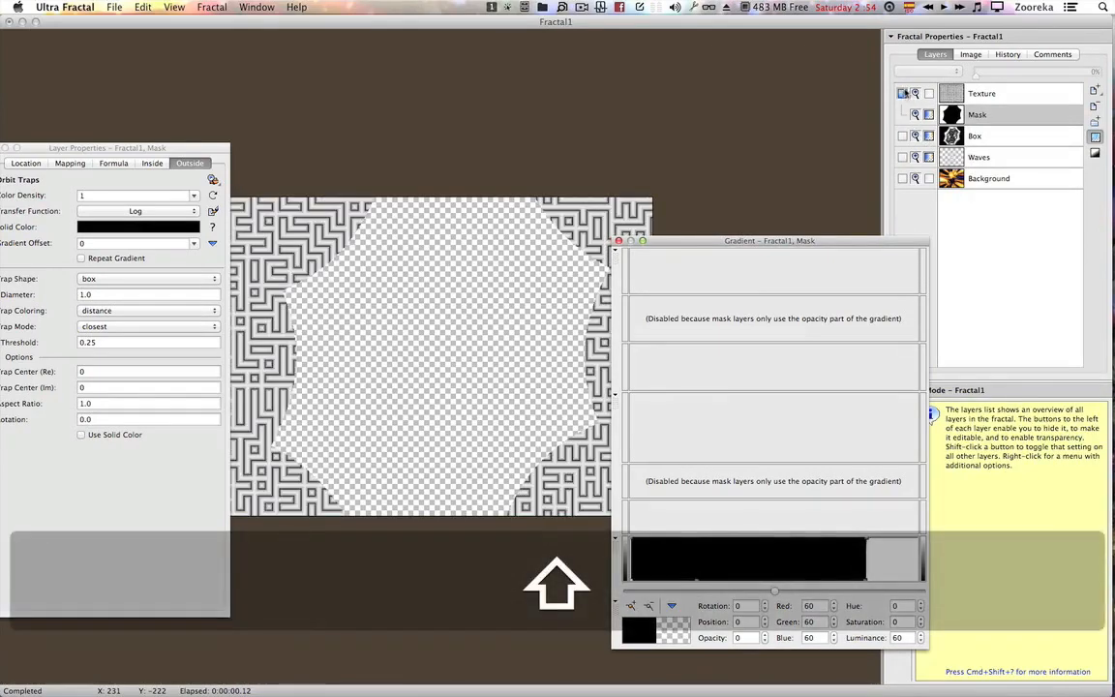
pyautogui.keyDown('shift'); pyautogui.click(903, 178); pyautogui.keyUp('shift')
pyautogui.moveTo(794, 240); pyautogui.dragTo(862, 307)
pyautogui.moveTo(215, 165); pyautogui.dragTo(167, 170)
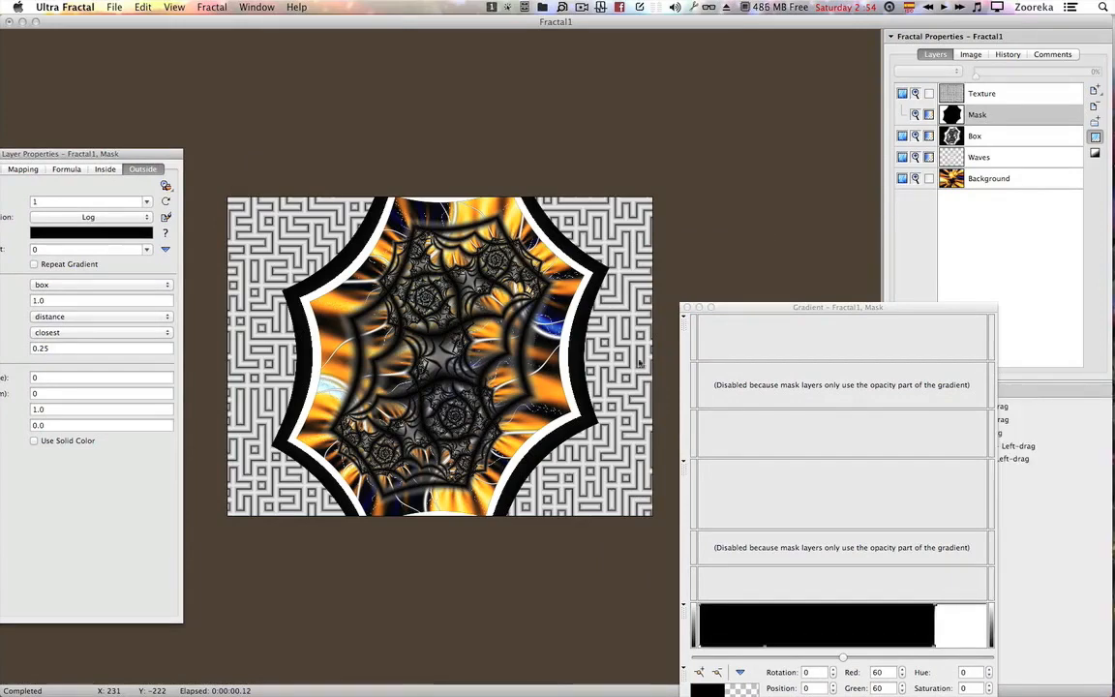
# Set the color of the Box layer's gradient control point at position 0 to red 137, green 137, blue 253.
pyautogui.click(1001, 143)
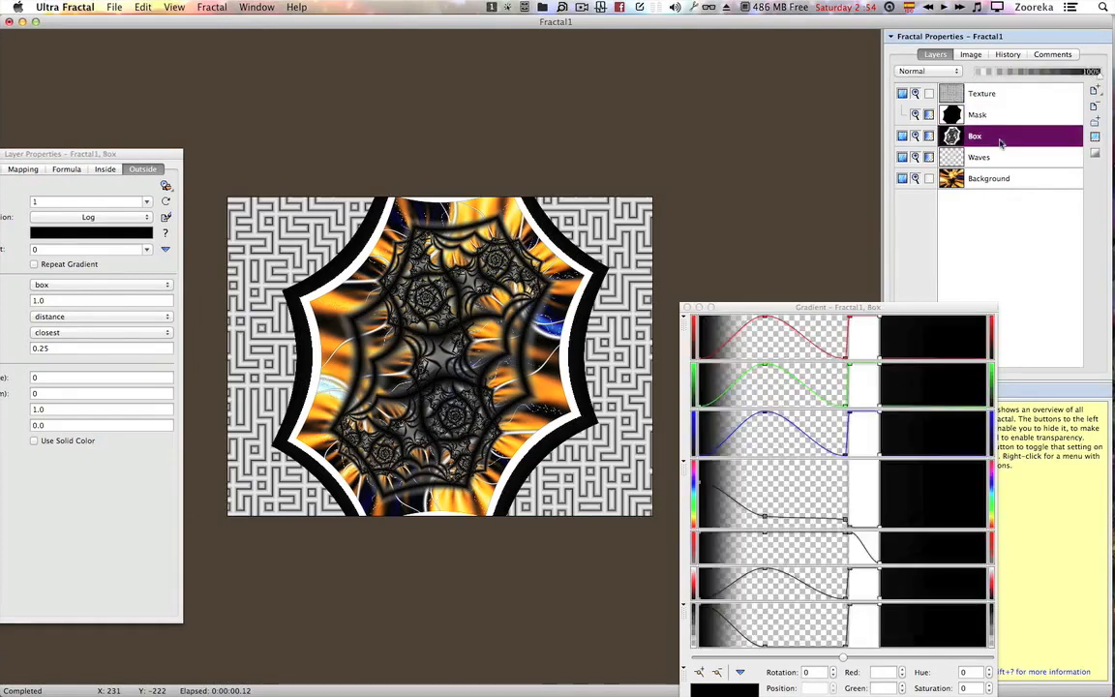
pyautogui.moveTo(796, 307); pyautogui.dragTo(772, 218)
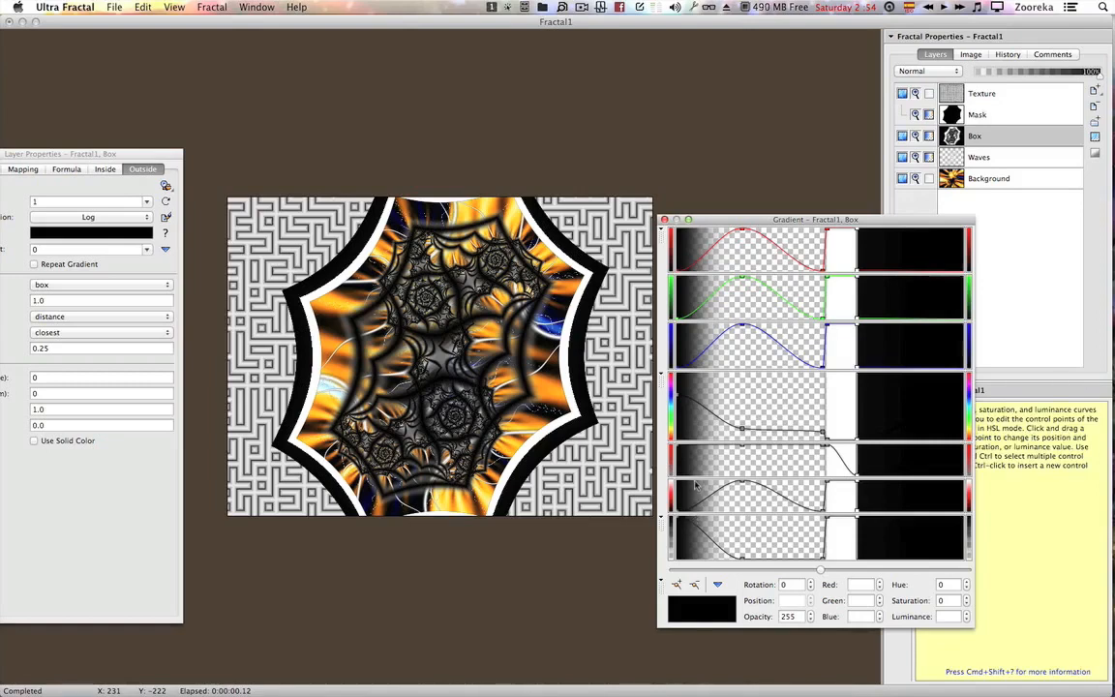
pyautogui.click(678, 445)
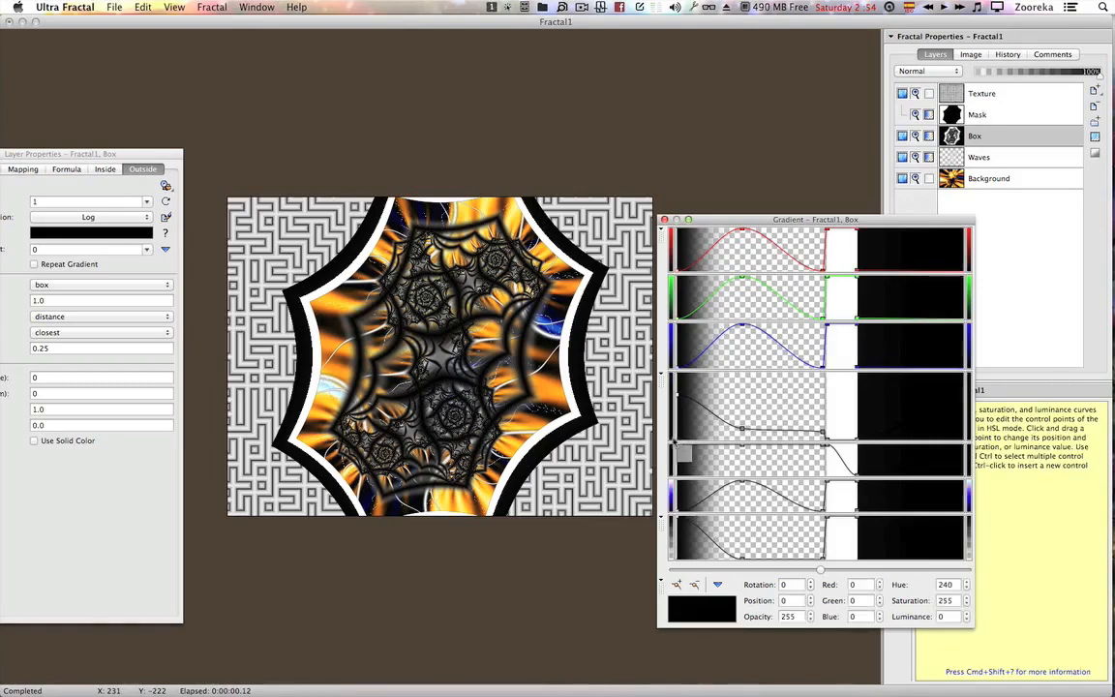
pyautogui.click(681, 612)
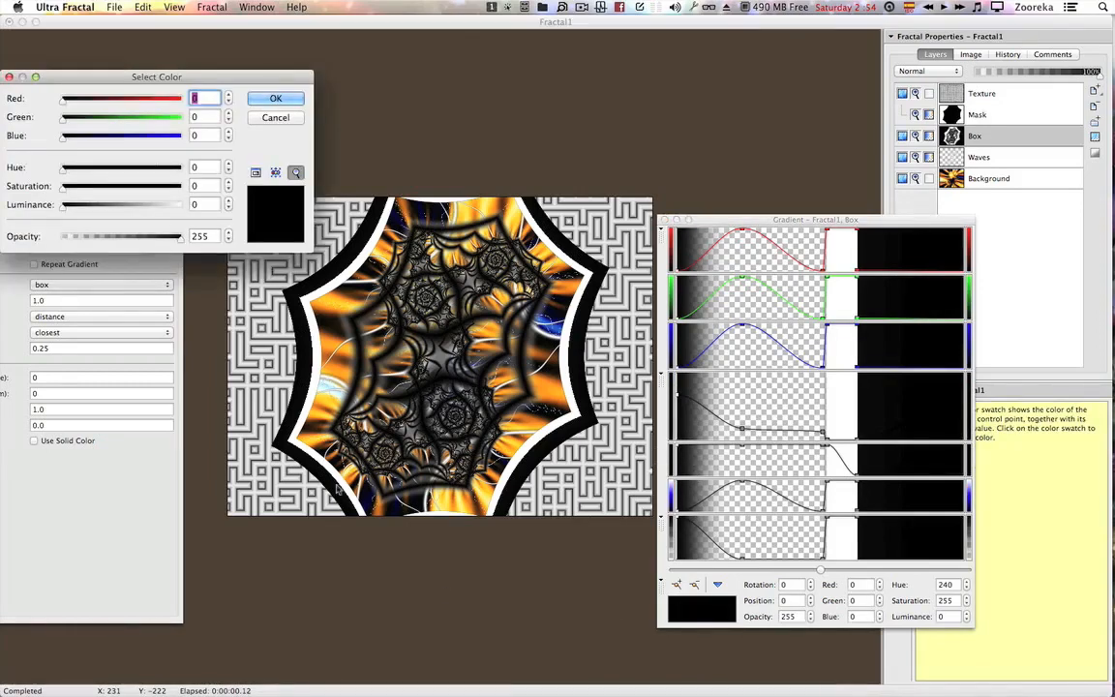
pyautogui.moveTo(248, 77); pyautogui.dragTo(445, 74)
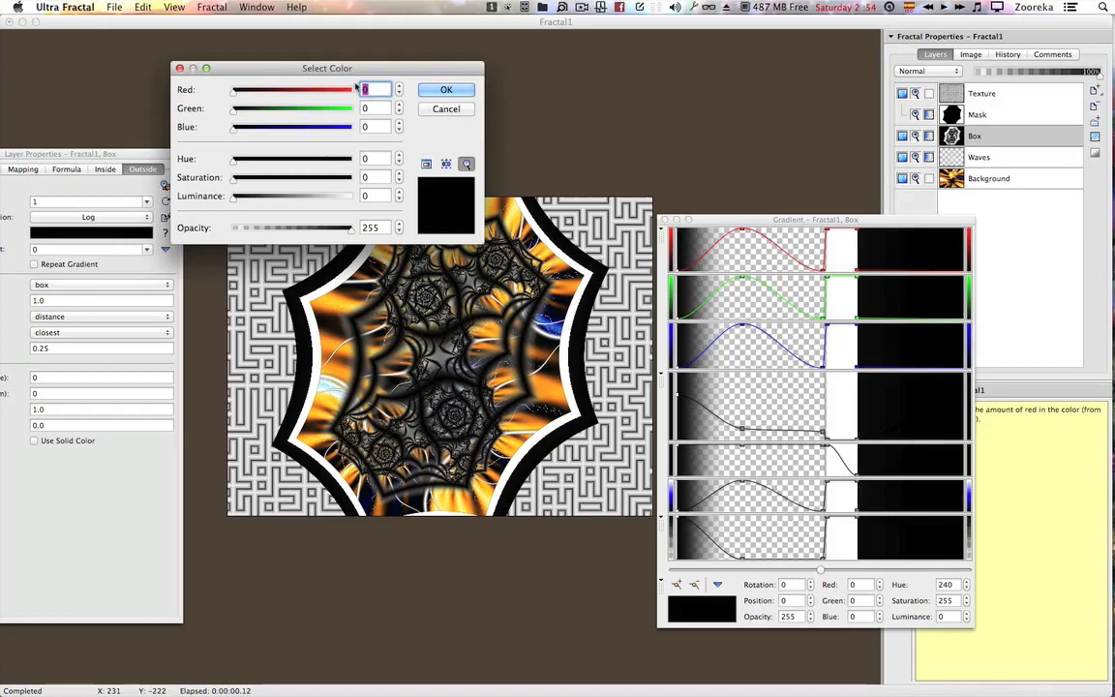
pyautogui.write('137')
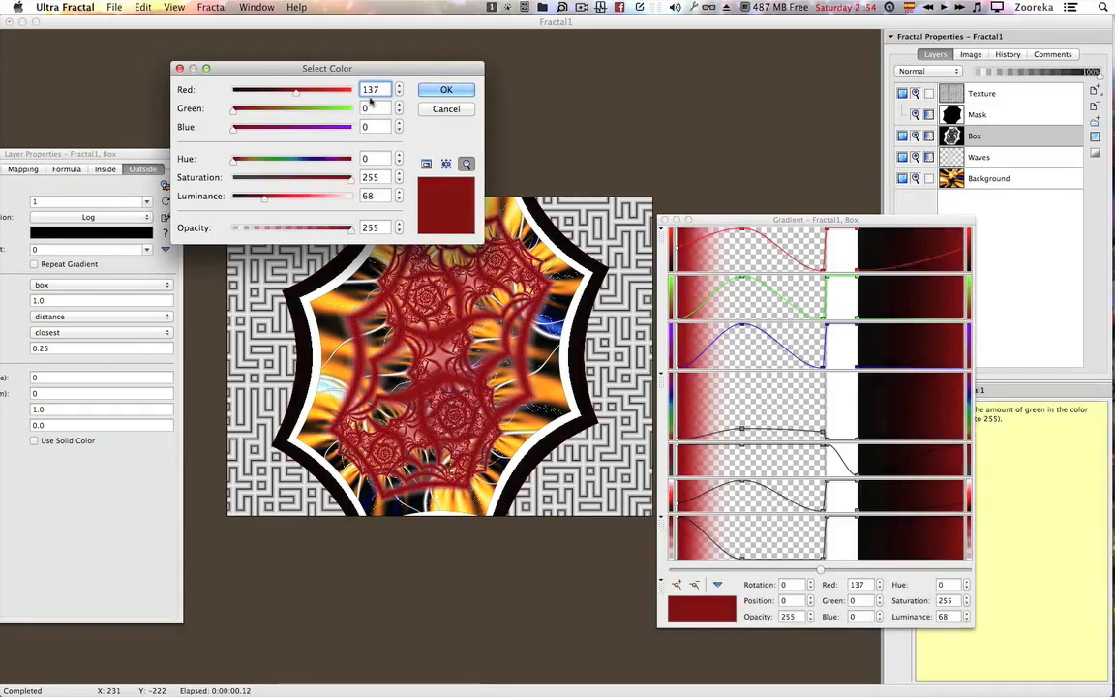
pyautogui.moveTo(375, 108); pyautogui.dragTo(360, 109)
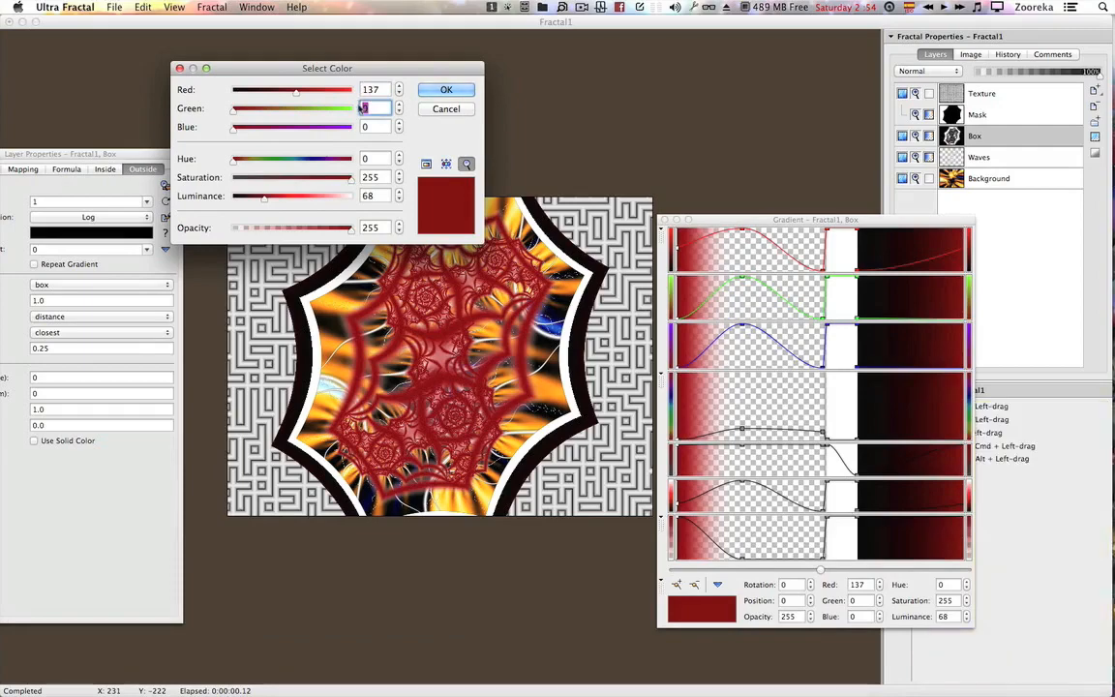
pyautogui.write('137')
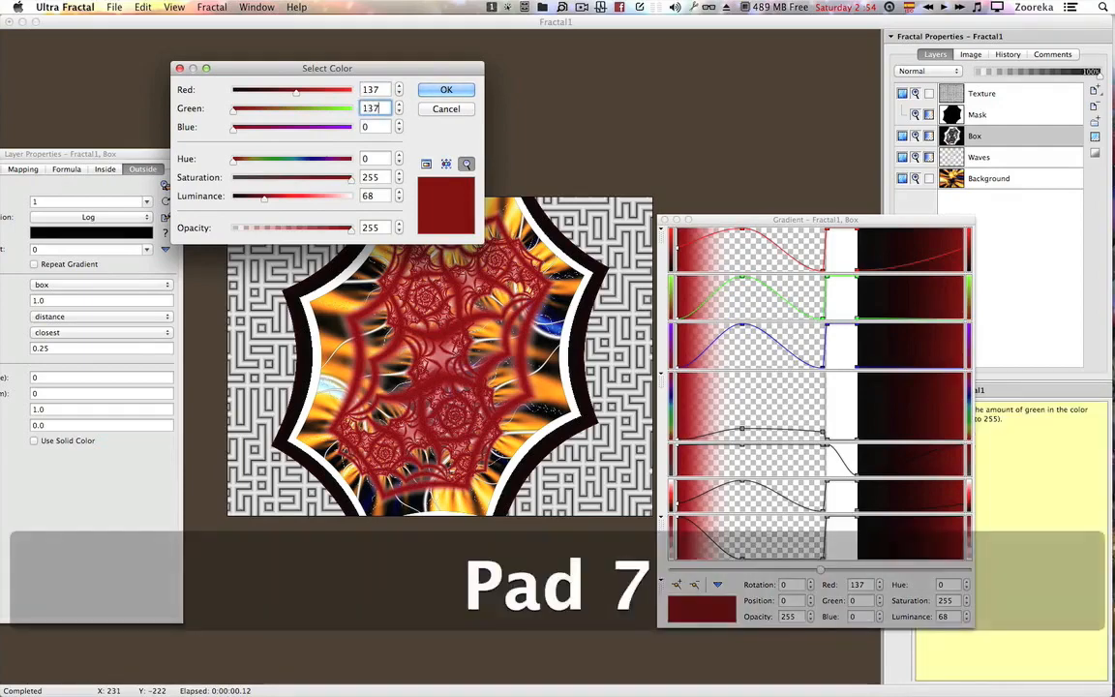
pyautogui.press('Tab')
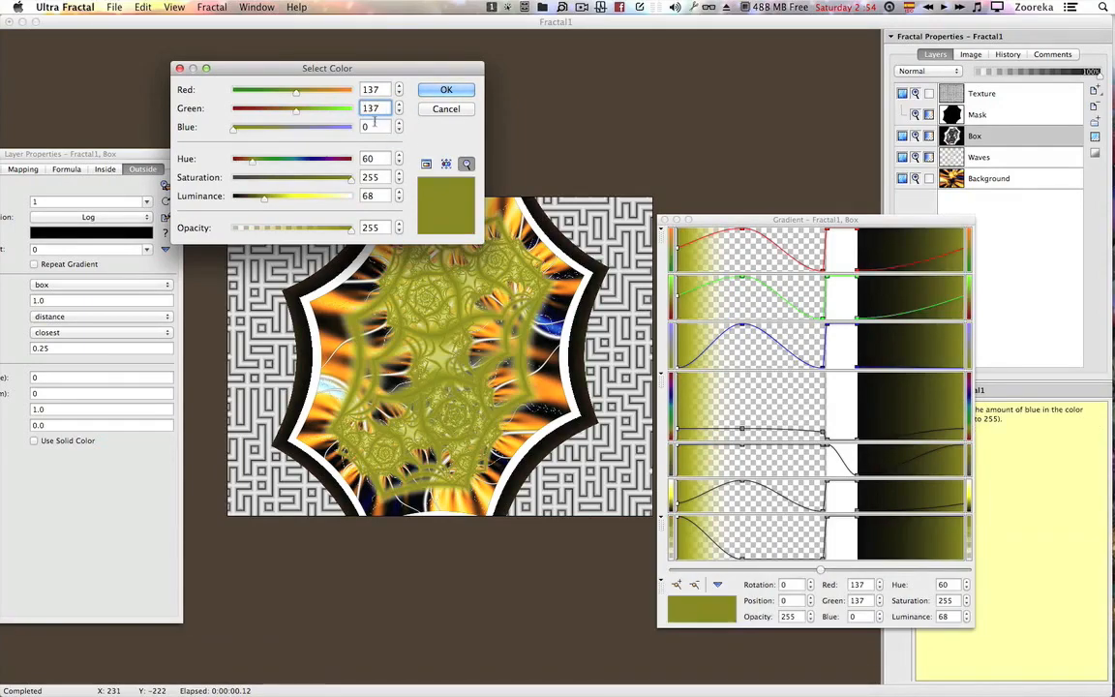
pyautogui.write('253')
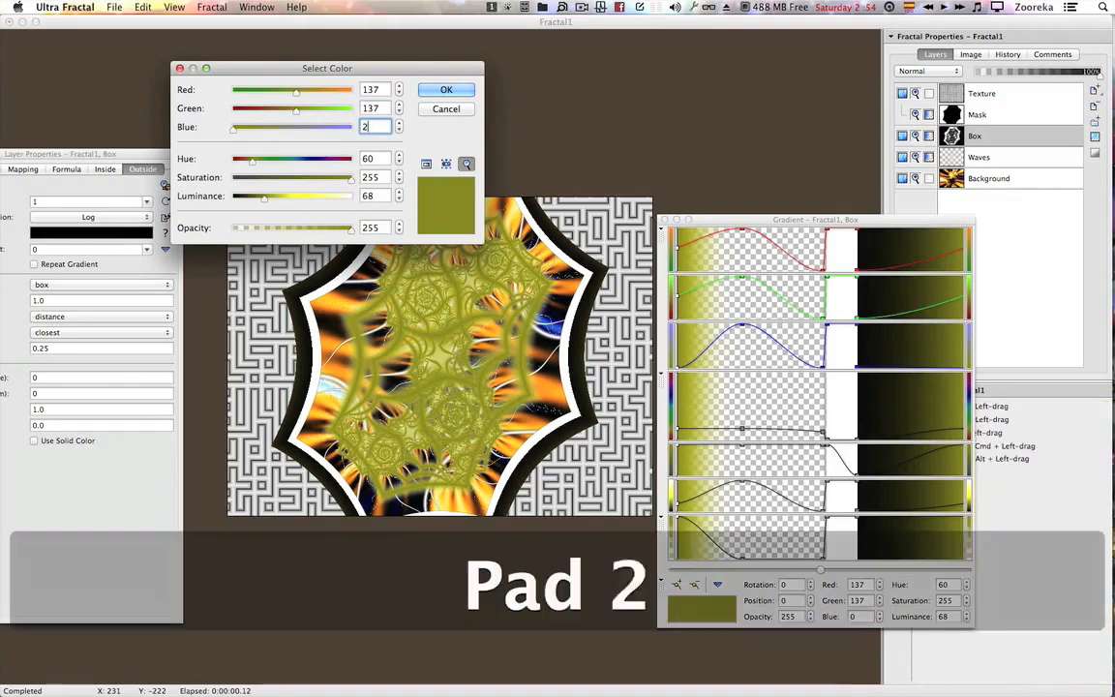
pyautogui.click(444, 90)
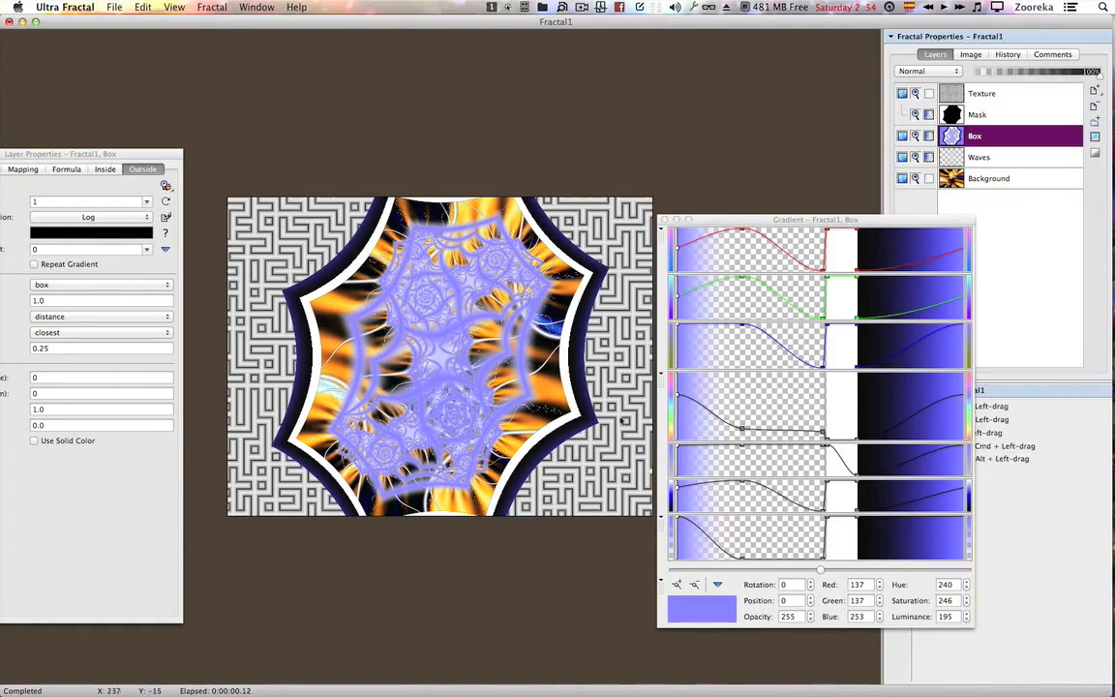
# Move the first transparent control point of the Box layer's gradient to position 37 and close the gradient editor.
pyautogui.click(736, 564)
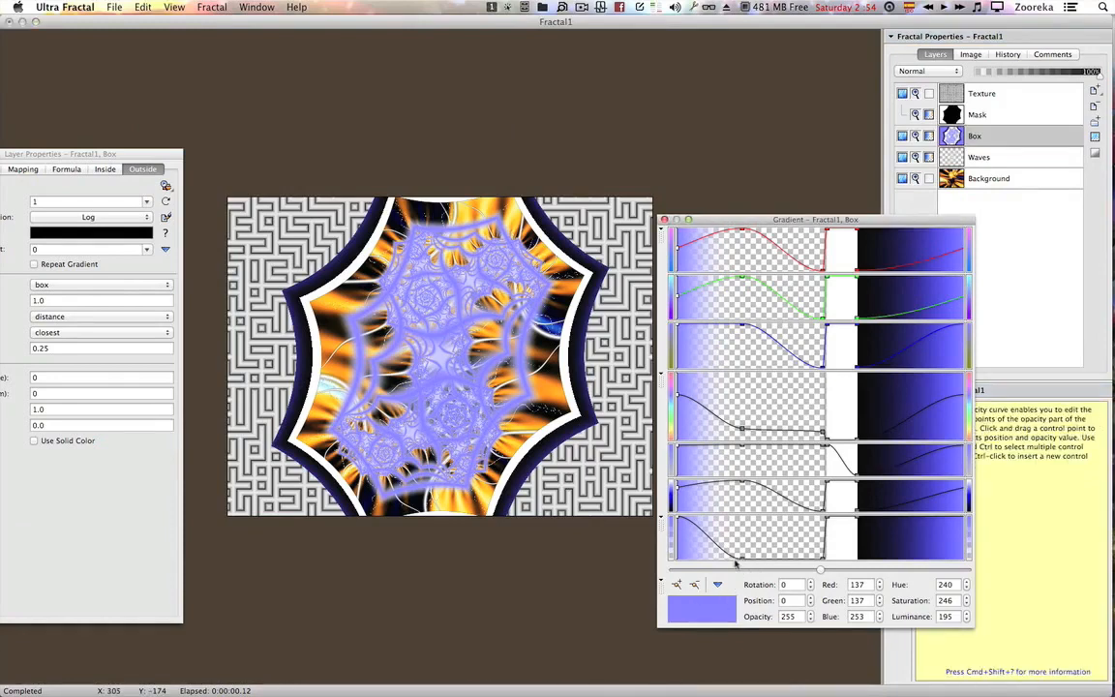
pyautogui.moveTo(739, 564); pyautogui.dragTo(701, 567)
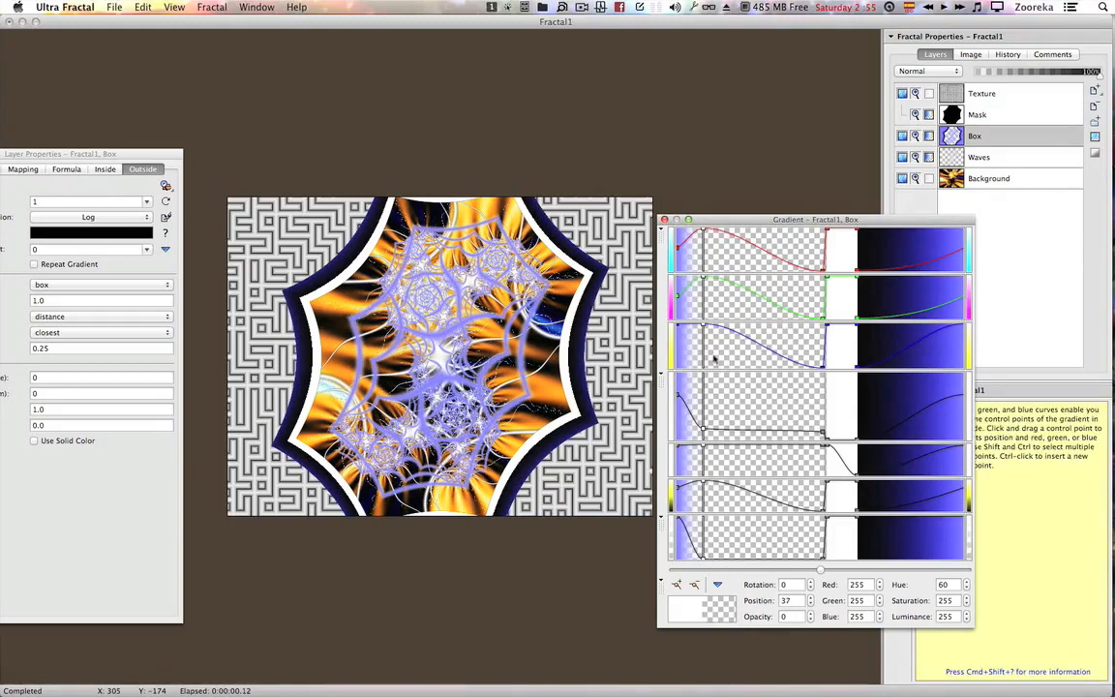
pyautogui.click(664, 219)
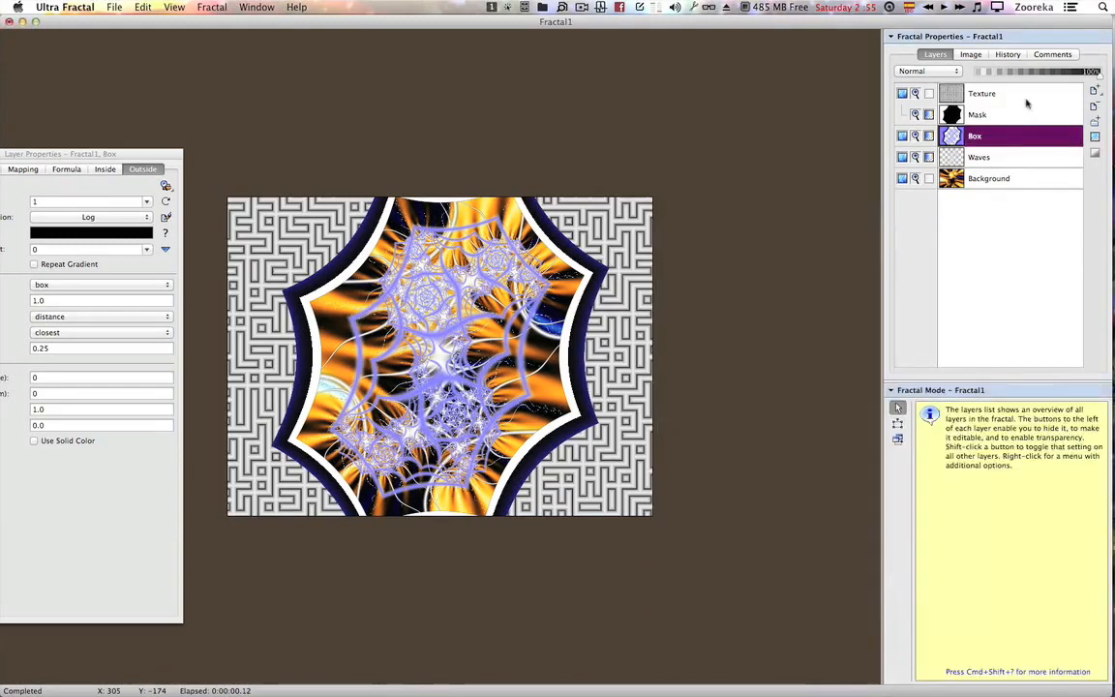
# Rotate the Texture layer's gradient to -10 and close the gradient editor.
pyautogui.click(1025, 96)
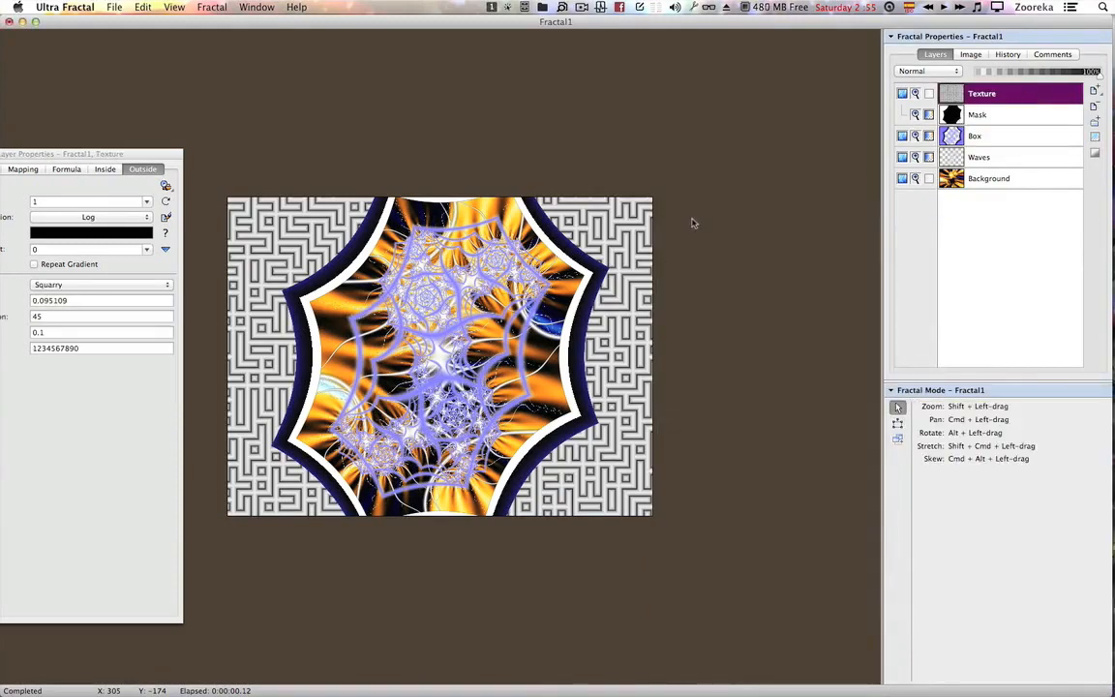
pyautogui.press('F4')
pyautogui.moveTo(808, 576); pyautogui.dragTo(813, 576)
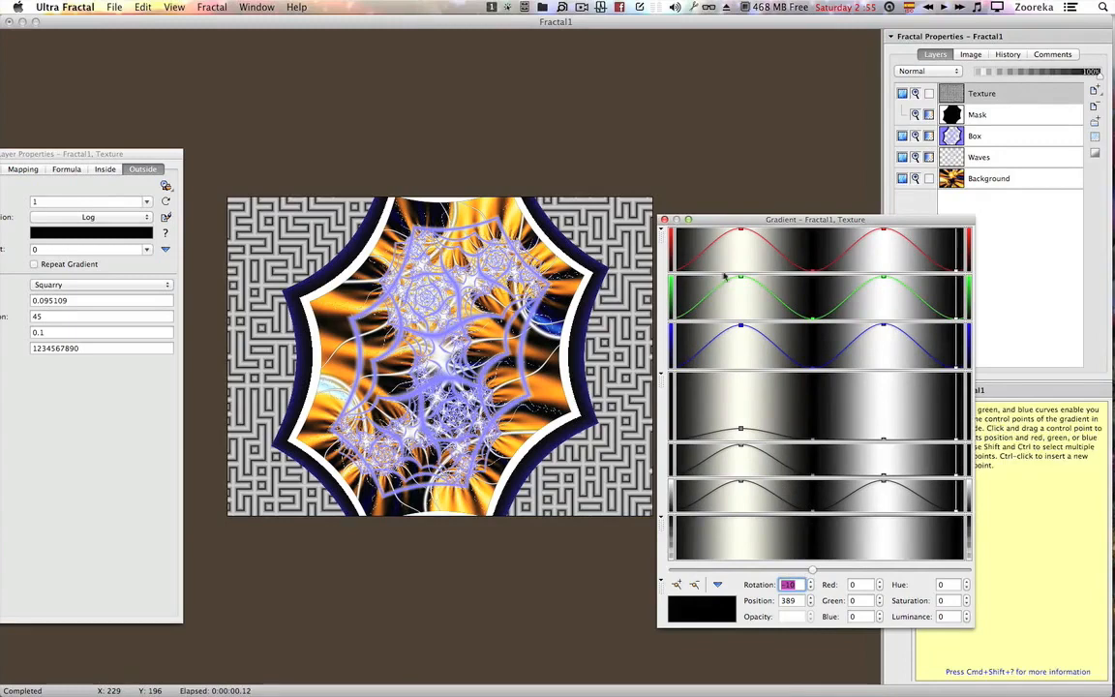
pyautogui.click(664, 221)
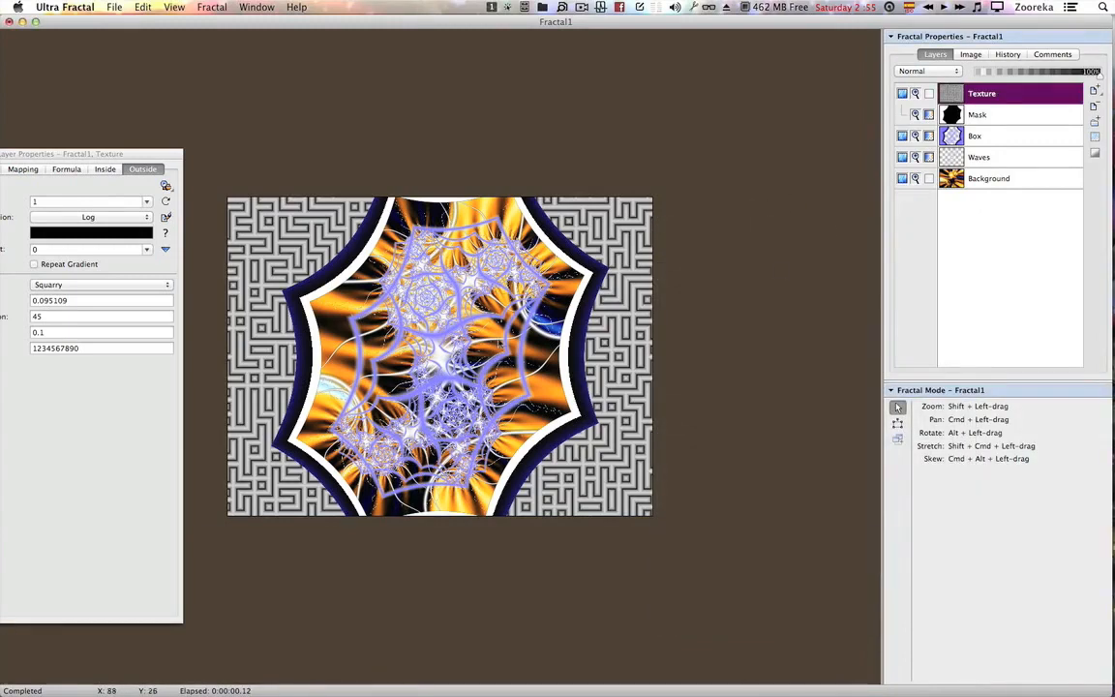
# Zoom the whole fractal out by a factor of about 0.82 so the complete star-shaped frame fits in the image.
pyautogui.press('shift')
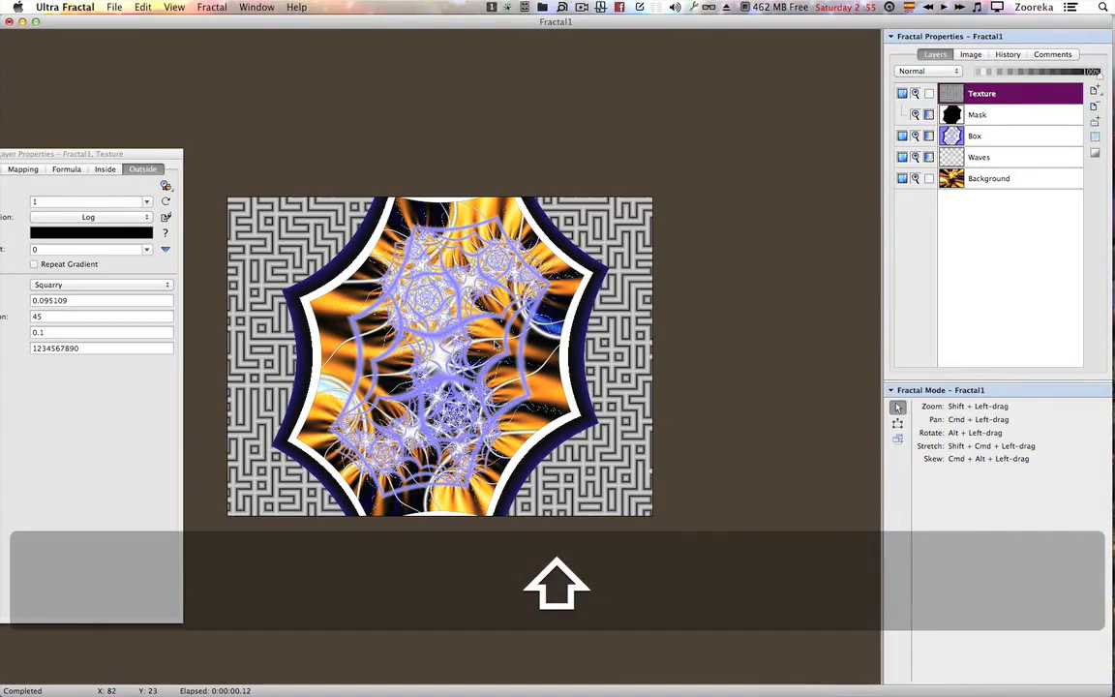
pyautogui.keyDown('shift'); pyautogui.click(497, 344); pyautogui.keyUp('shift')
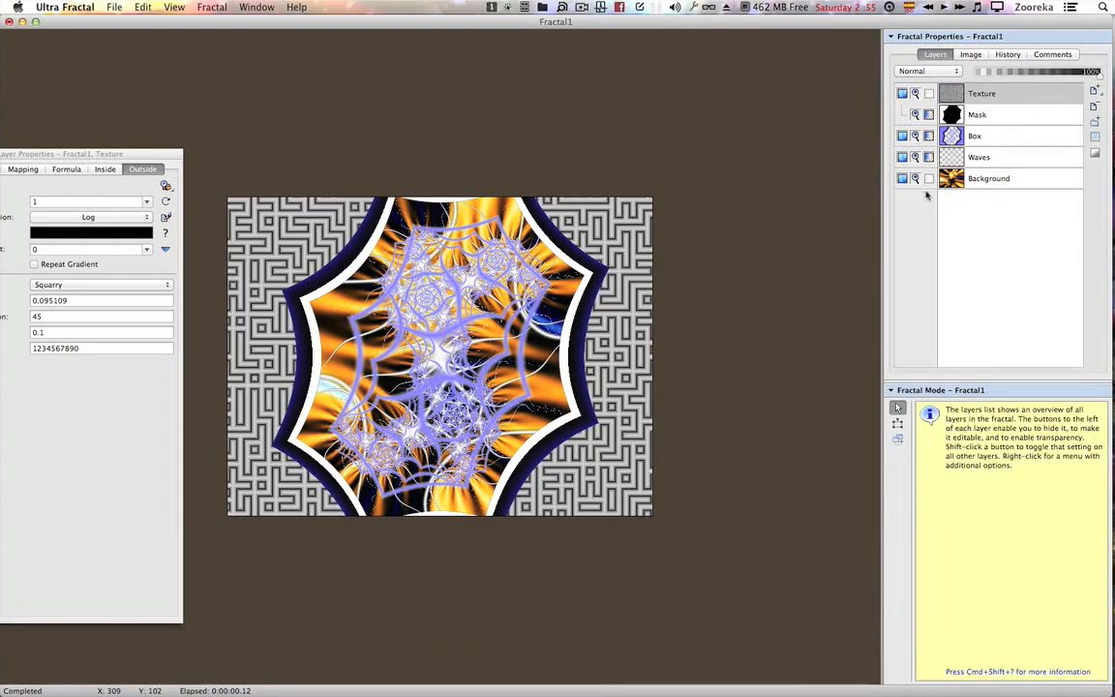
pyautogui.press('shift')
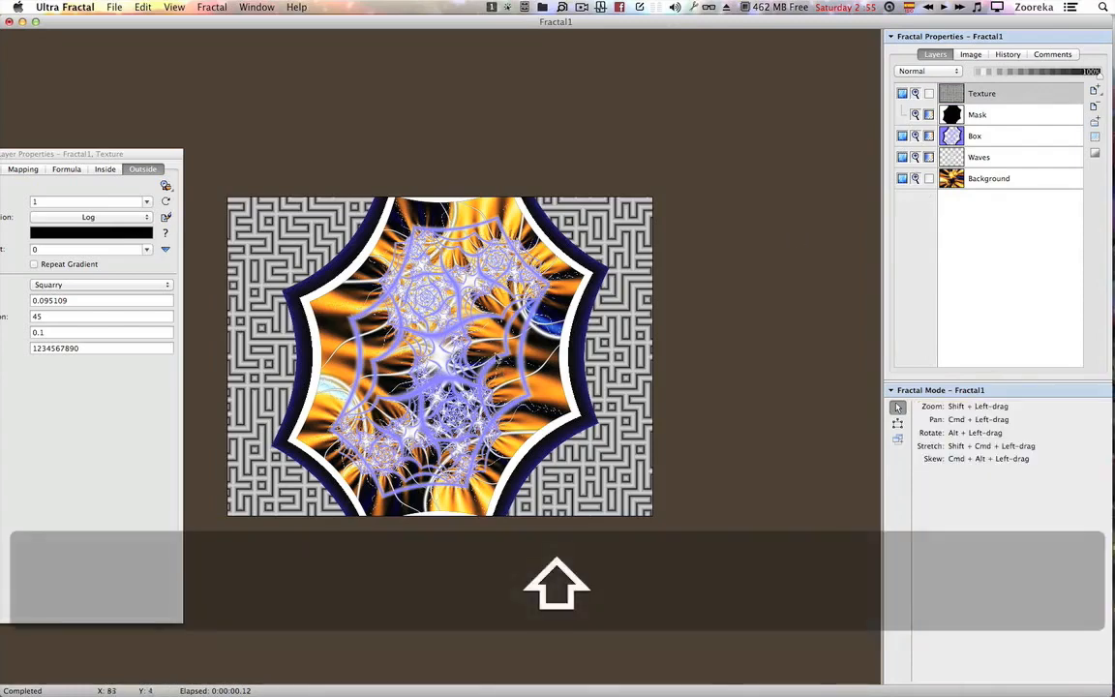
pyautogui.moveTo(494, 351); pyautogui.dragTo(494, 385)
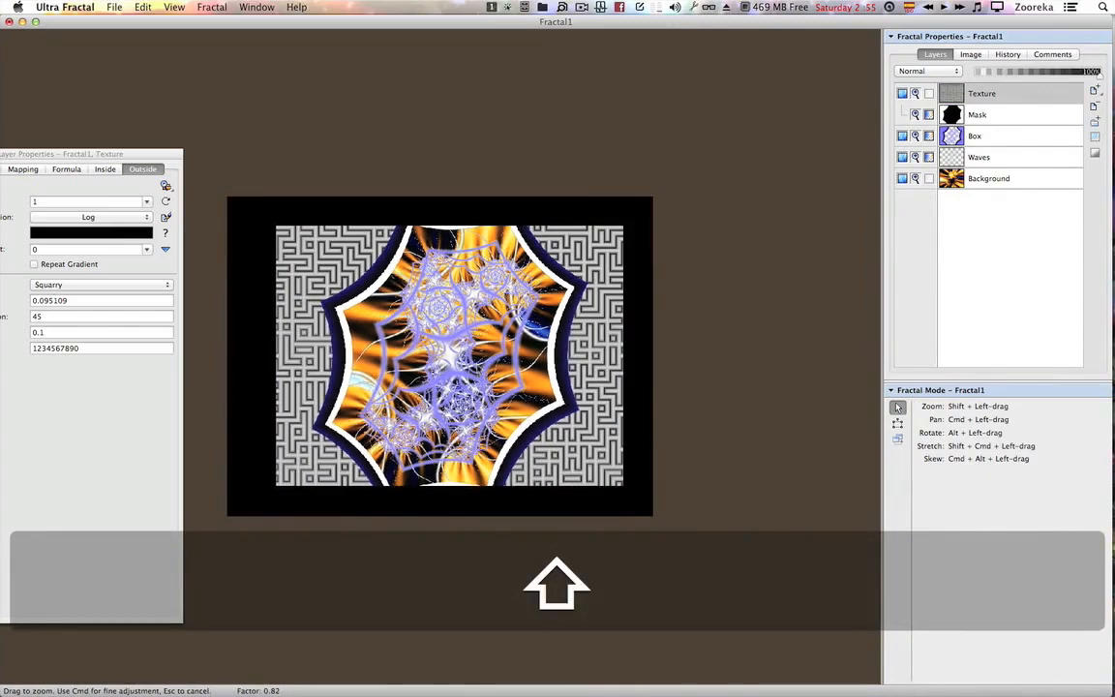
pyautogui.moveTo(557, 282); pyautogui.dragTo(557, 282)
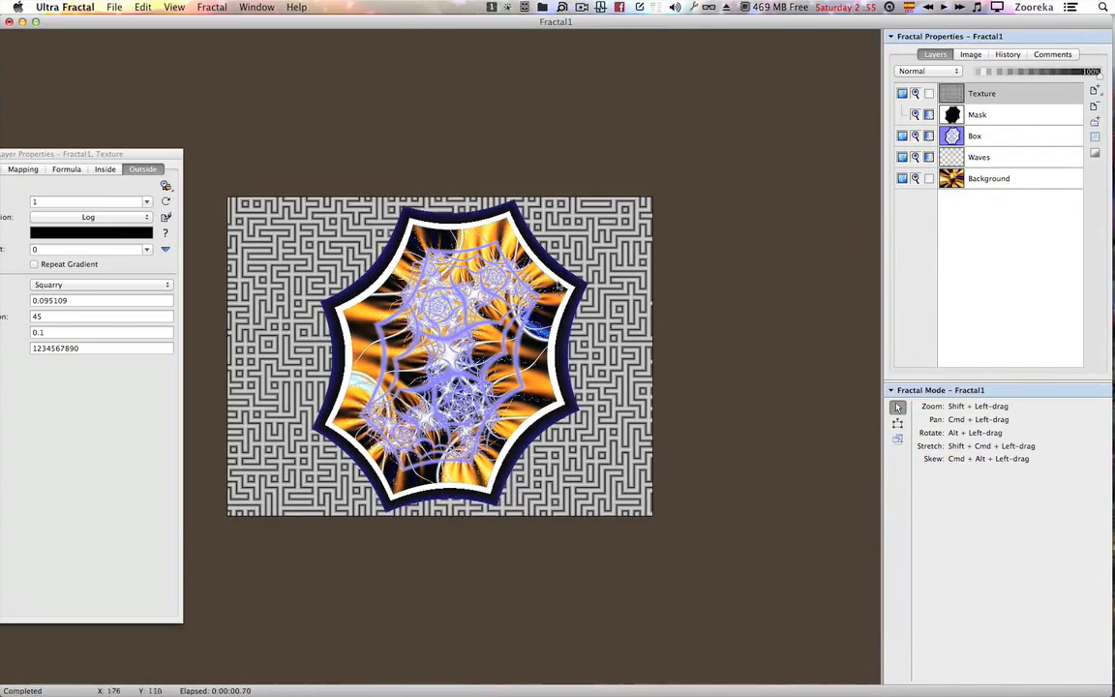
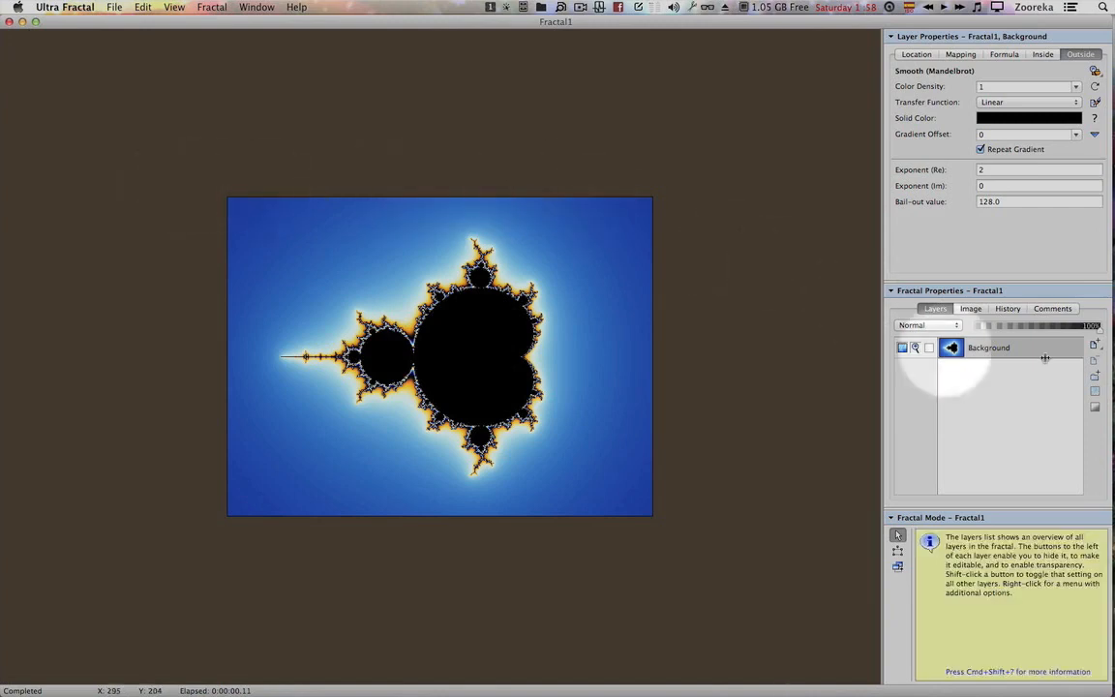
# Add a layer above Background and hide the Background layer.
pyautogui.click(1094, 345)
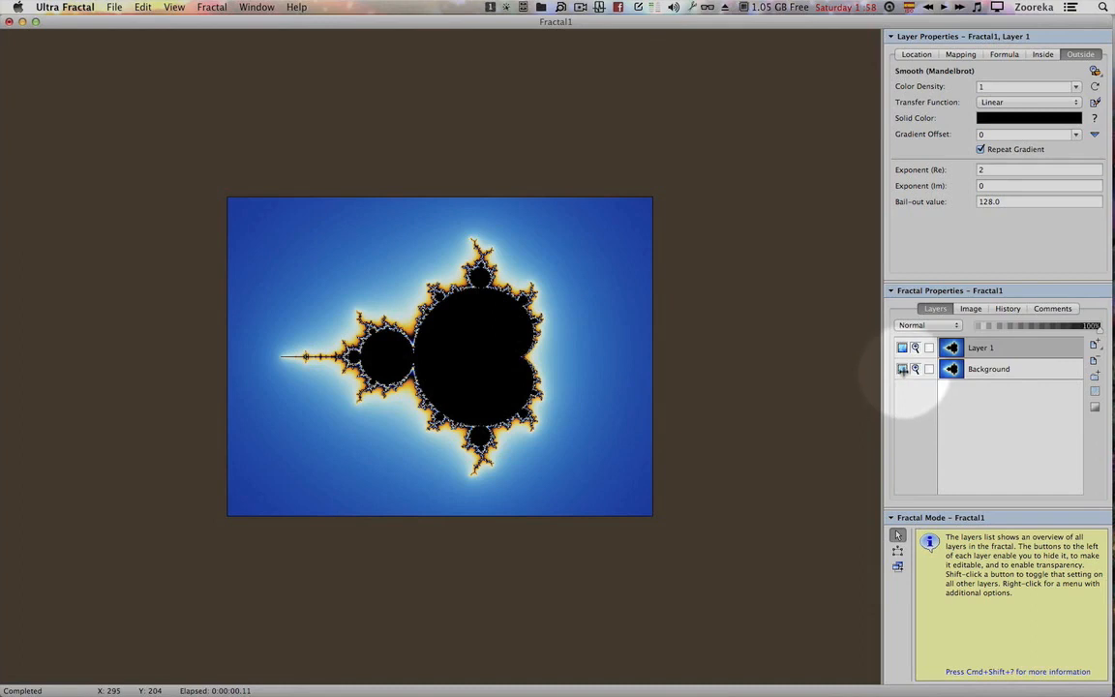
pyautogui.click(904, 369)
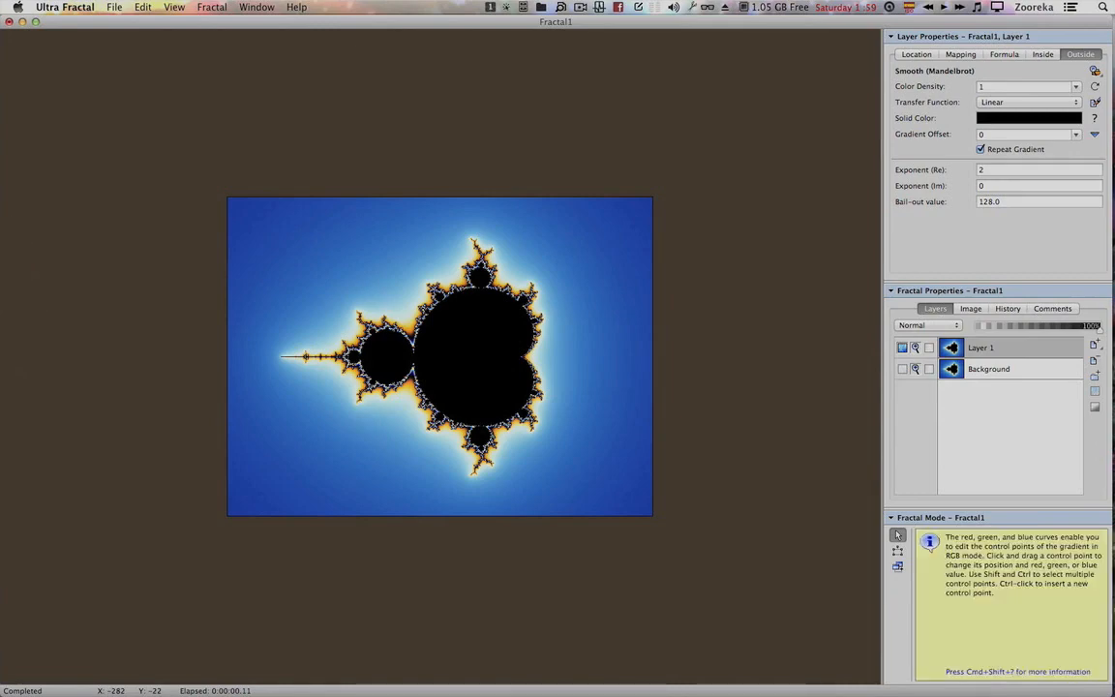
# Link color and opacity in Layer 1's gradient, and make its first control point fully transparent at position 399.
pyautogui.moveTo(2, 45); pyautogui.dragTo(313, 214)
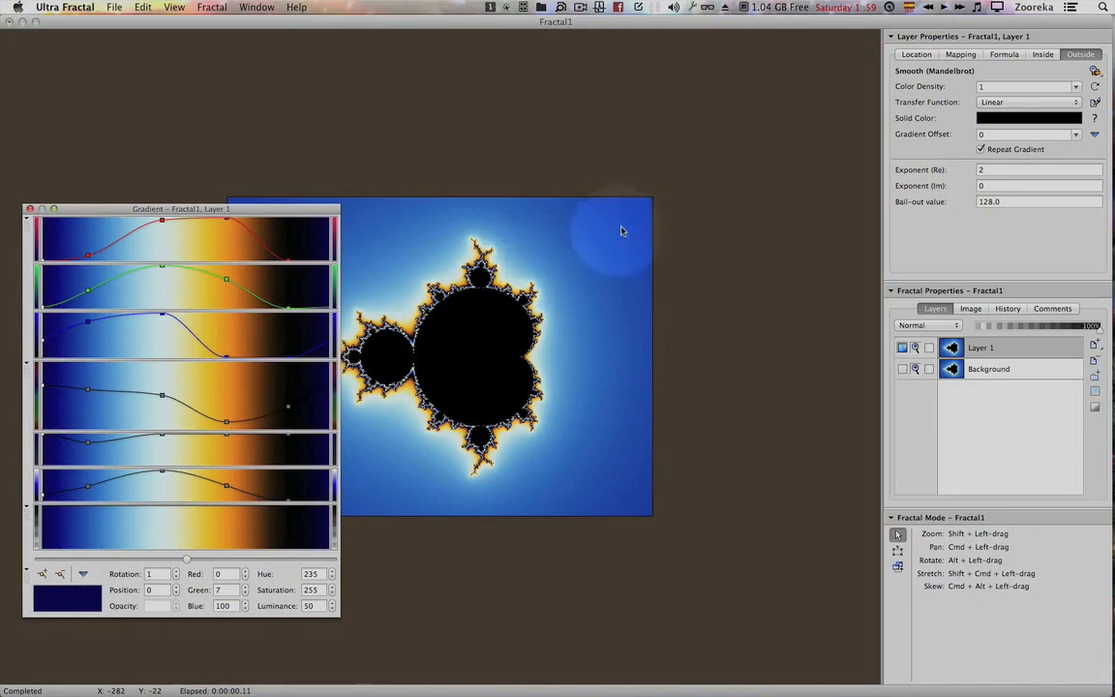
pyautogui.rightClick(110, 538)
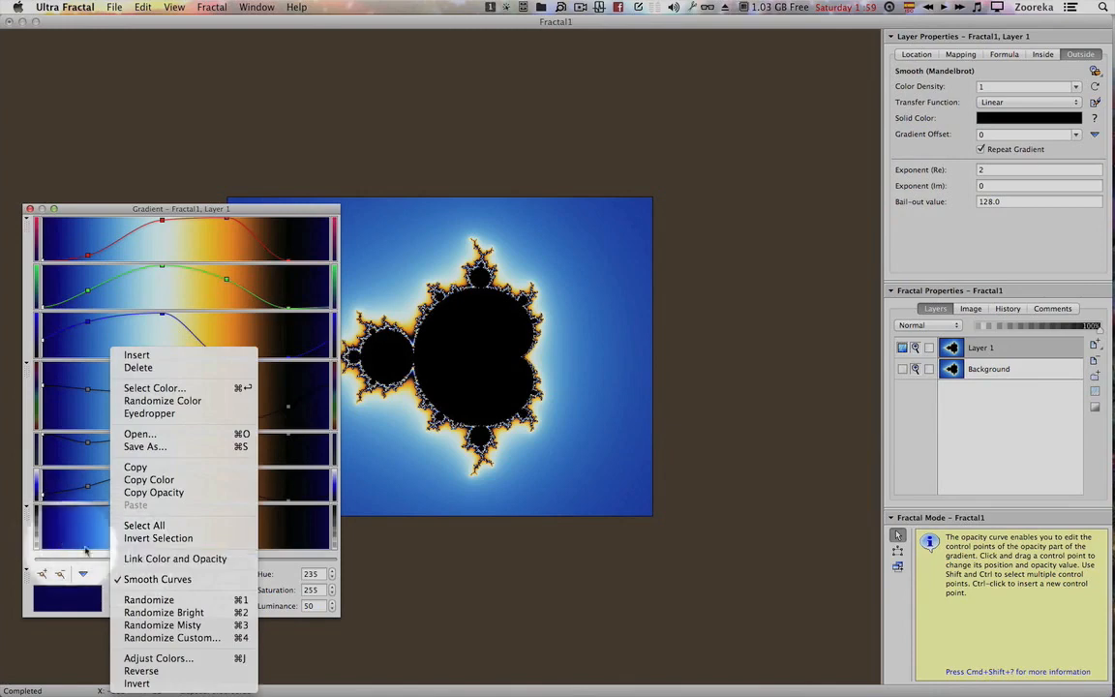
pyautogui.click(138, 560)
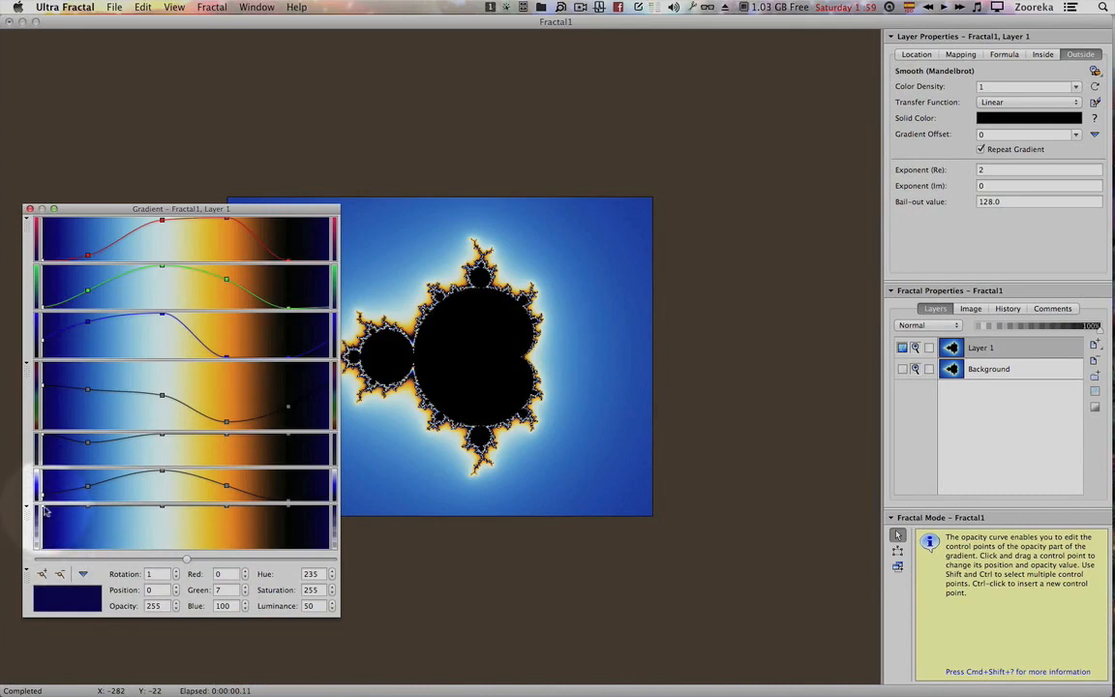
pyautogui.moveTo(45, 510); pyautogui.dragTo(44, 571)
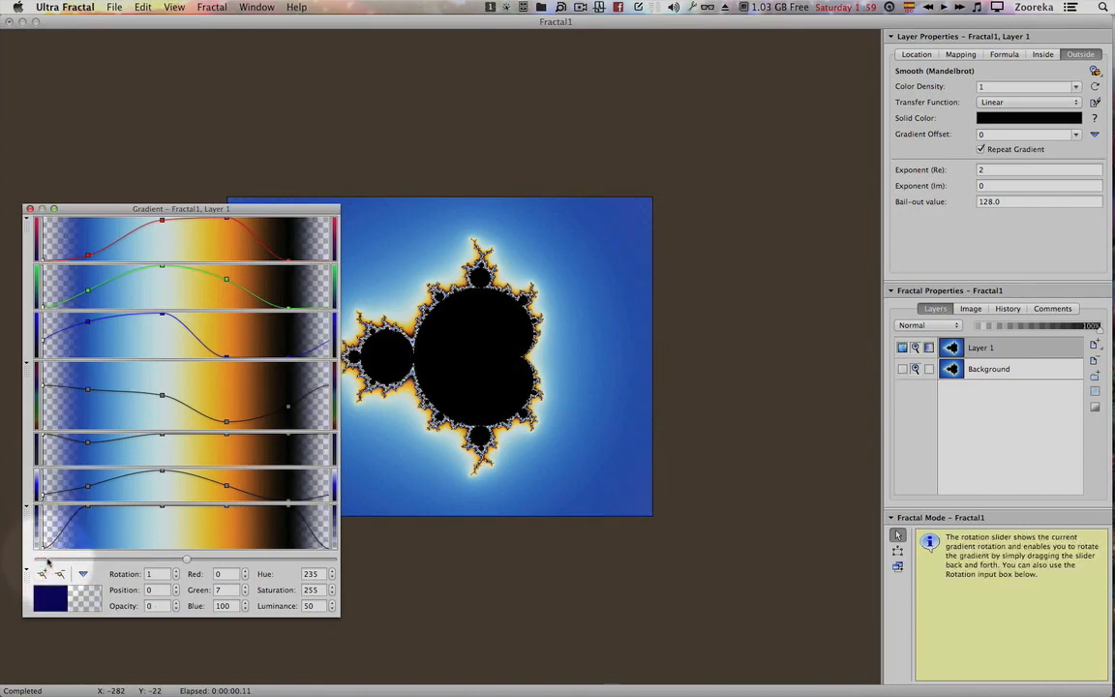
pyautogui.moveTo(82, 558); pyautogui.dragTo(352, 581)
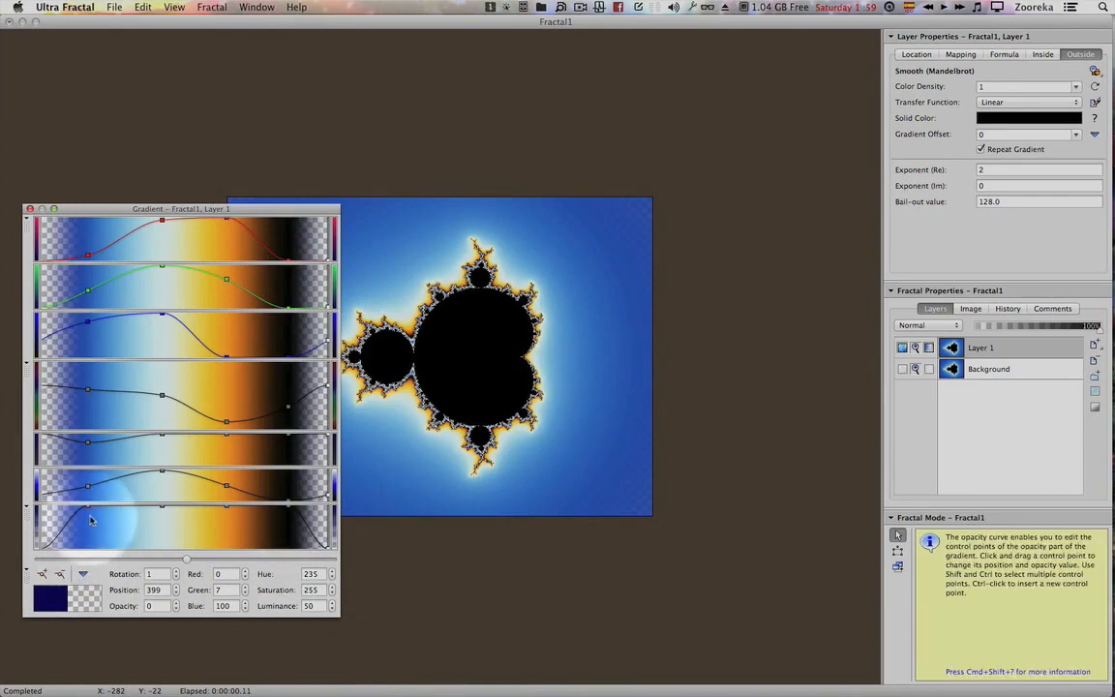
# Make the blue control point transparent just before the pale-blue one, and move the black opaque control point to position 399.
pyautogui.moveTo(91, 513); pyautogui.dragTo(147, 575)
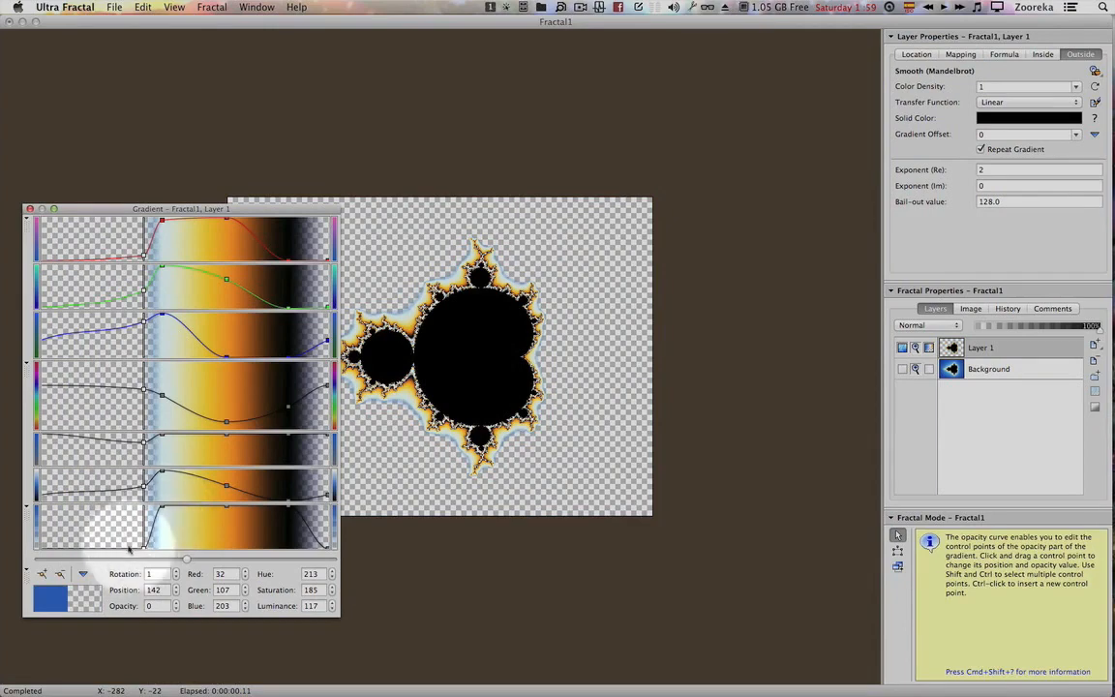
pyautogui.moveTo(144, 551); pyautogui.dragTo(156, 551)
pyautogui.moveTo(293, 510); pyautogui.dragTo(334, 504)
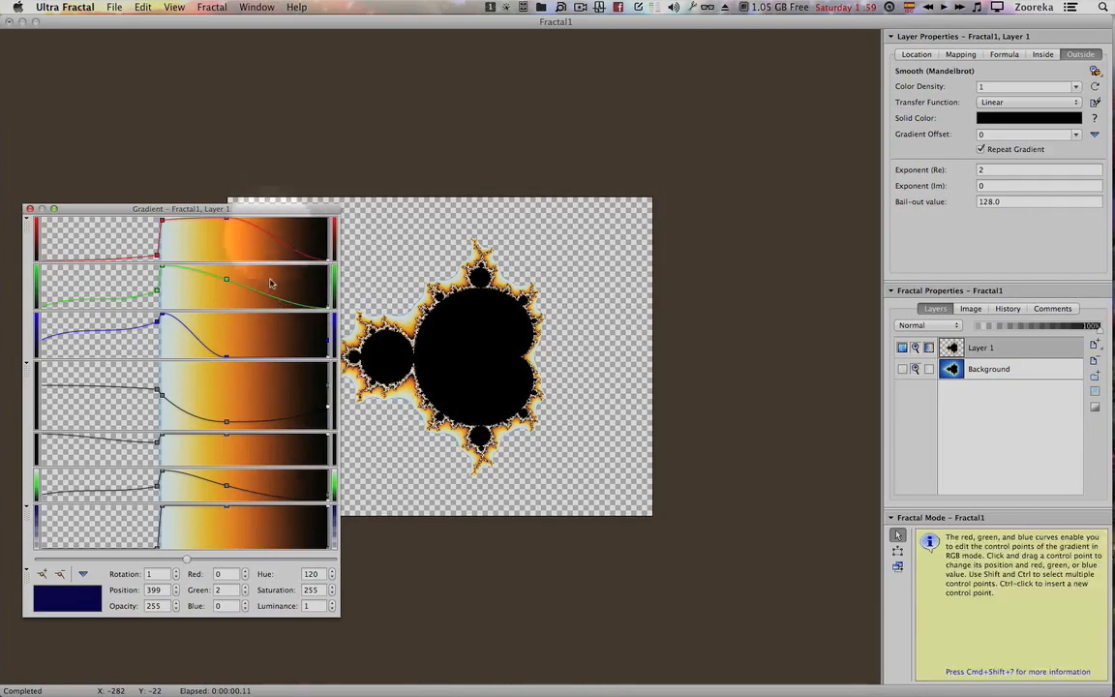
# Create a hard transparency edge by placing both the opaque pale-blue and the transparent blue control points at position 158.
pyautogui.moveTo(165, 511); pyautogui.dragTo(154, 550)
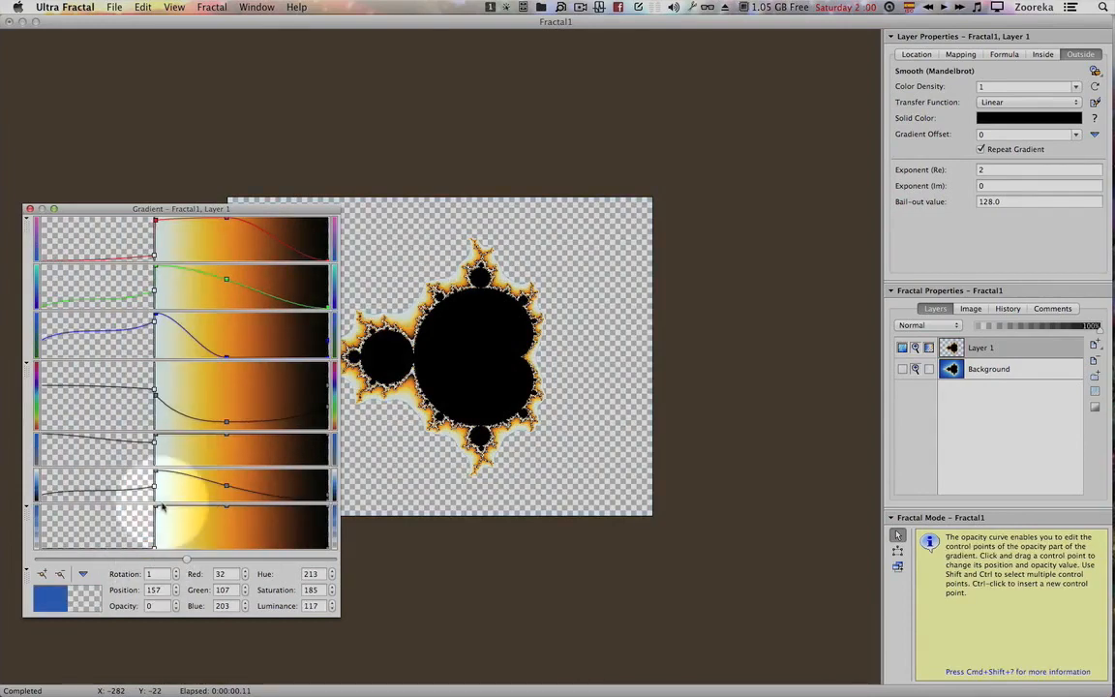
pyautogui.click(156, 508)
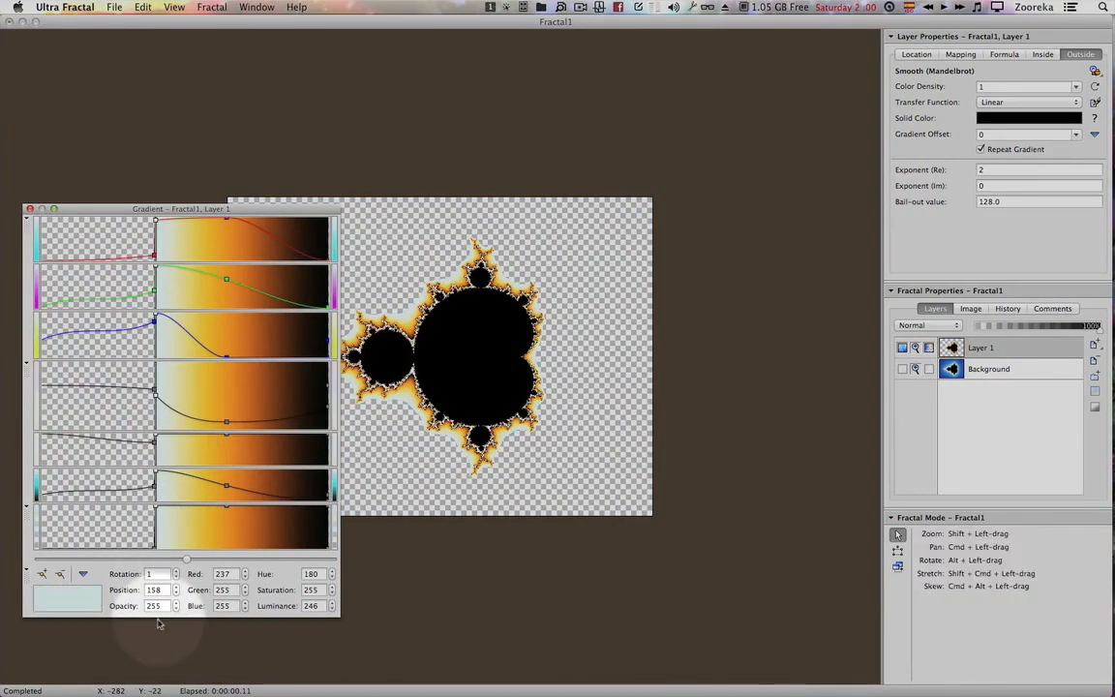
pyautogui.click(154, 543)
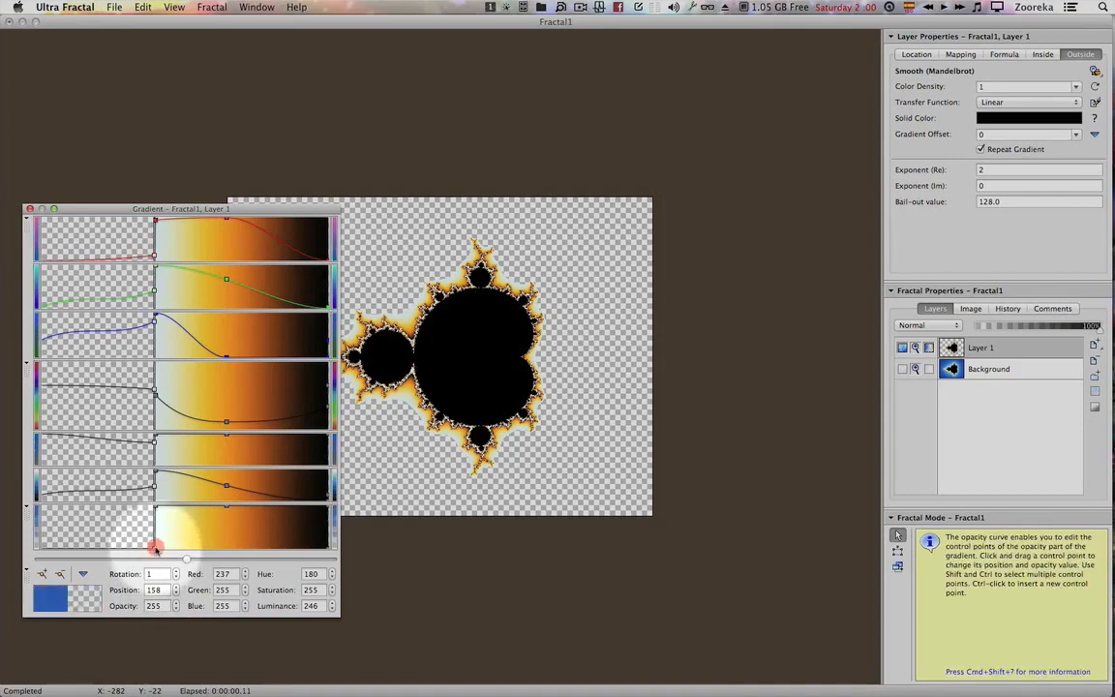
pyautogui.doubleClick(151, 590)
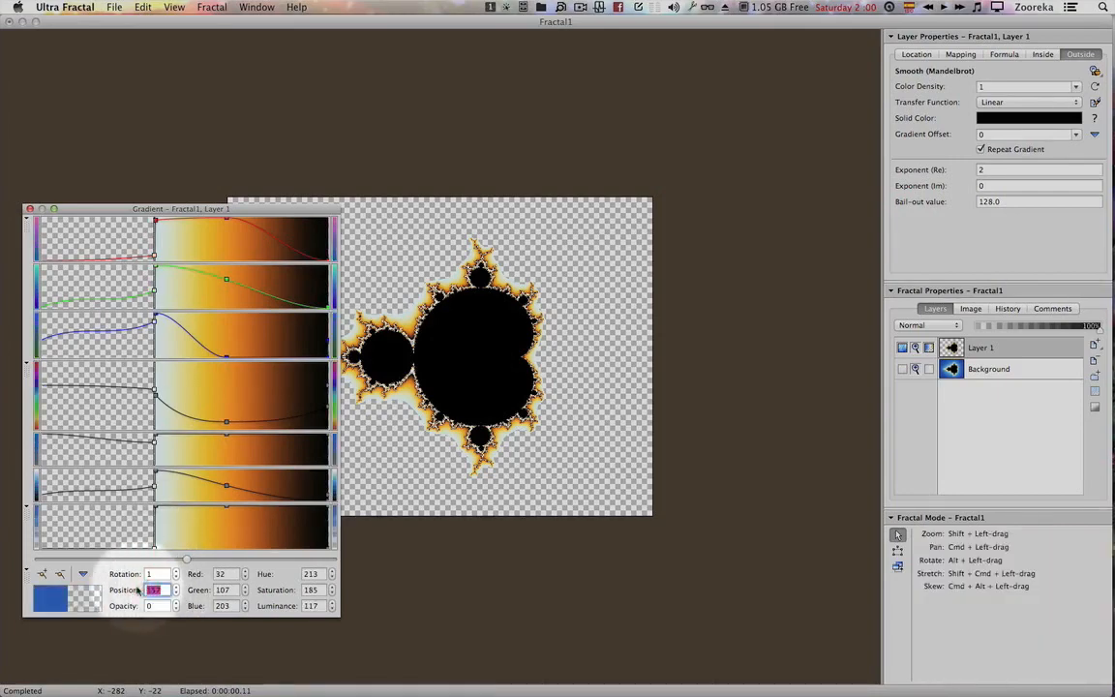
pyautogui.write('15')
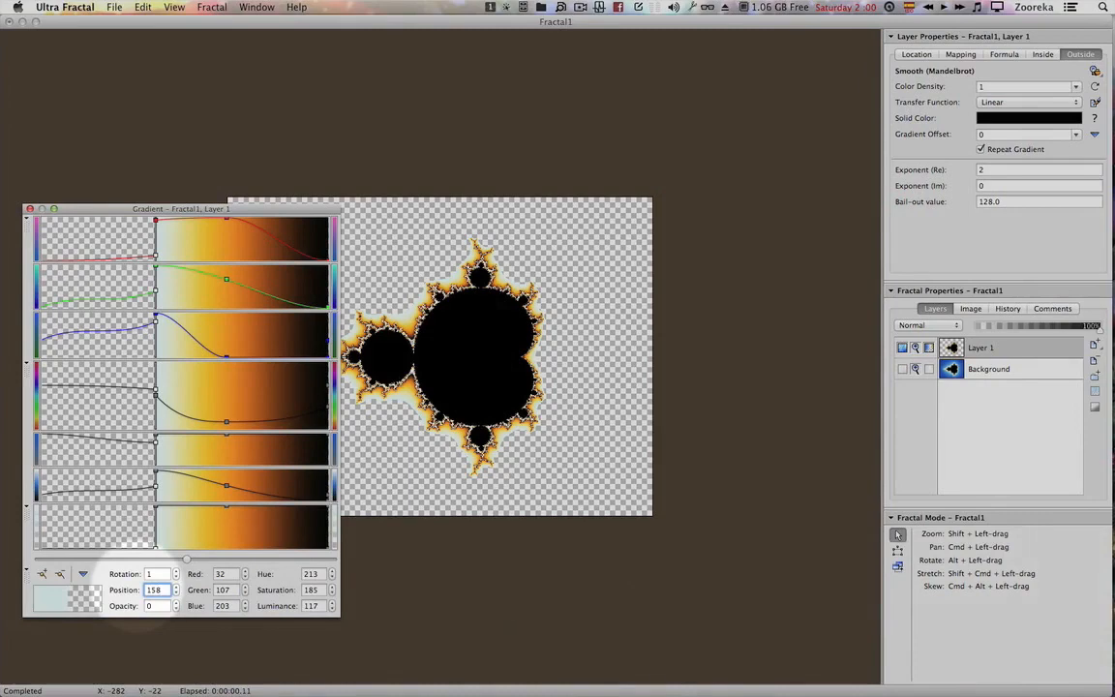
pyautogui.press('Return')
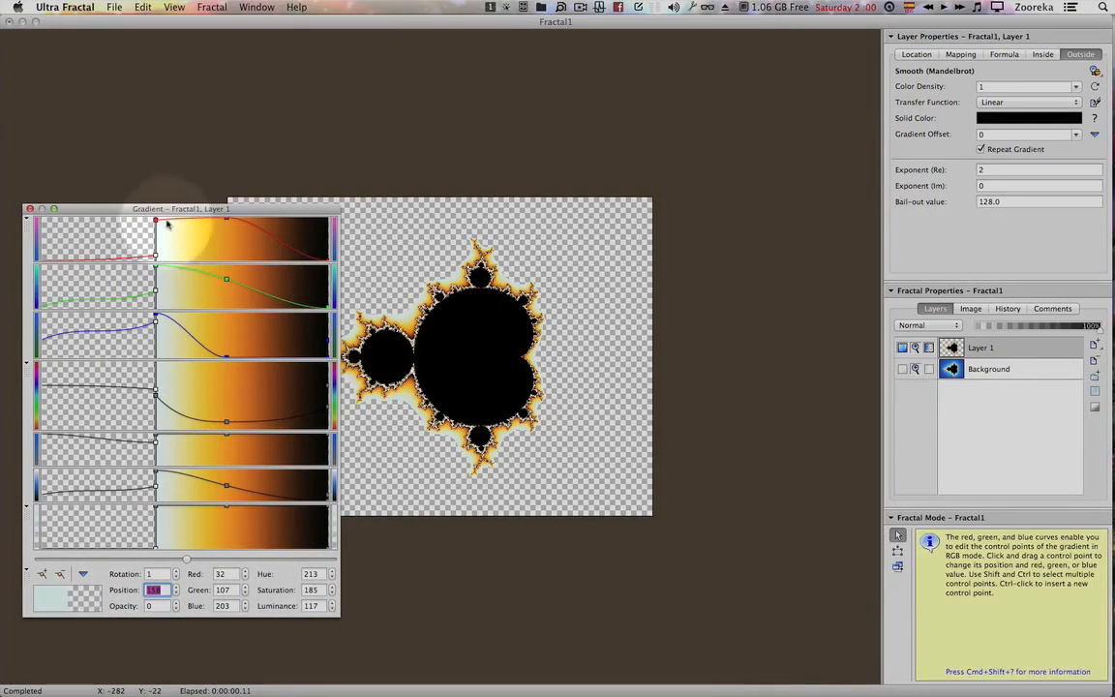
# Move the gradient editor aside and add another layer above Layer 1.
pyautogui.moveTo(172, 210); pyautogui.dragTo(122, 218)
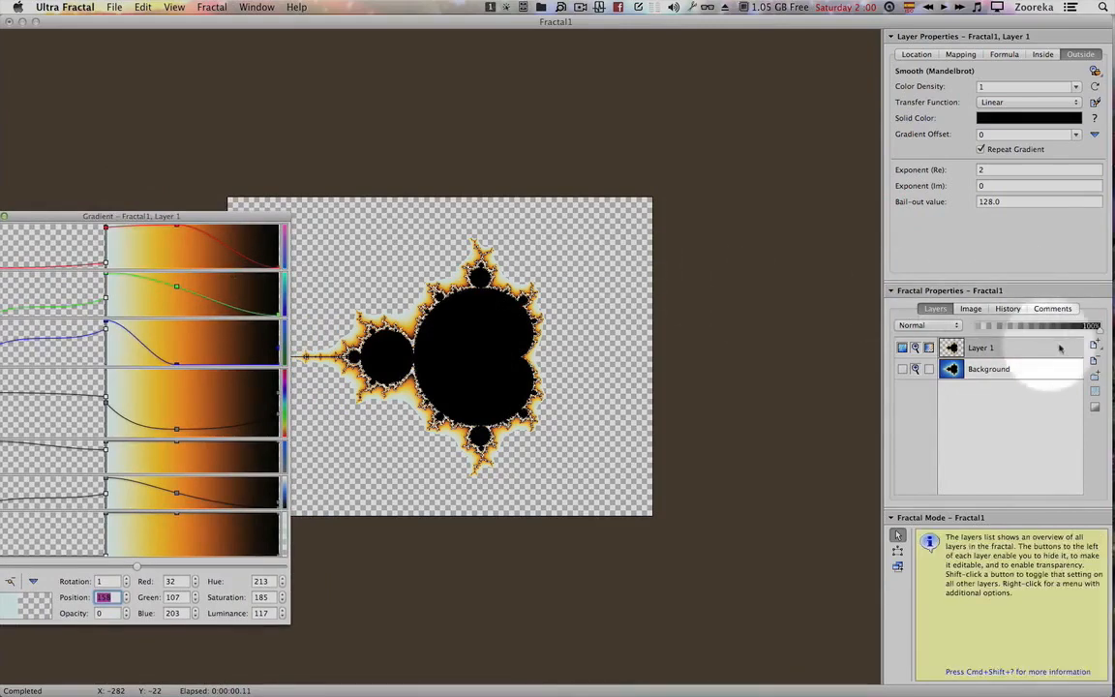
pyautogui.click(1091, 345)
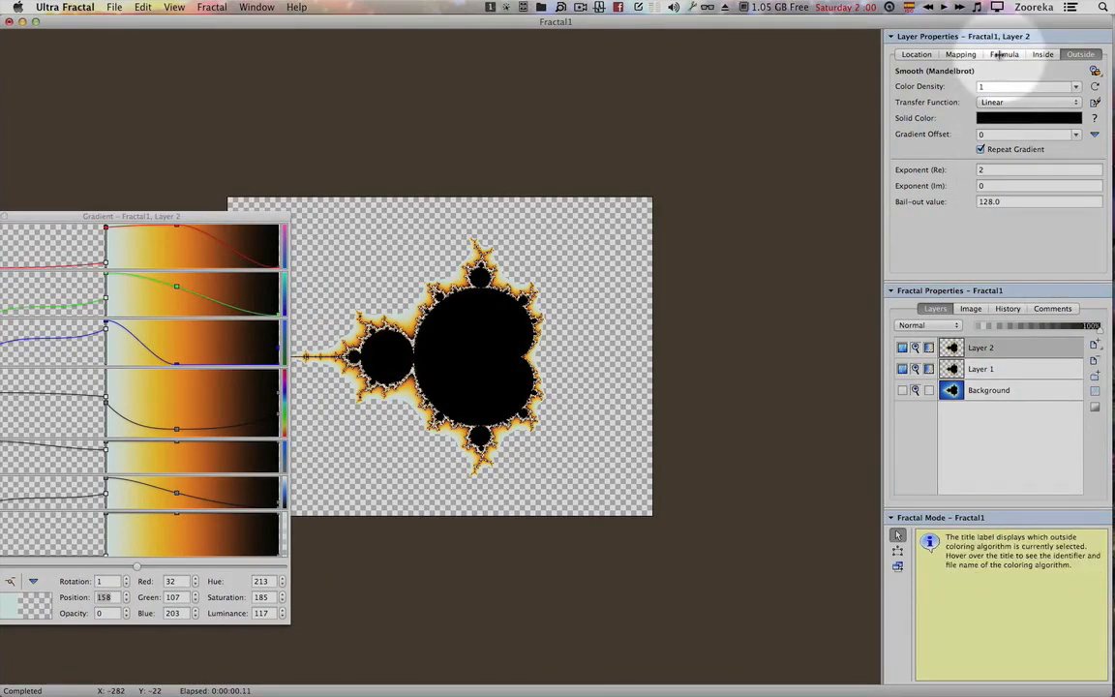
pyautogui.click(1004, 54)
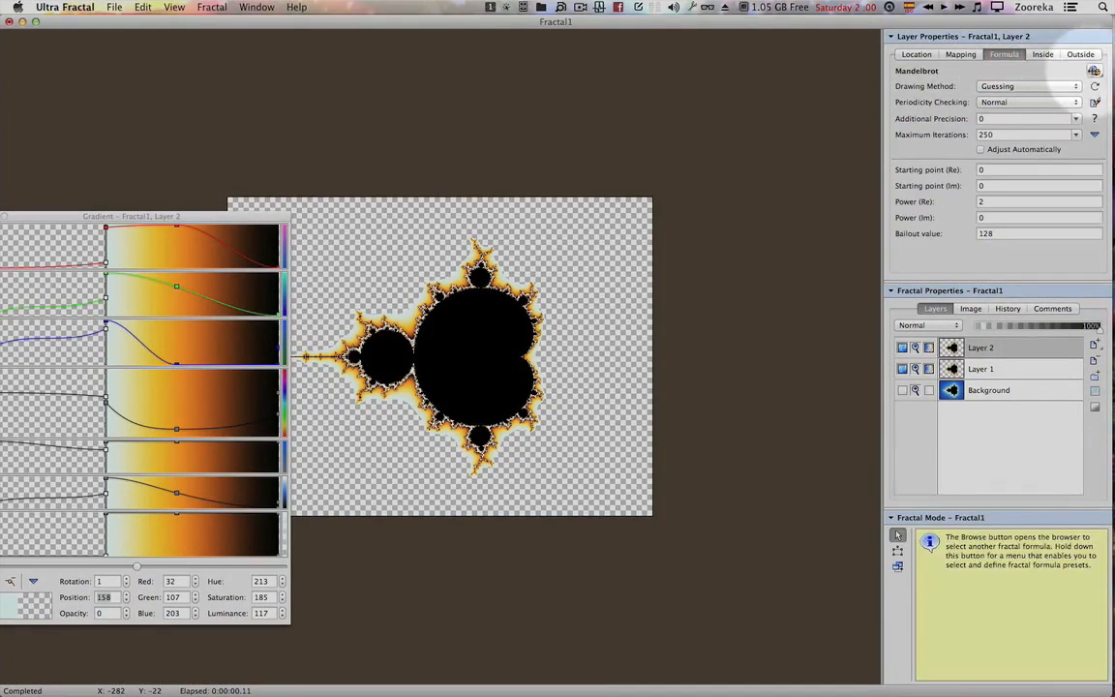
pyautogui.click(1095, 71)
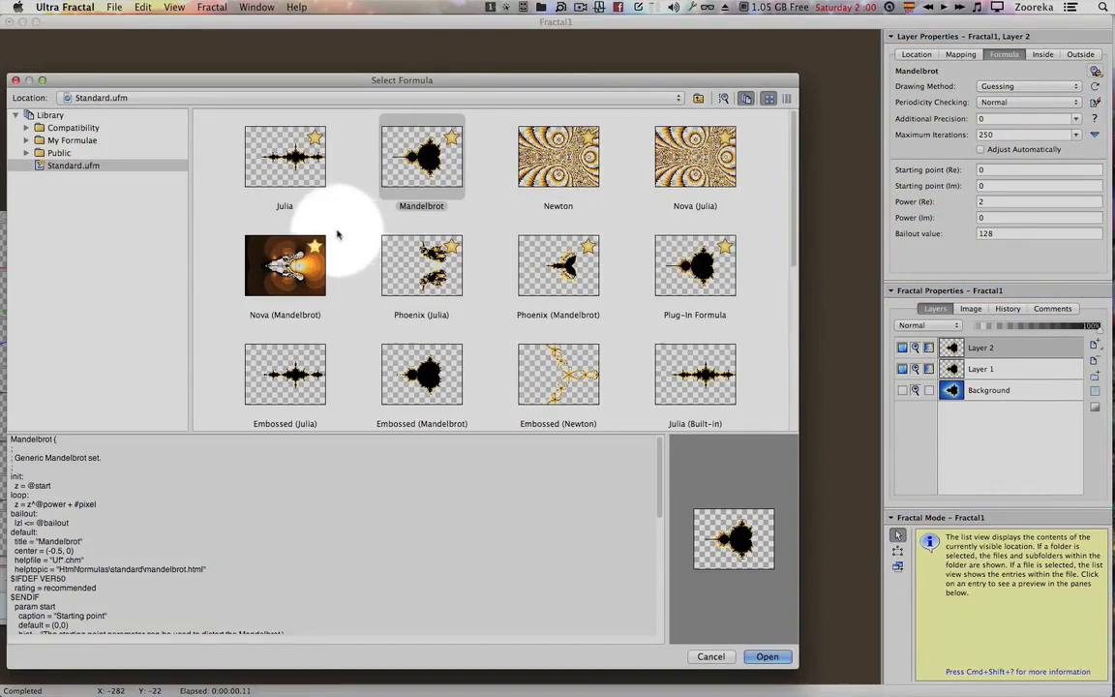
pyautogui.scroll(-5, 338, 237)
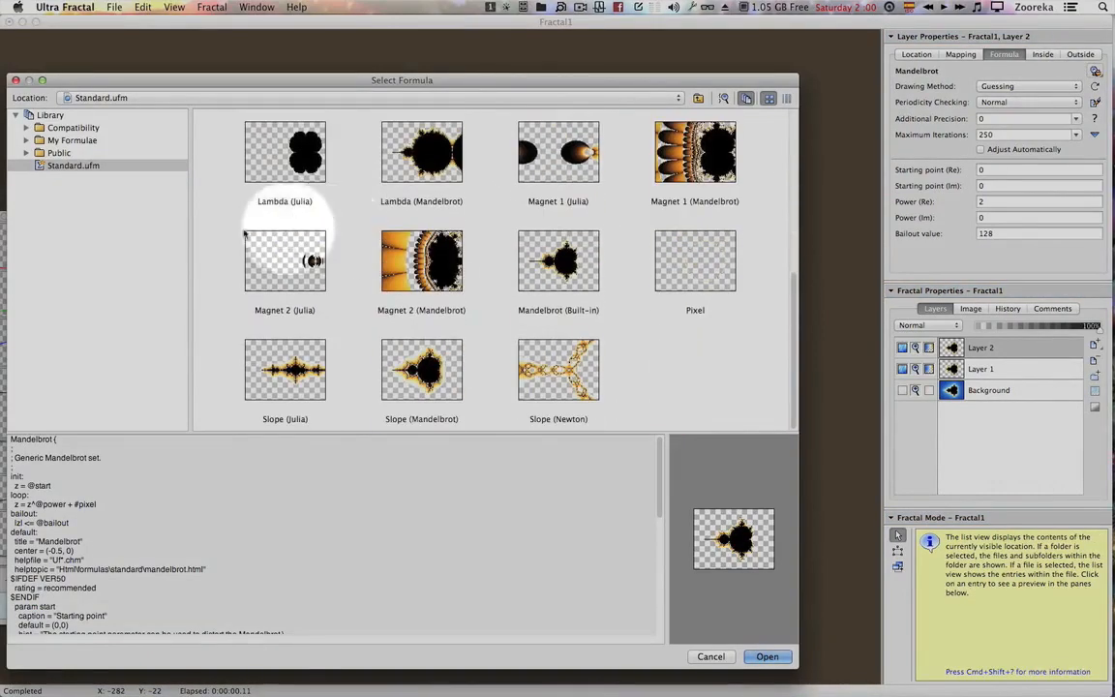
pyautogui.click(39, 140)
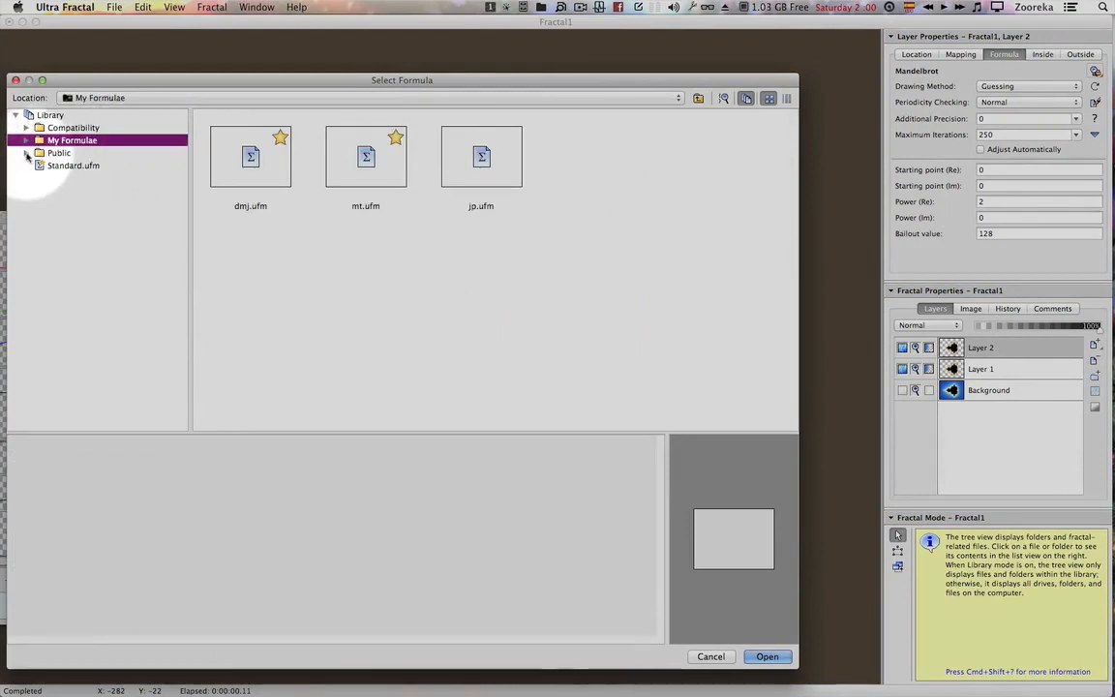
pyautogui.click(27, 153)
pyautogui.click(25, 153)
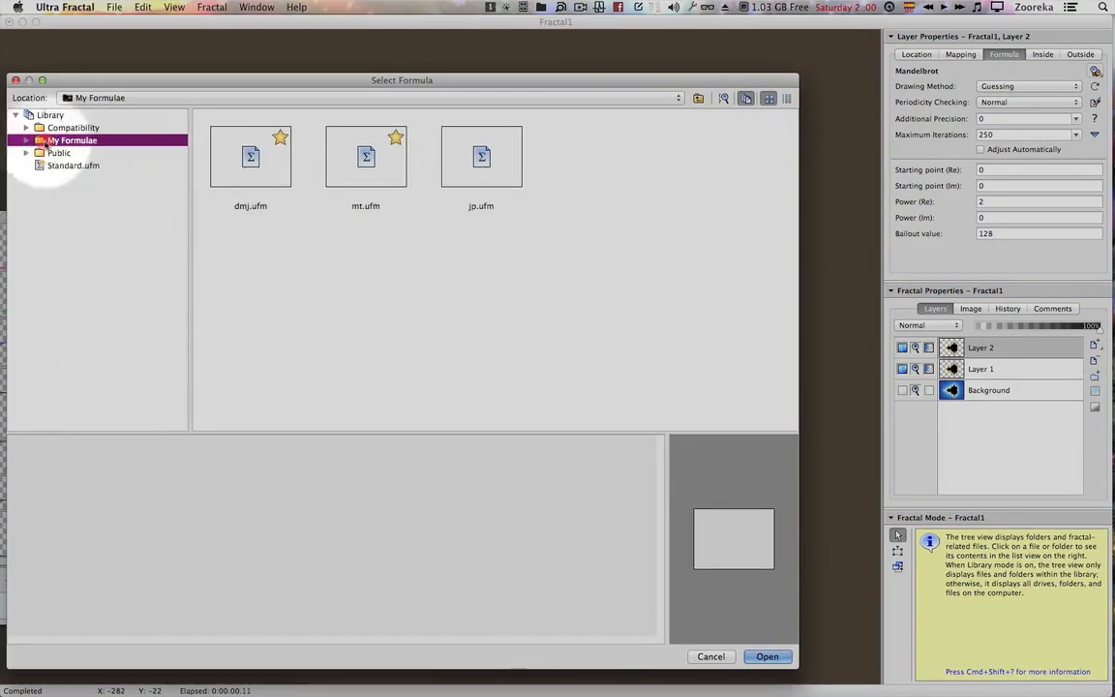
pyautogui.click(711, 657)
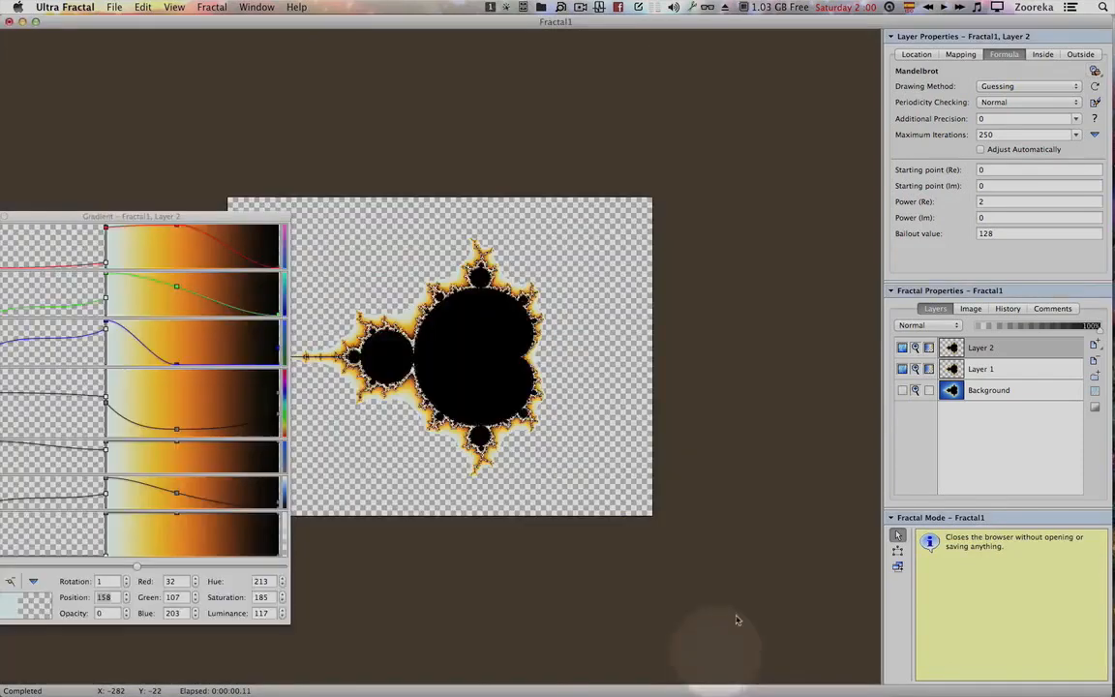
# Set Layer 2's outside coloring algorithm to Hilbert Curve from sam.ucl in My Formulae.
pyautogui.click(1080, 54)
pyautogui.click(1096, 72)
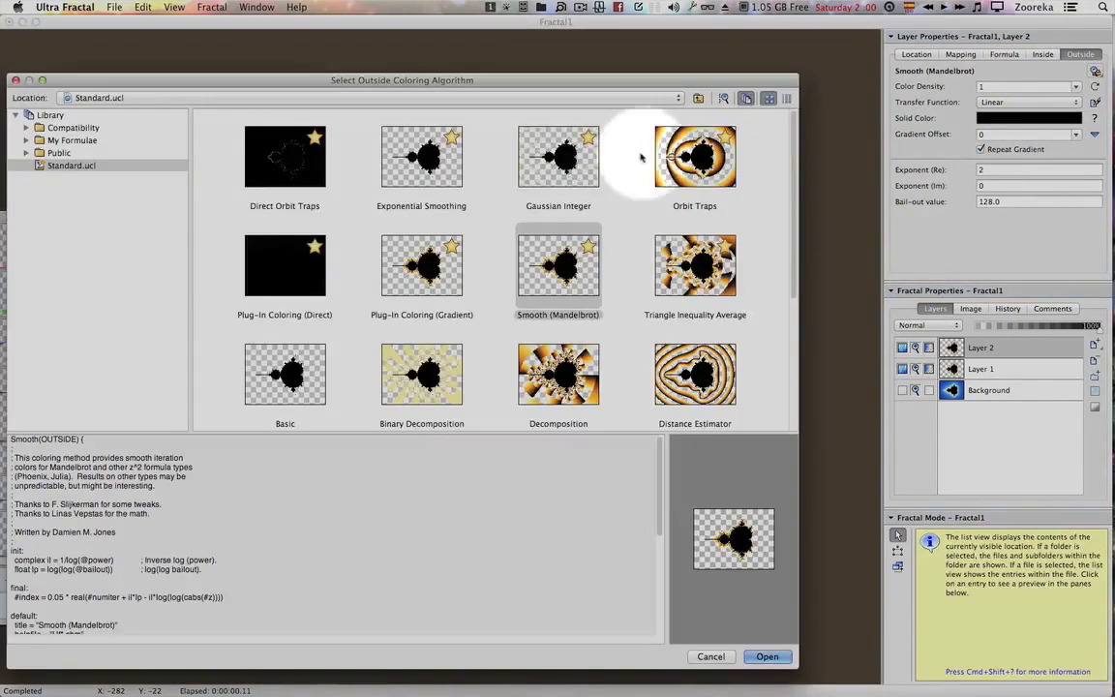
pyautogui.click(25, 140)
pyautogui.click(73, 229)
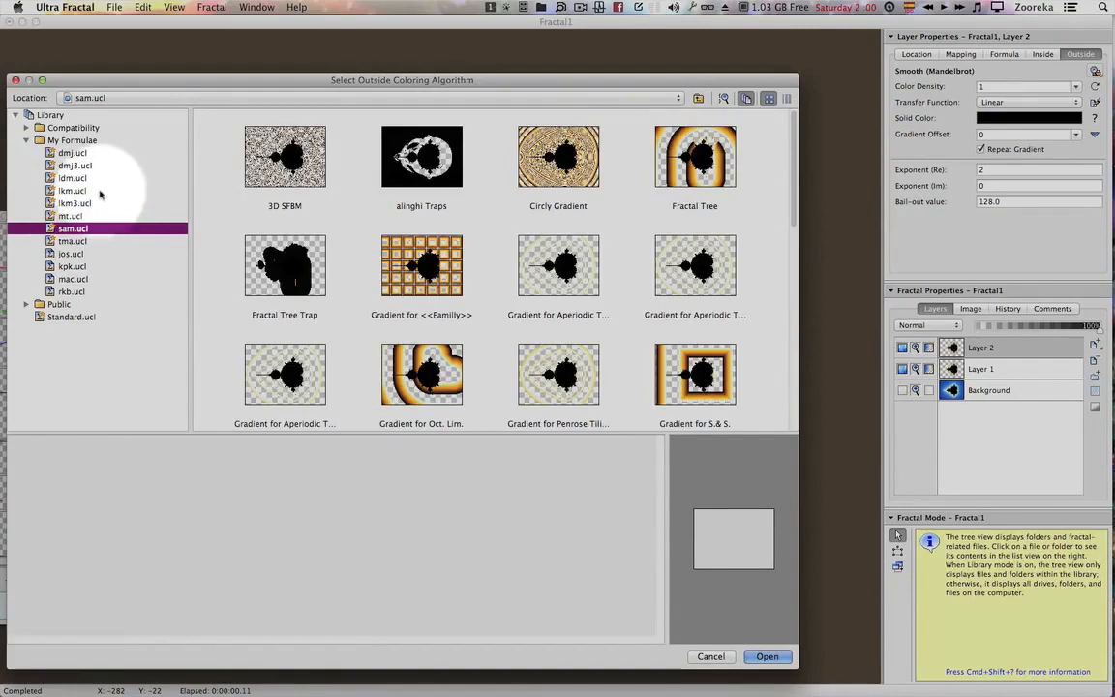
pyautogui.scroll(-8, 290, 177)
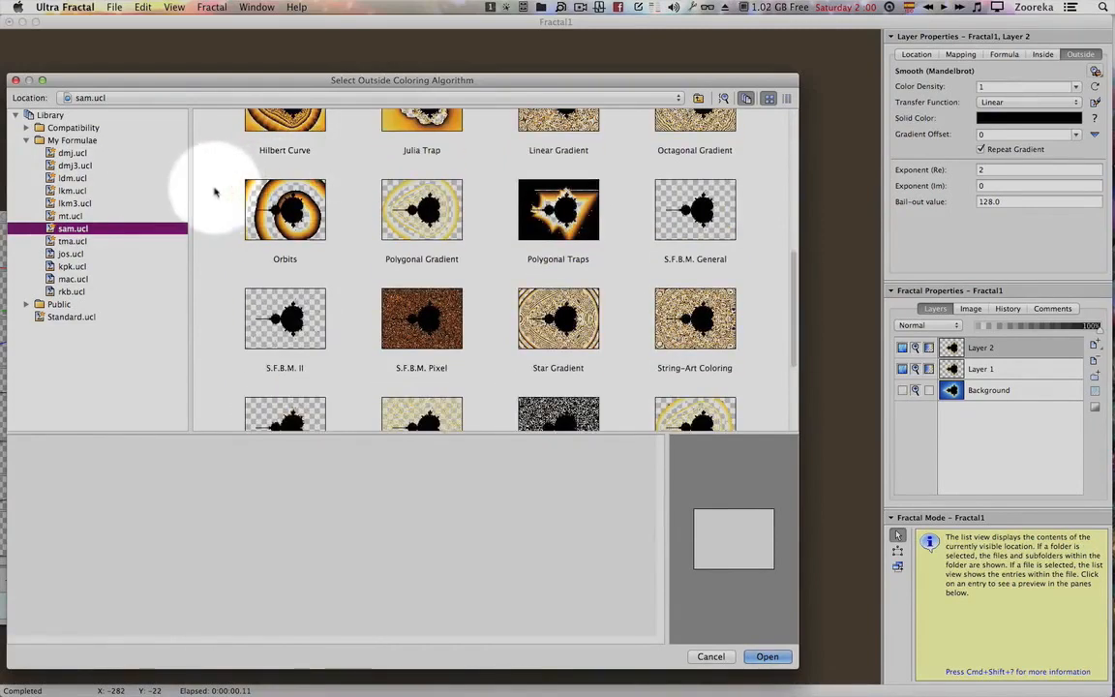
pyautogui.scroll(5, 219, 187)
pyautogui.doubleClick(285, 387)
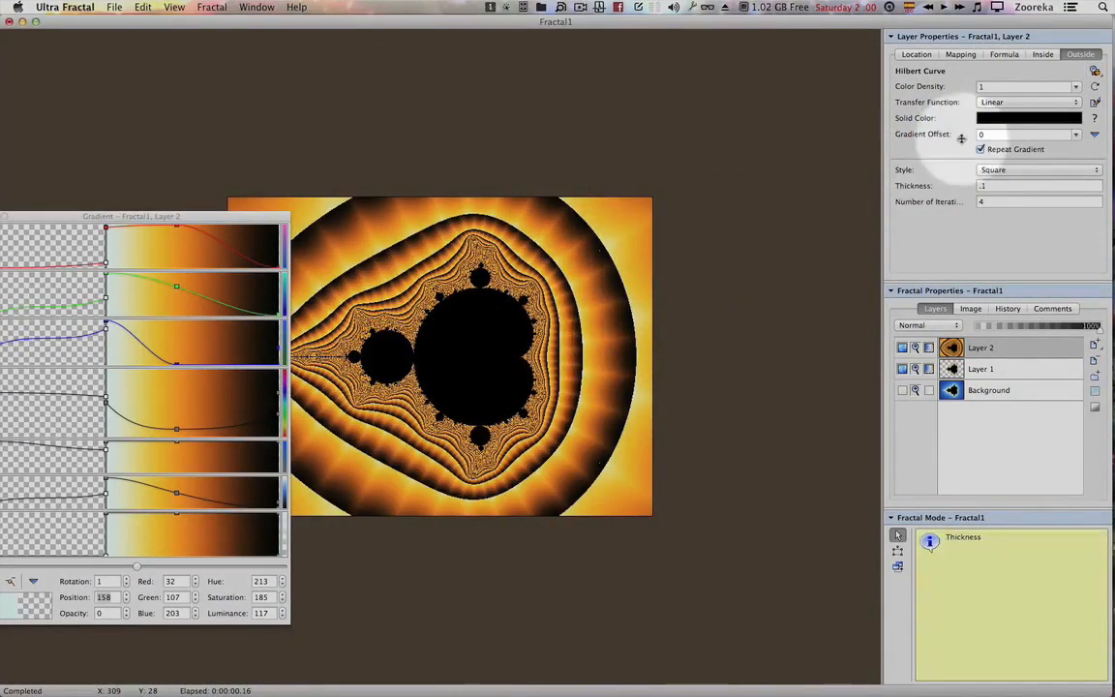
# Change Layer 2's formula to Pixel (jp) from jp.ufm in My Formulae and reset the layer's location.
pyautogui.click(1007, 54)
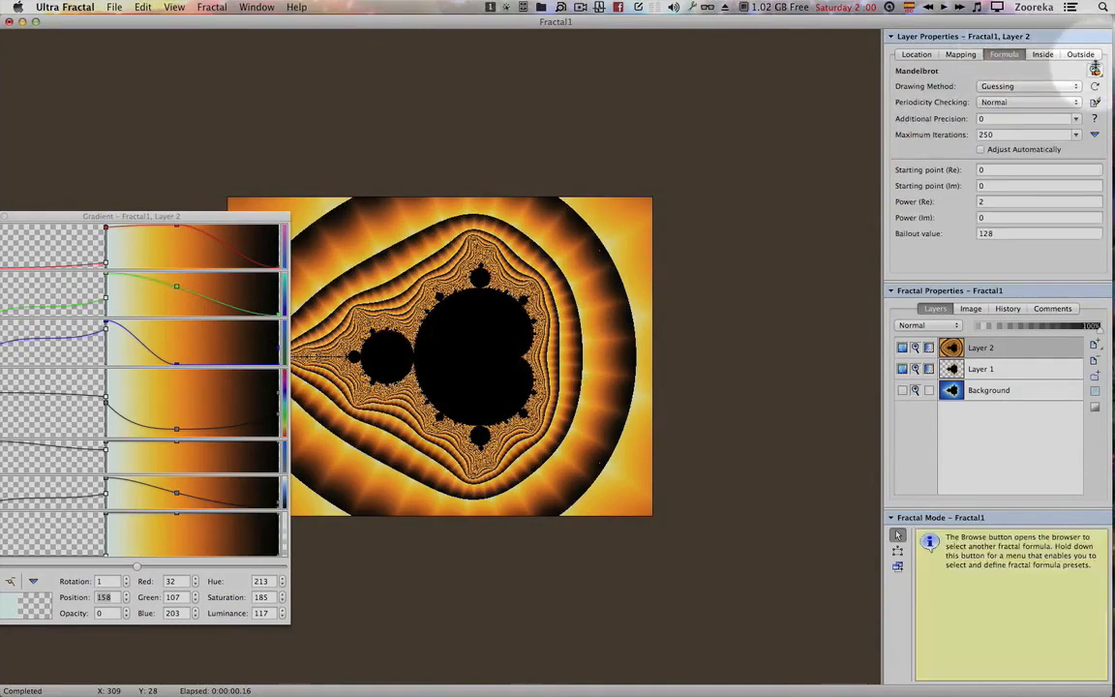
pyautogui.click(1096, 71)
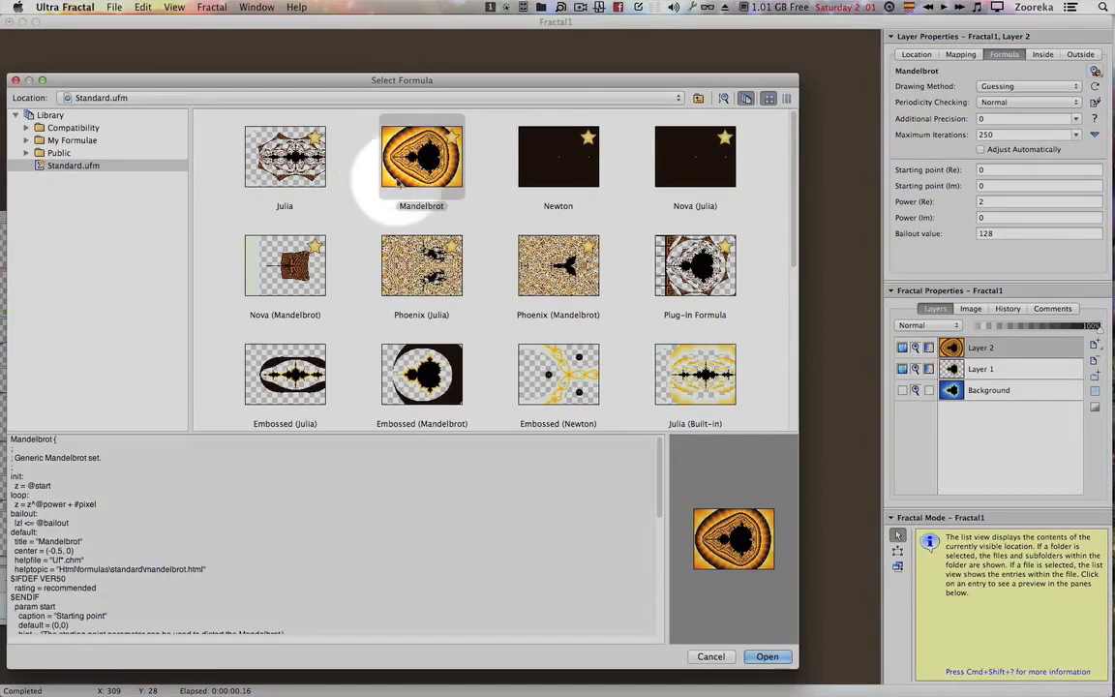
pyautogui.click(26, 140)
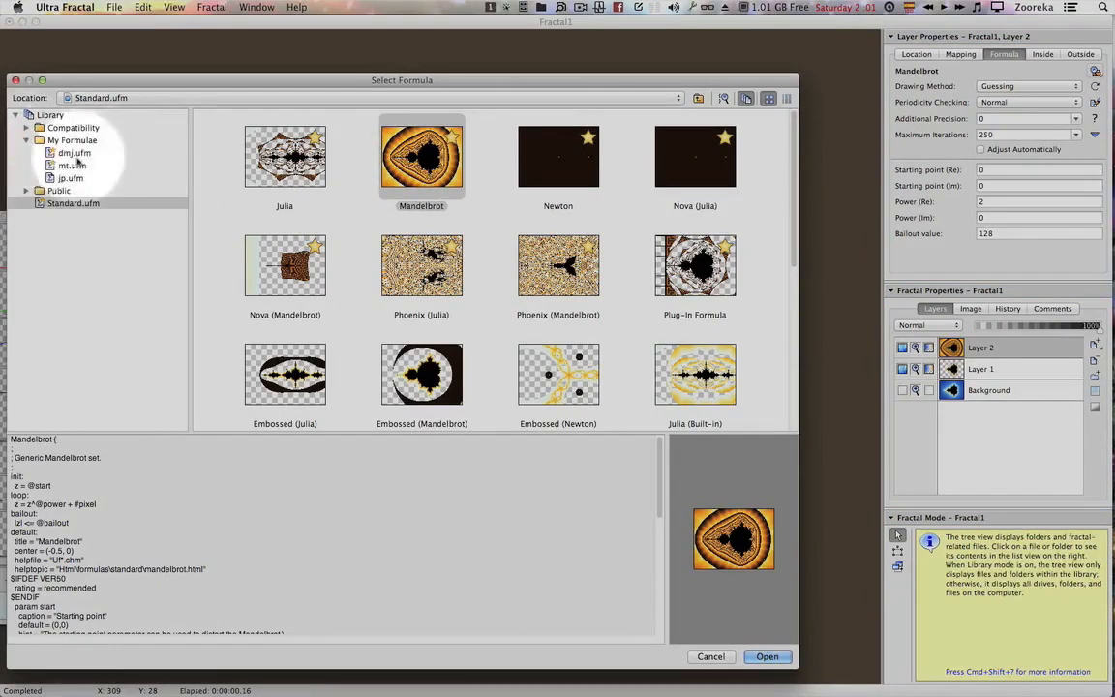
pyautogui.click(69, 179)
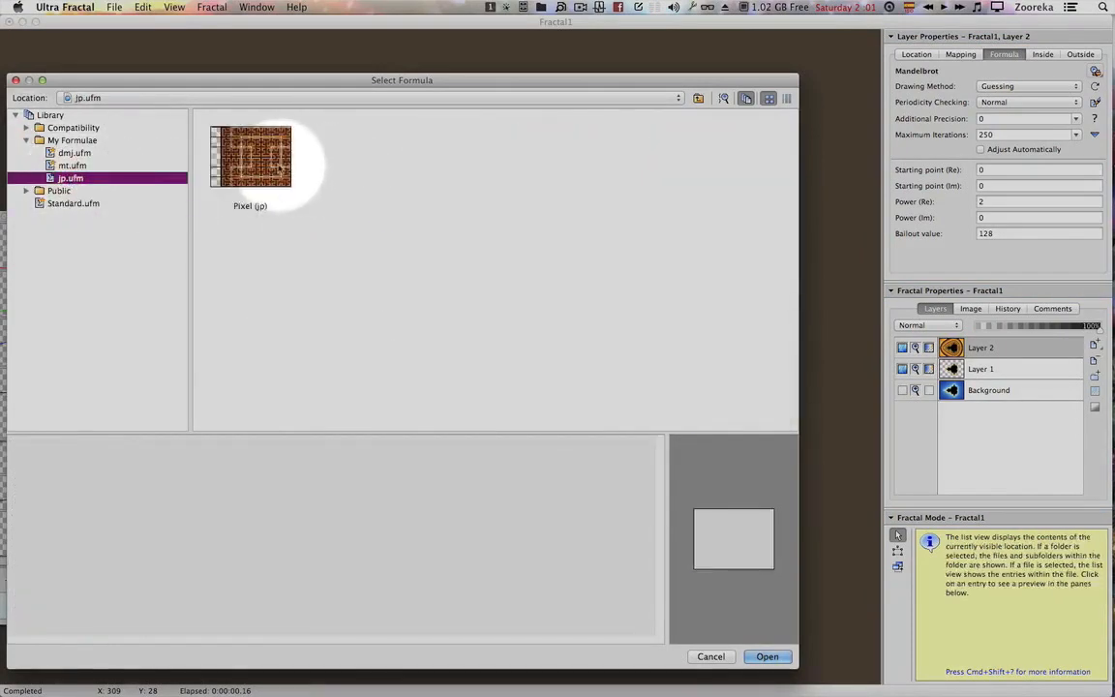
pyautogui.doubleClick(252, 155)
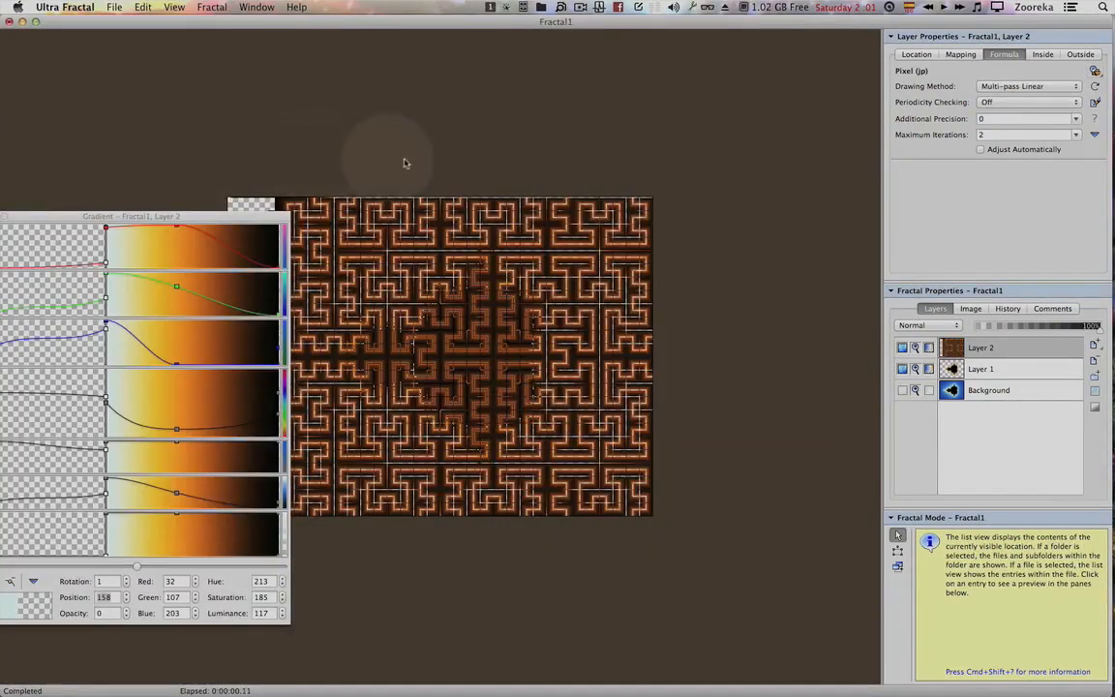
pyautogui.click(916, 55)
pyautogui.click(1092, 152)
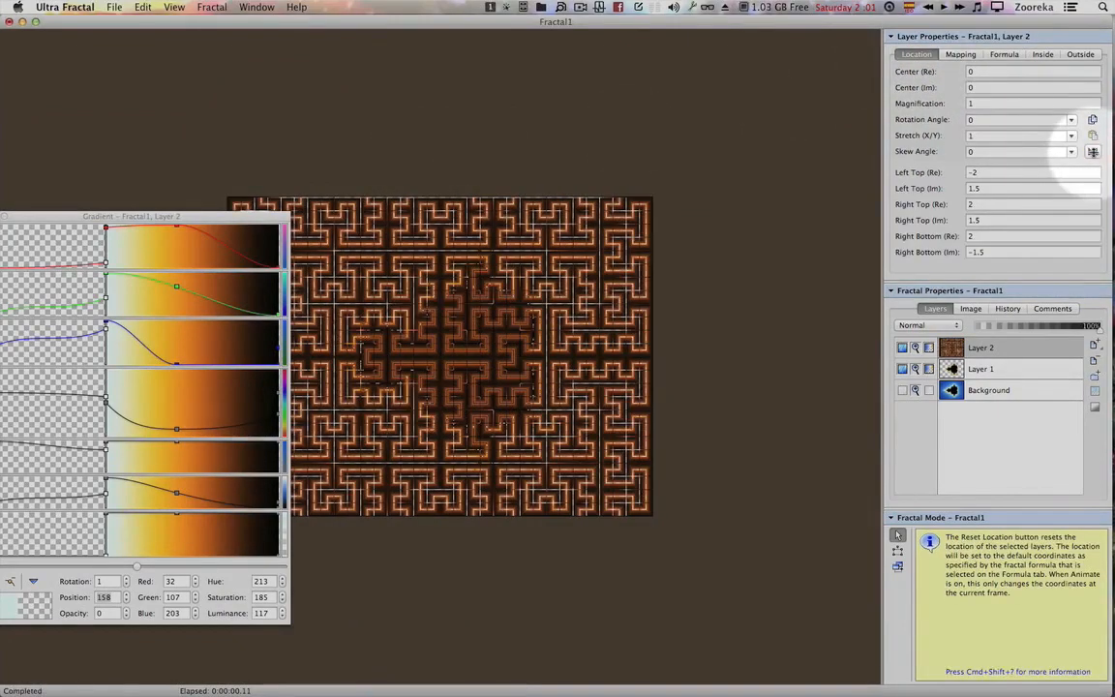
# Separate Layer 2's blue control point from the pale-blue one, make its whole gradient fully opaque, and turn on the Background's visibility.
pyautogui.moveTo(233, 215); pyautogui.dragTo(285, 204)
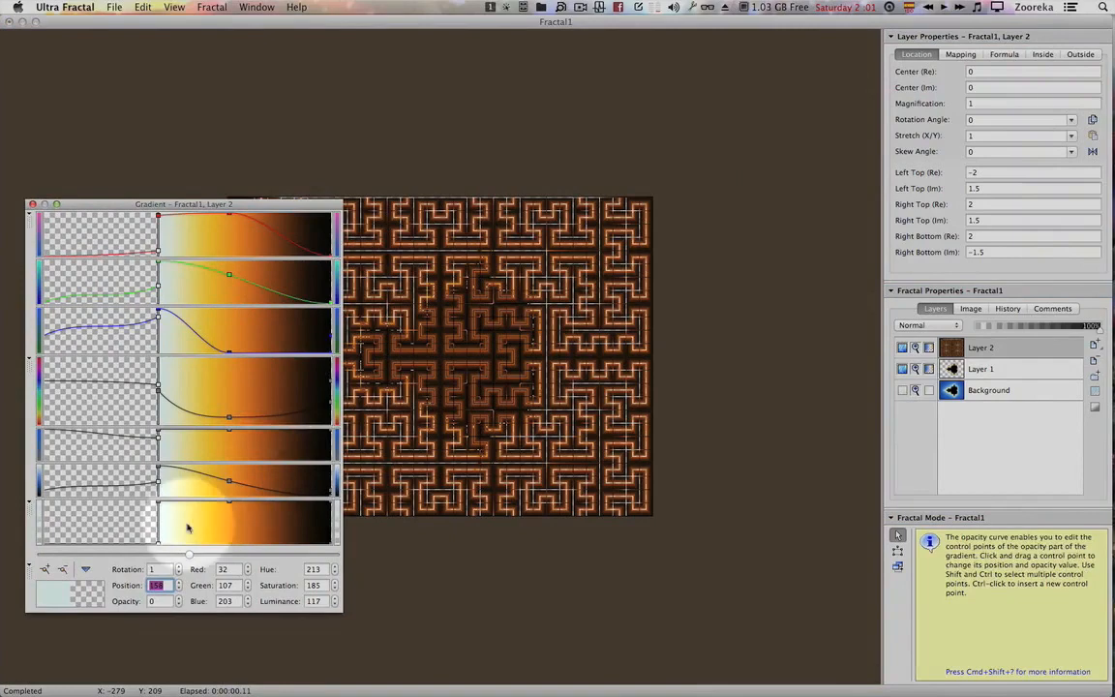
pyautogui.moveTo(155, 544); pyautogui.dragTo(121, 498)
pyautogui.moveTo(48, 542); pyautogui.dragTo(53, 534)
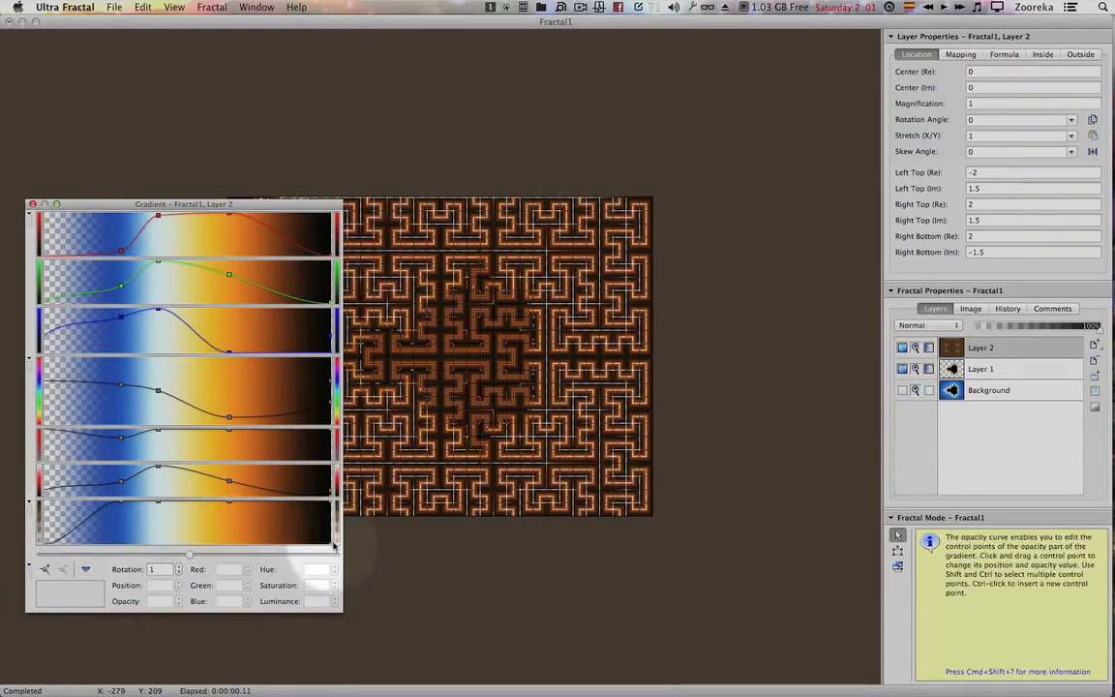
pyautogui.moveTo(331, 546); pyautogui.dragTo(8, 474)
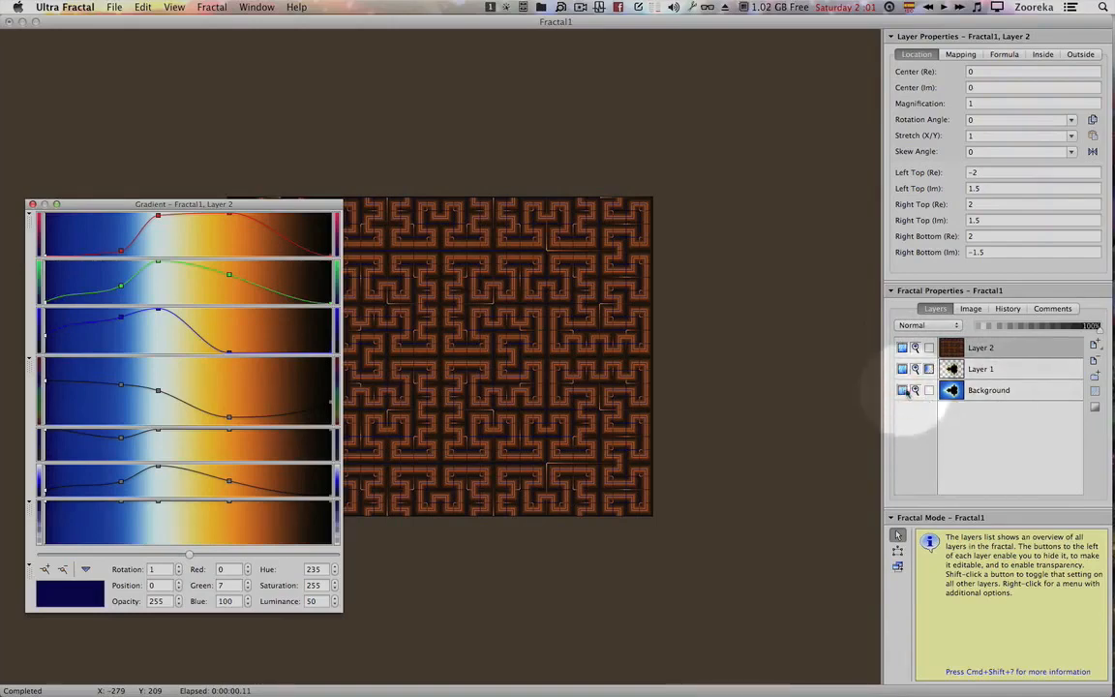
# Use Layer 1 as a mask for Layer 2.
pyautogui.click(1009, 368)
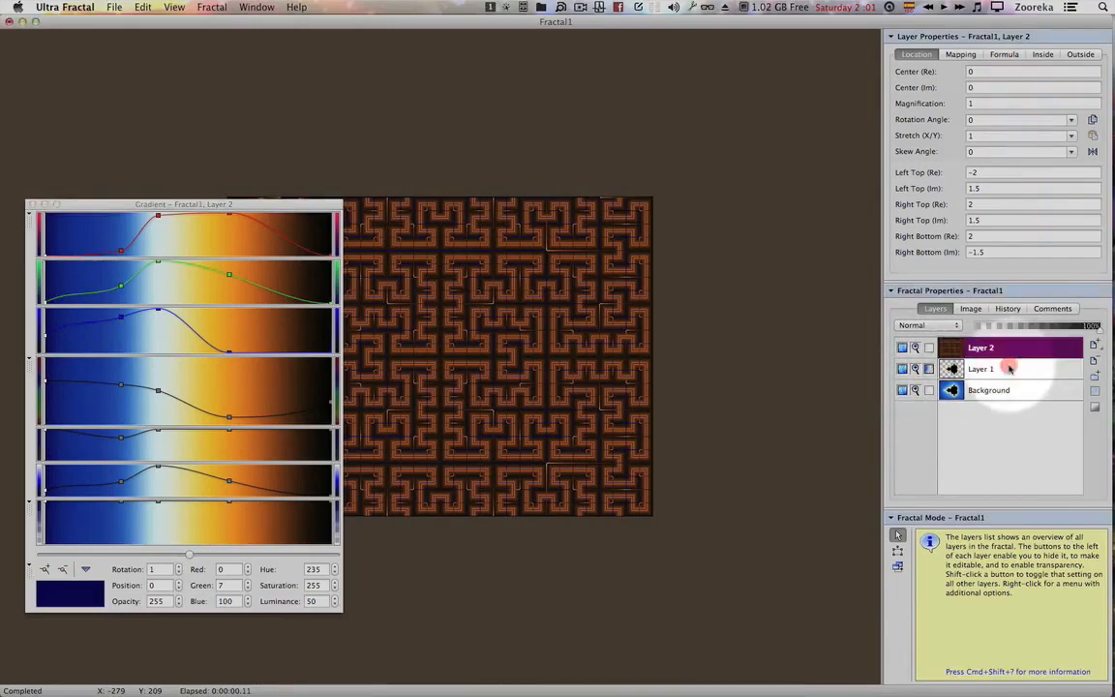
pyautogui.click(997, 369)
pyautogui.rightClick(988, 371)
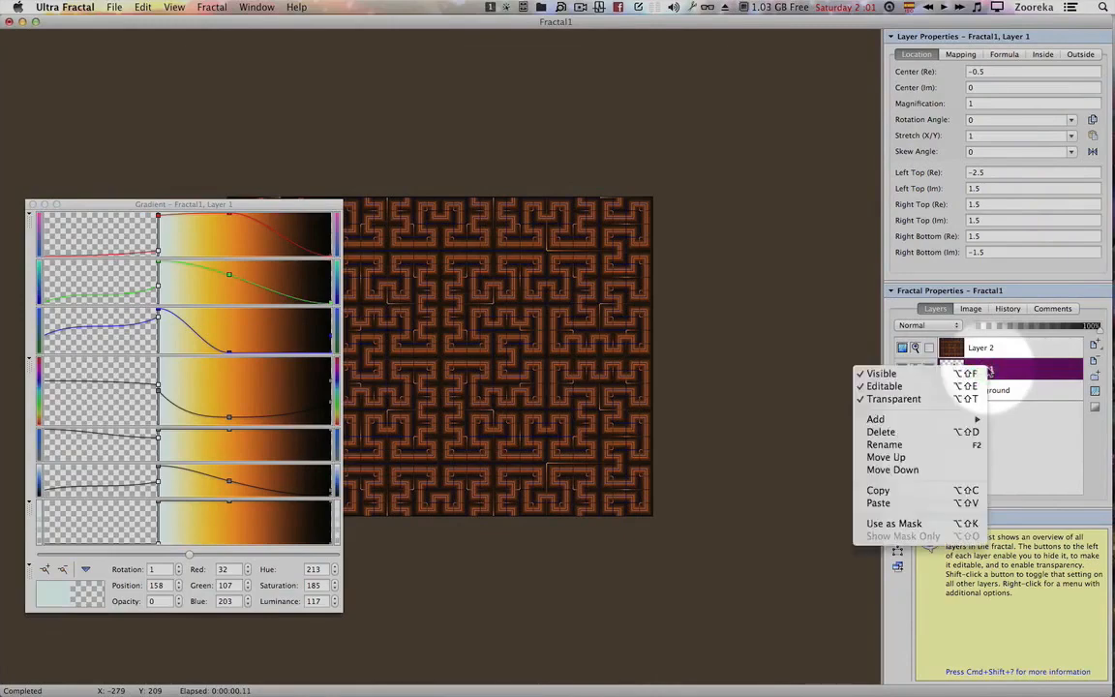
pyautogui.click(899, 524)
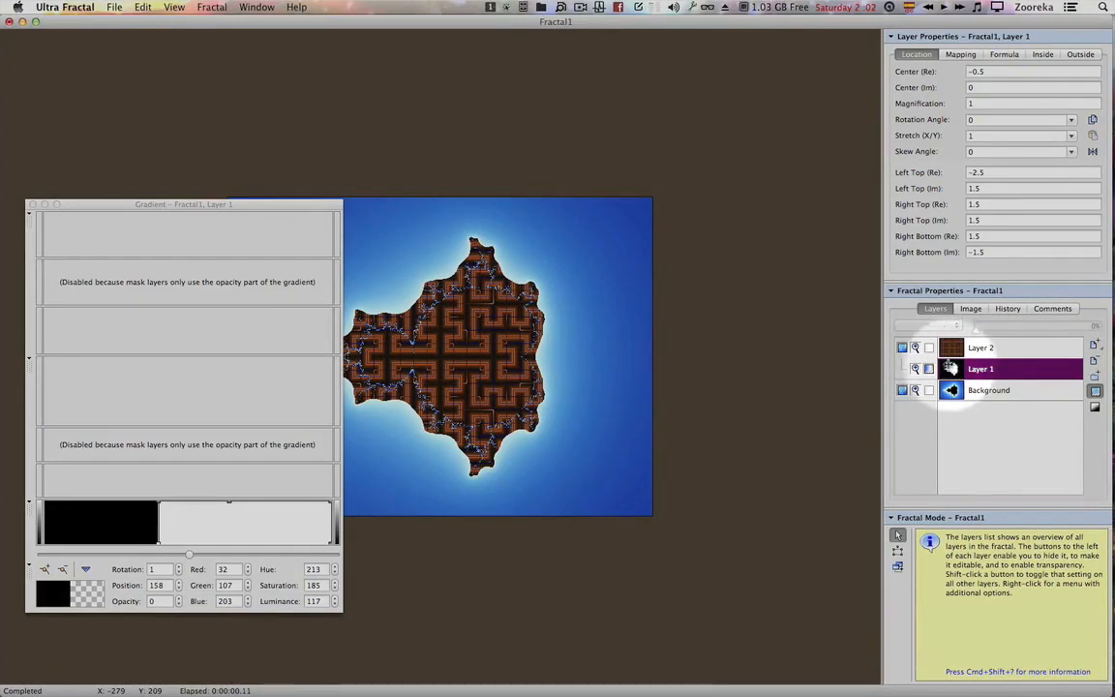
# Invert the gradient of mask Layer 1 and move the gradient editor off the fractal image.
pyautogui.rightClick(204, 532)
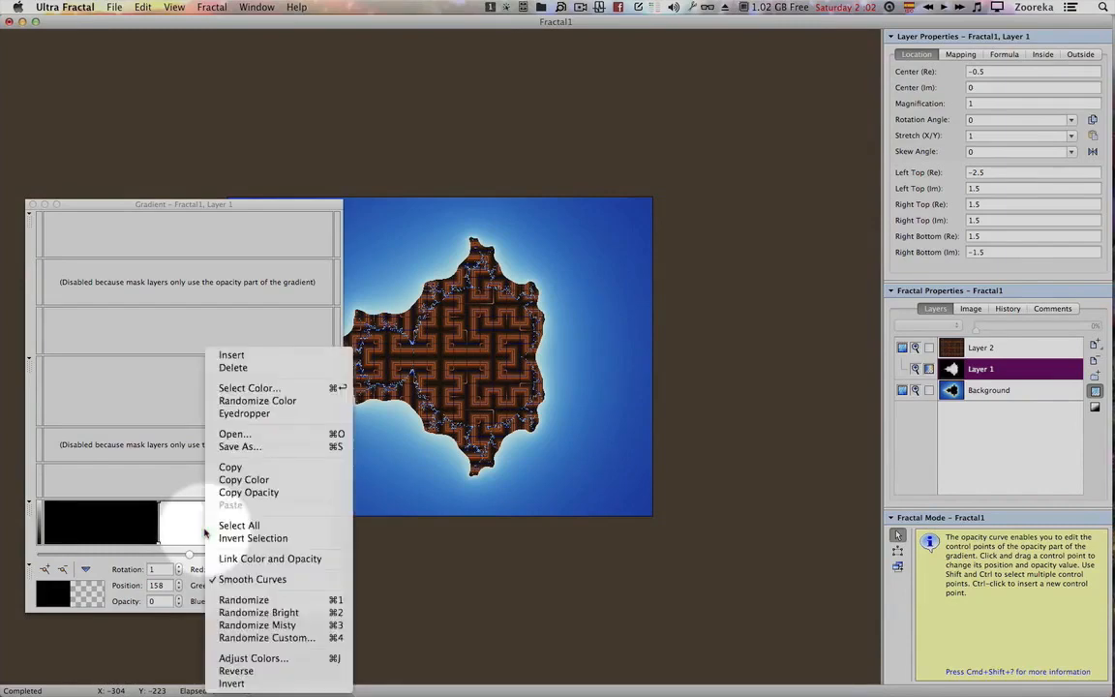
pyautogui.click(234, 684)
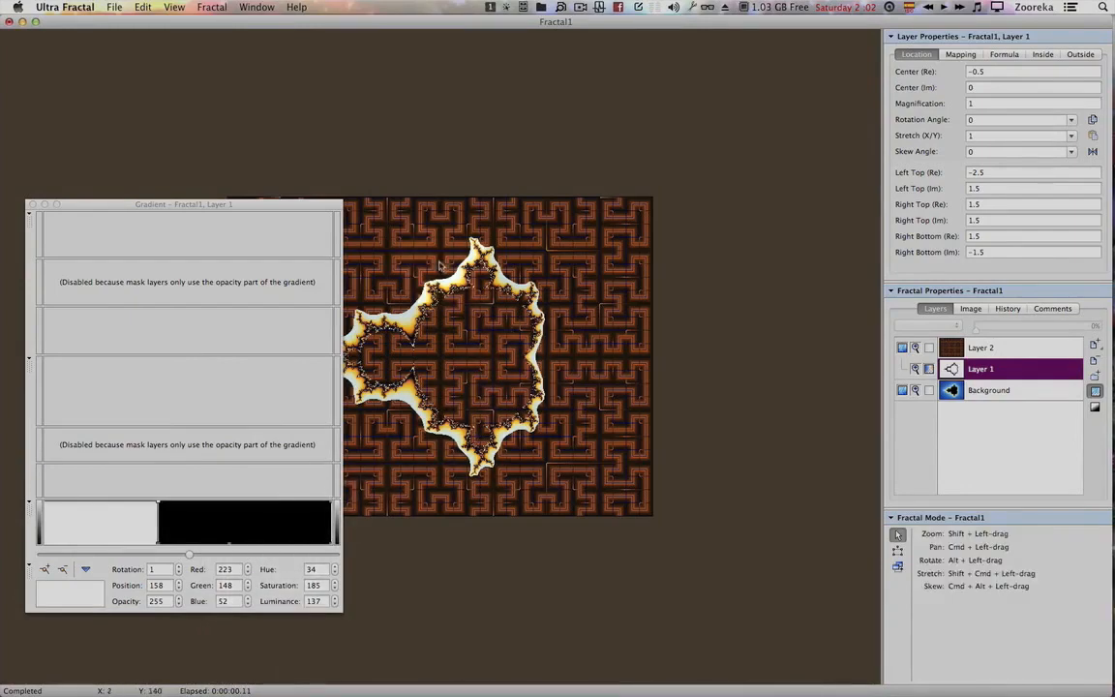
pyautogui.moveTo(321, 200); pyautogui.dragTo(257, 202)
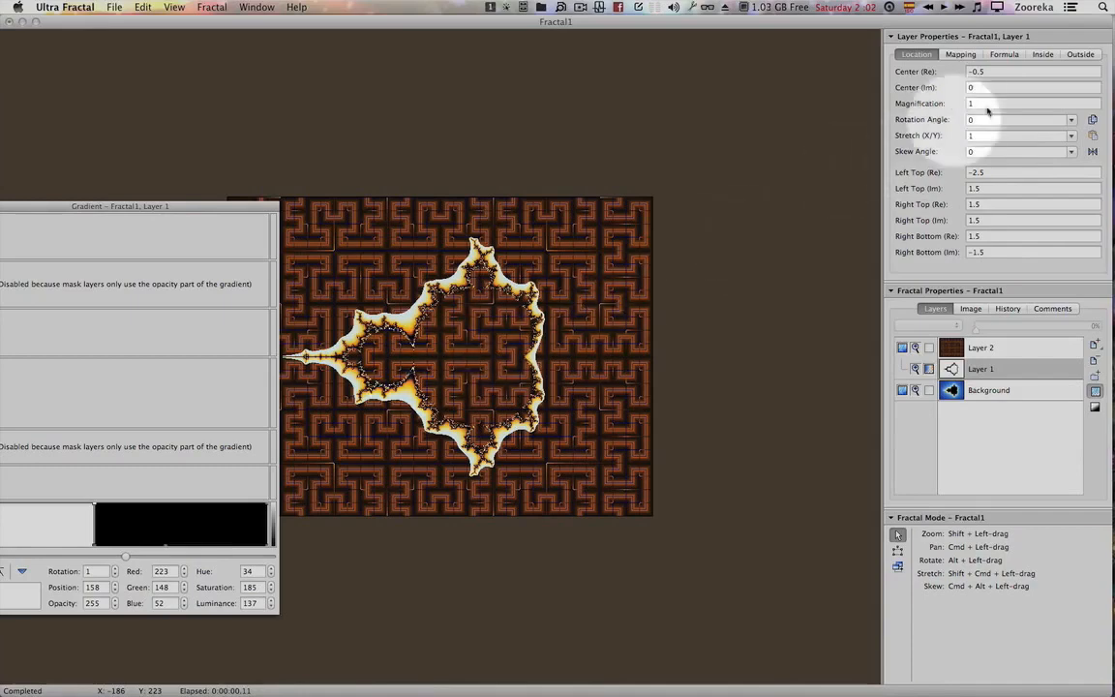
# Make the inside solid color of mask Layer 1 transparent by lowering its opacity to the minimum.
pyautogui.click(1043, 55)
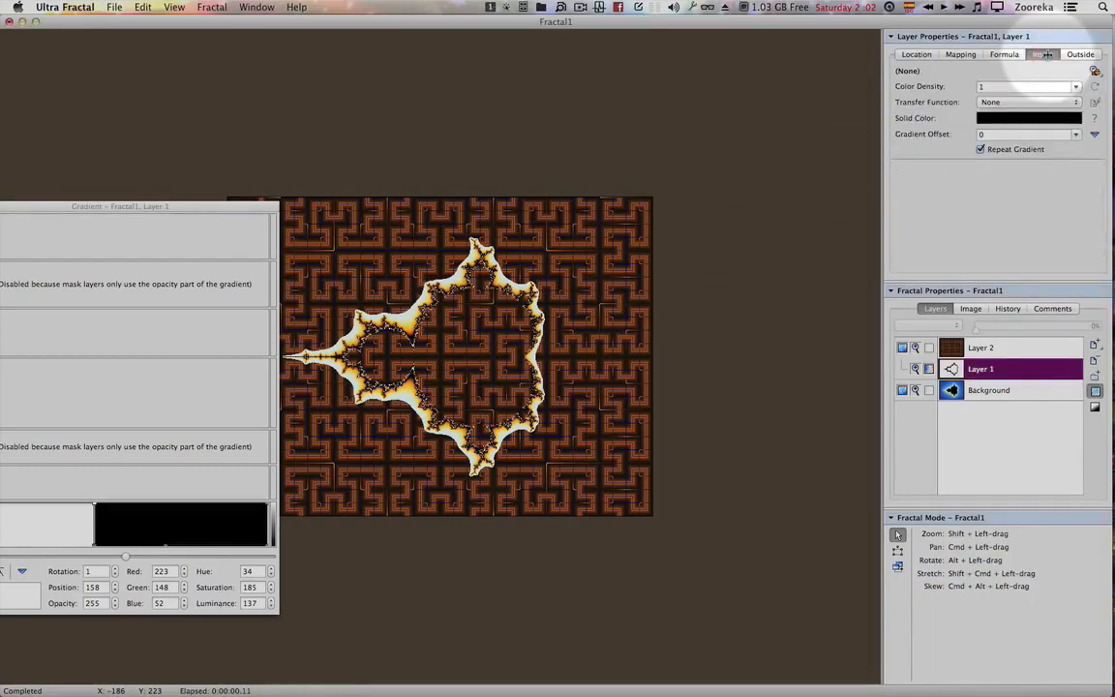
pyautogui.click(1026, 118)
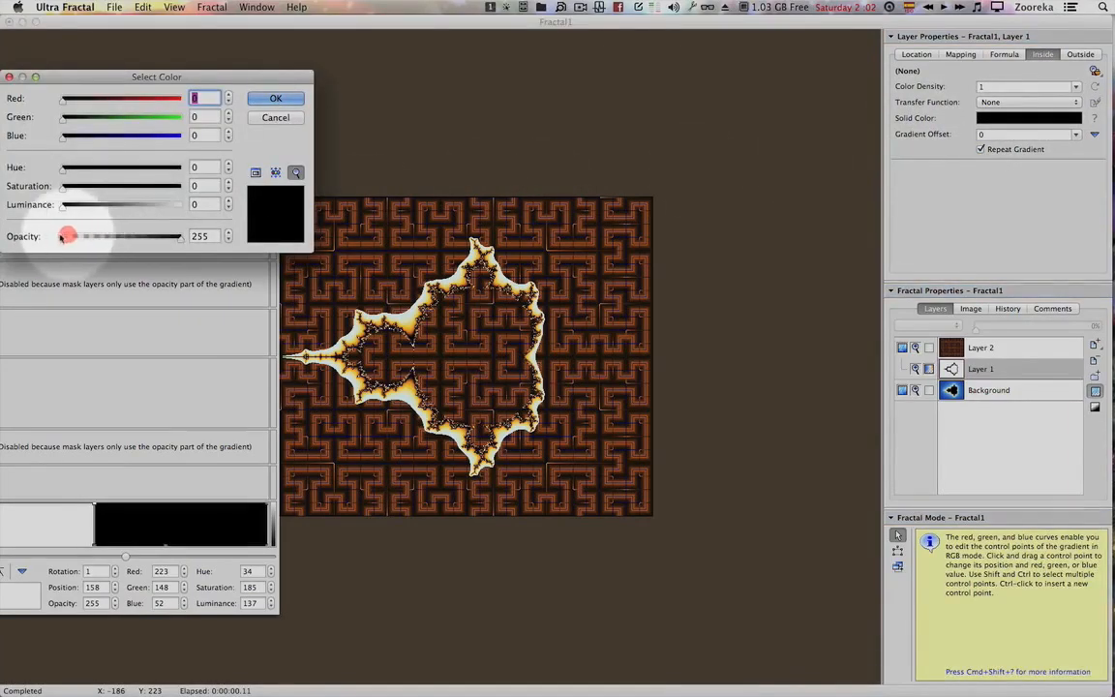
pyautogui.moveTo(74, 238); pyautogui.dragTo(62, 235)
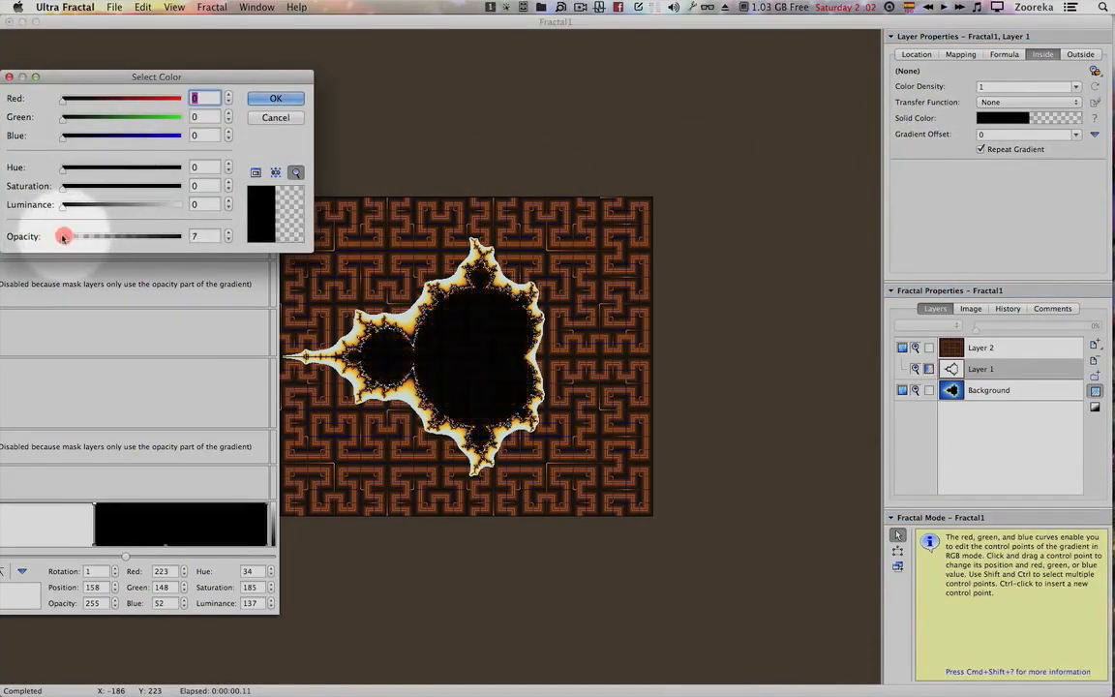
pyautogui.click(282, 97)
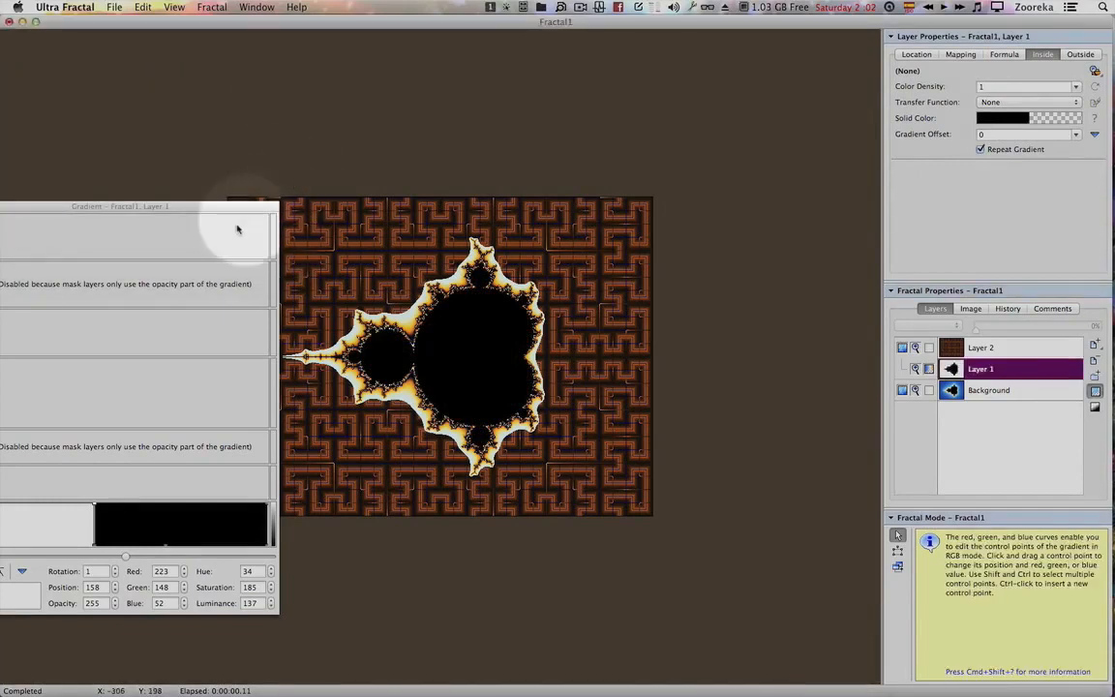
# Rotate Layer 2's gradient to 41 and move the gradient editor clear of the fractal image.
pyautogui.click(1013, 352)
pyautogui.moveTo(124, 557); pyautogui.dragTo(152, 553)
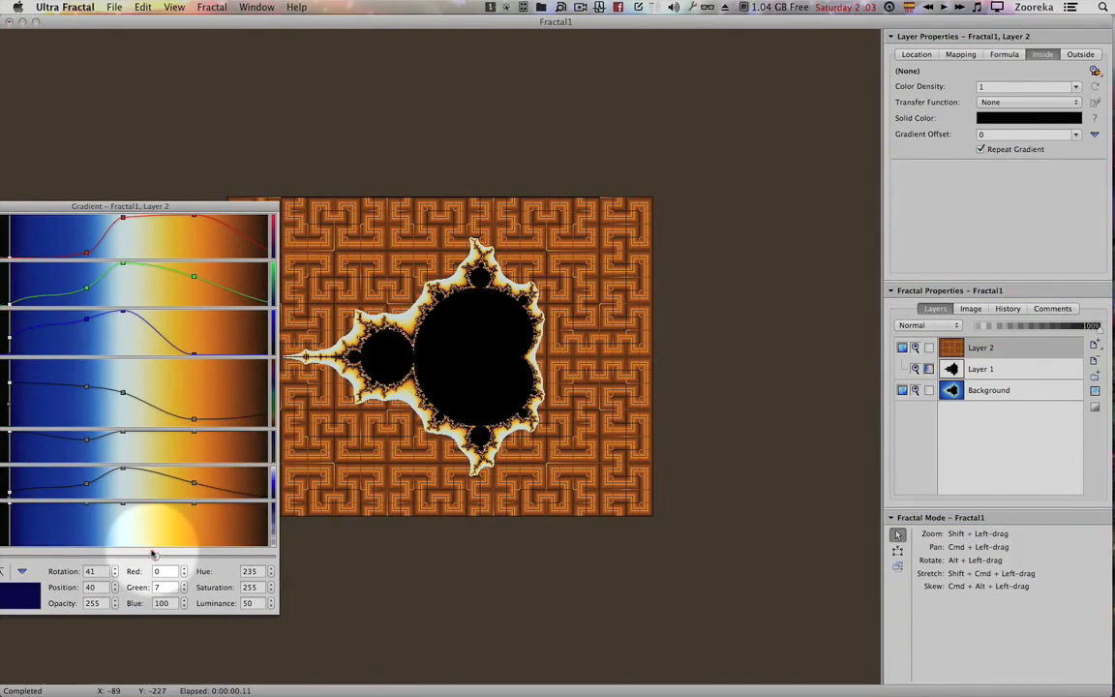
pyautogui.moveTo(209, 209); pyautogui.dragTo(132, 215)
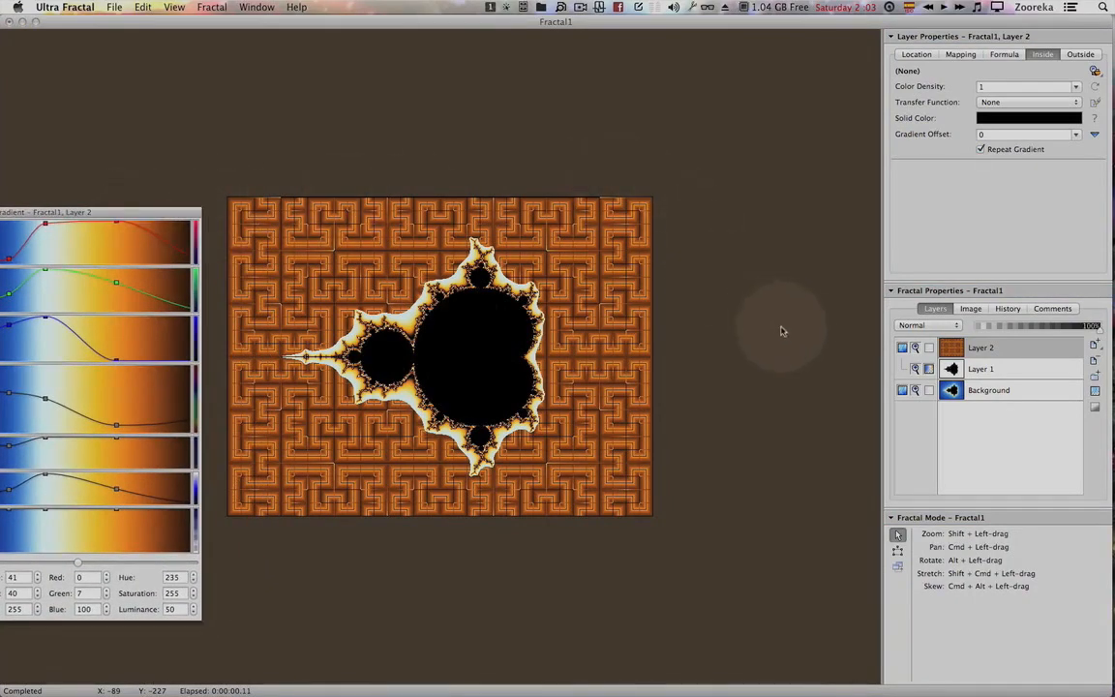
# Rename mask Layer 1 as Reverse Mask.
pyautogui.click(979, 373)
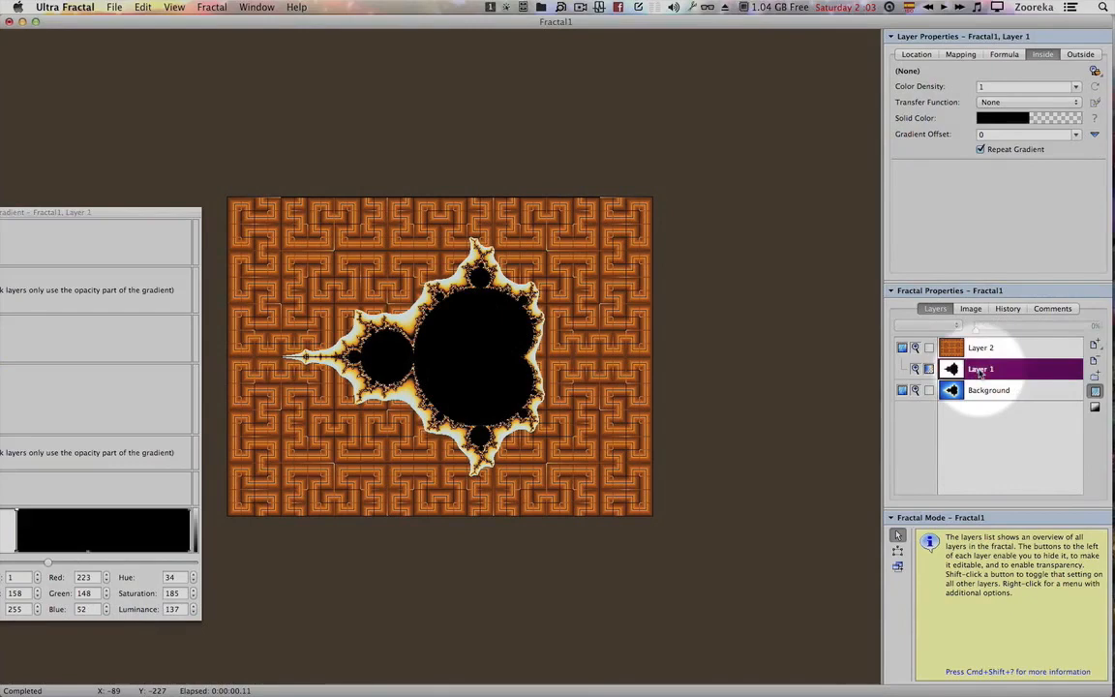
pyautogui.rightClick(980, 373)
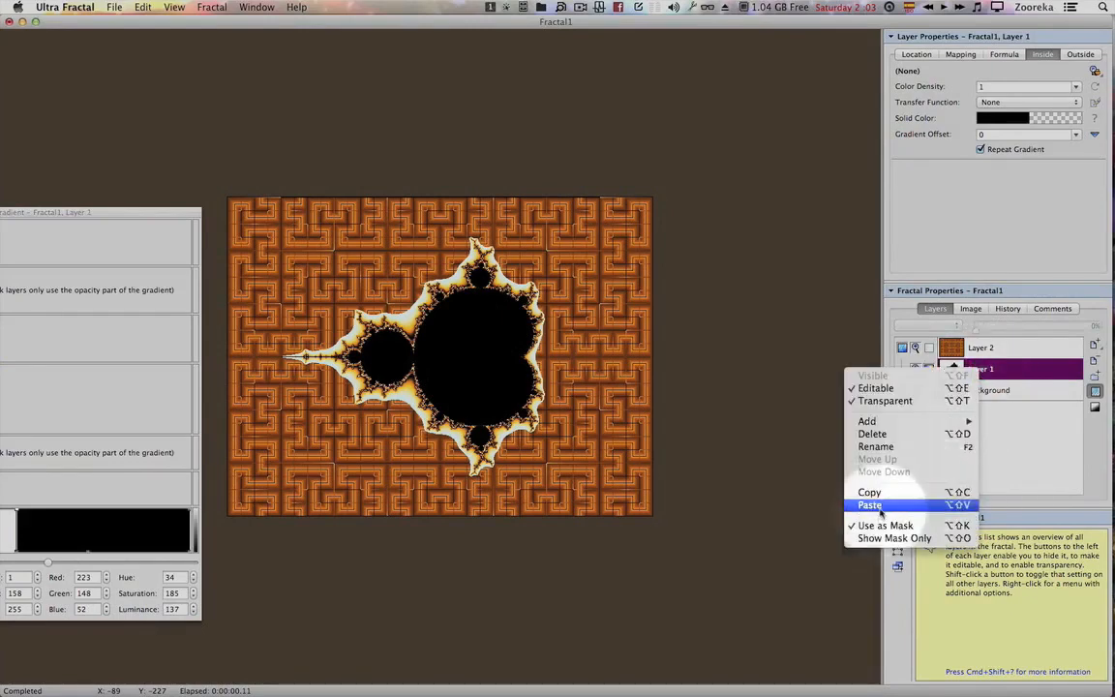
pyautogui.click(876, 446)
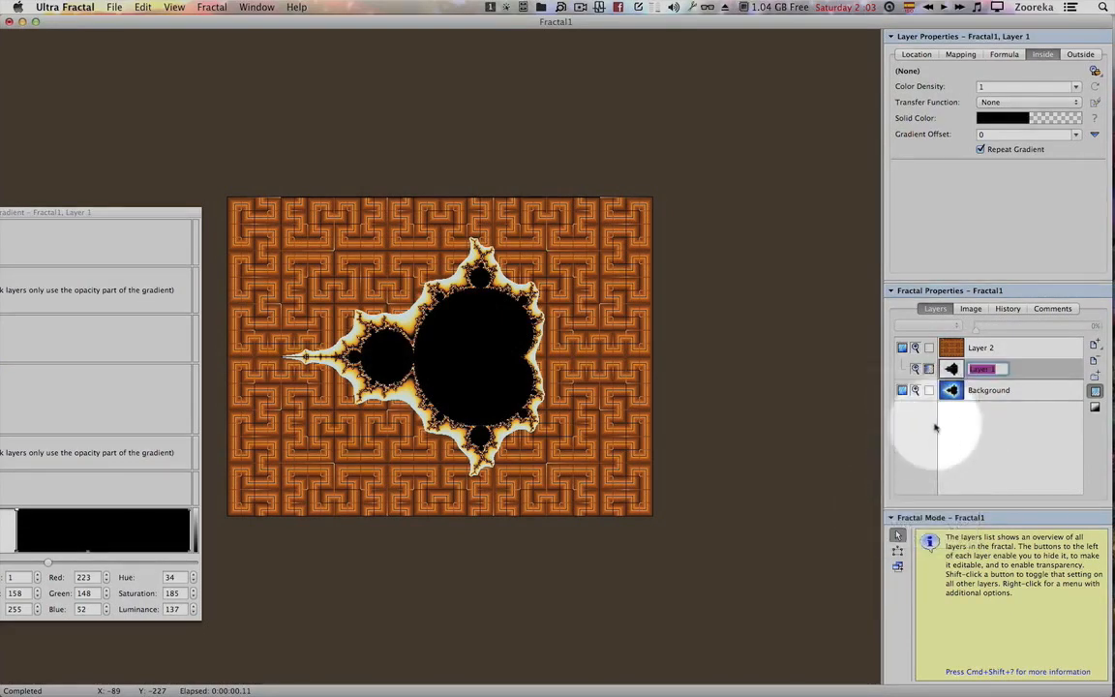
pyautogui.write('Ou')
pyautogui.press('BackSpace')
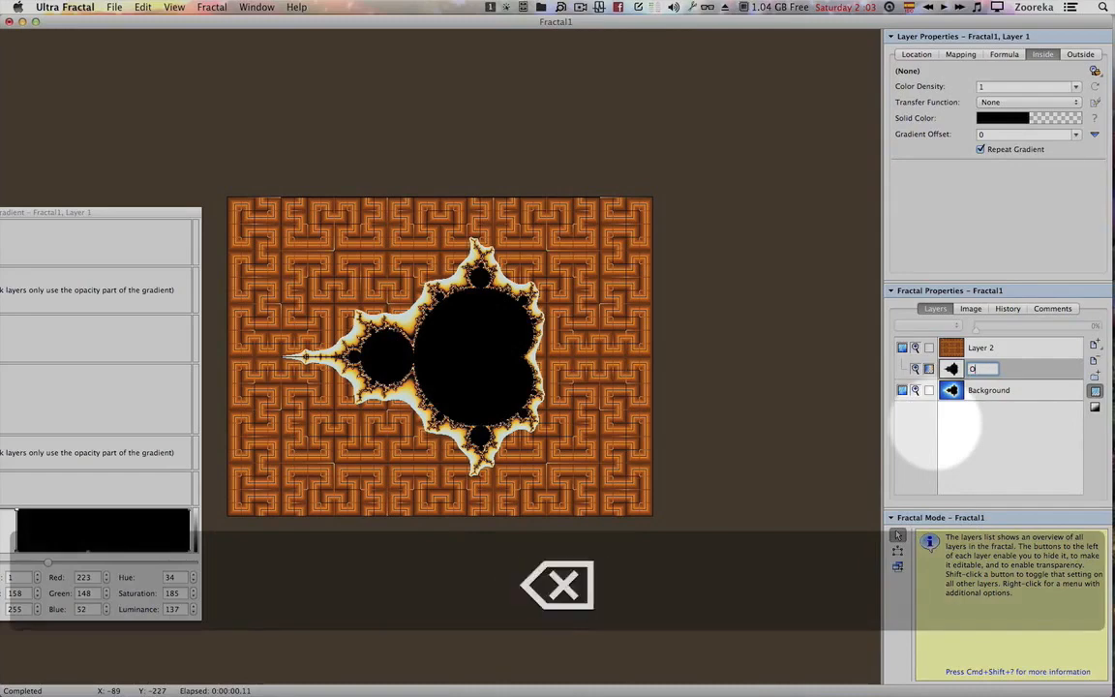
pyautogui.write('Reverse Mask')
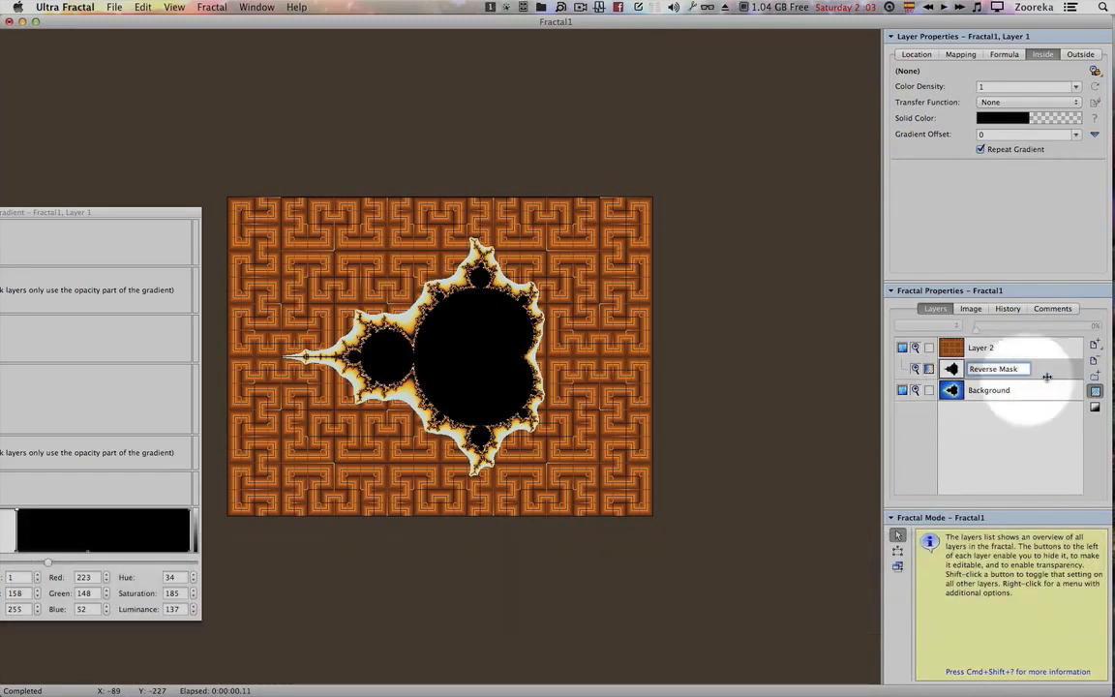
# Rename Layer 2 as Outside Texture.
pyautogui.rightClick(989, 351)
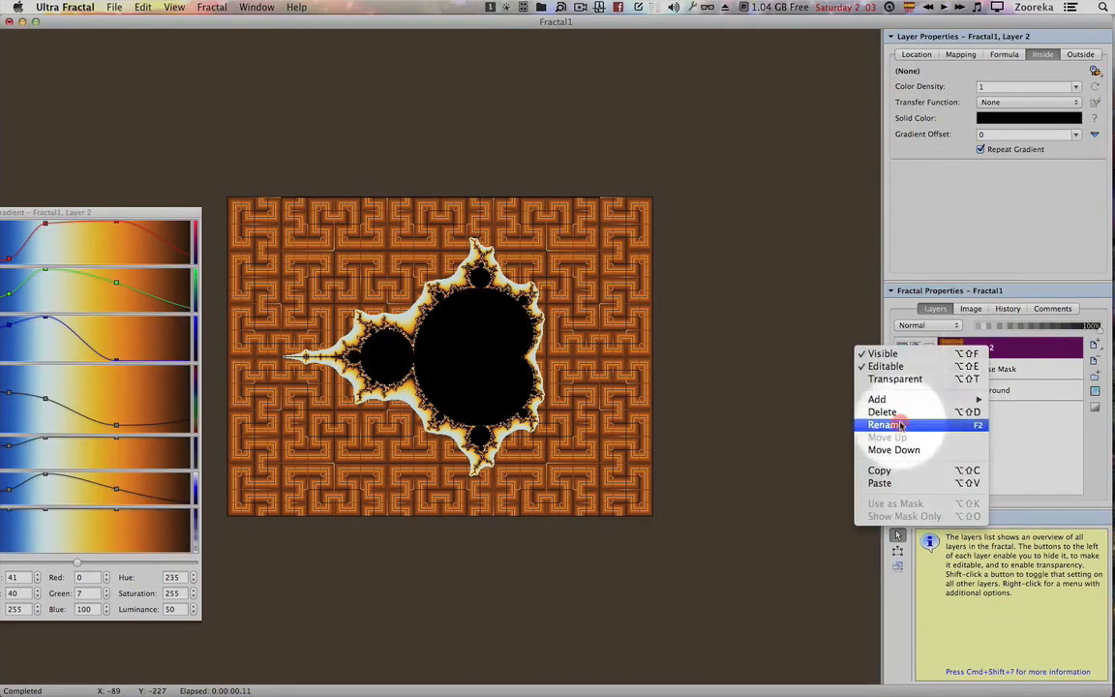
pyautogui.click(900, 425)
pyautogui.write('Ou')
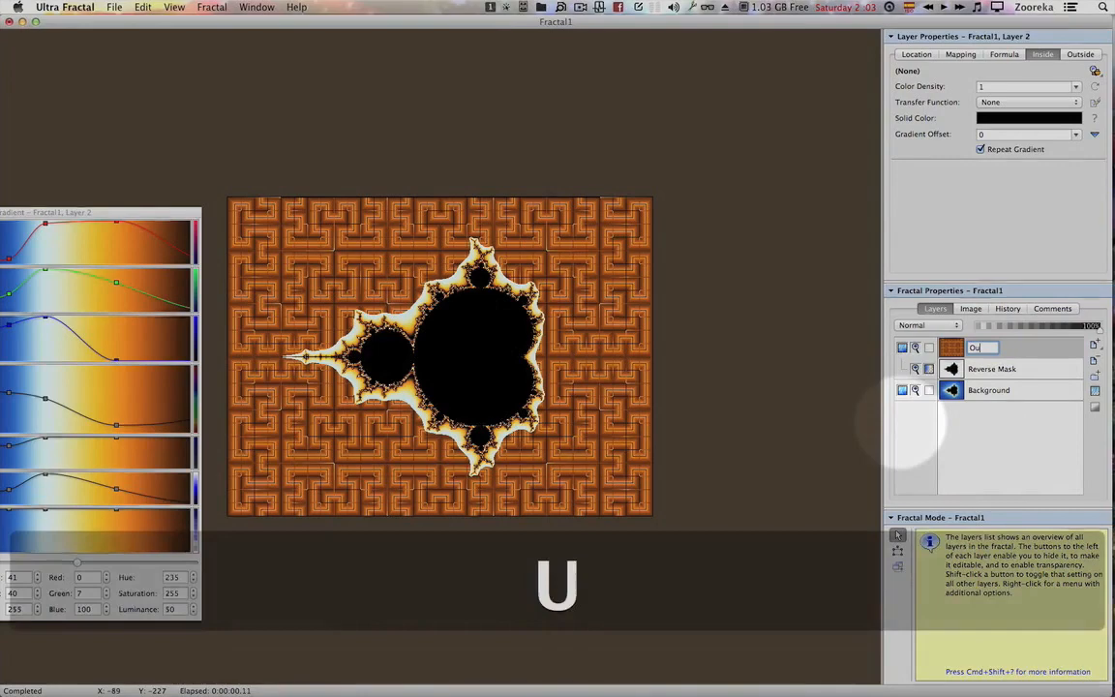
pyautogui.write('tside Te')
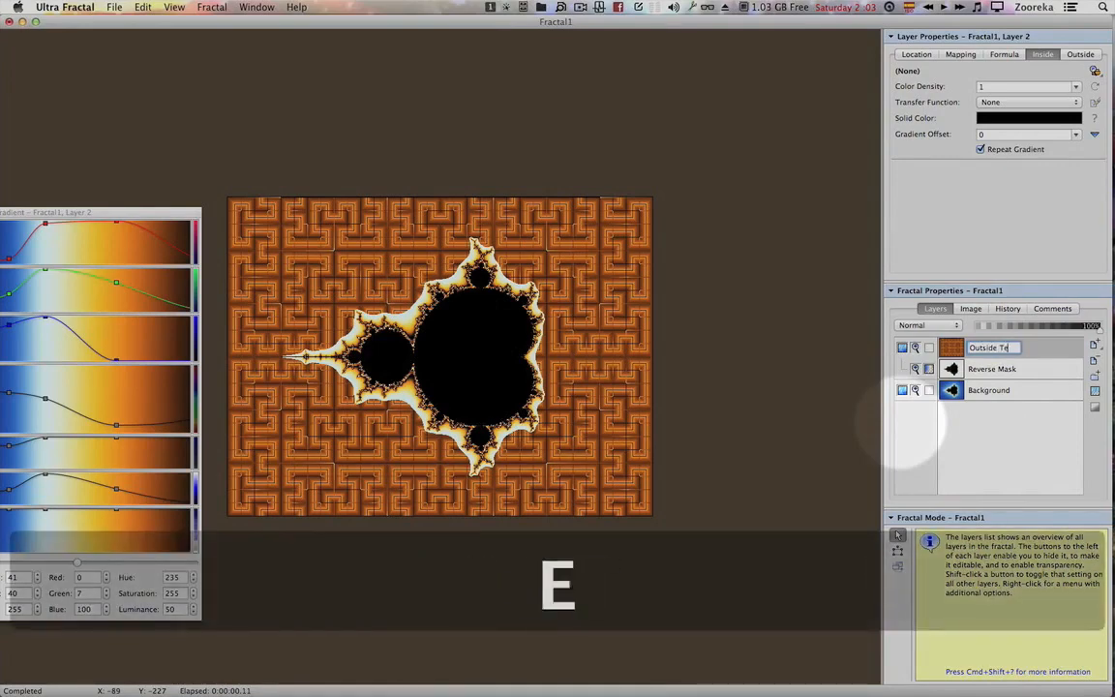
pyautogui.write('xture')
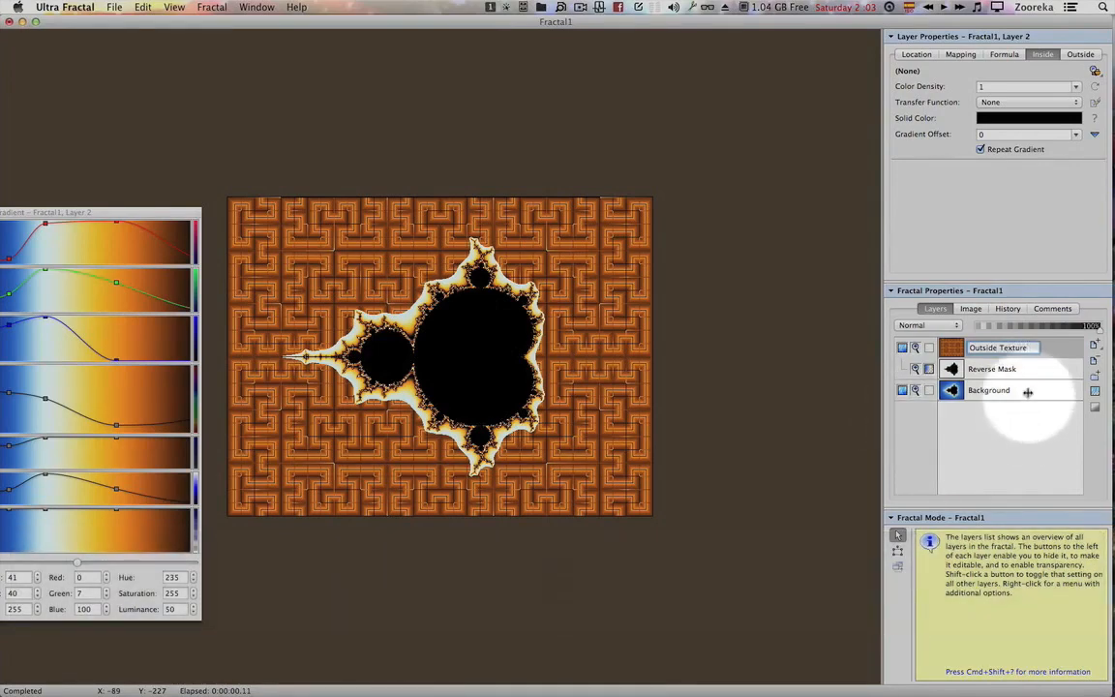